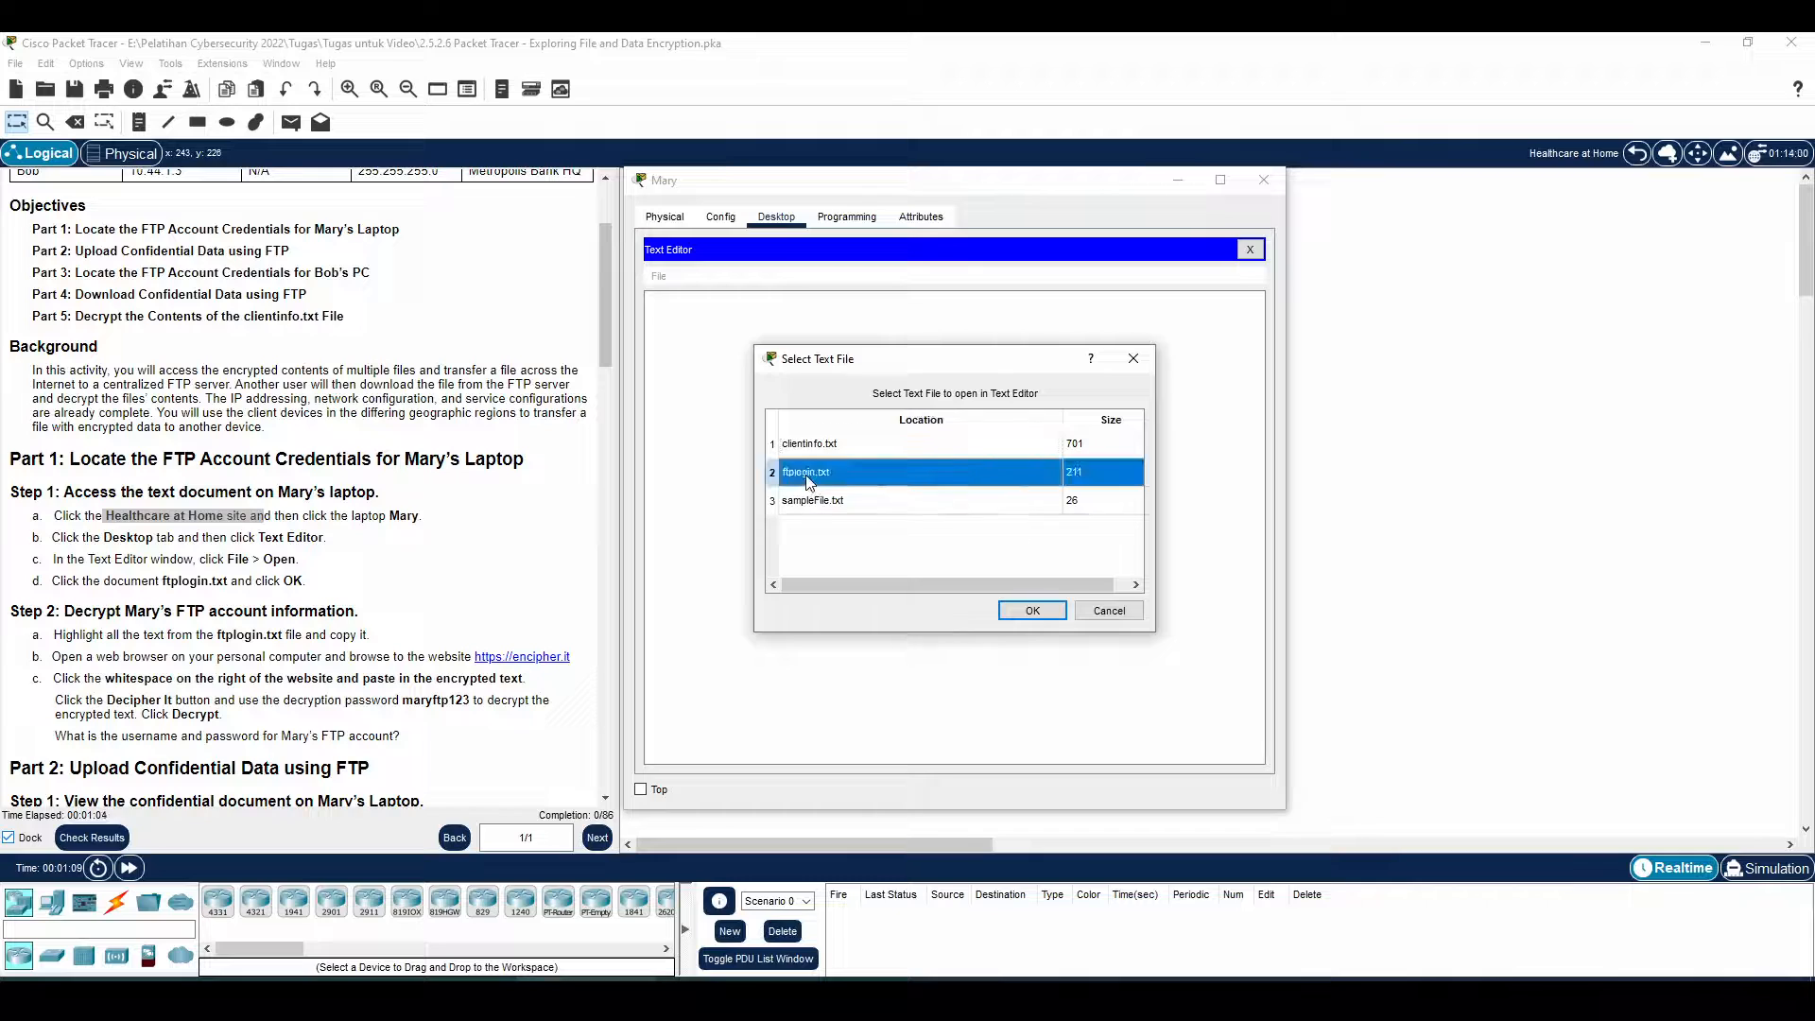
Open ftplogin.txt on the laptop, select its encrypted text, and switch to Firefox
left_click(1034, 606)
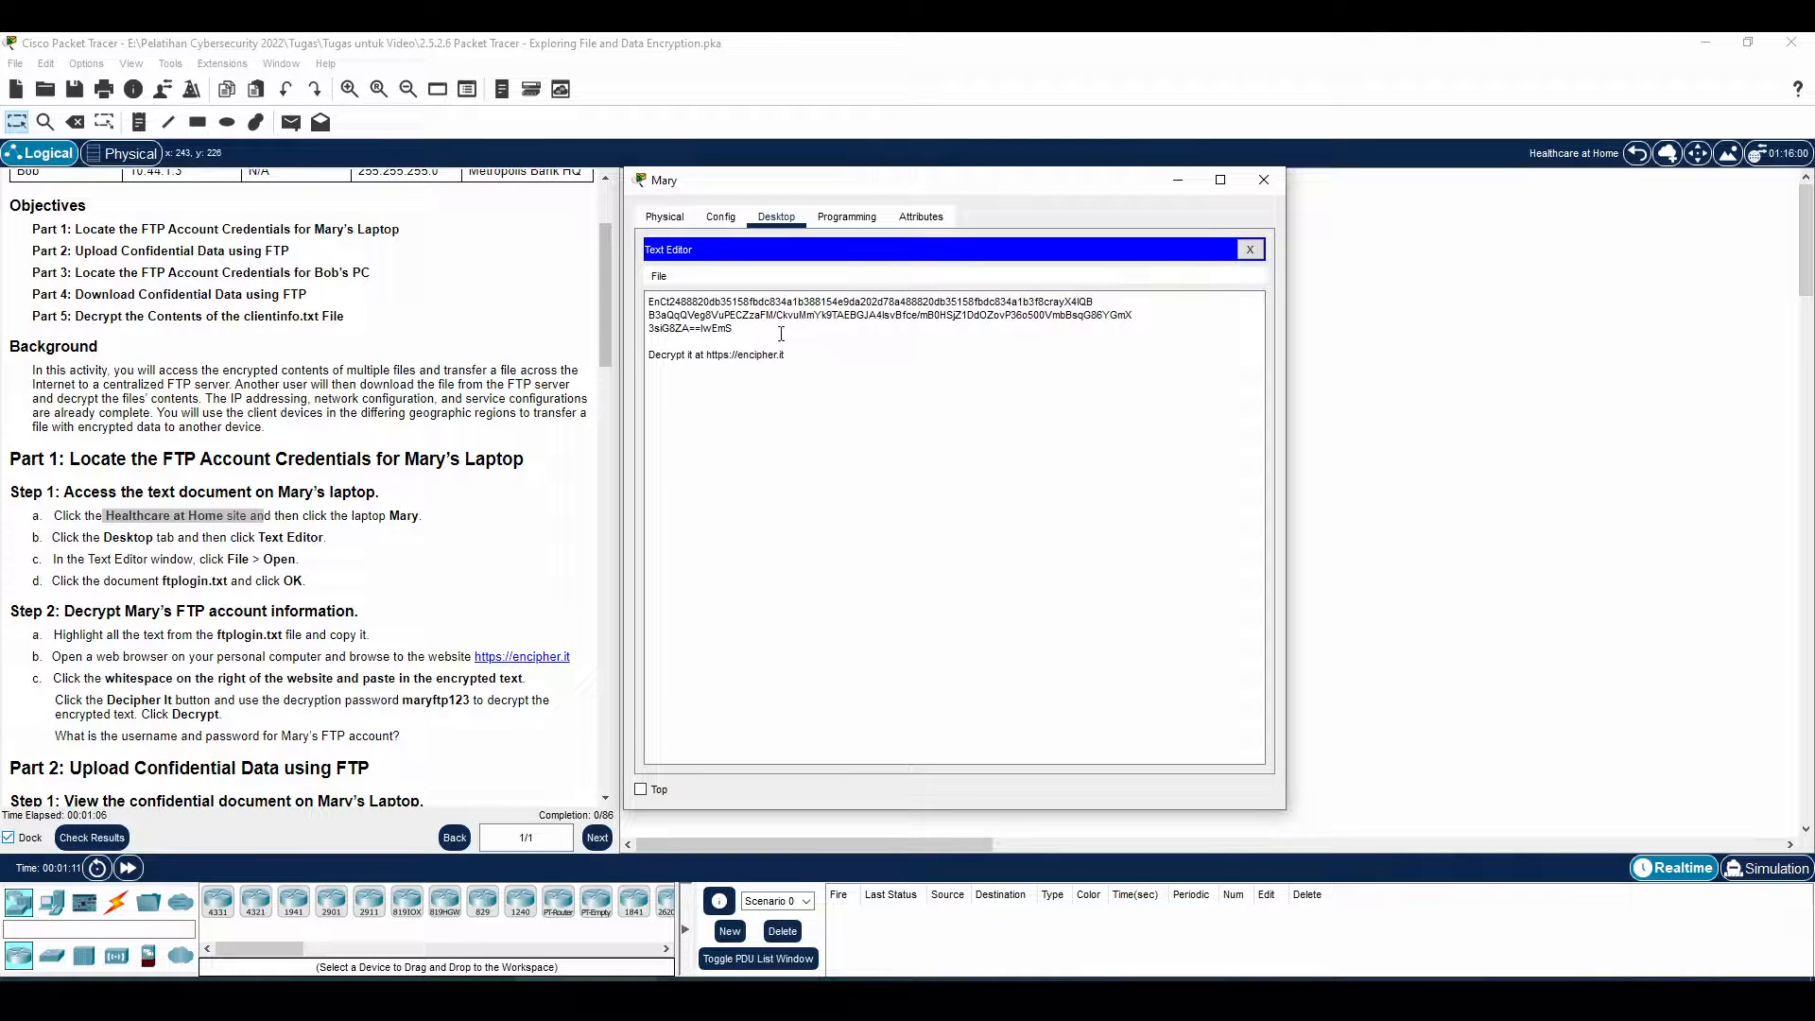
left_click_drag(757, 330, 650, 302)
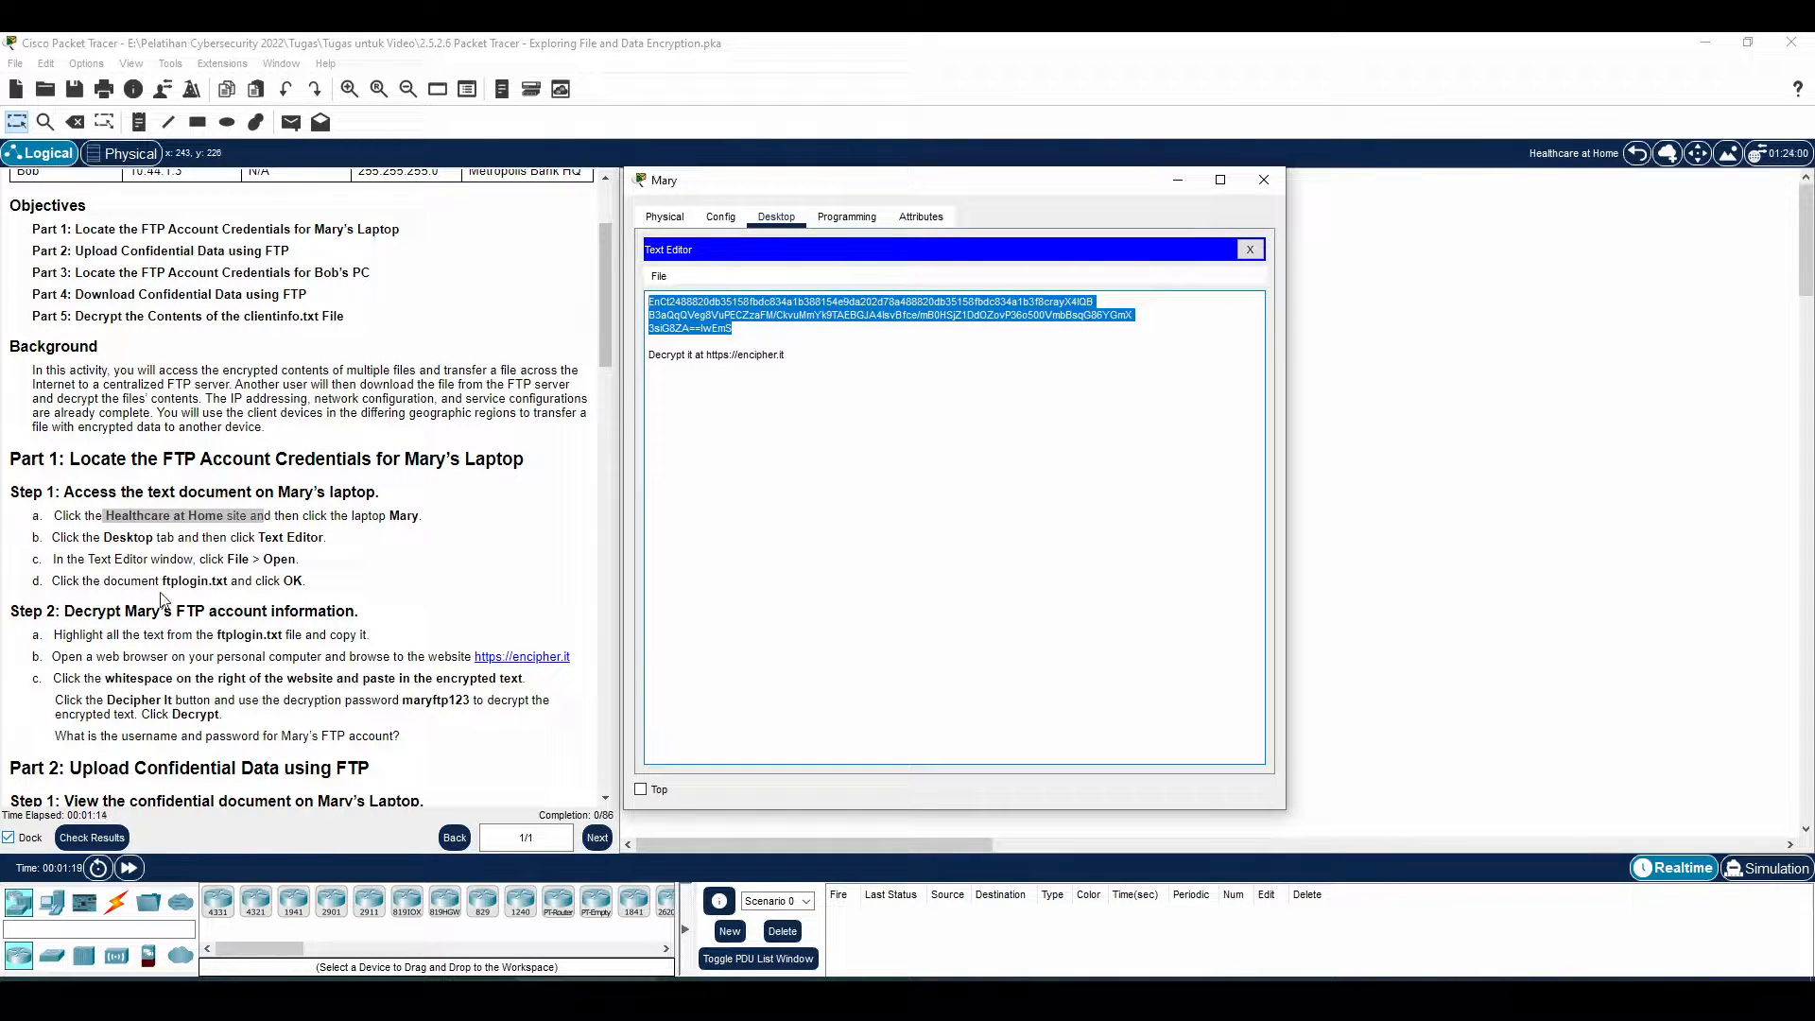
scroll(491, 445, "down", 1)
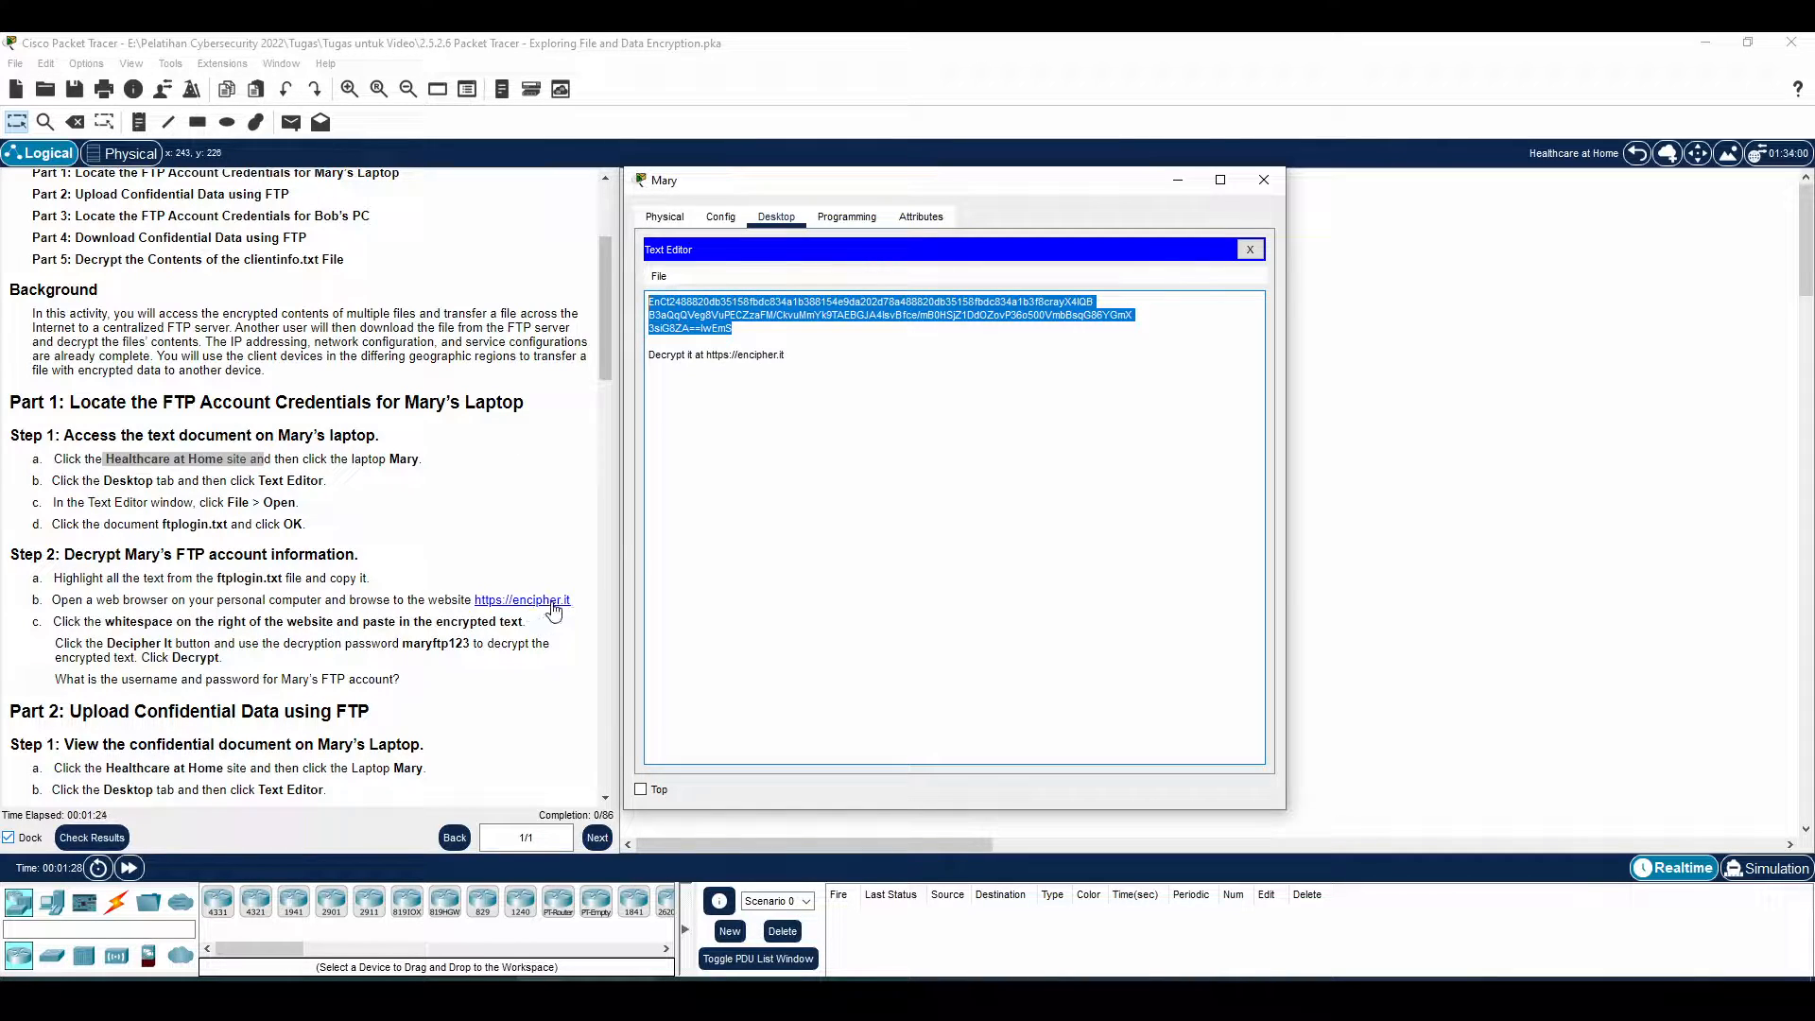
left_click(165, 993)
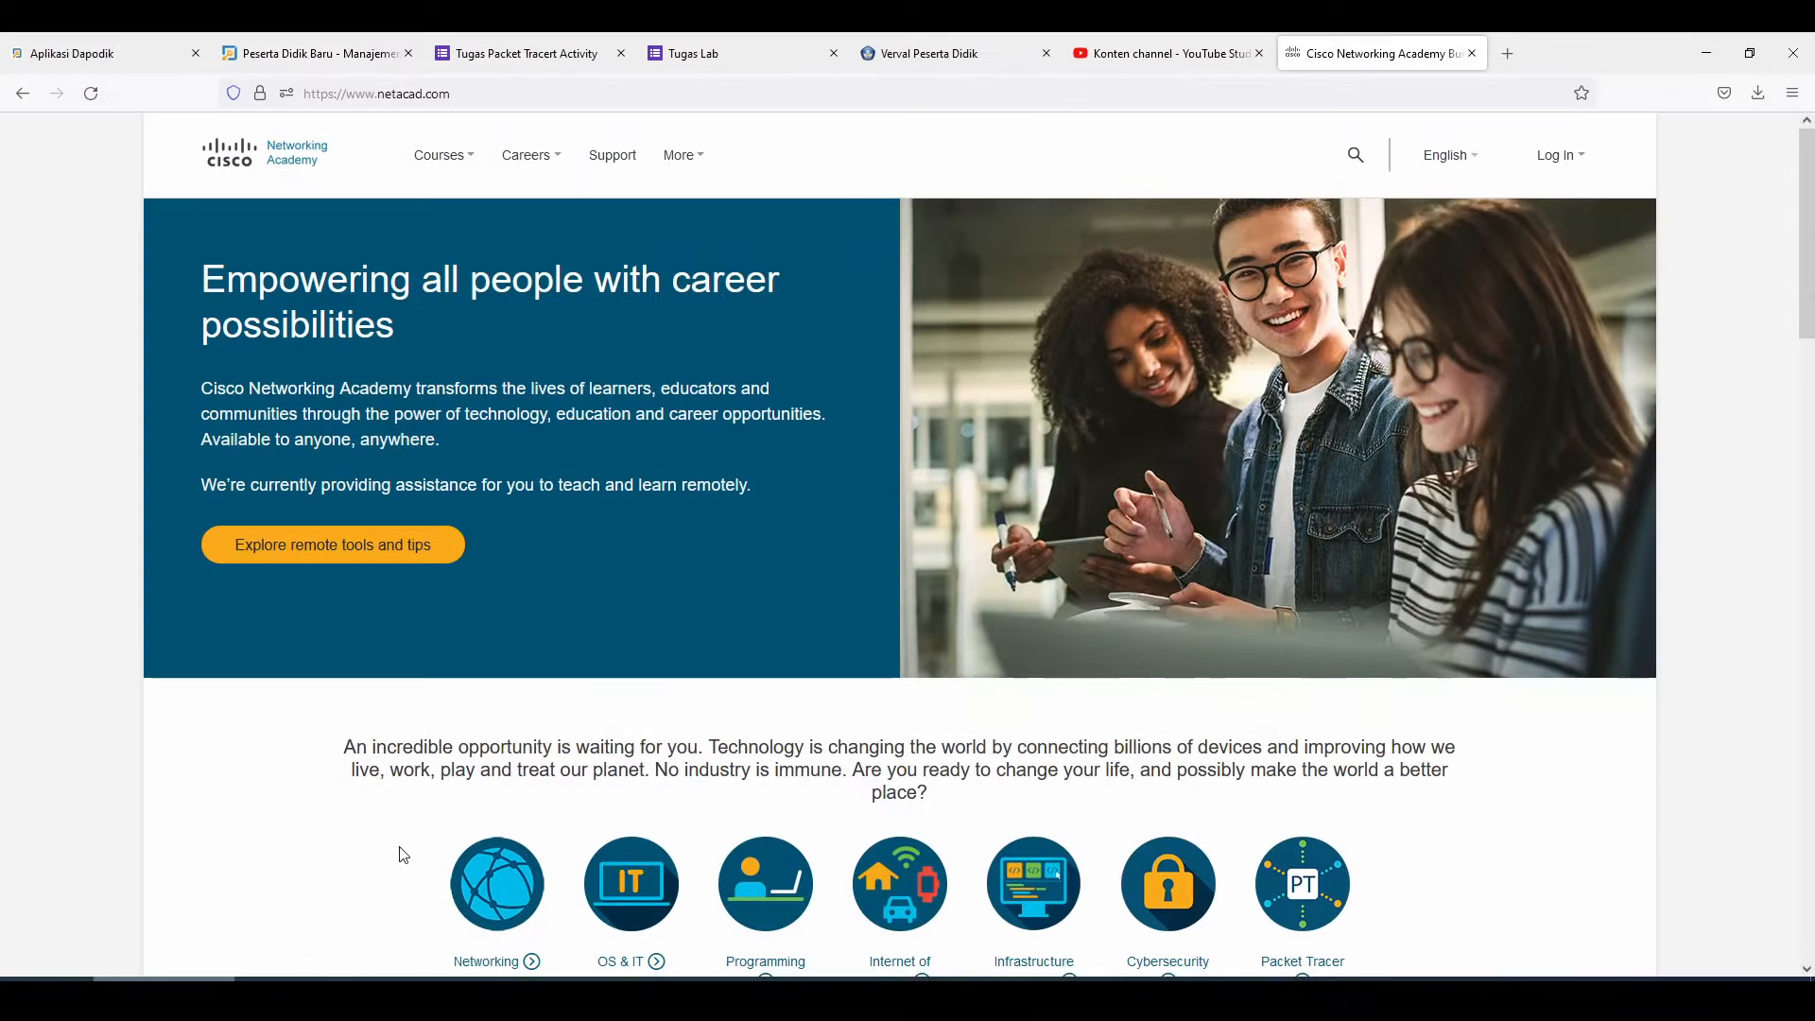
key("ctrl+t")
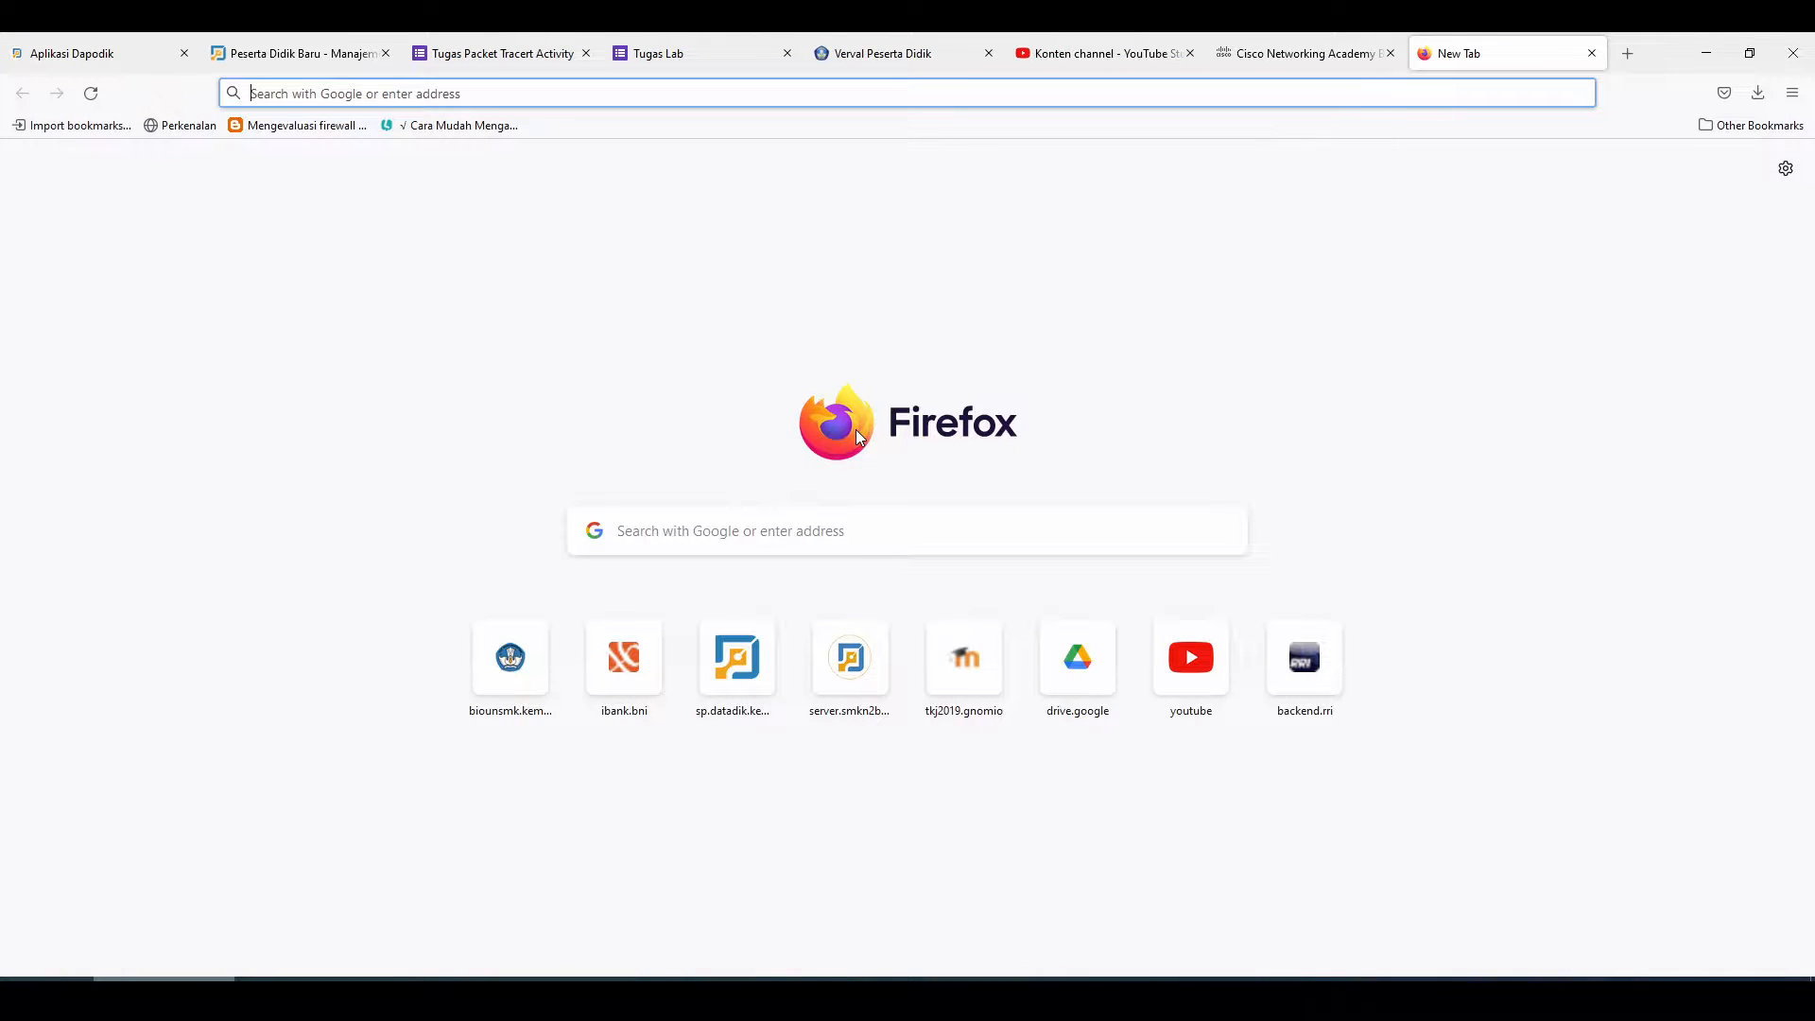
type("www.en")
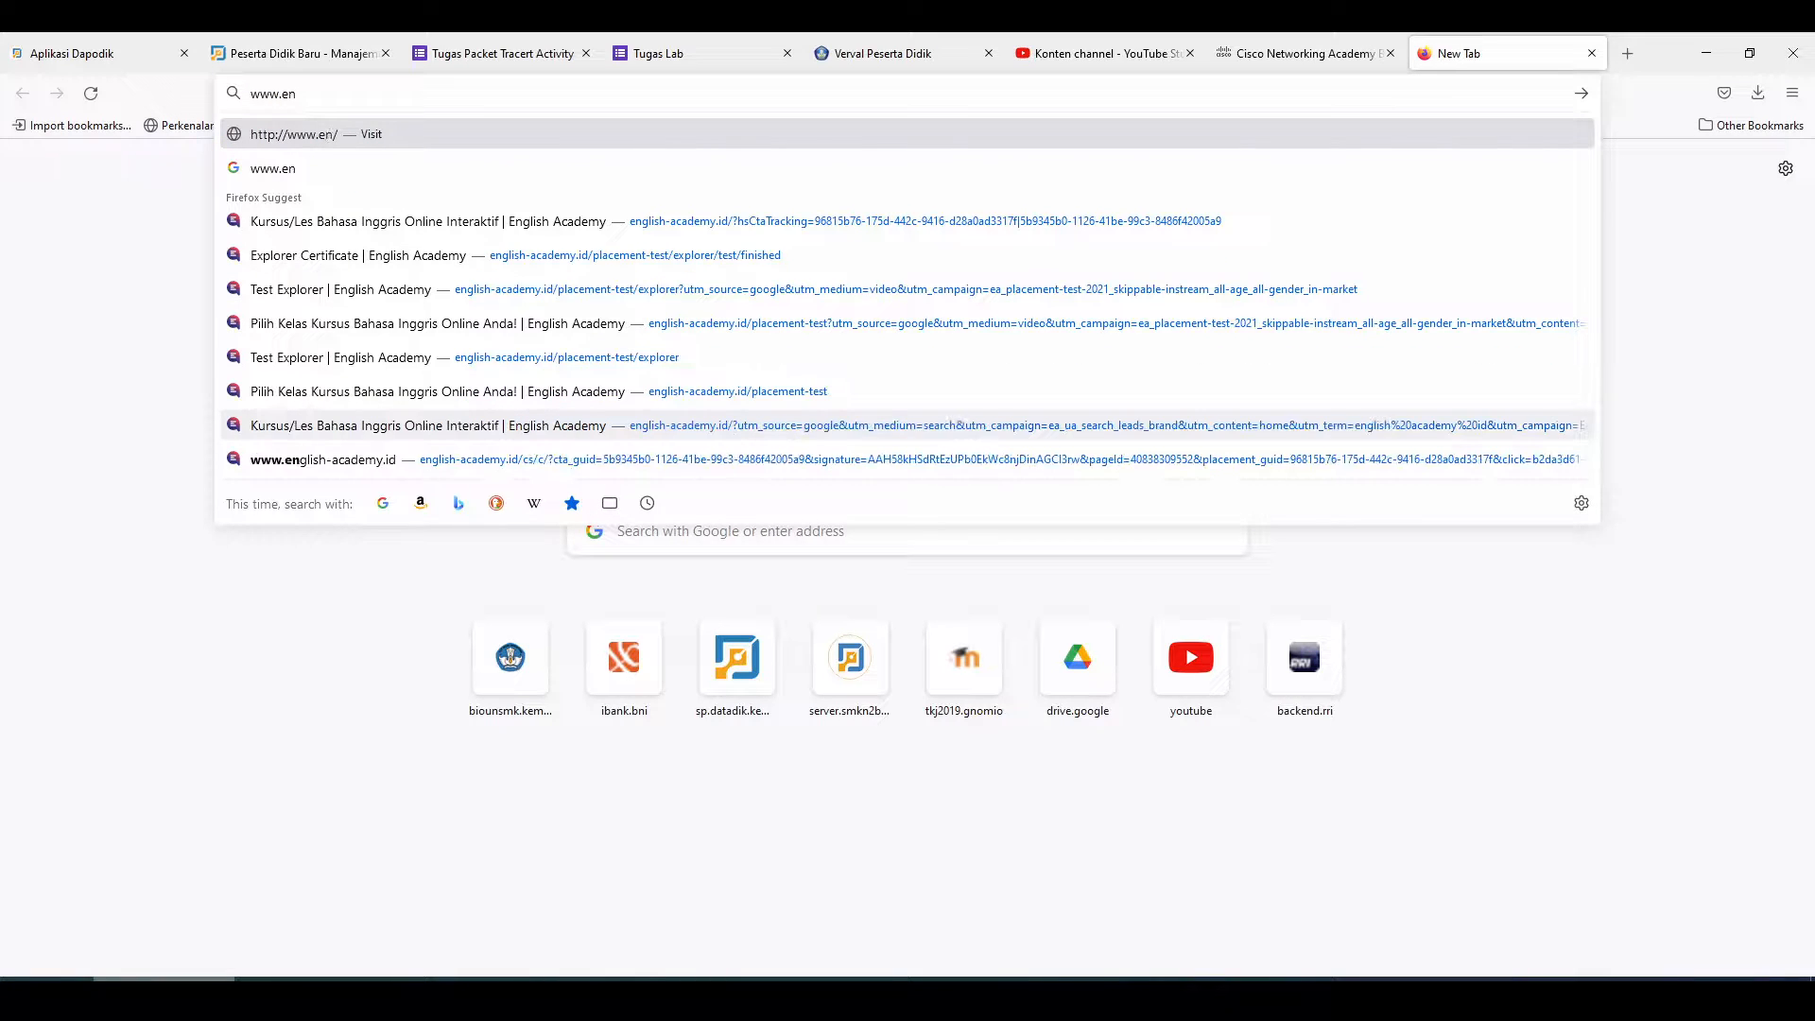
type("chiper.it")
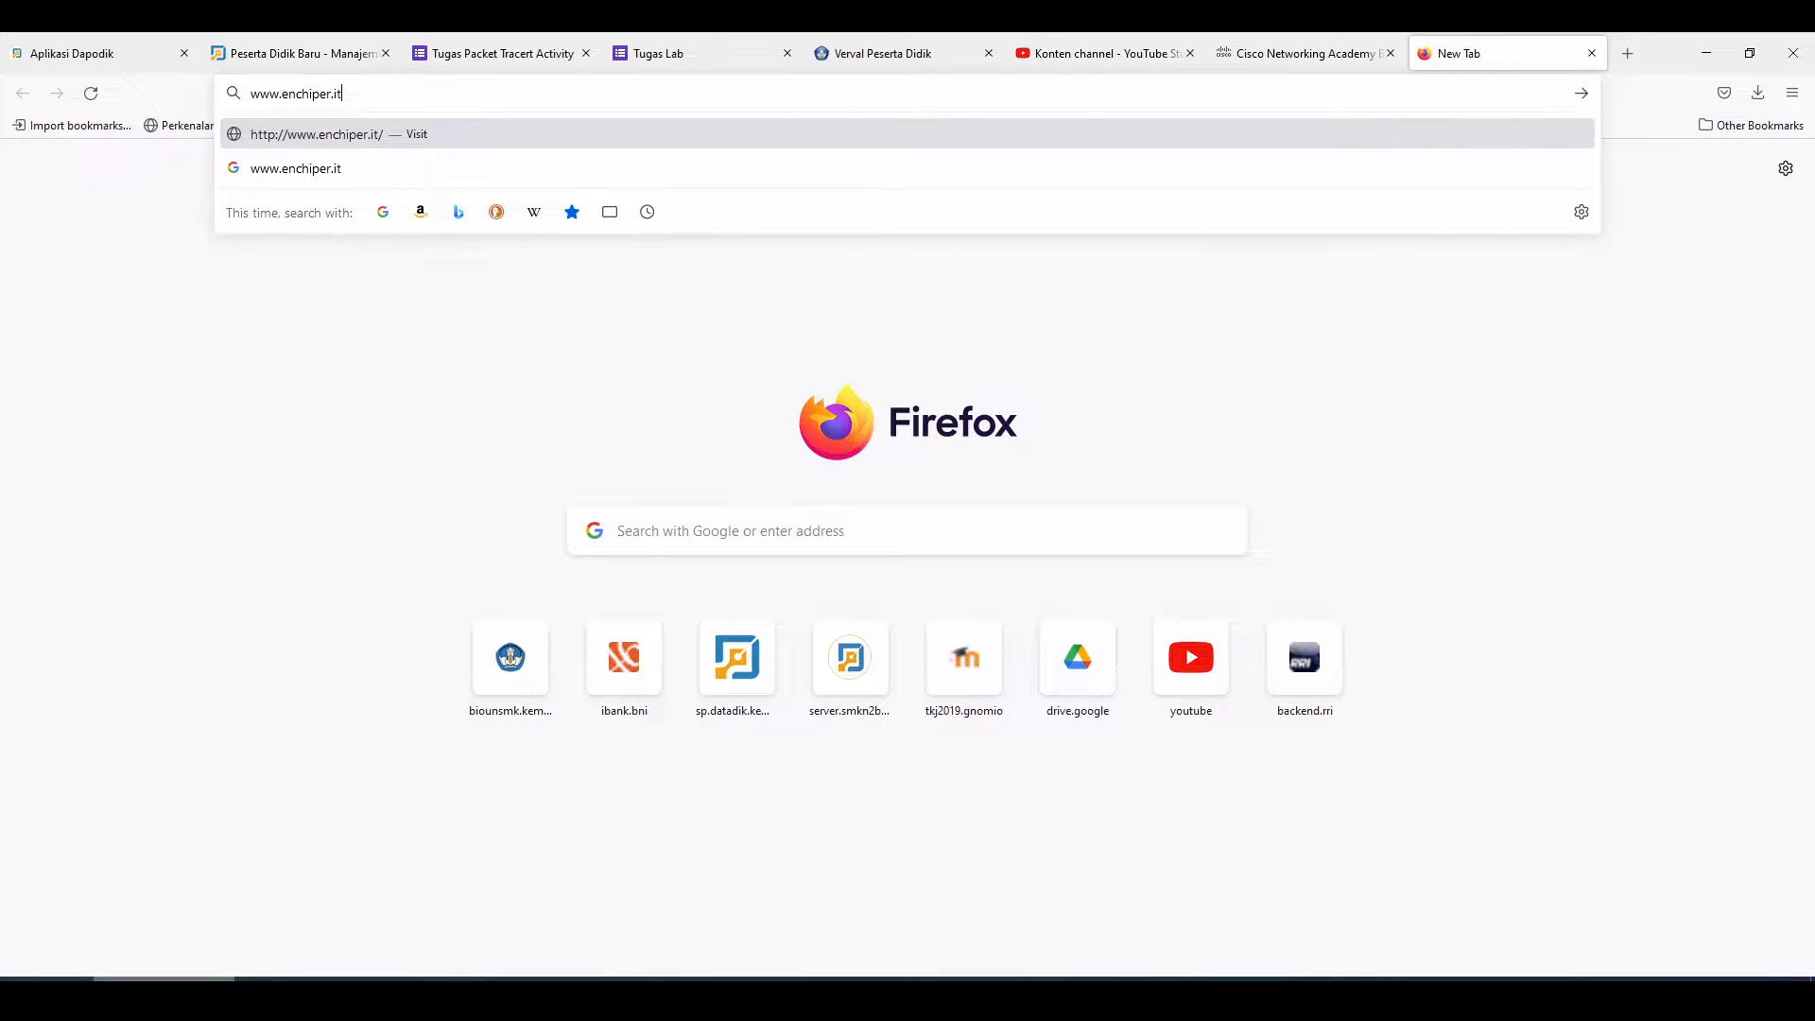
key("Return")
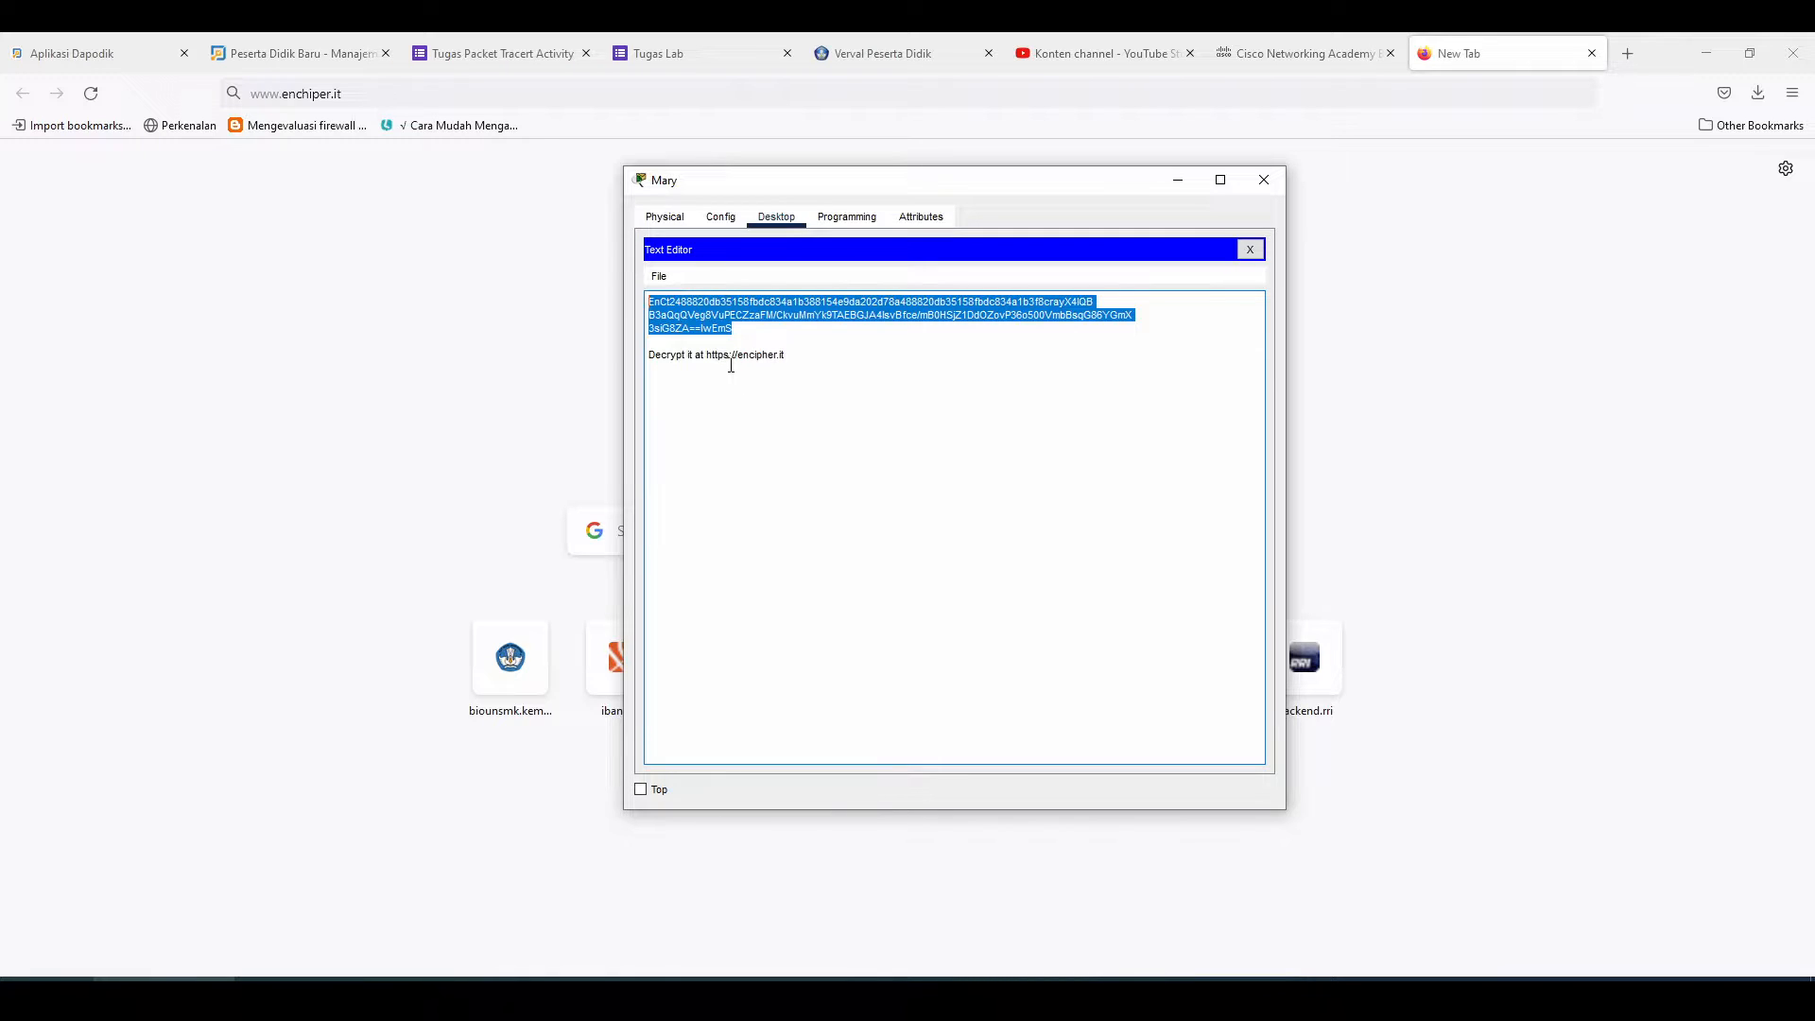
left_click_drag(707, 357, 803, 354)
key("ctrl+c")
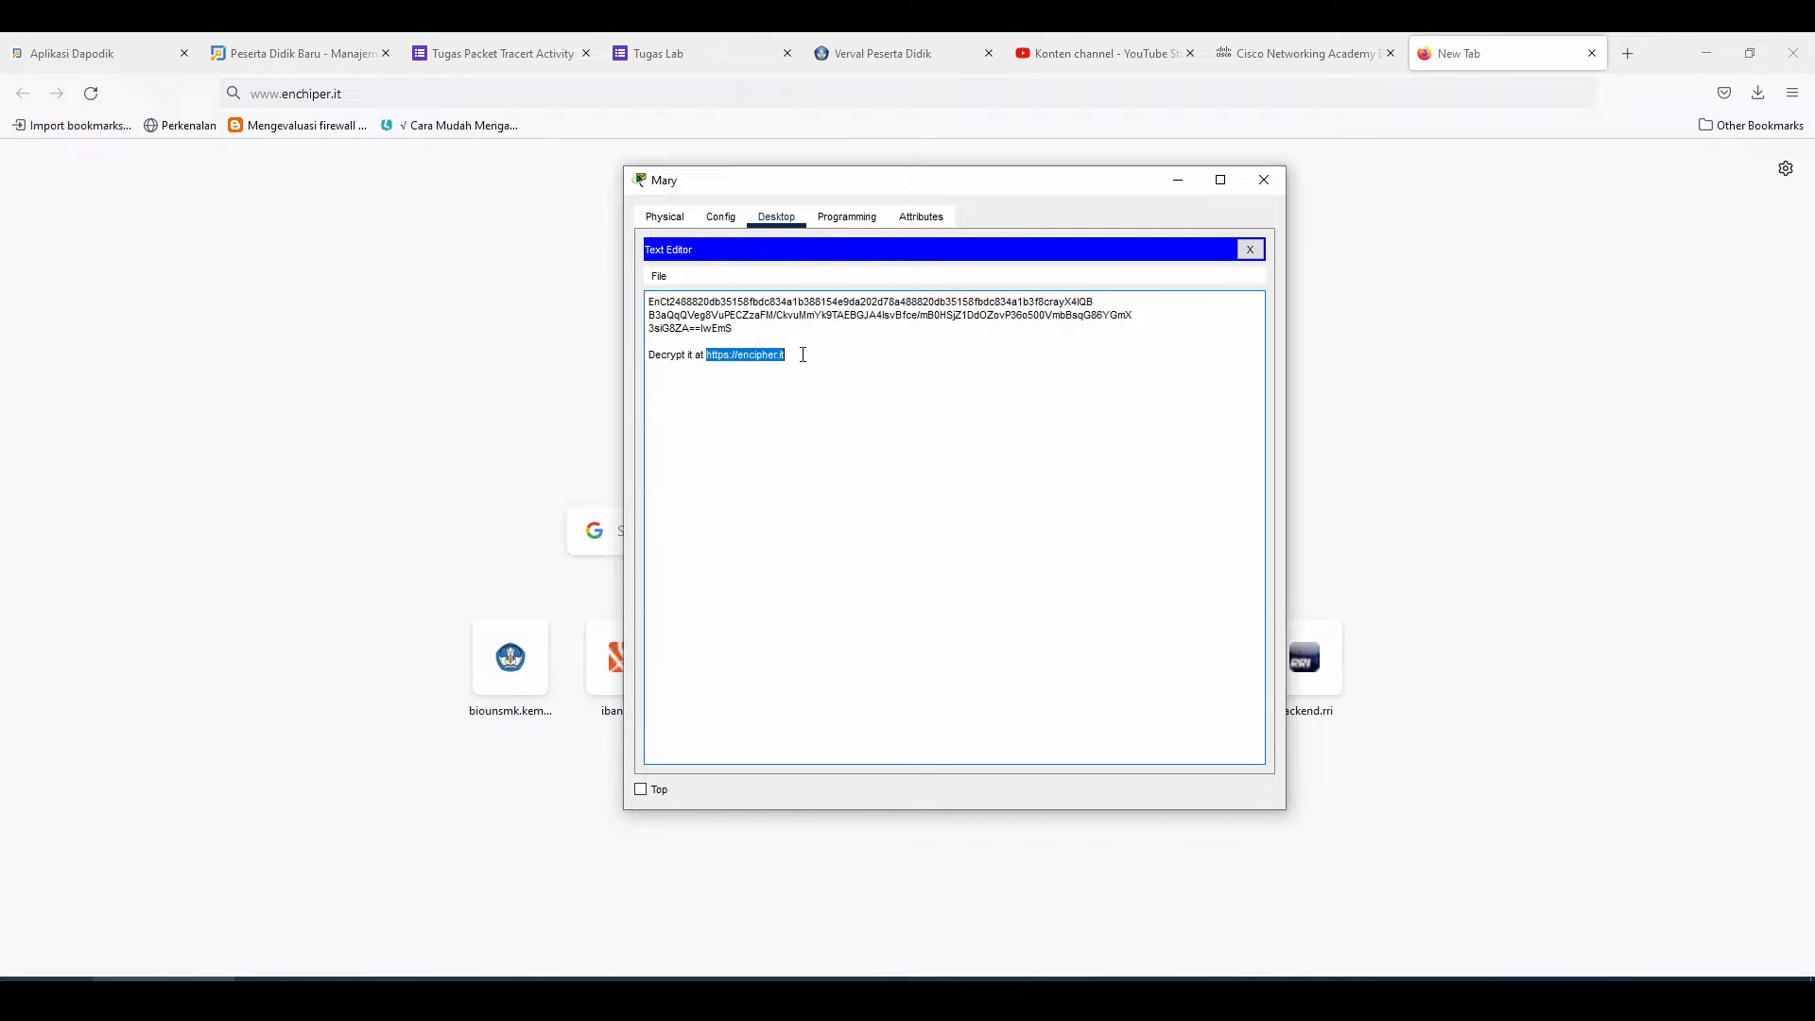
left_click(564, 97)
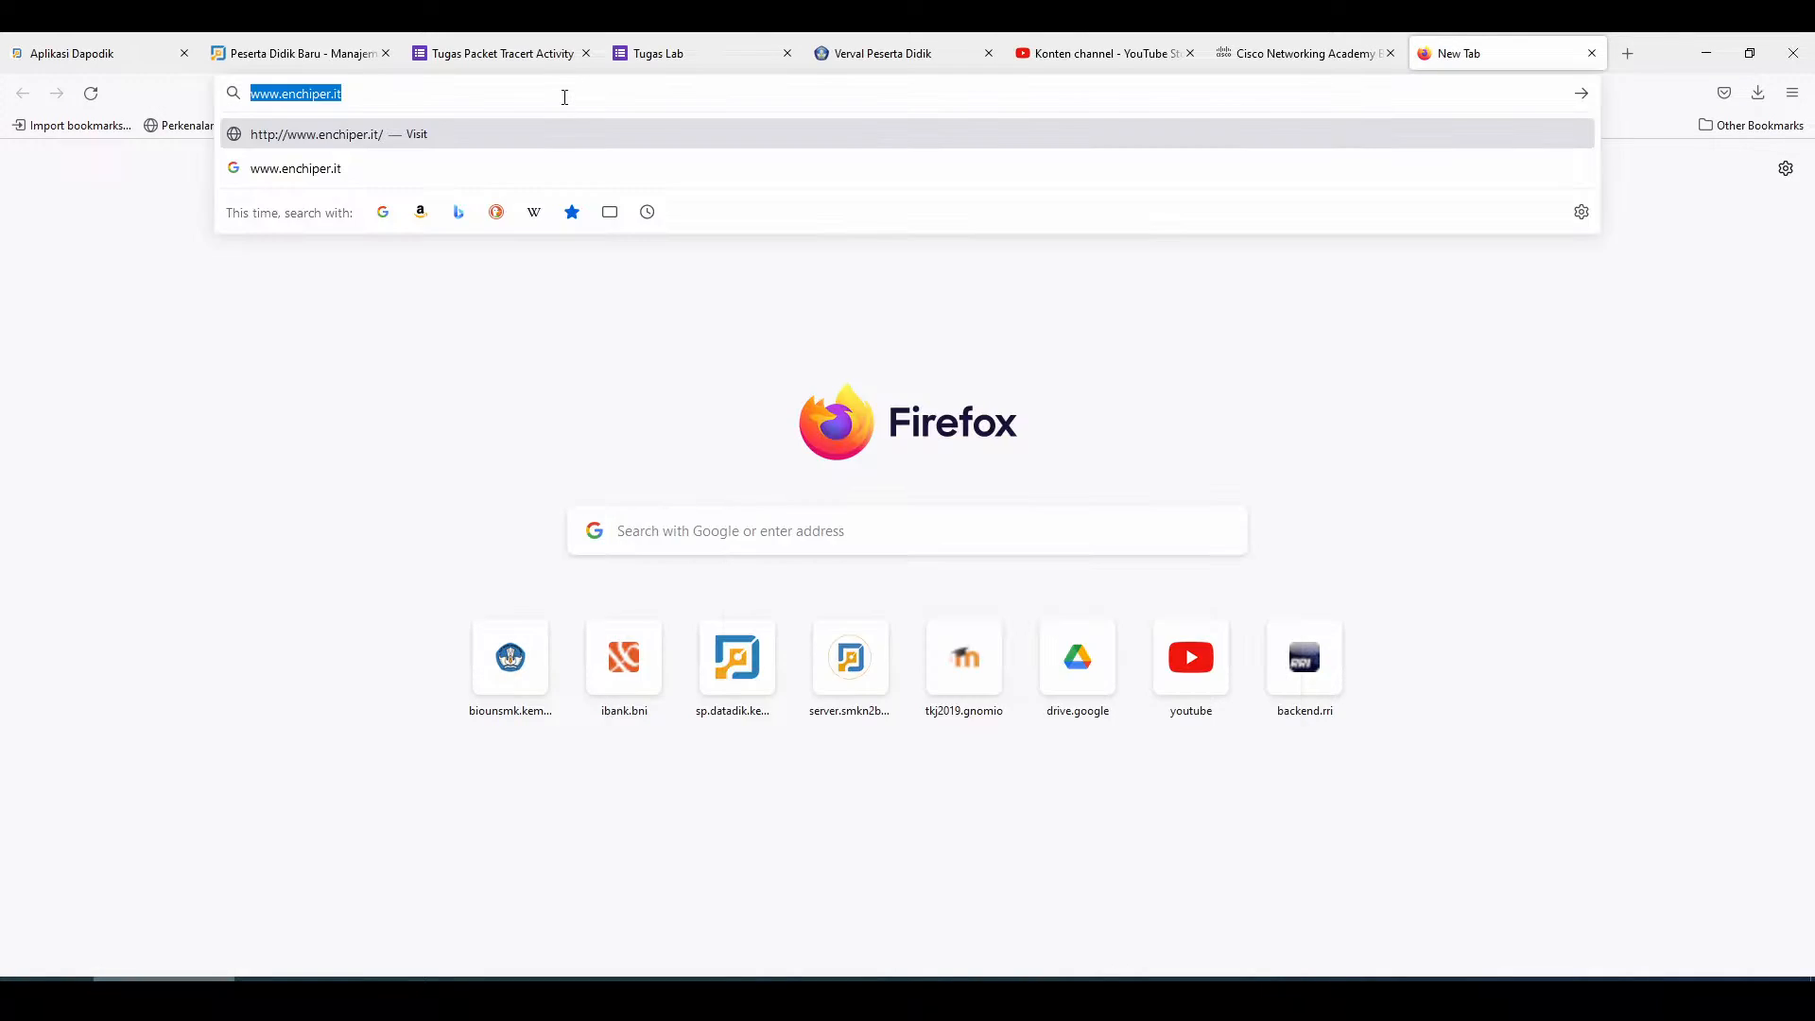
key("ctrl+v")
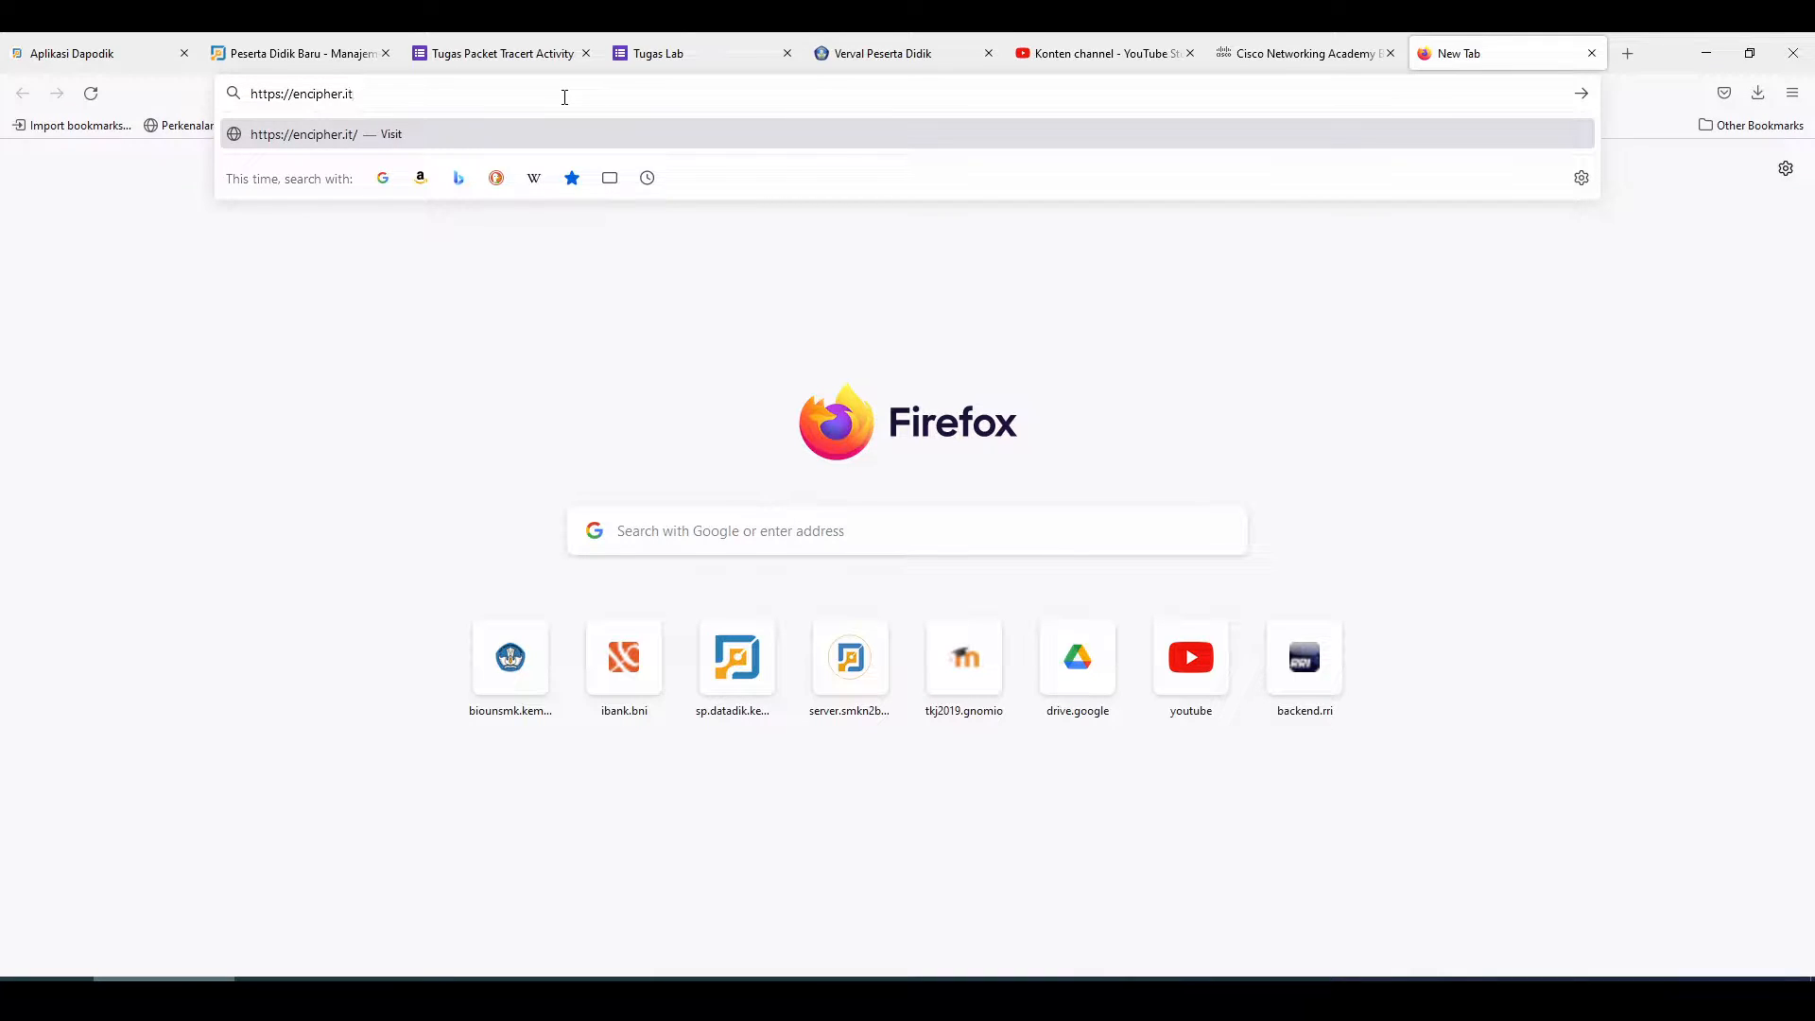
key("Return")
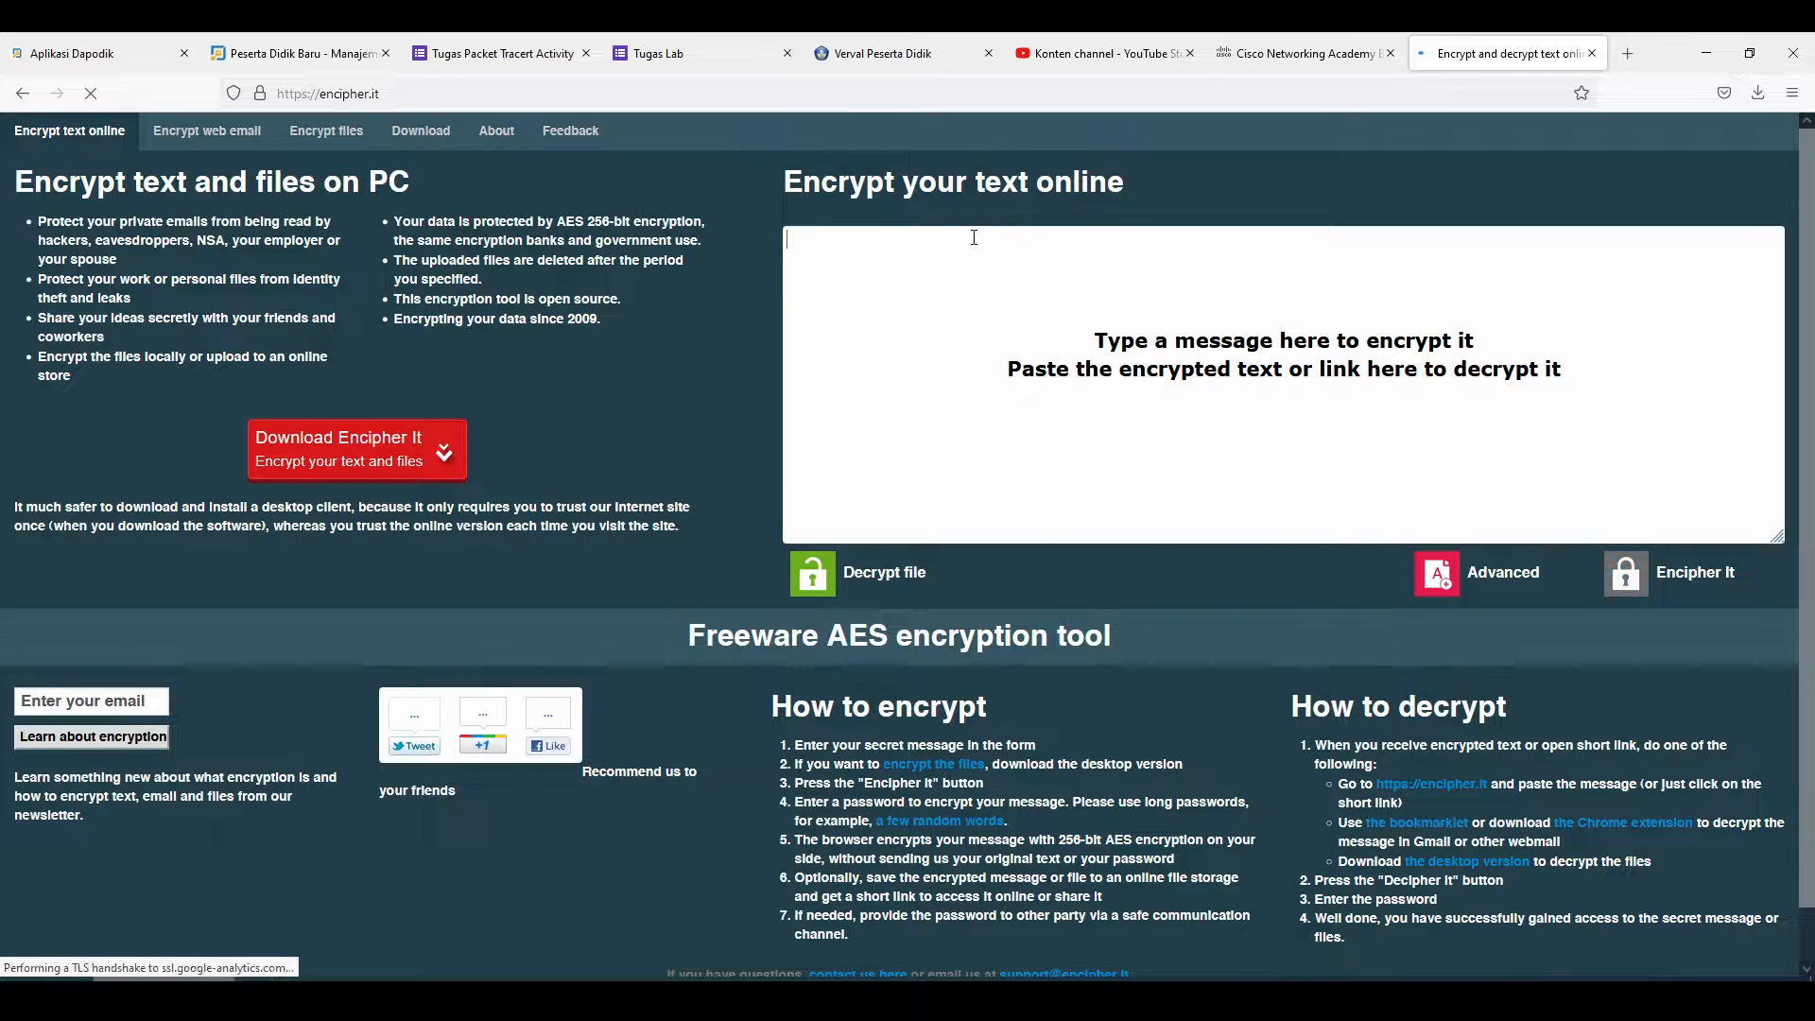
Copy the three encrypted lines from ftplogin.txt into encipher.it and start Decipher It
key("alt+Tab")
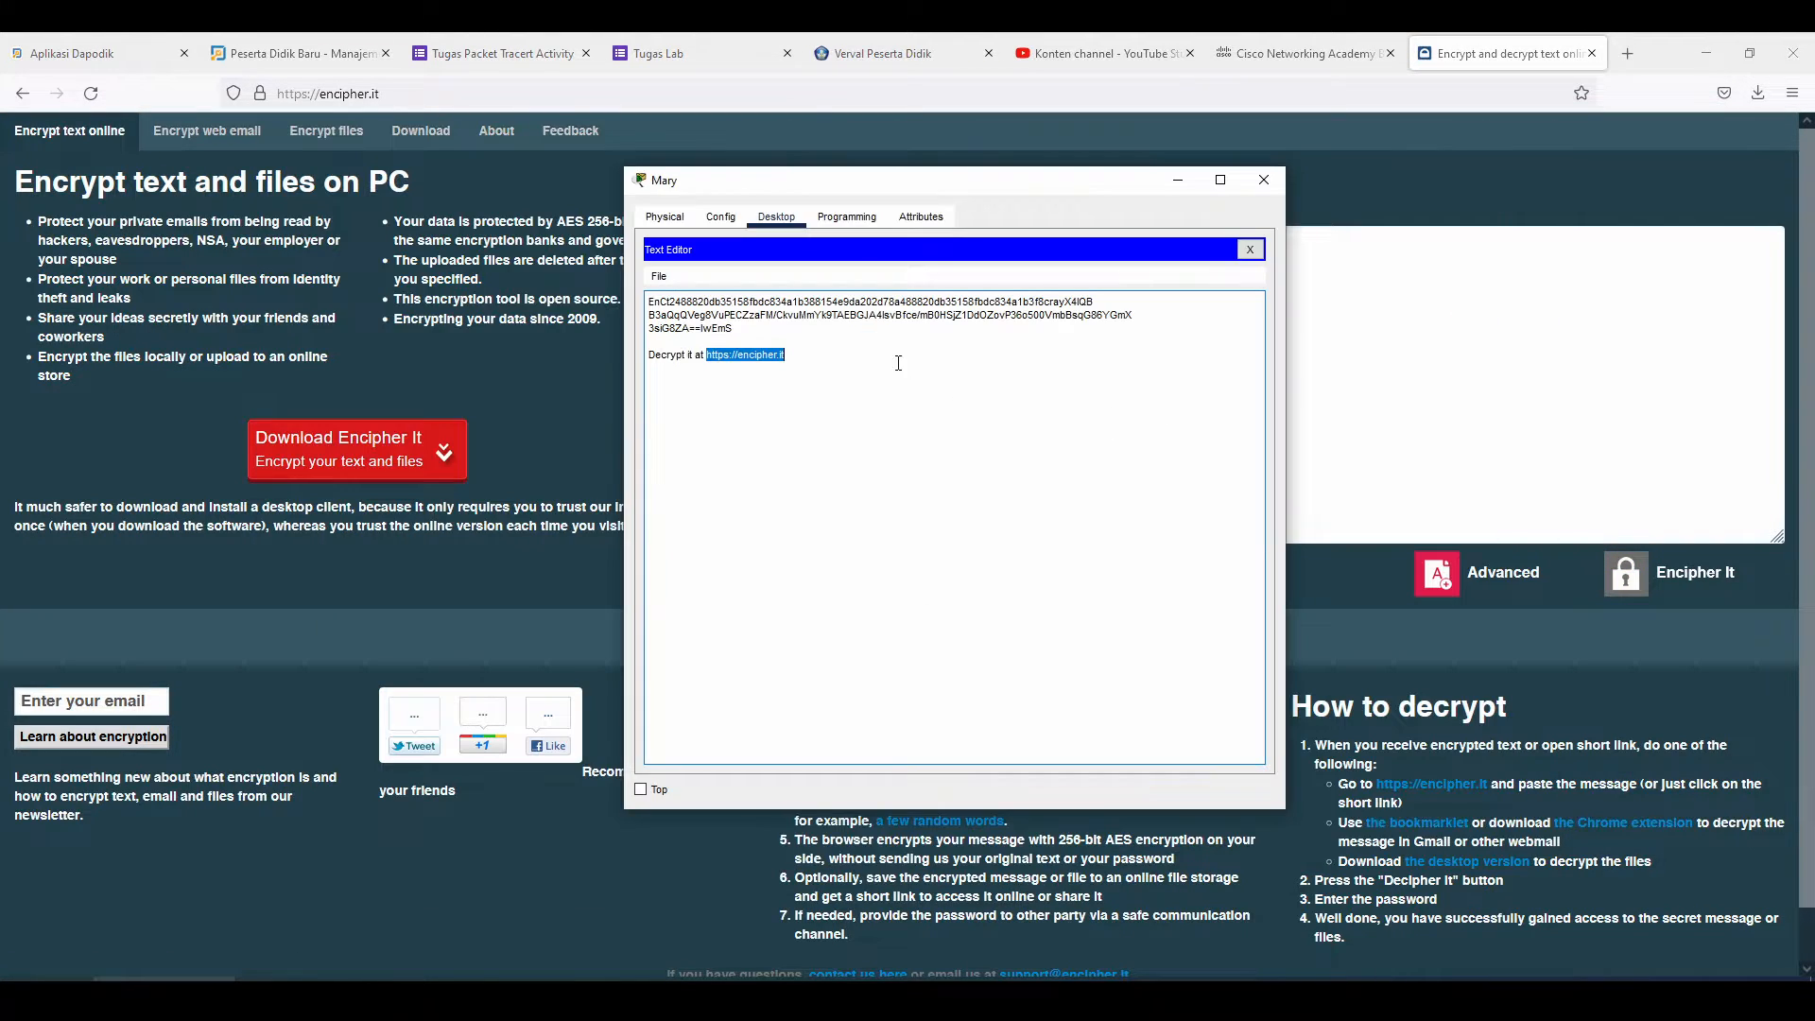
left_click_drag(739, 333, 646, 302)
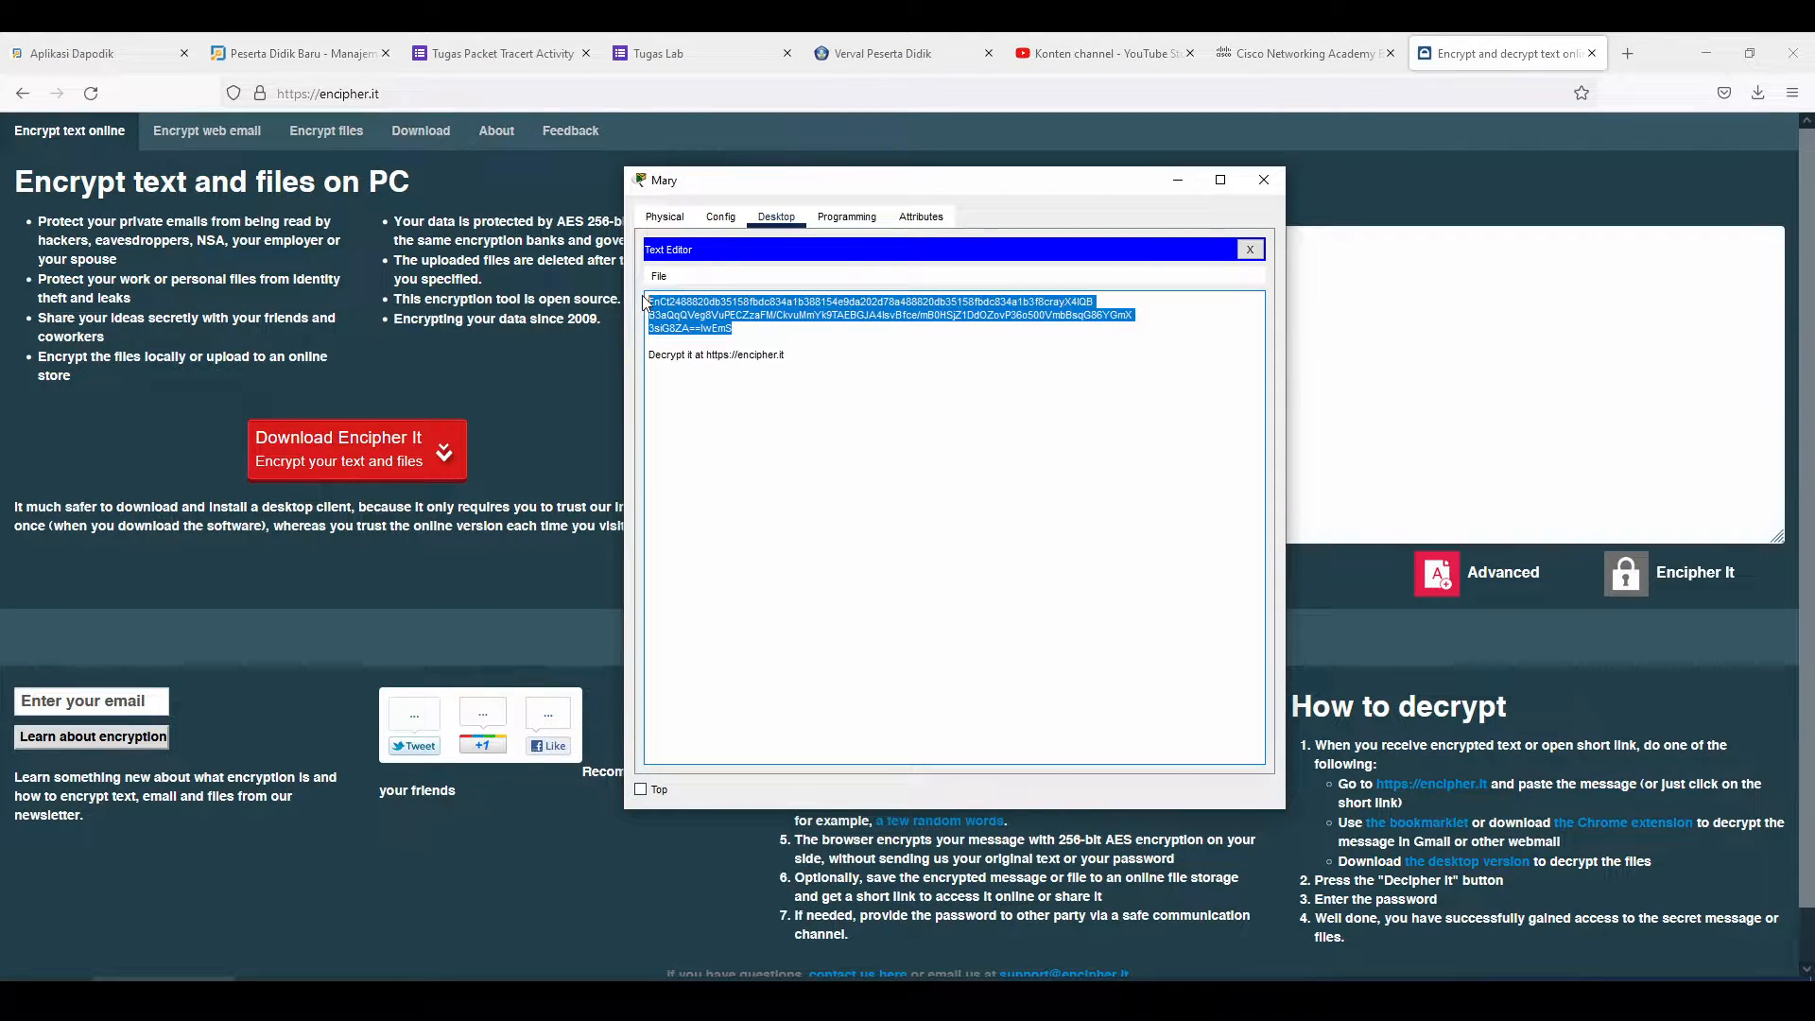
key("ctrl+c")
left_click(1295, 368)
key("ctrl+v")
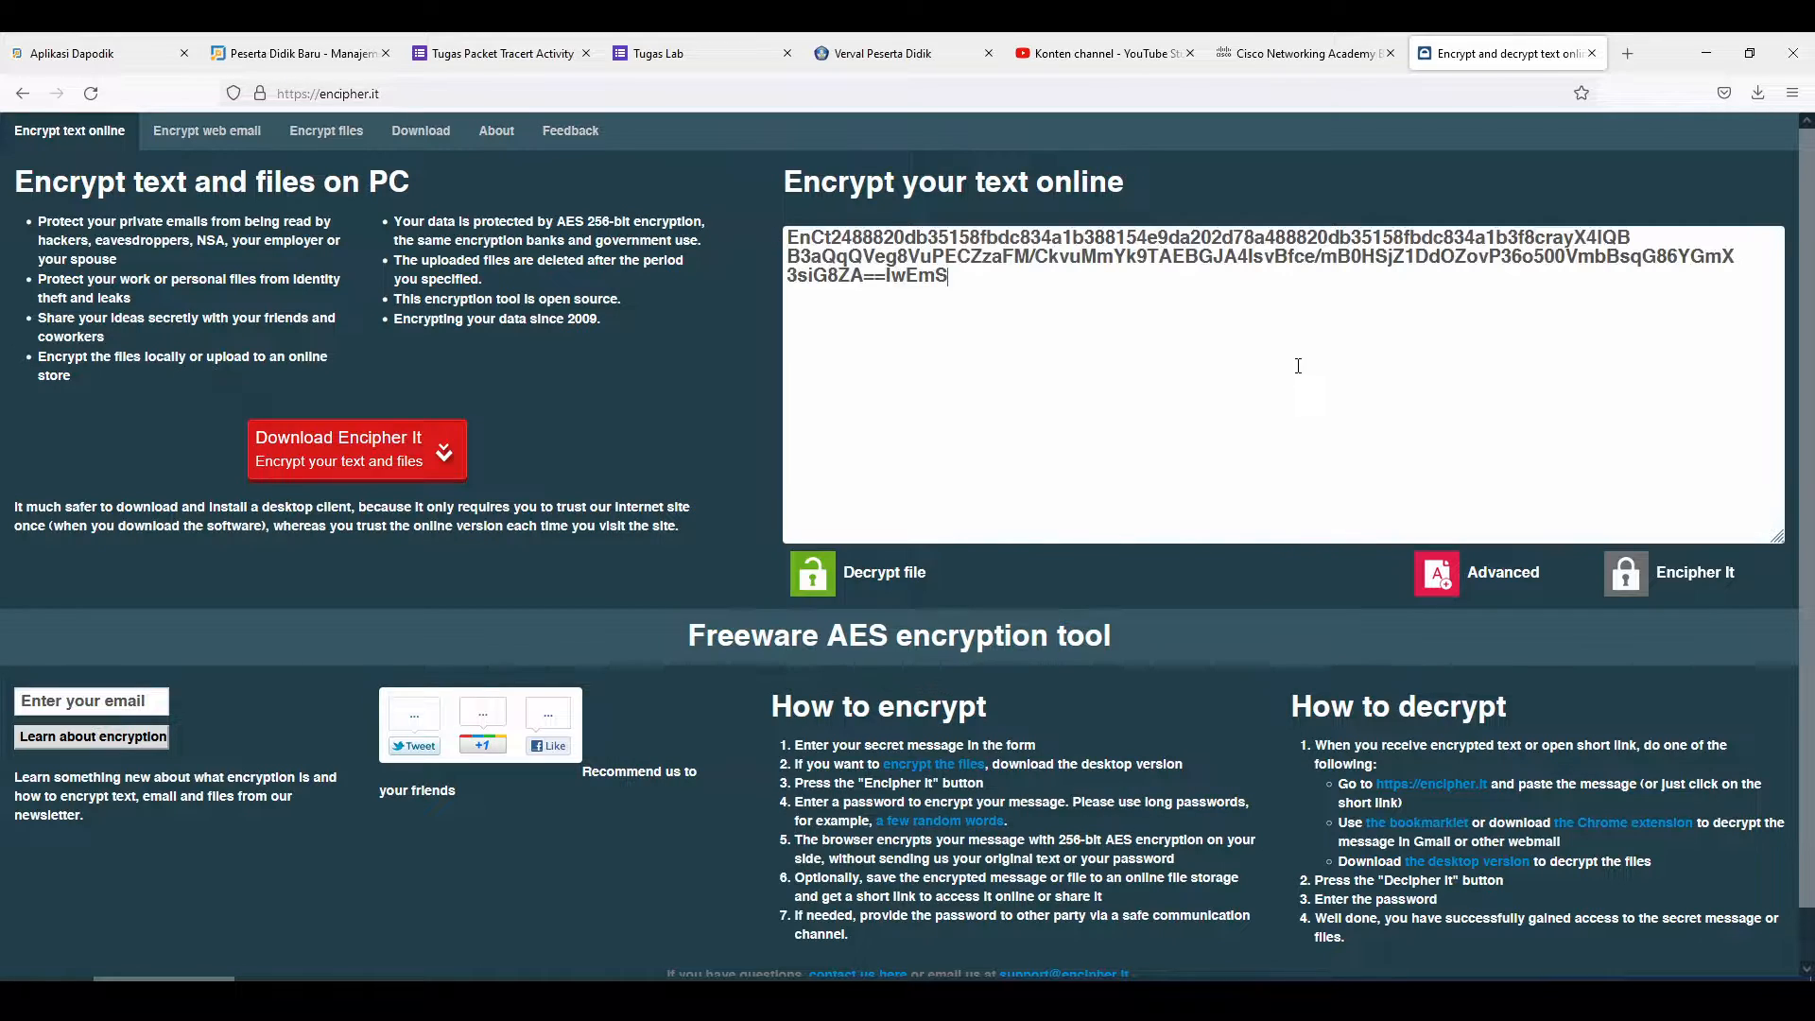
left_click(1667, 580)
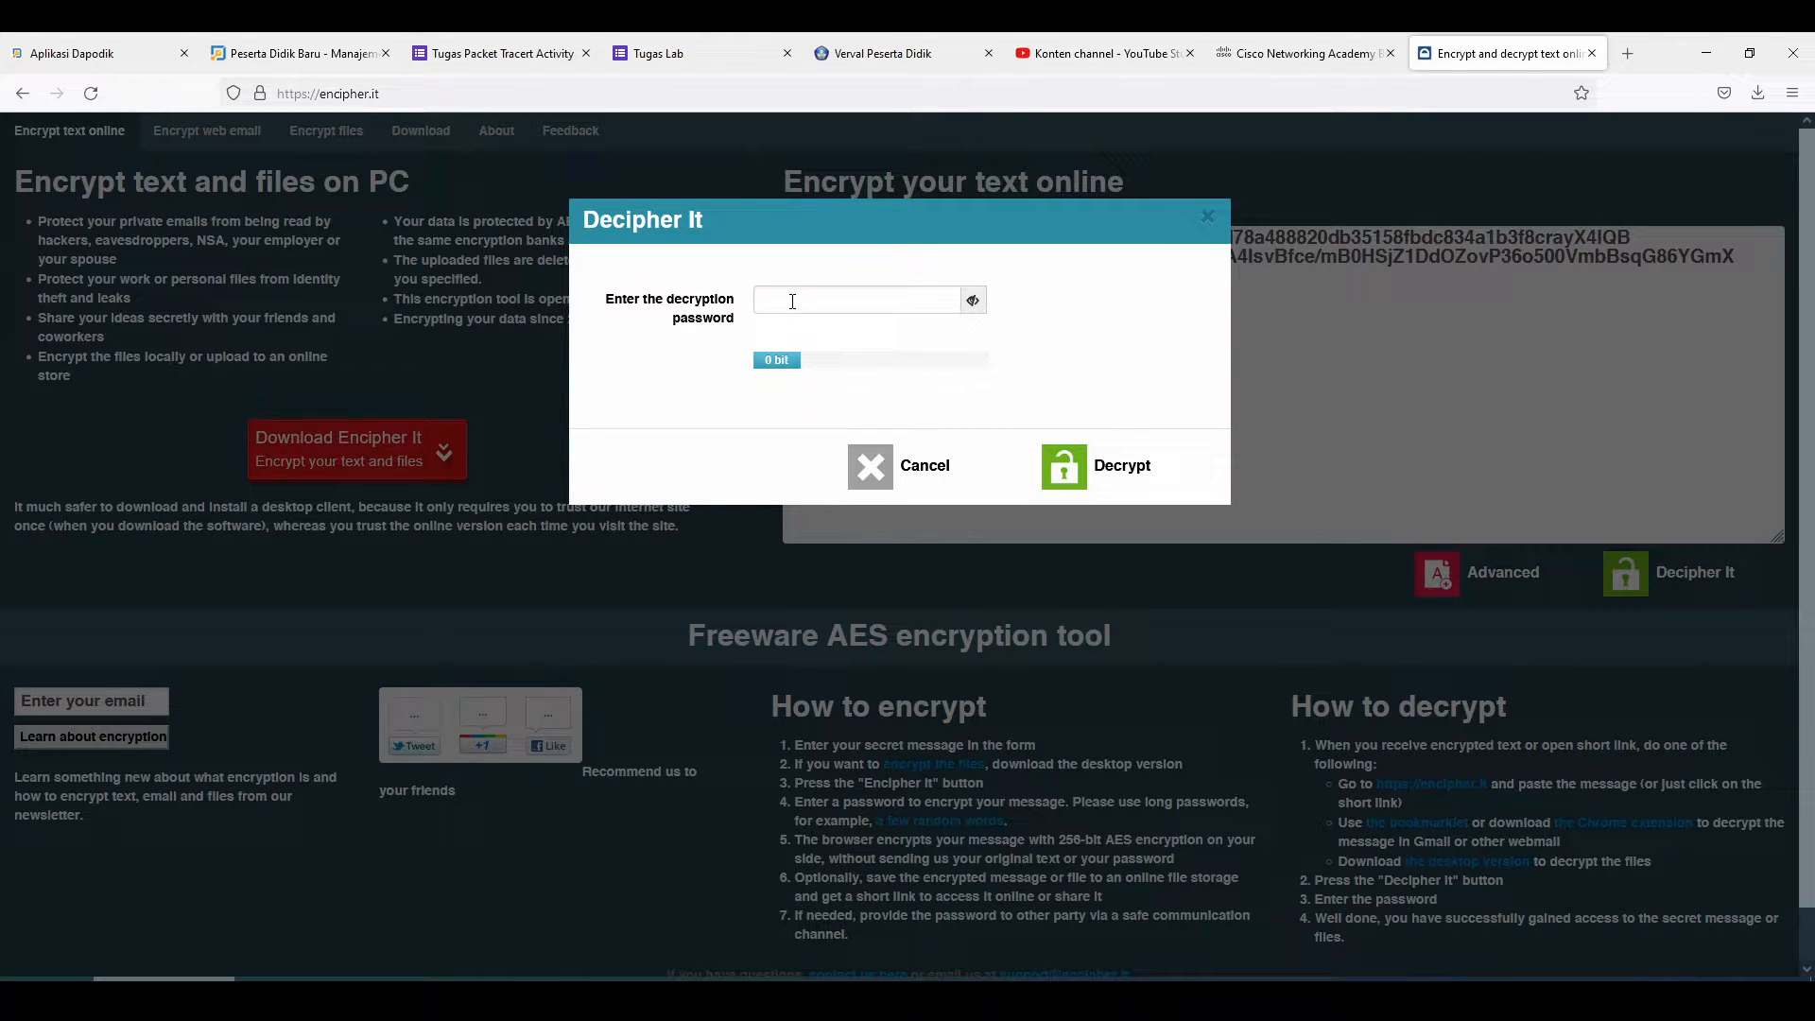
Decrypt with the password given in the activity instructions to reveal the FTP username and password
left_click(586, 995)
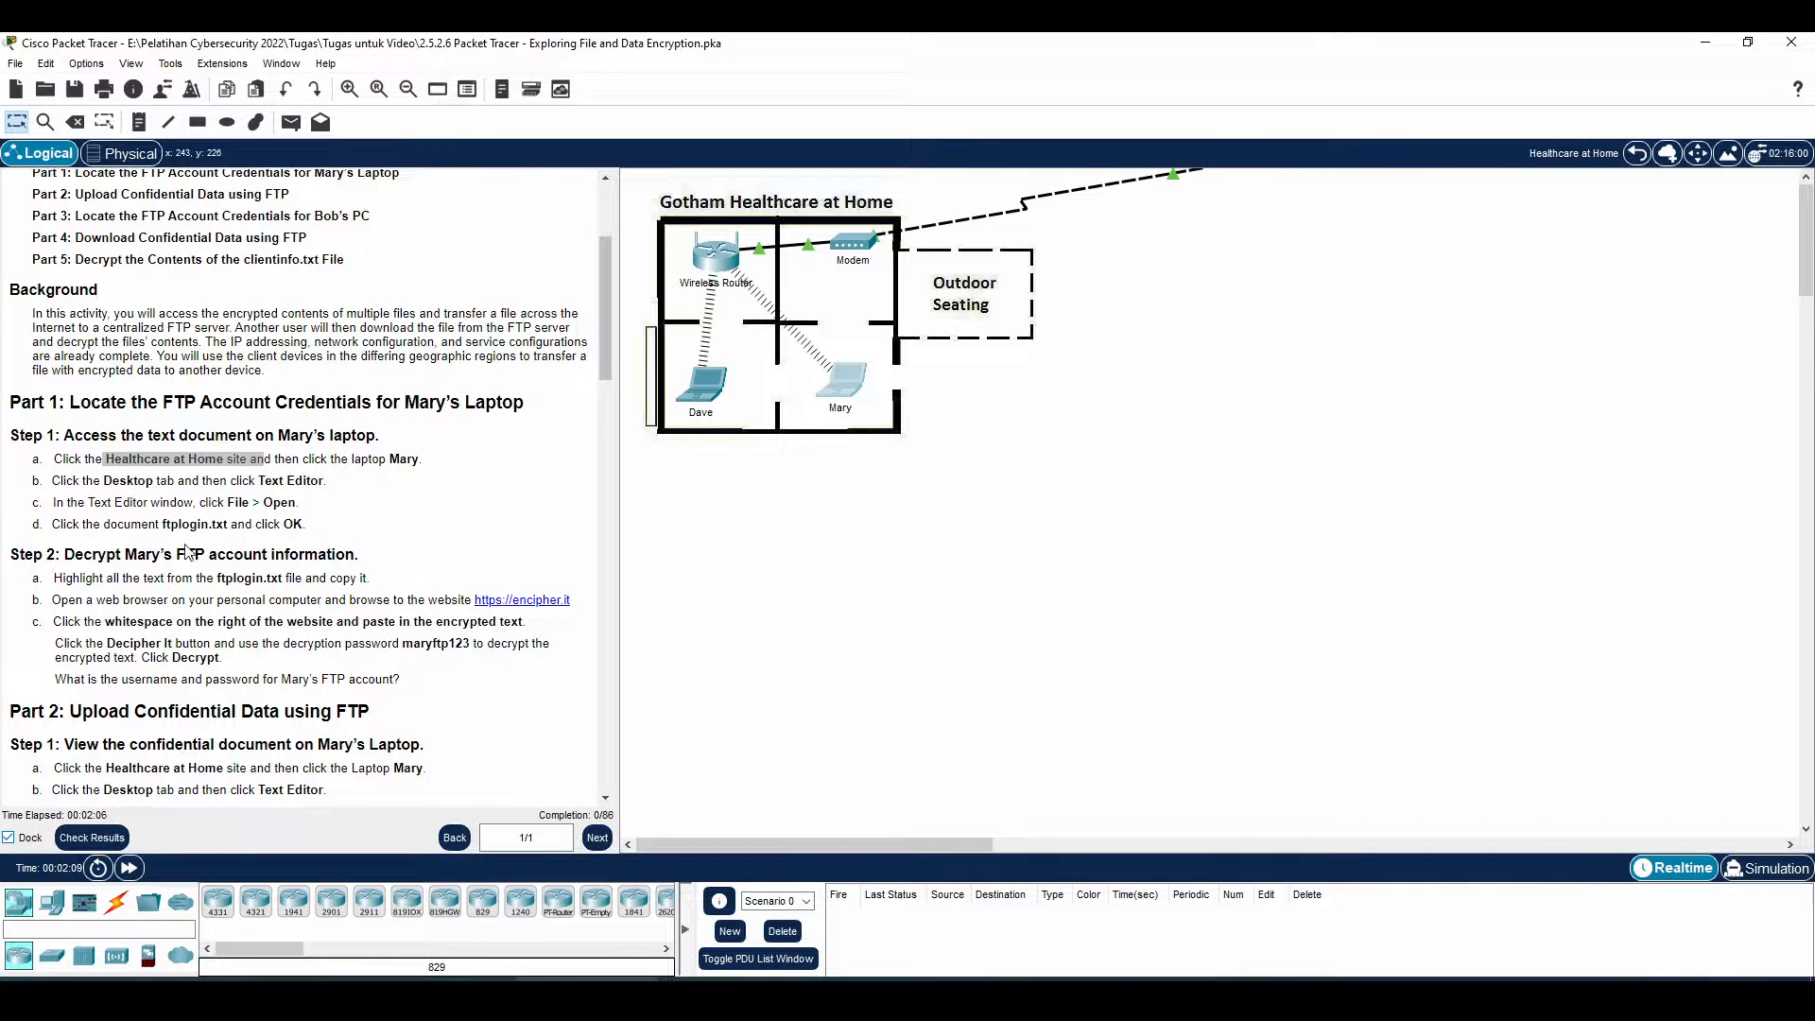
mouse_move(81, 620)
left_mouse_down()
mouse_move(272, 644)
mouse_move(378, 624)
left_mouse_up()
left_click_drag(109, 643, 249, 659)
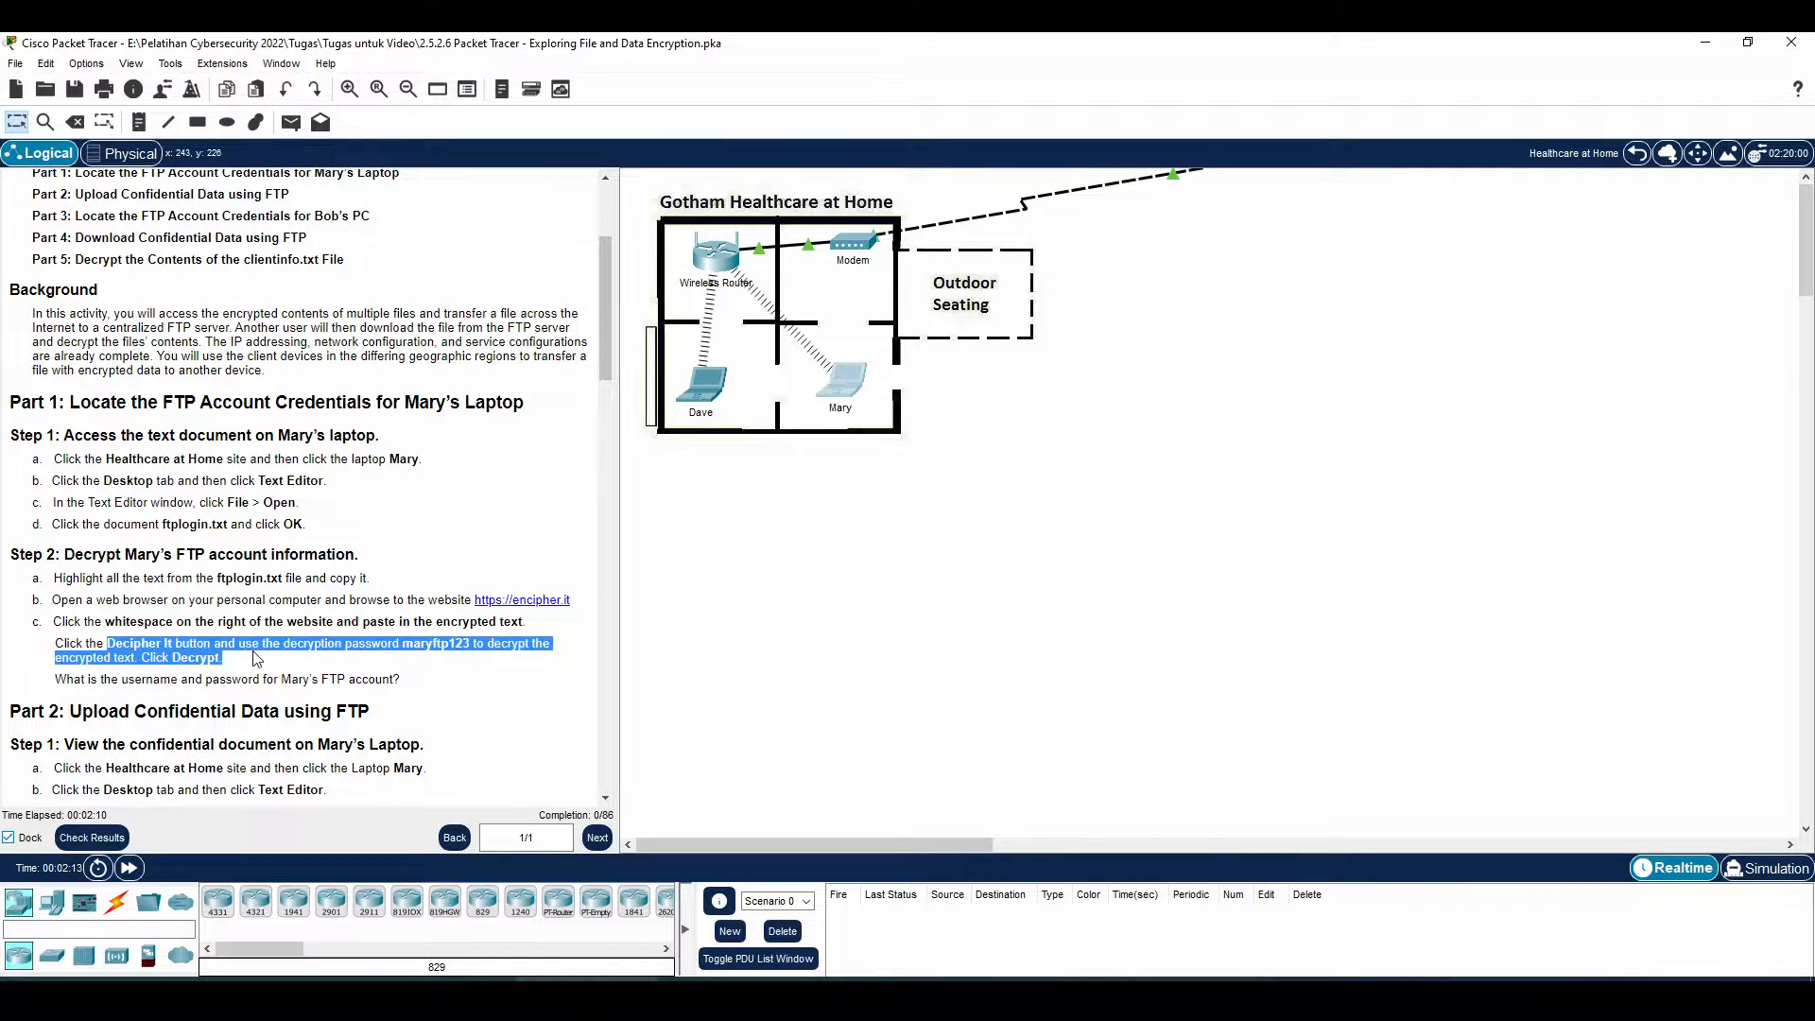
left_click_drag(404, 644, 475, 644)
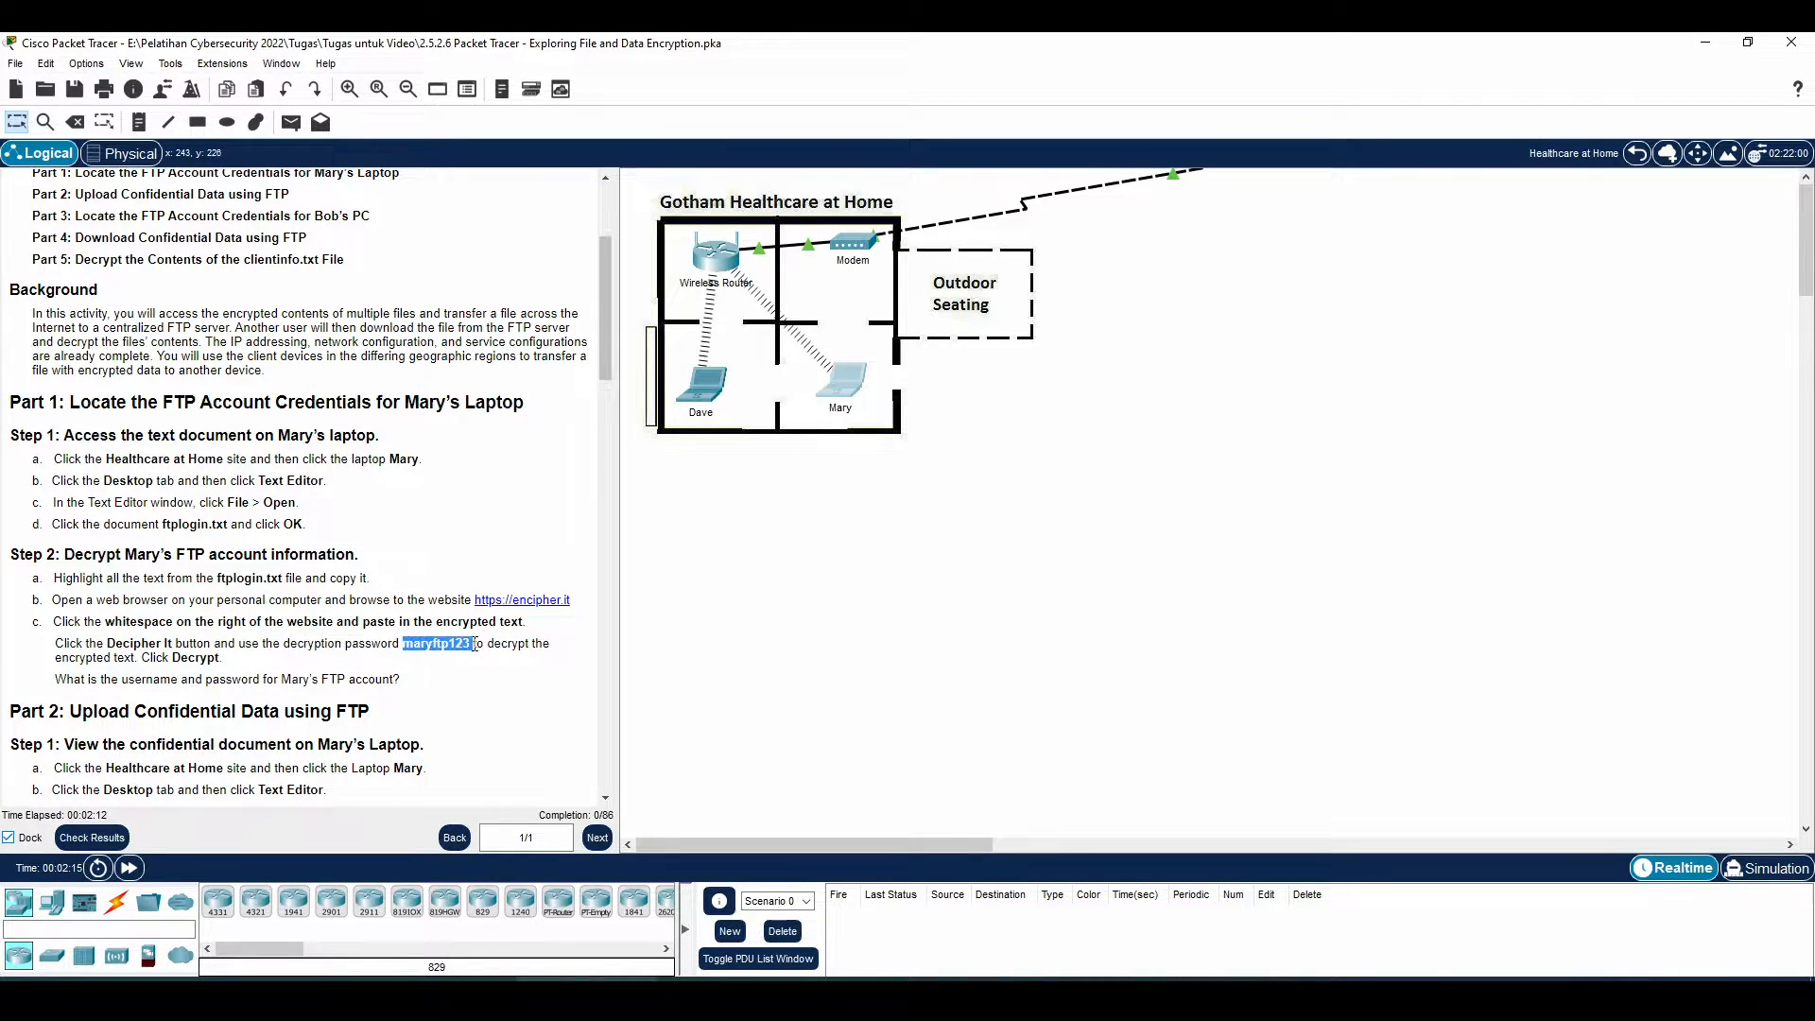
key("alt+Tab")
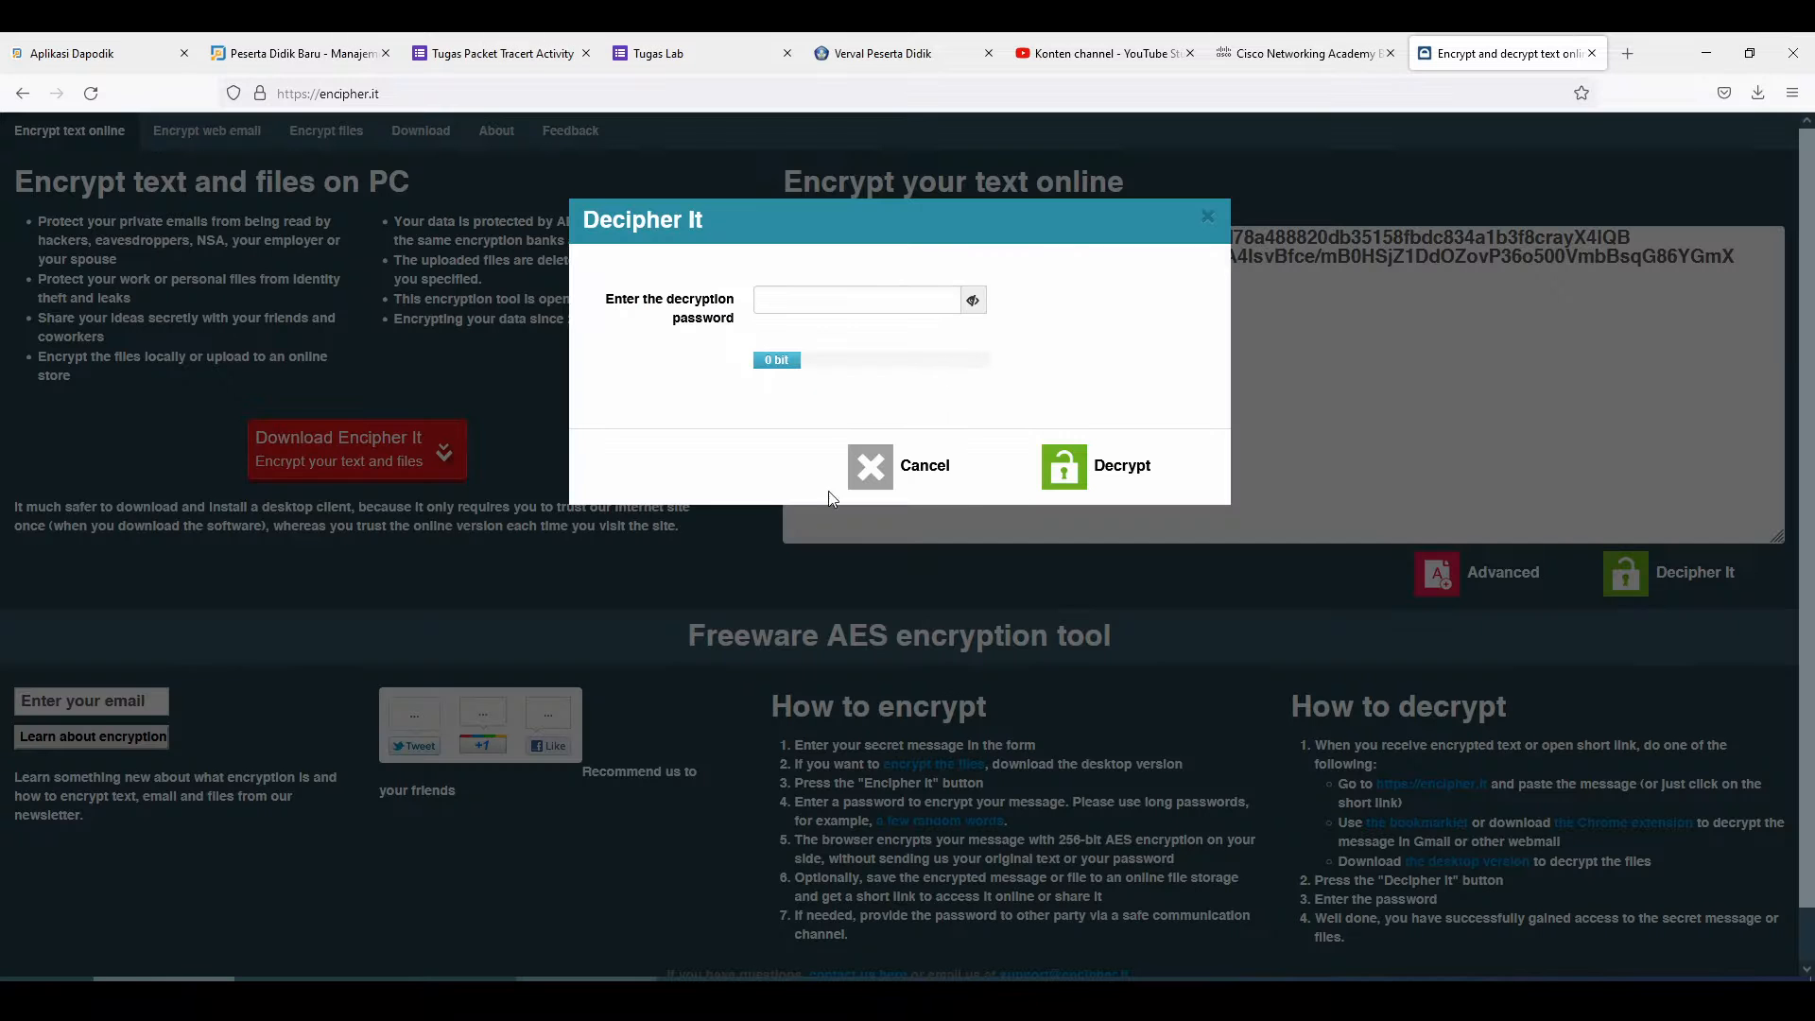
left_click(841, 304)
type("maryftp")
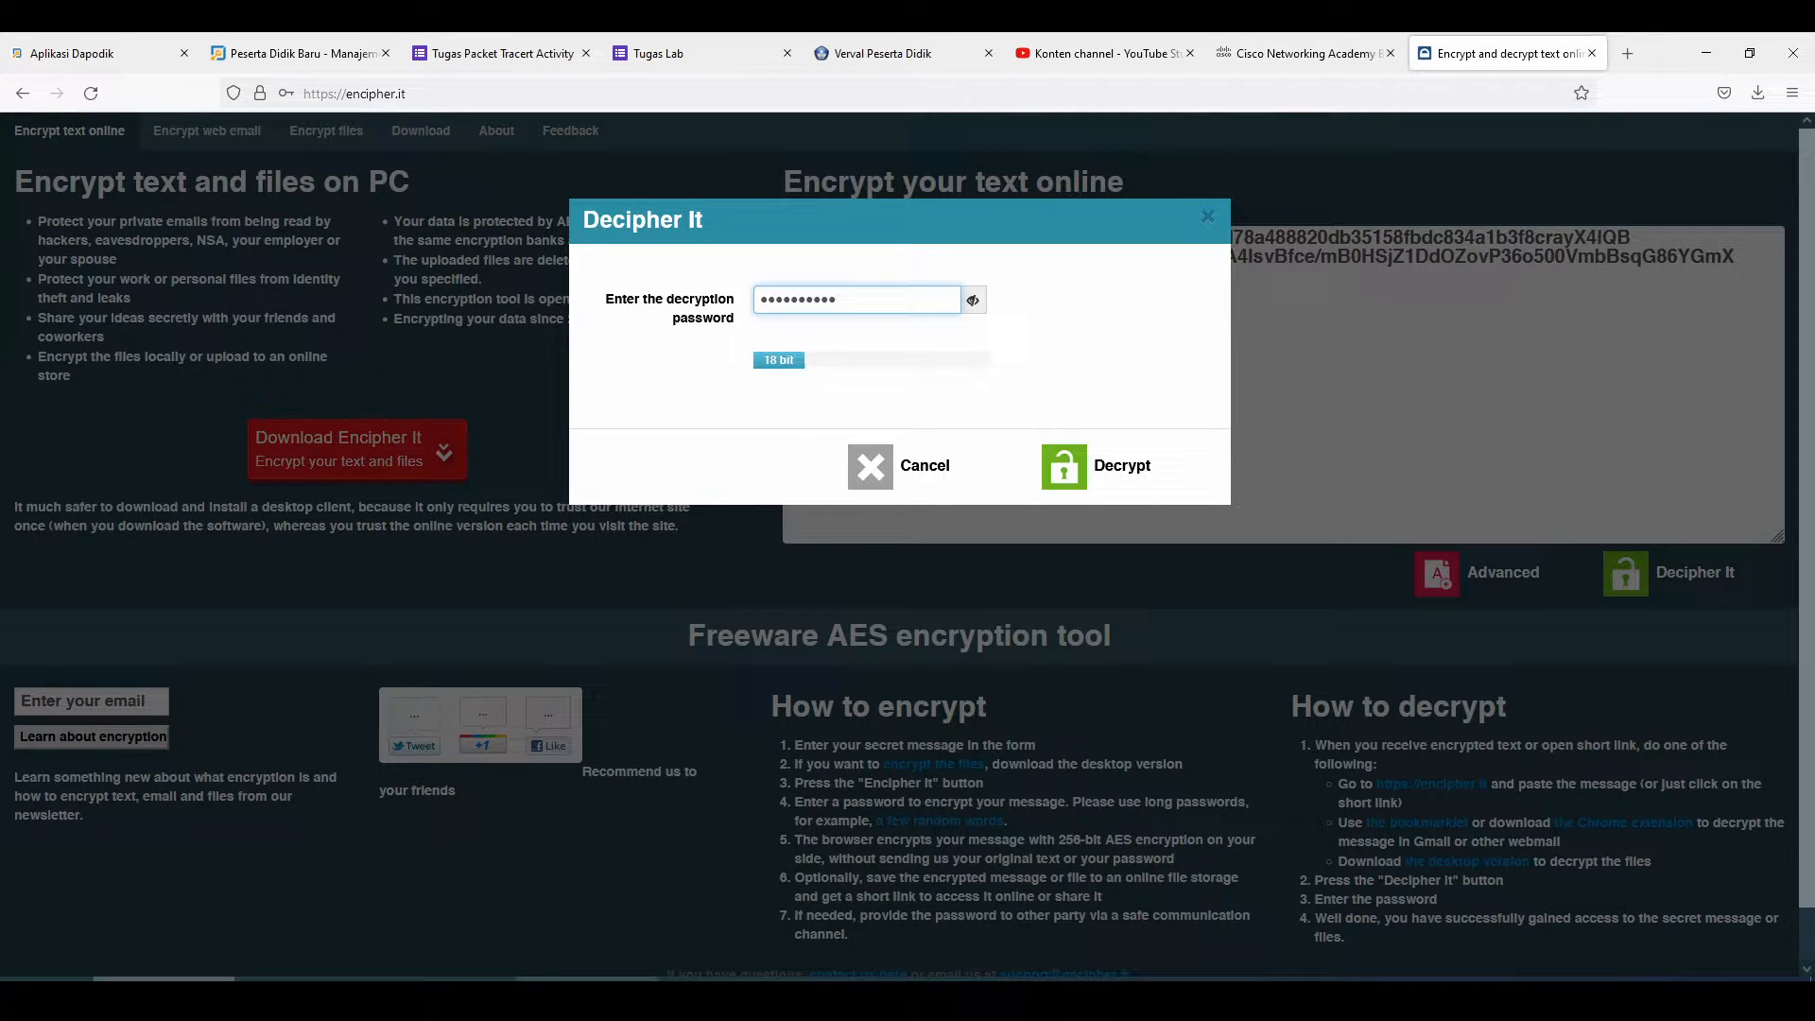
left_click(1111, 463)
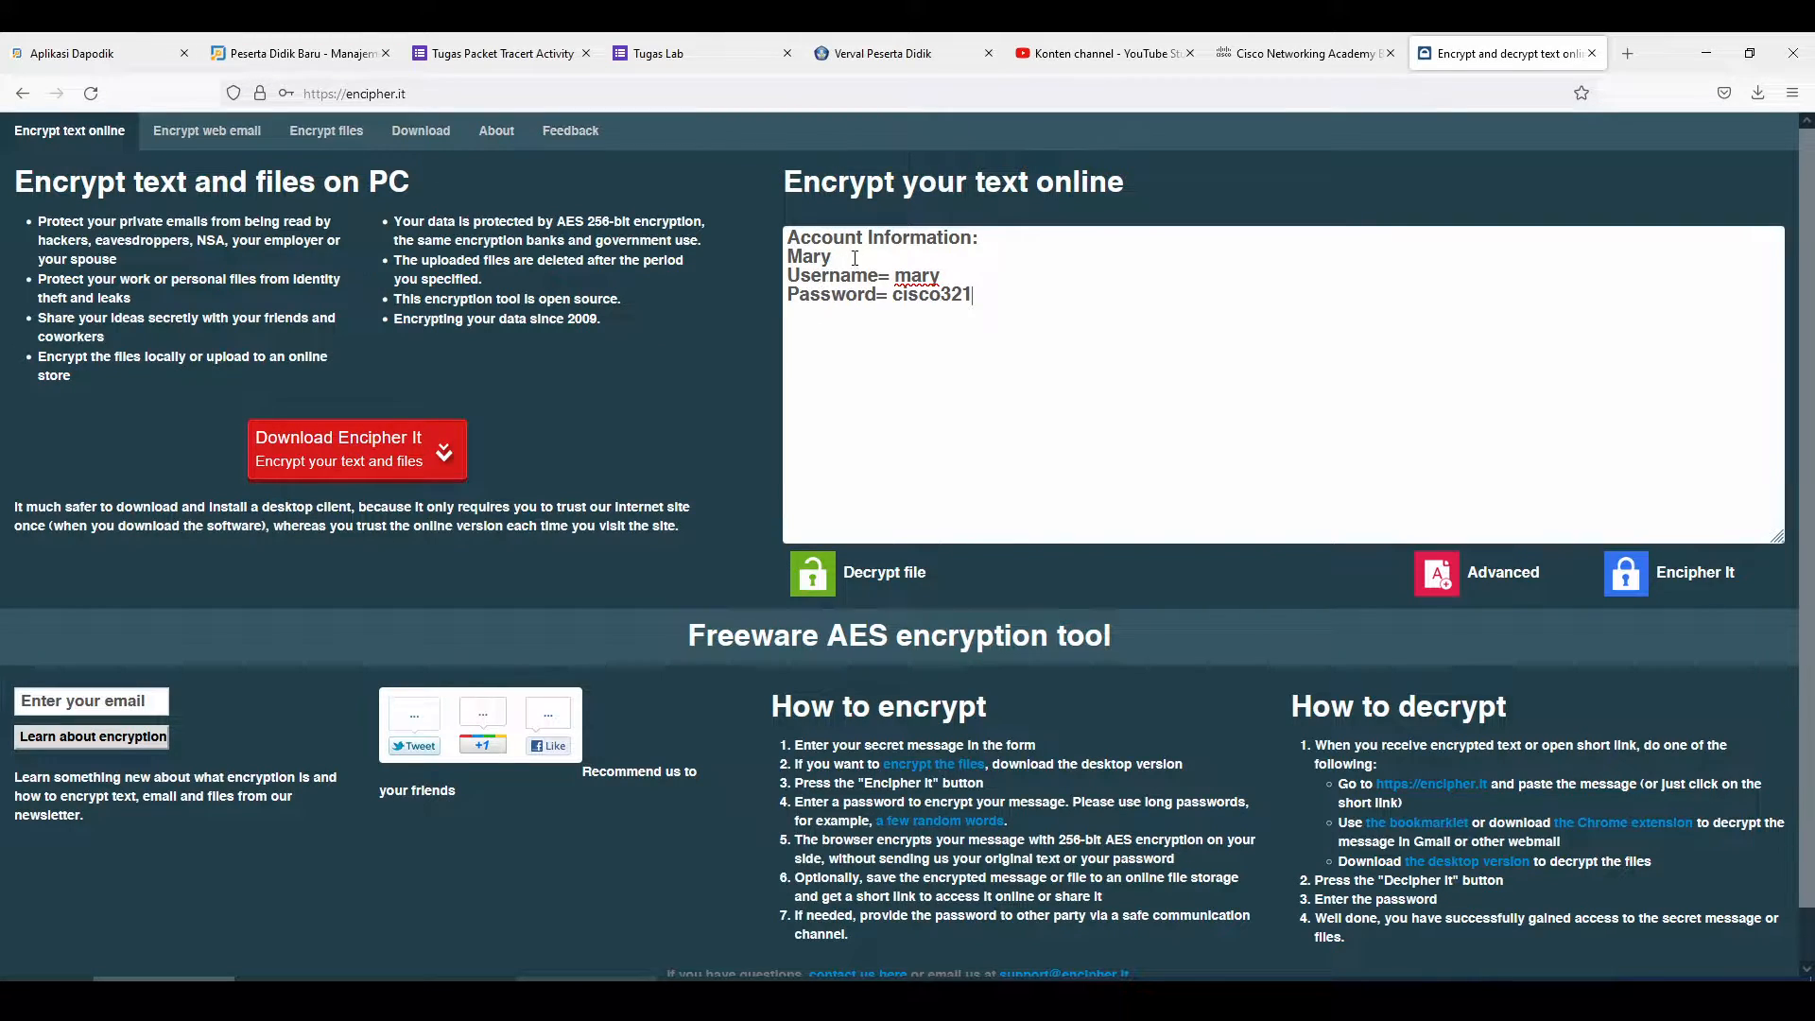
left_click_drag(902, 276, 984, 285)
left_click(988, 289)
Review the FTP credentials question and the Part 2 Step 1 laptop instructions
key("alt+Tab")
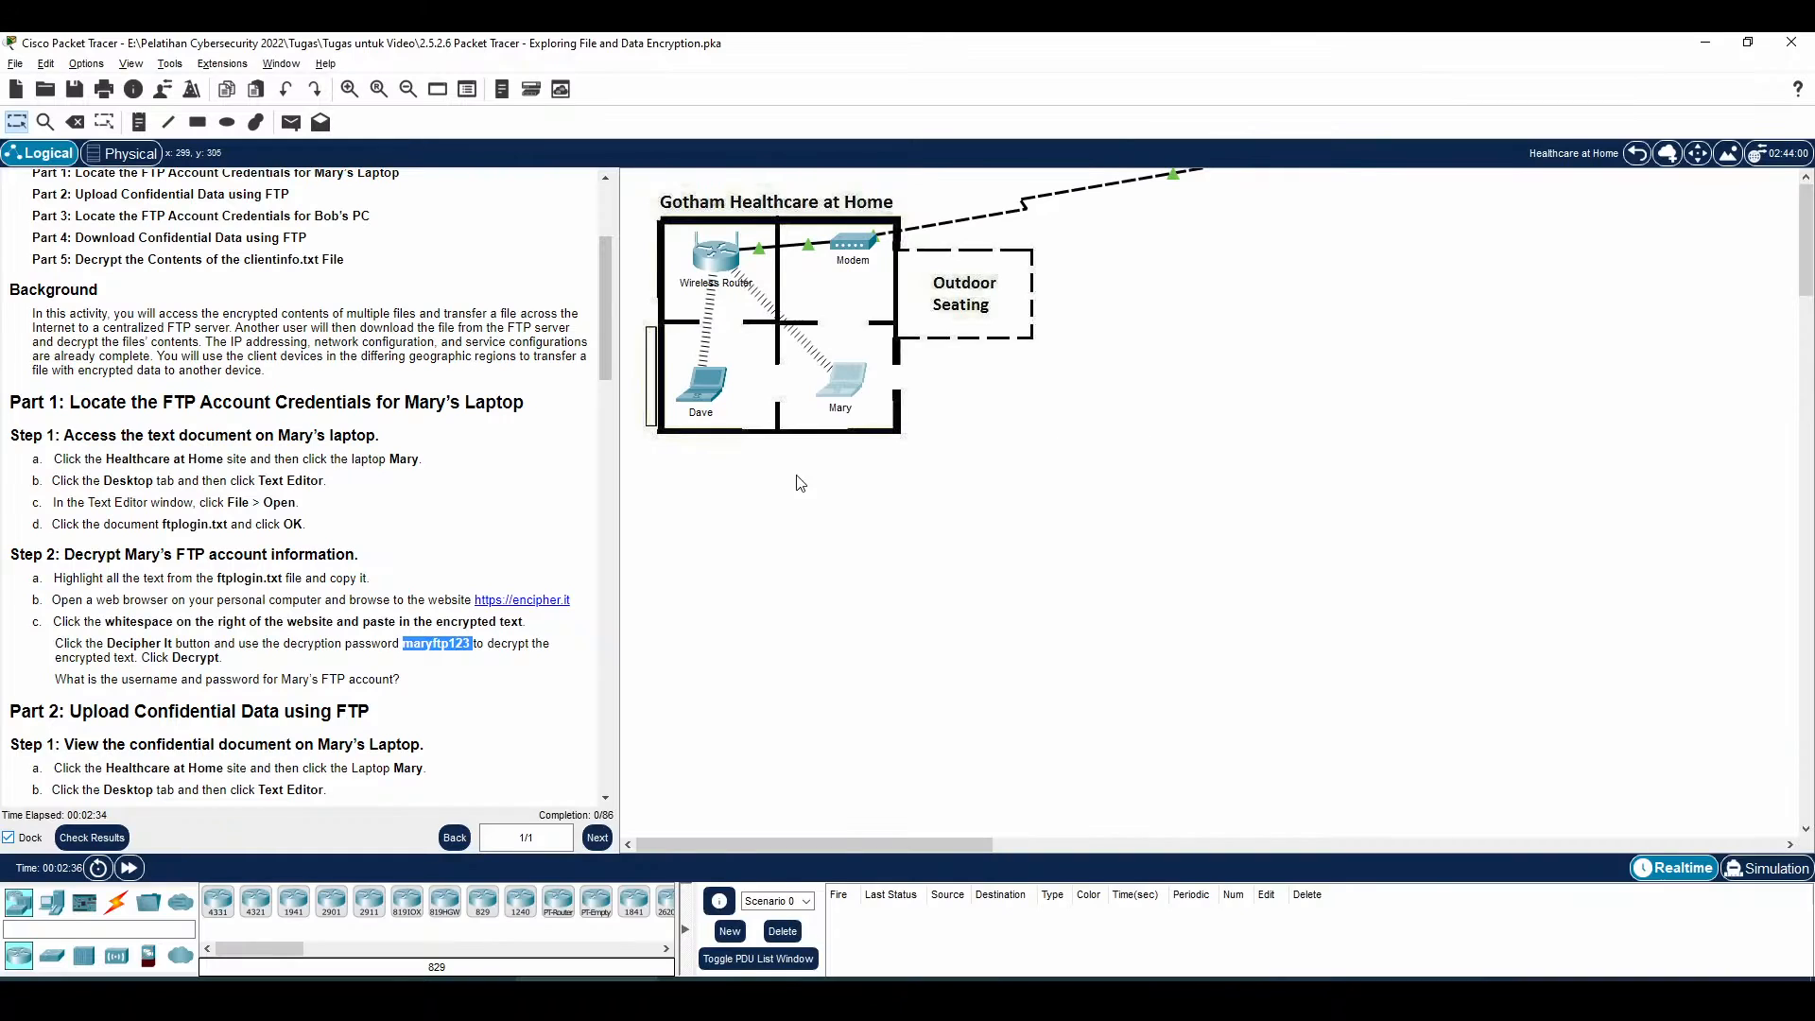
scroll(205, 645, "down", 1)
left_click_drag(55, 623, 383, 624)
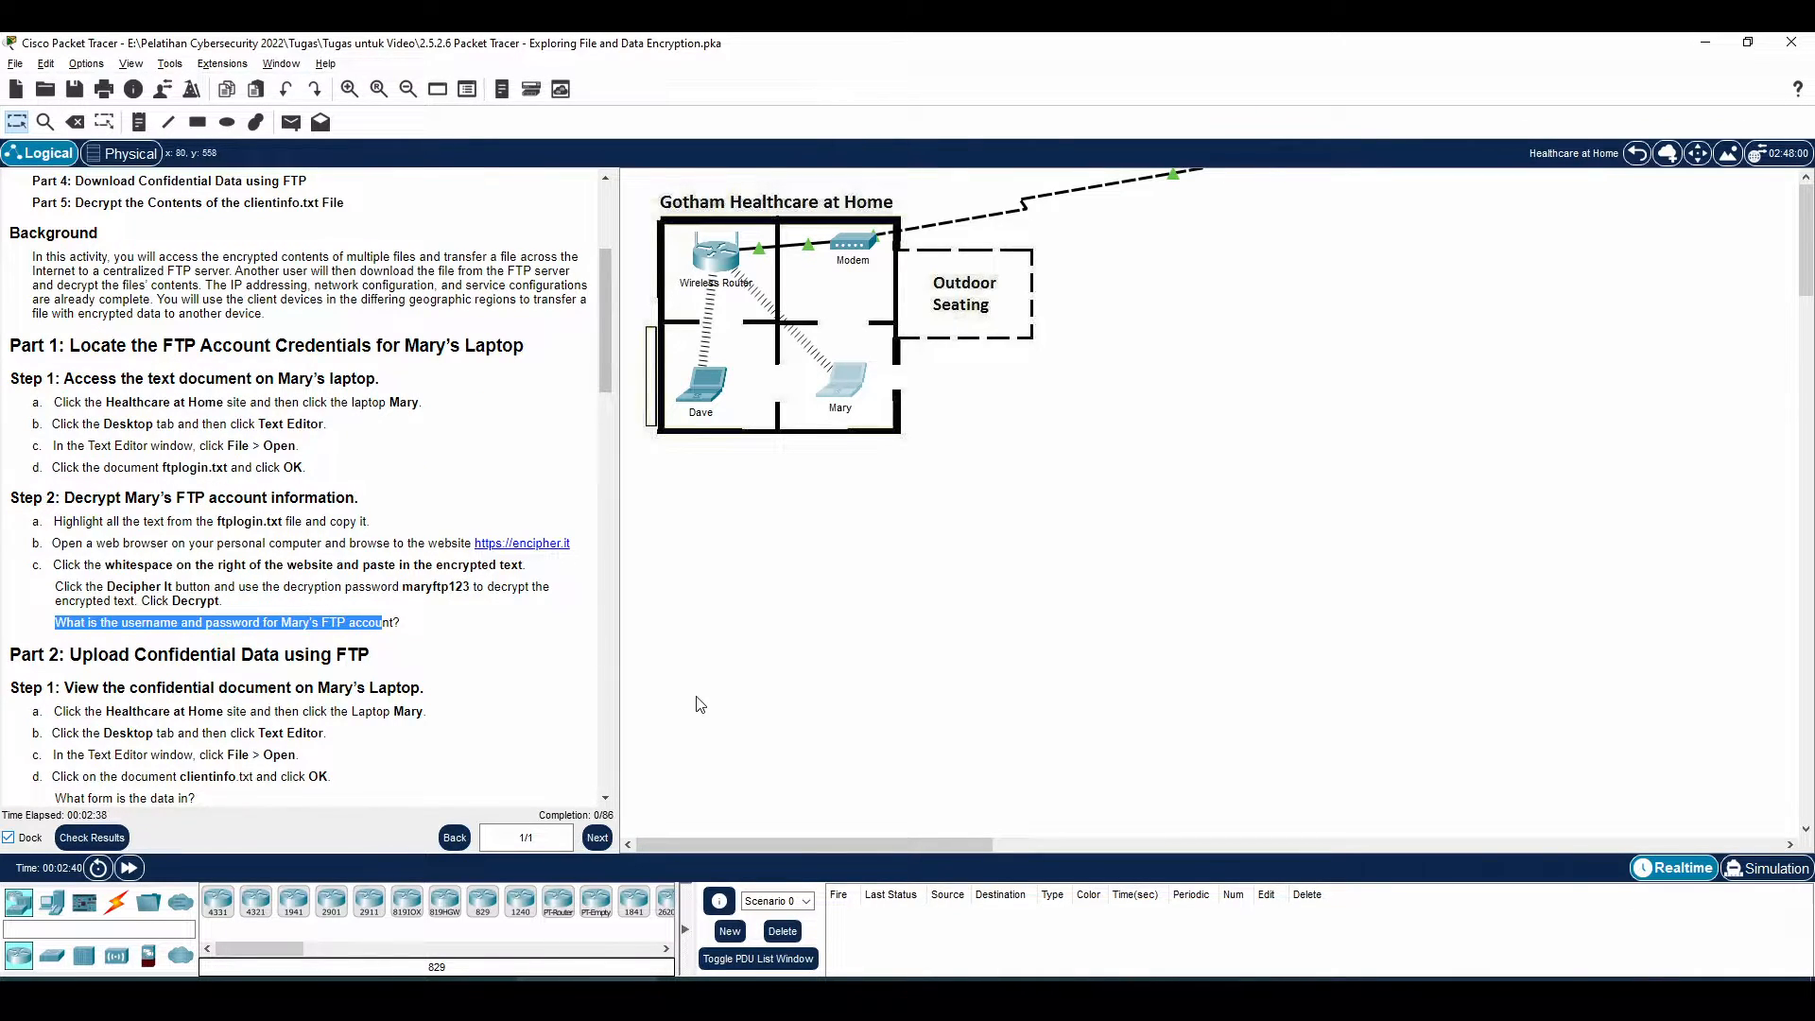
key("alt+Tab")
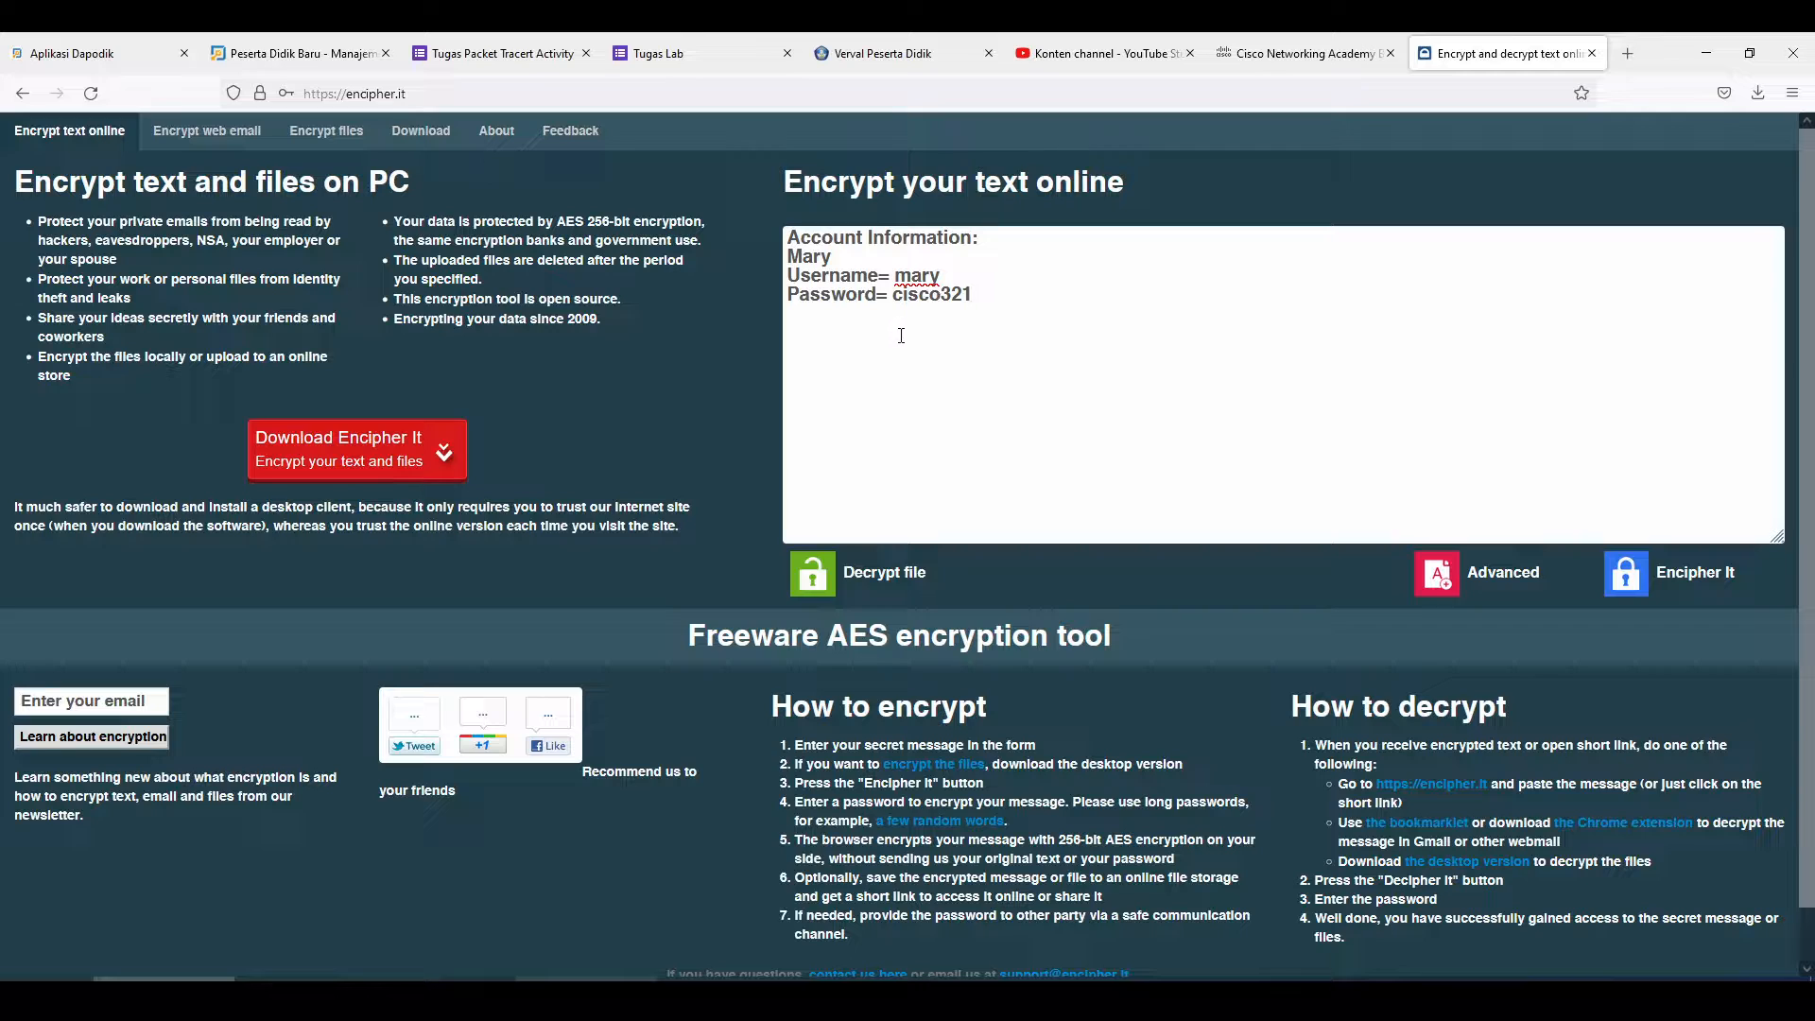
key("alt+Tab")
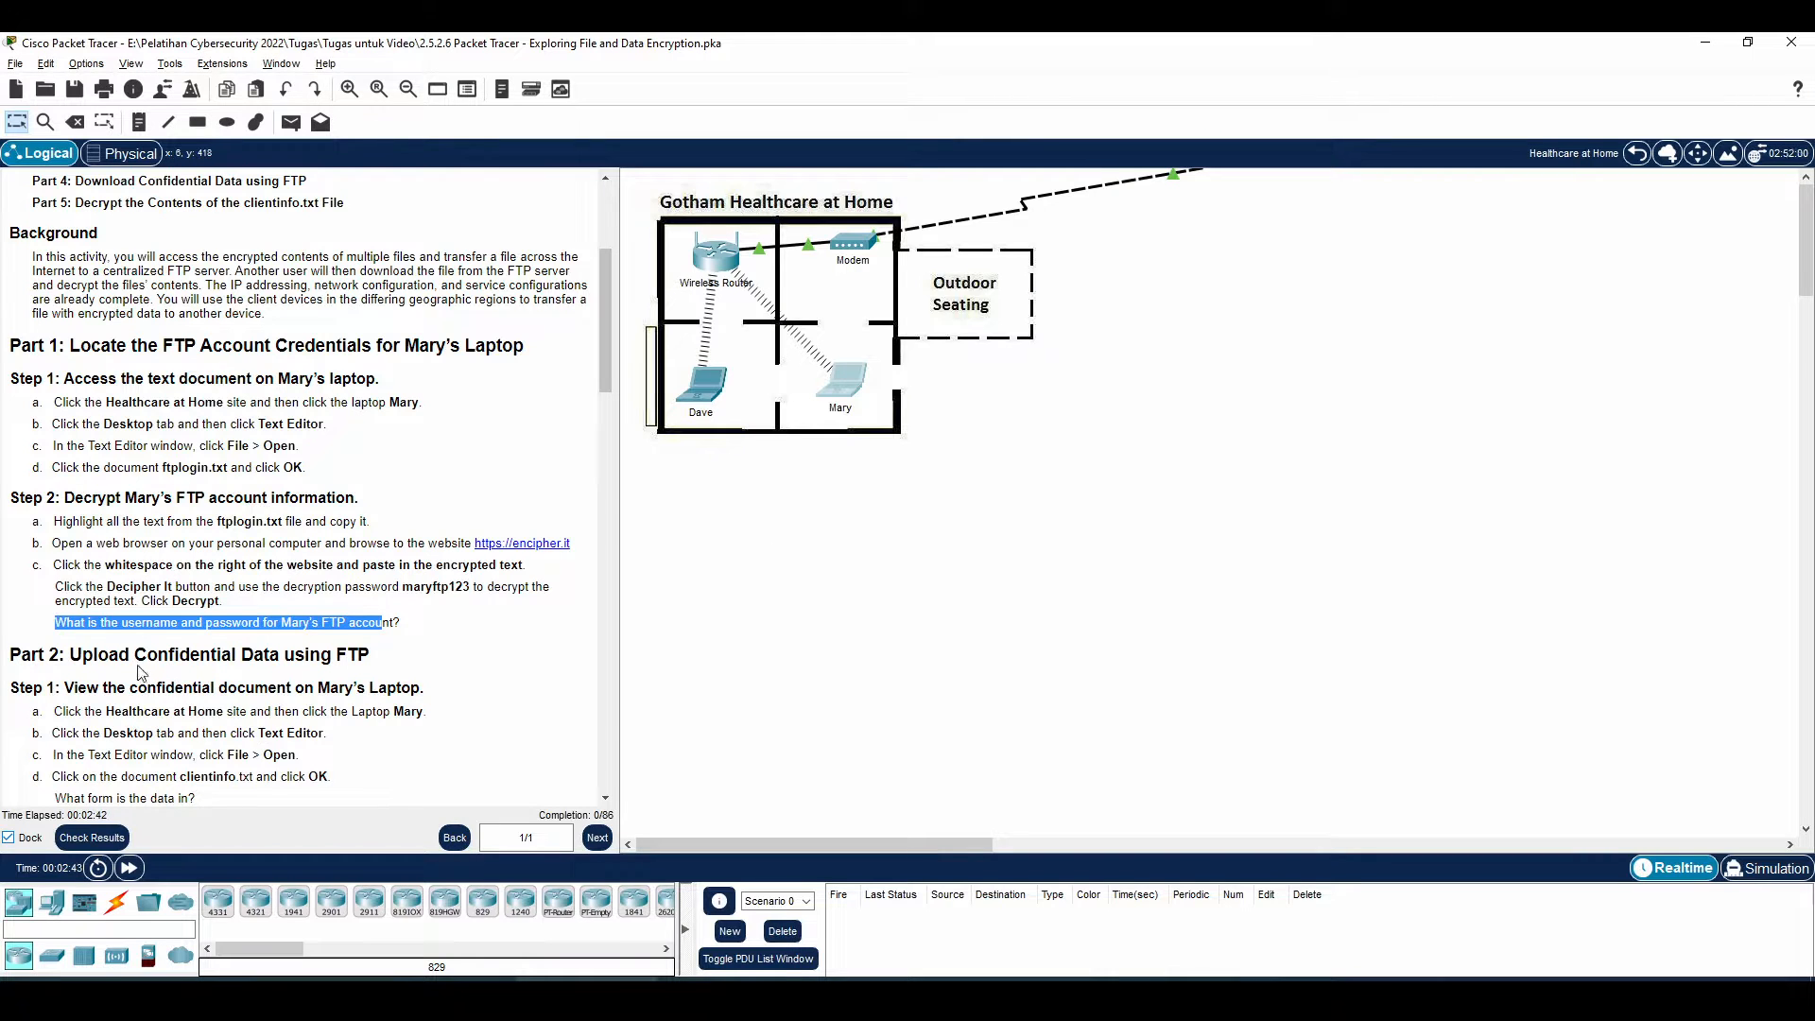
scroll(138, 662, "down", 3)
mouse_move(76, 517)
left_mouse_down()
mouse_move(227, 517)
mouse_move(283, 479)
mouse_move(320, 481)
mouse_move(244, 484)
mouse_move(376, 471)
left_mouse_up()
left_click(129, 541)
left_click_drag(96, 541, 314, 547)
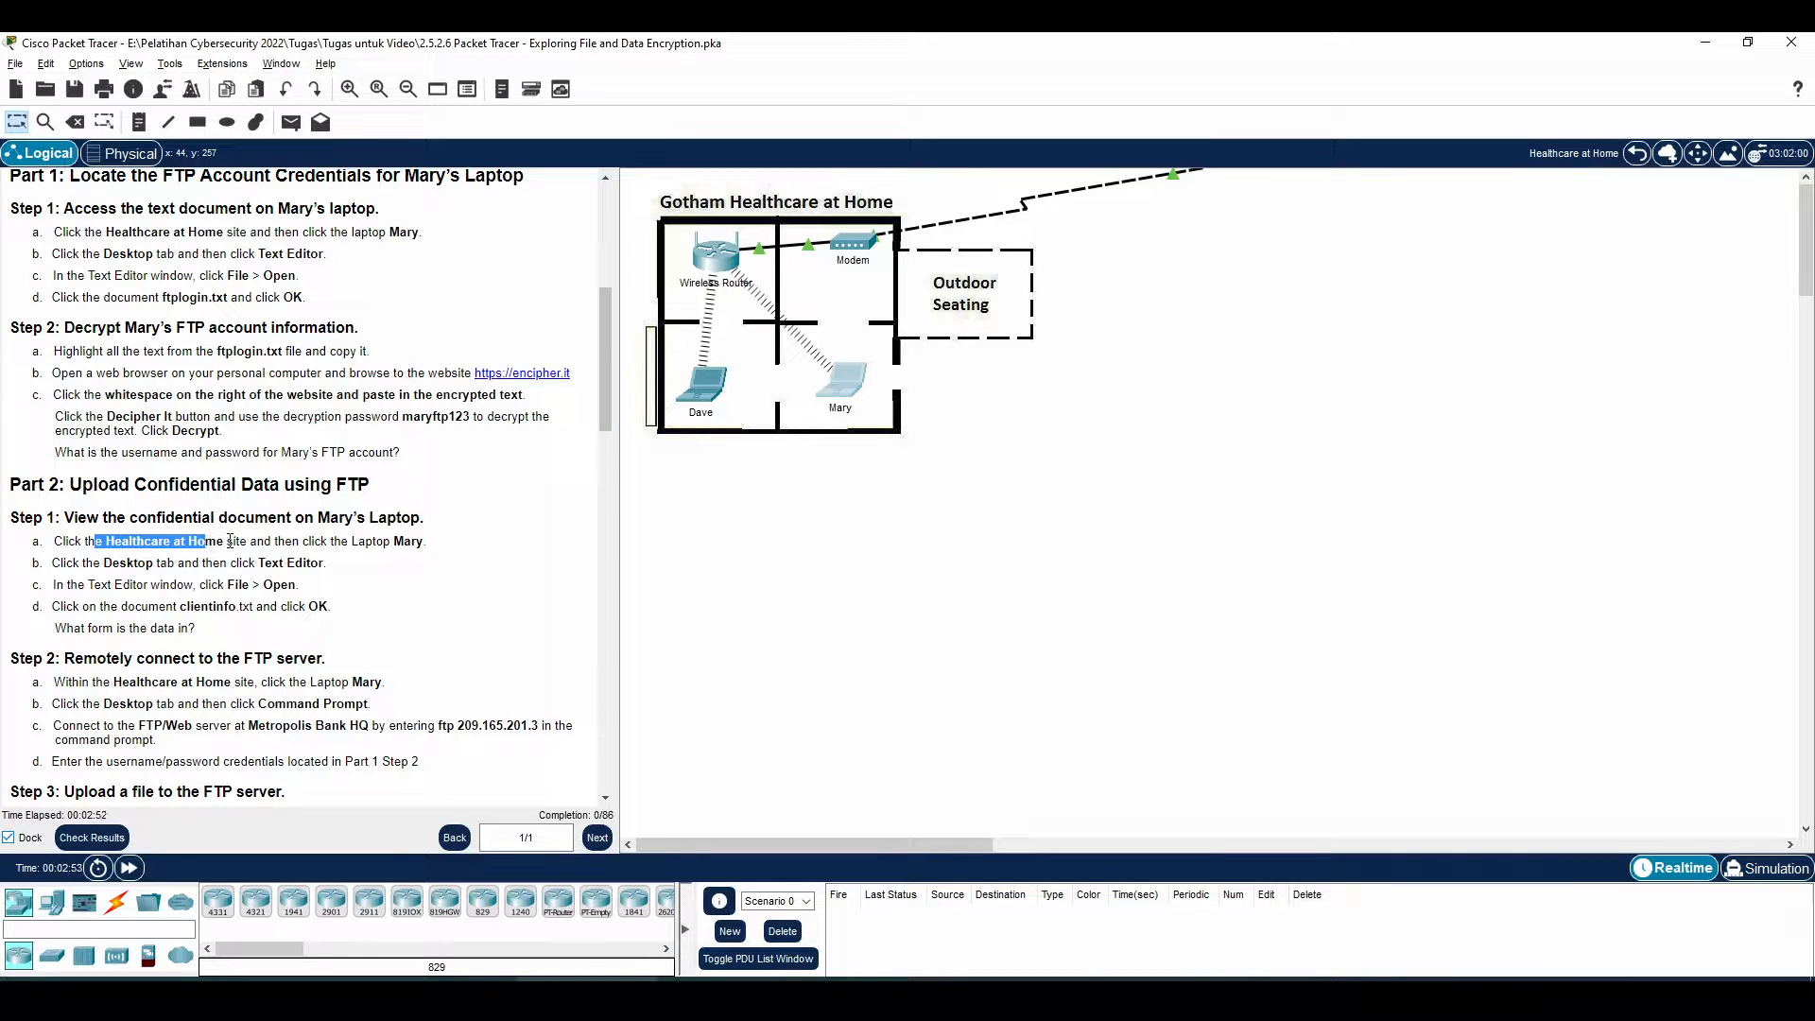
left_click_drag(232, 540, 404, 542)
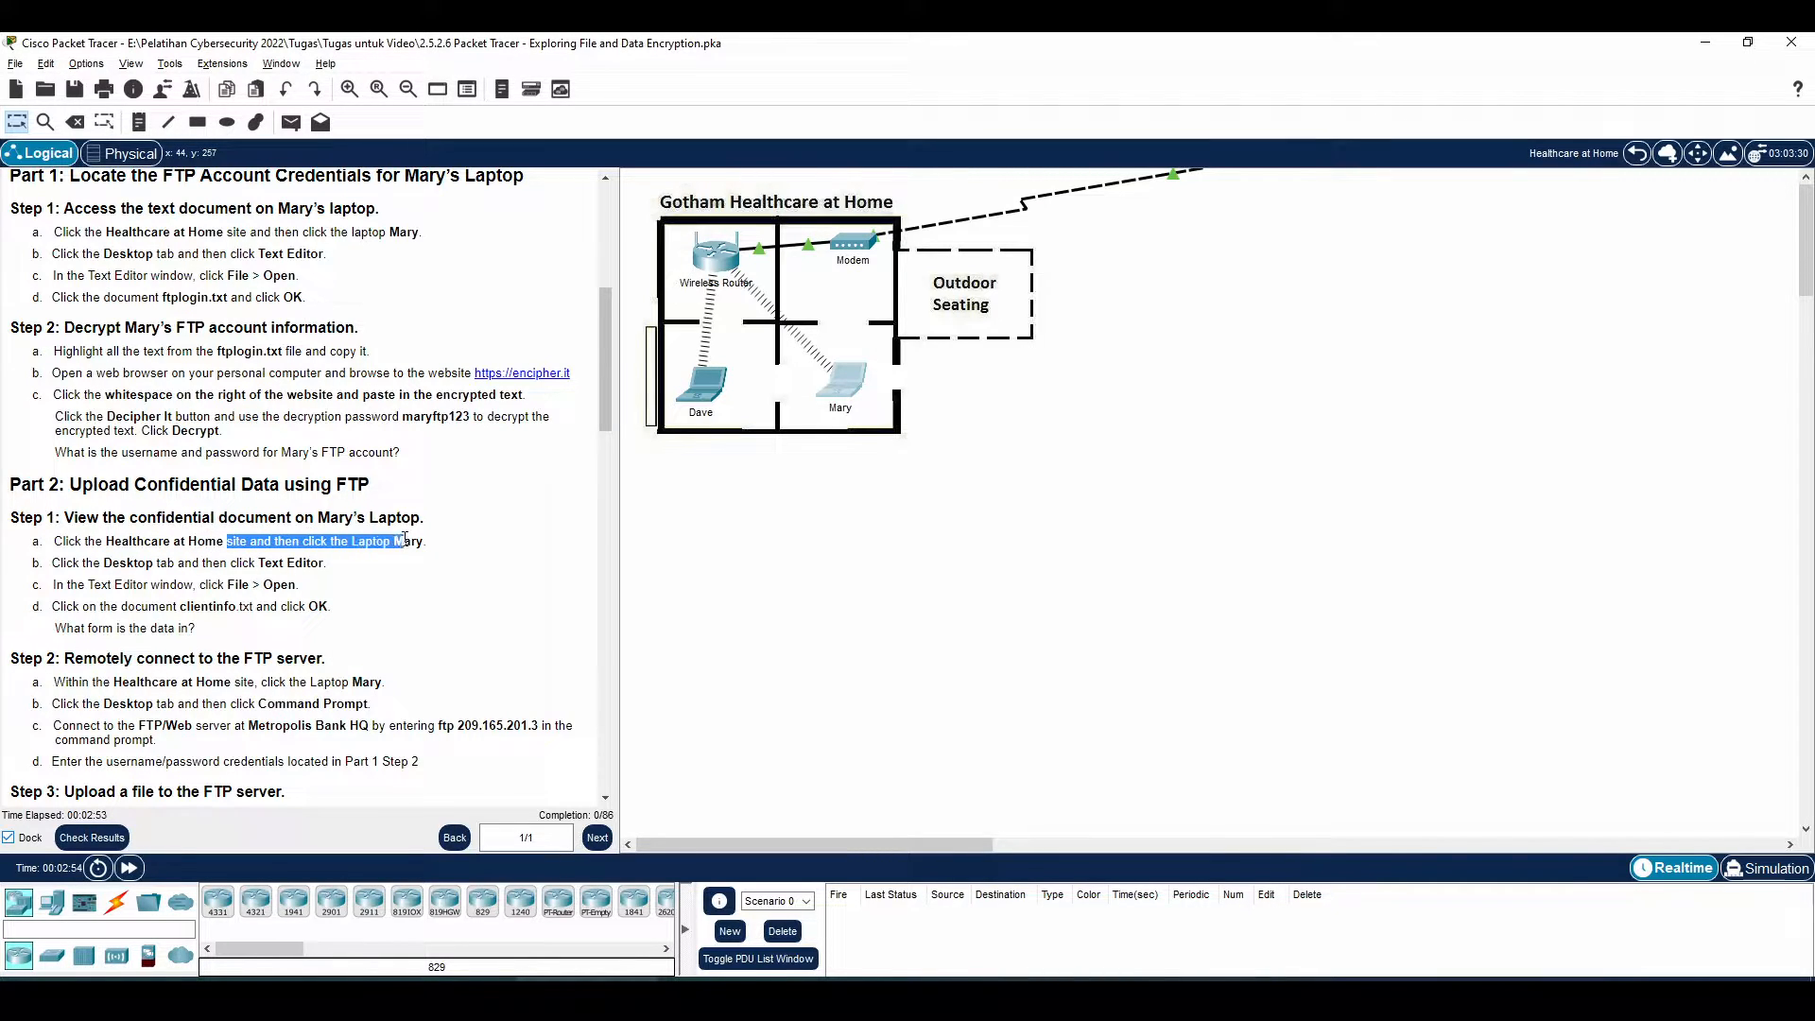
Open clientinfo.txt in the laptop's Text Editor and select all of its encrypted text
left_click(833, 388)
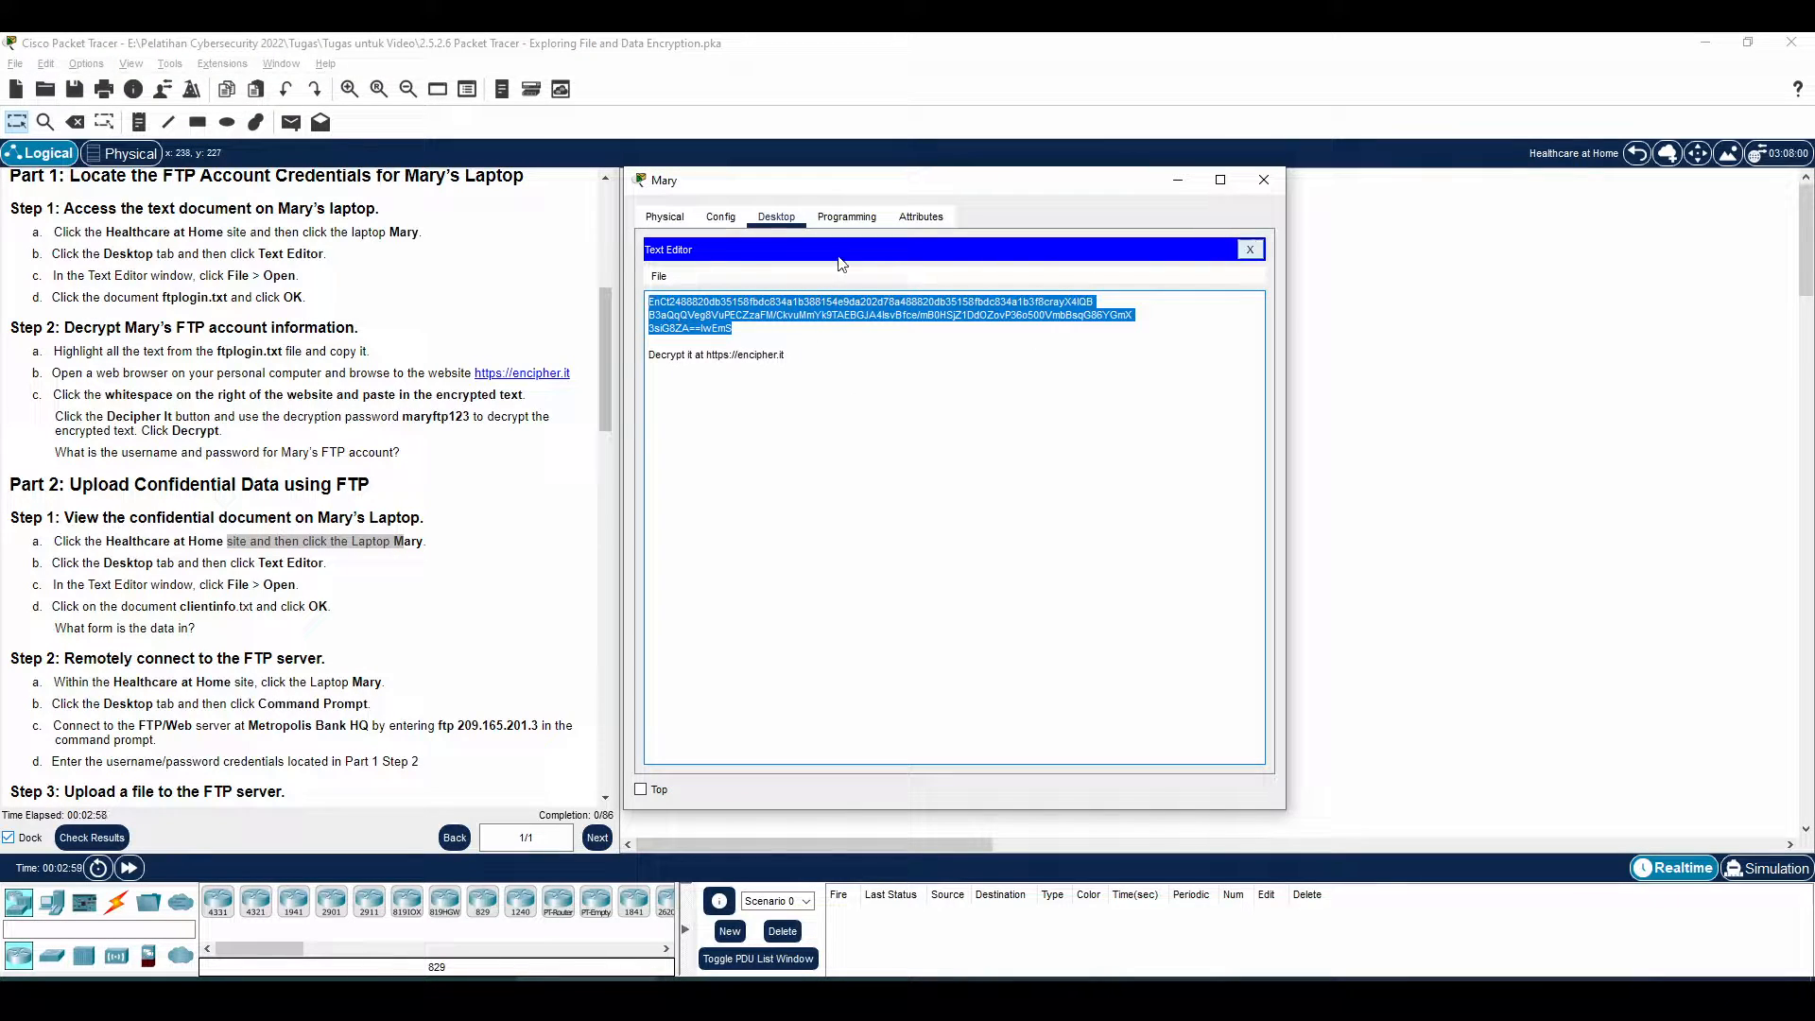
left_click(659, 276)
left_click(688, 320)
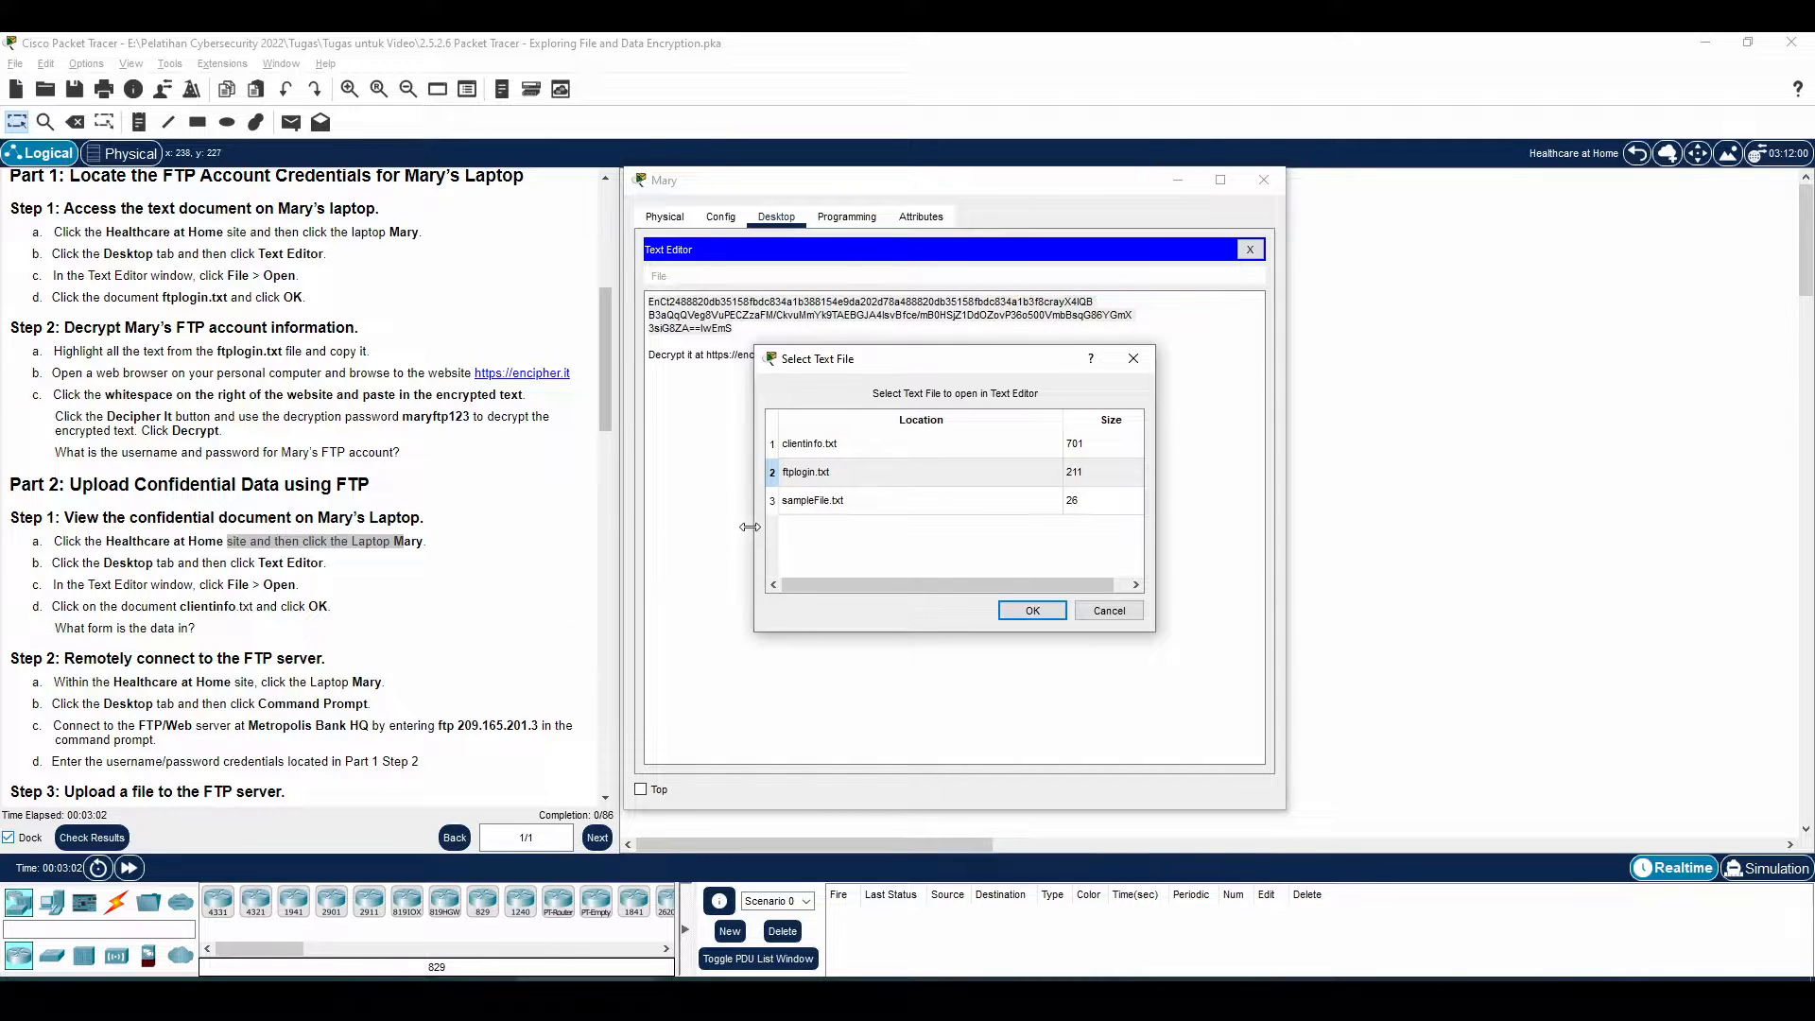
left_click(832, 446)
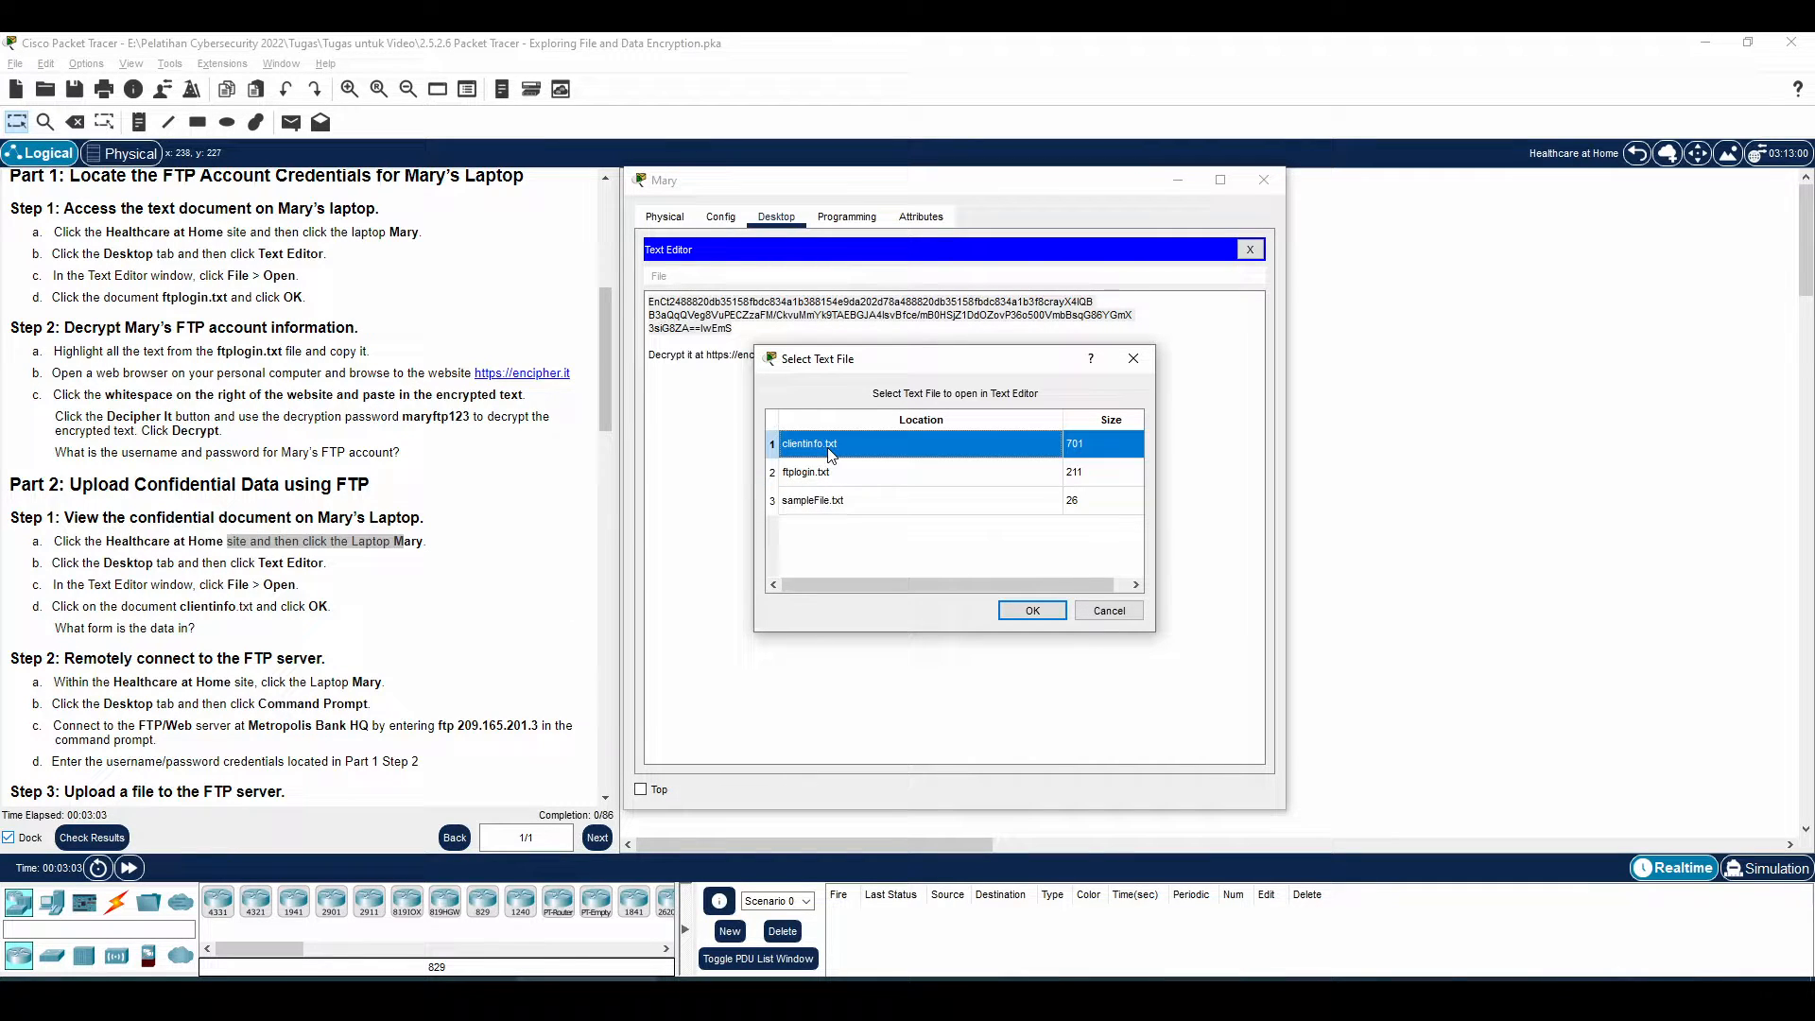
left_click(1031, 610)
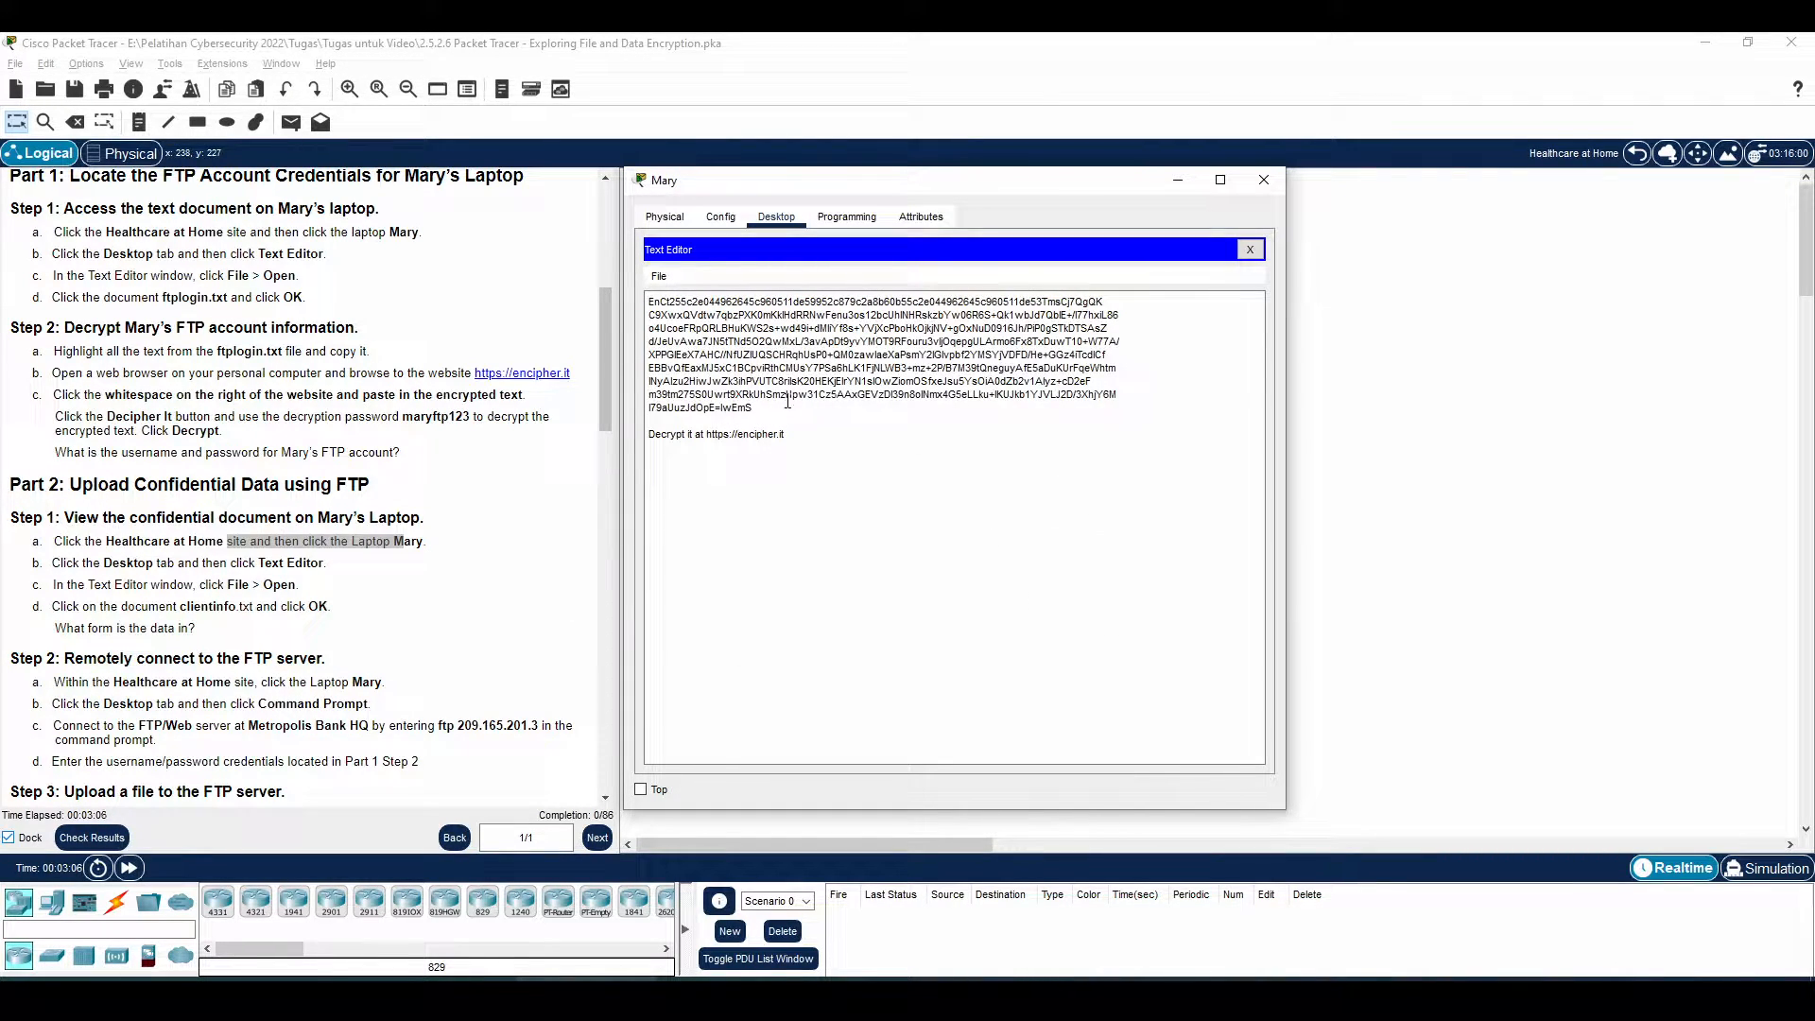
left_click_drag(756, 407, 638, 300)
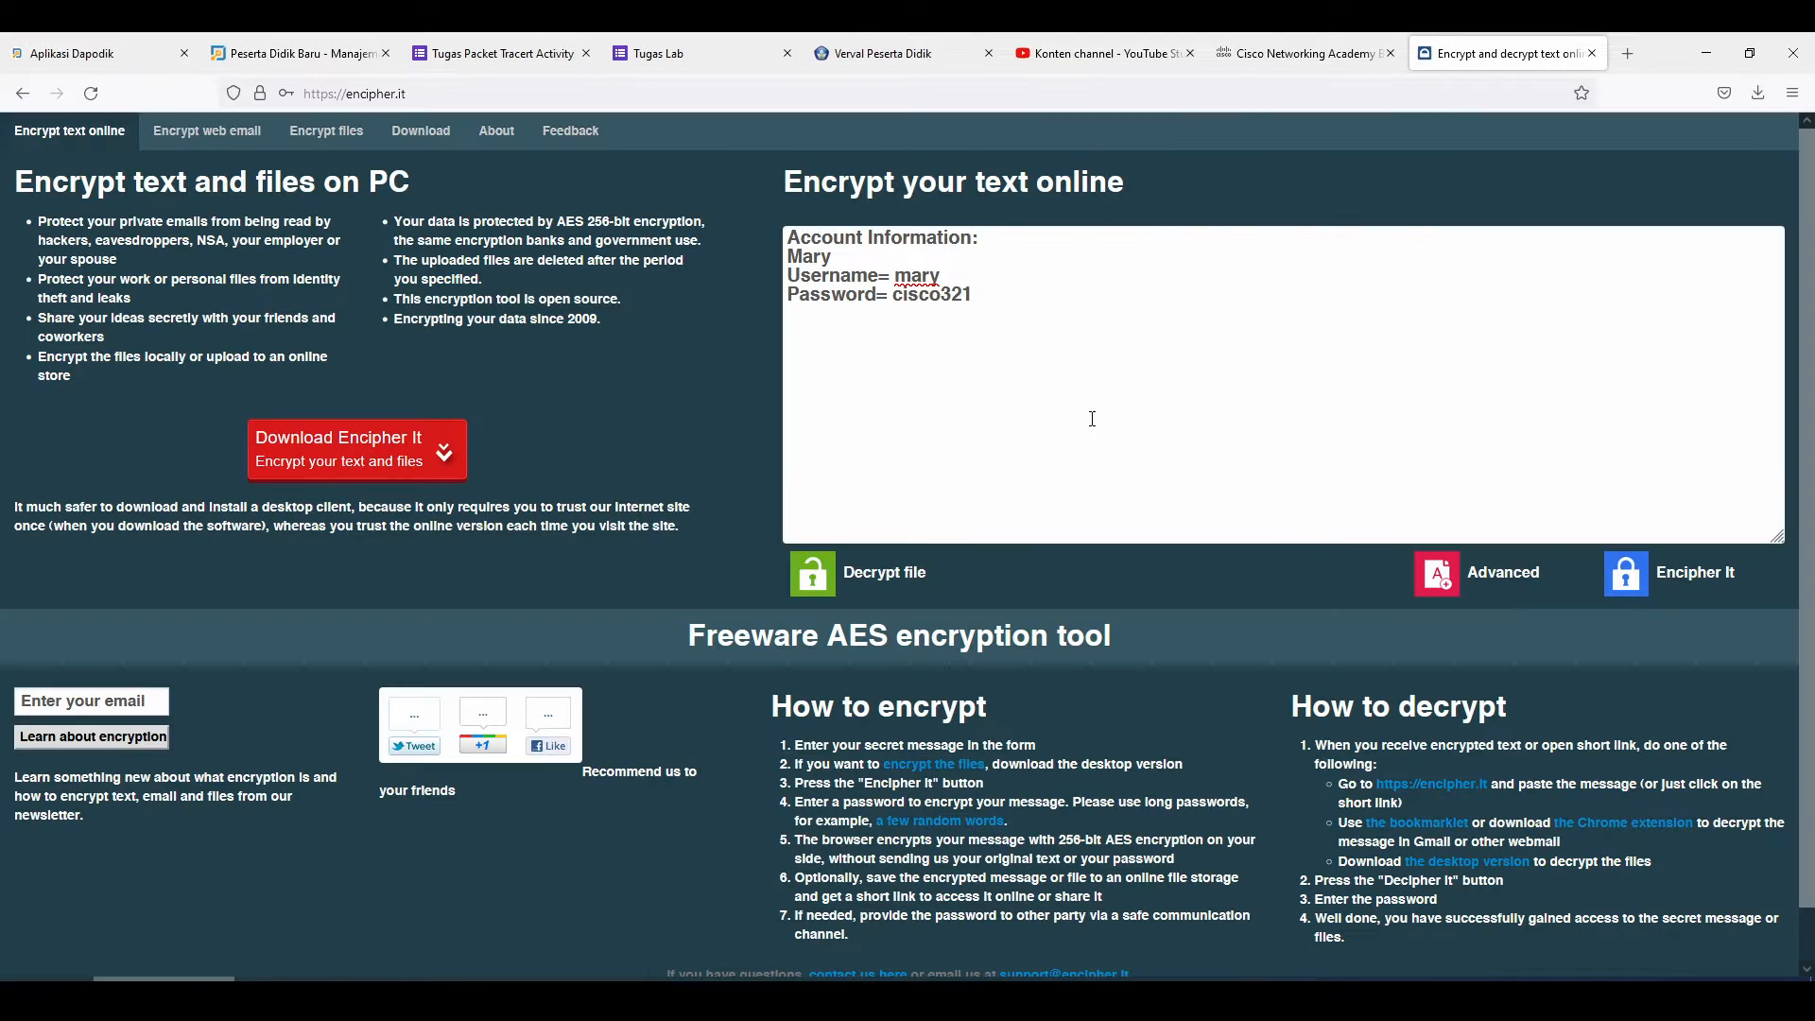
Replace the encipher.it box contents with the clientinfo.txt ciphertext and open the decryption prompt
key("ctrl+a")
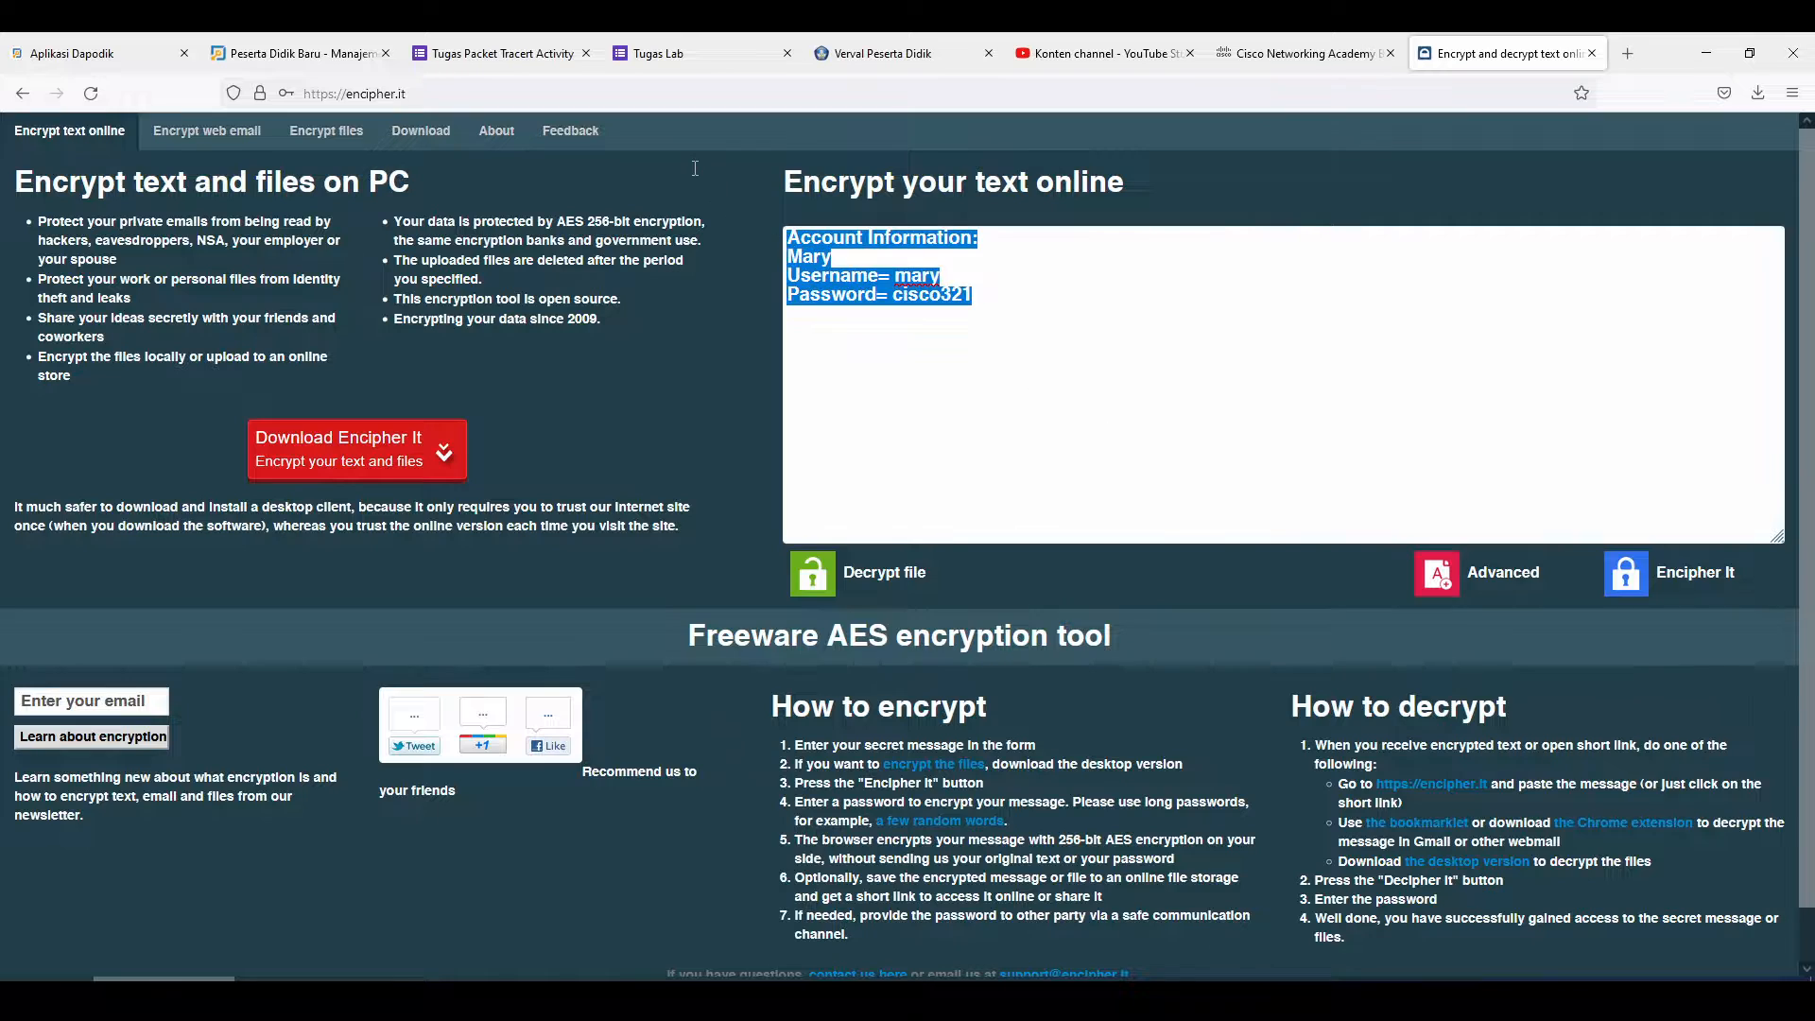
key("BackSpace")
key("ctrl+v")
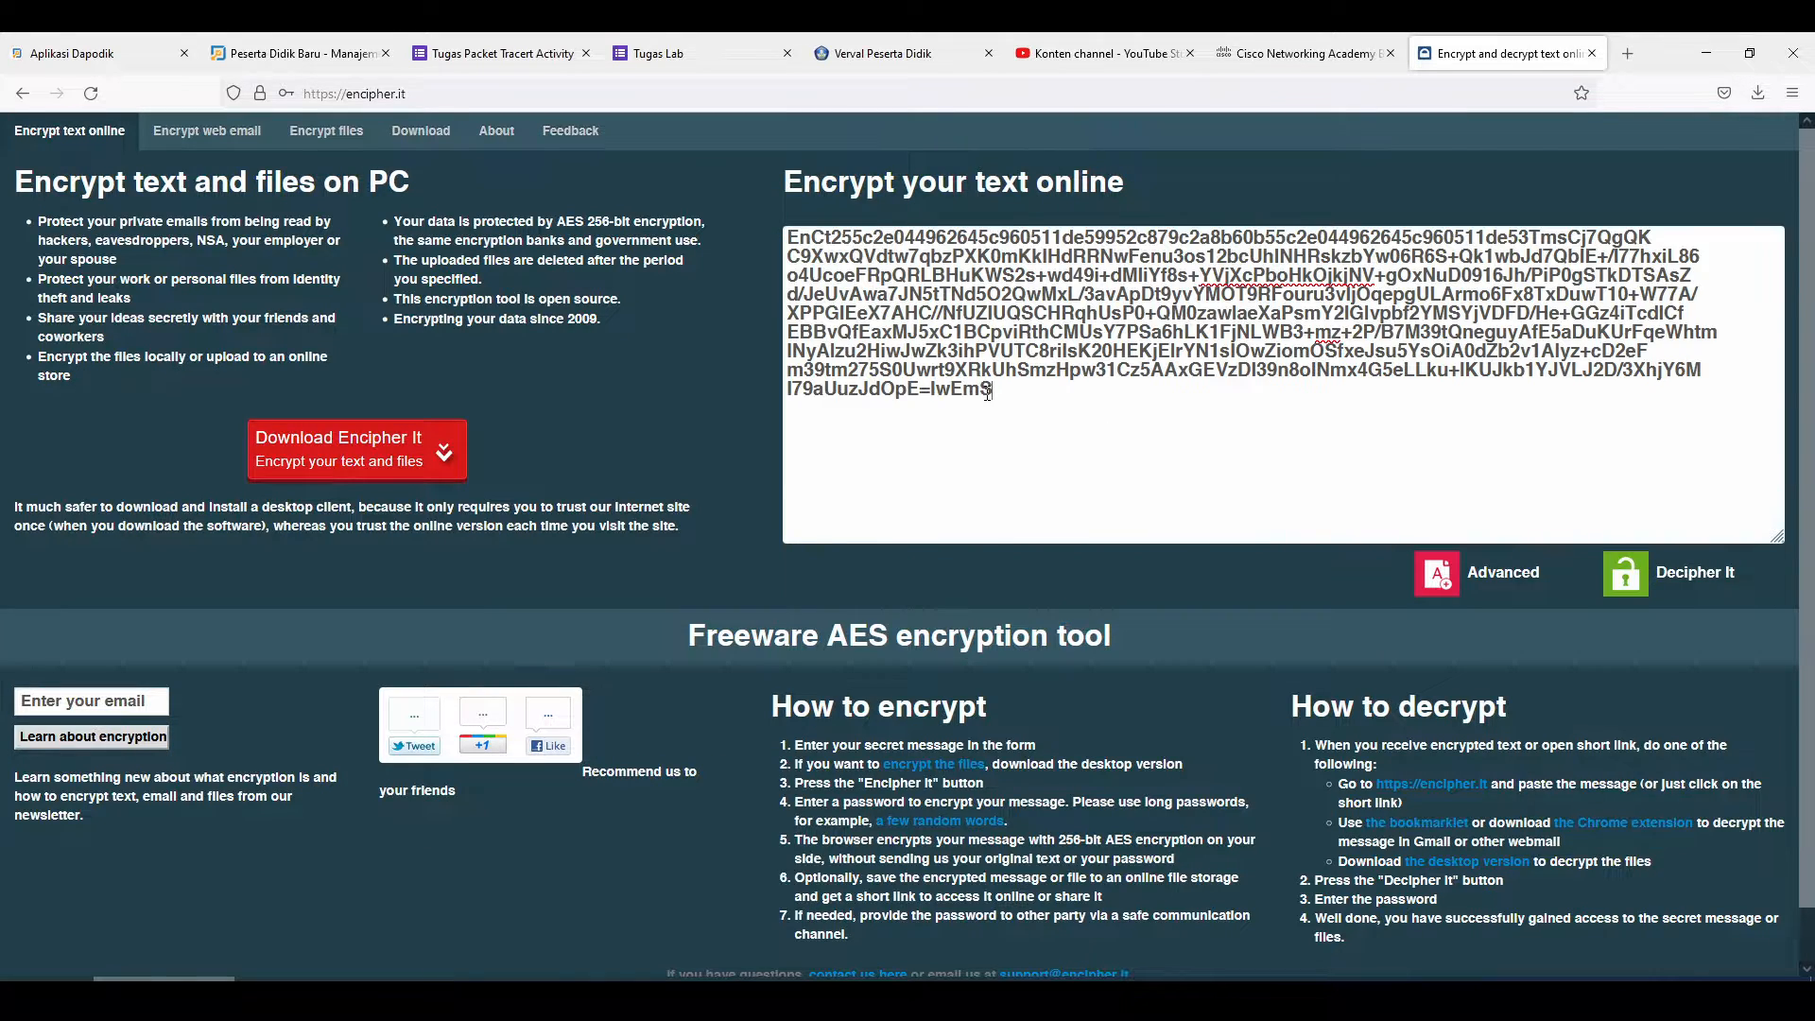
left_click(1650, 570)
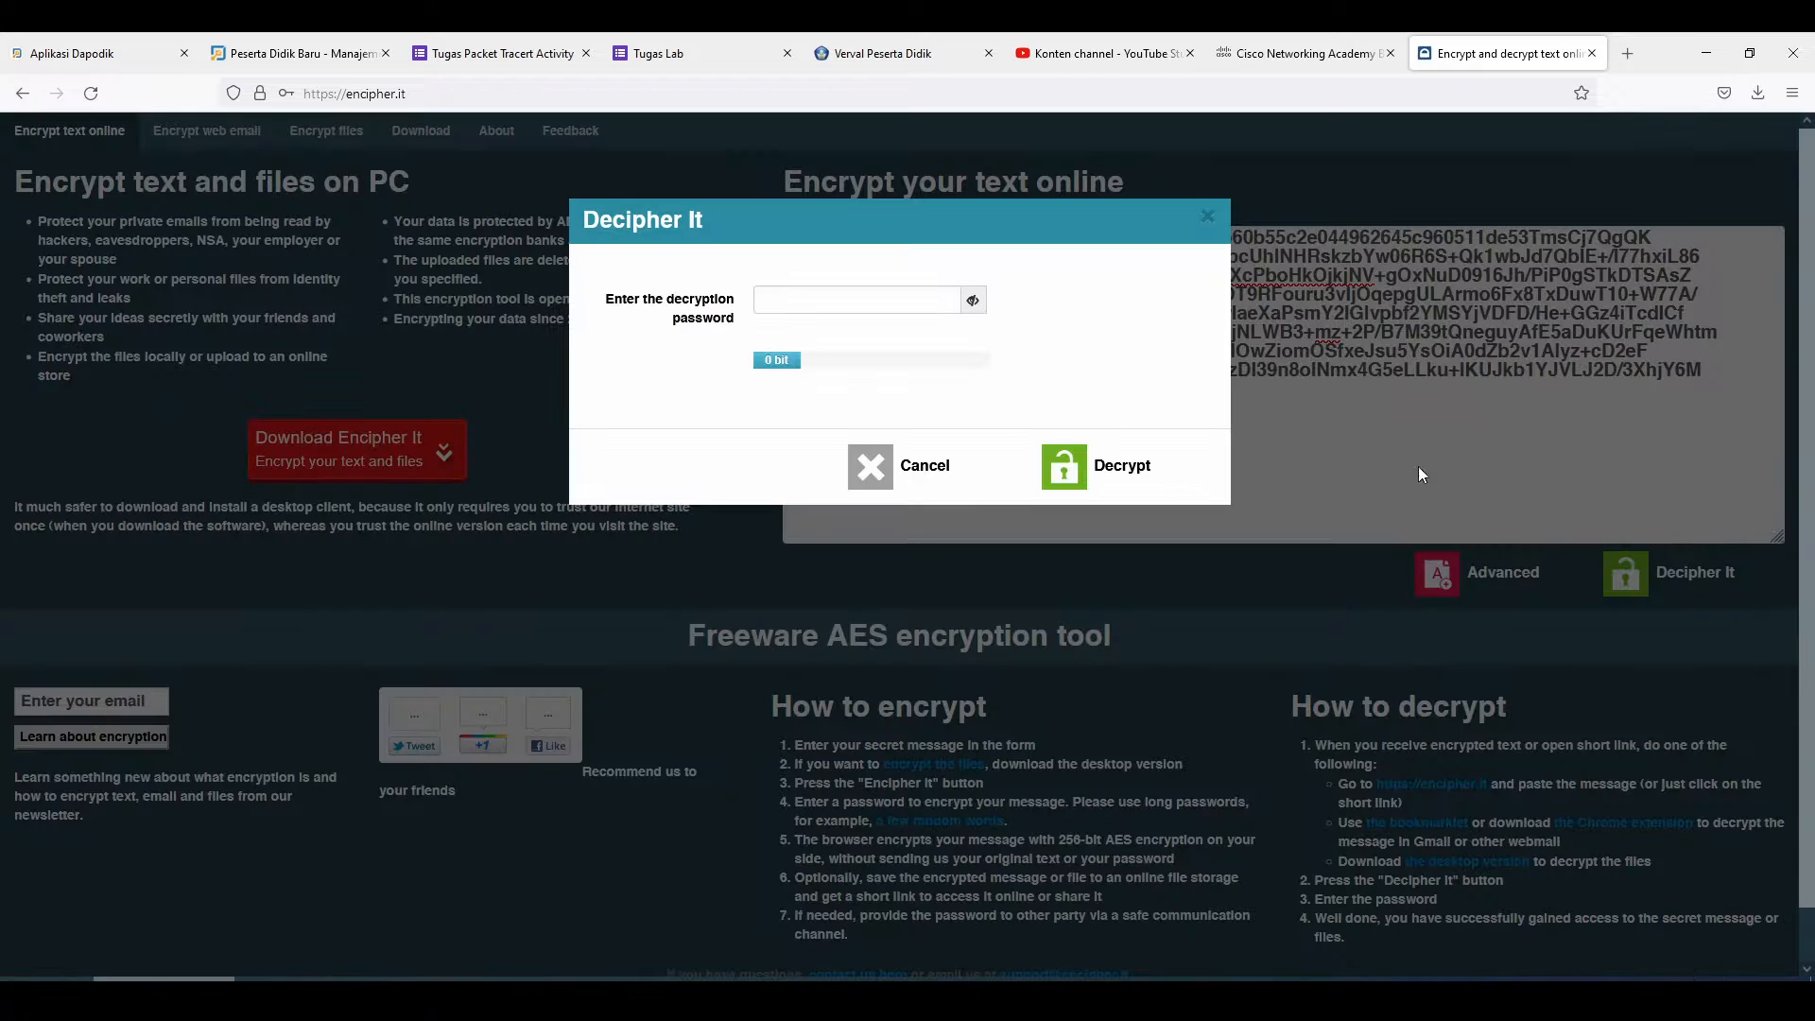
left_click(887, 299)
Try a guessed decryption password, dismiss the Invalid password result, and return to Packet Tracer
key("alt+Tab")
key("alt+Tab")
key("alt+Tab")
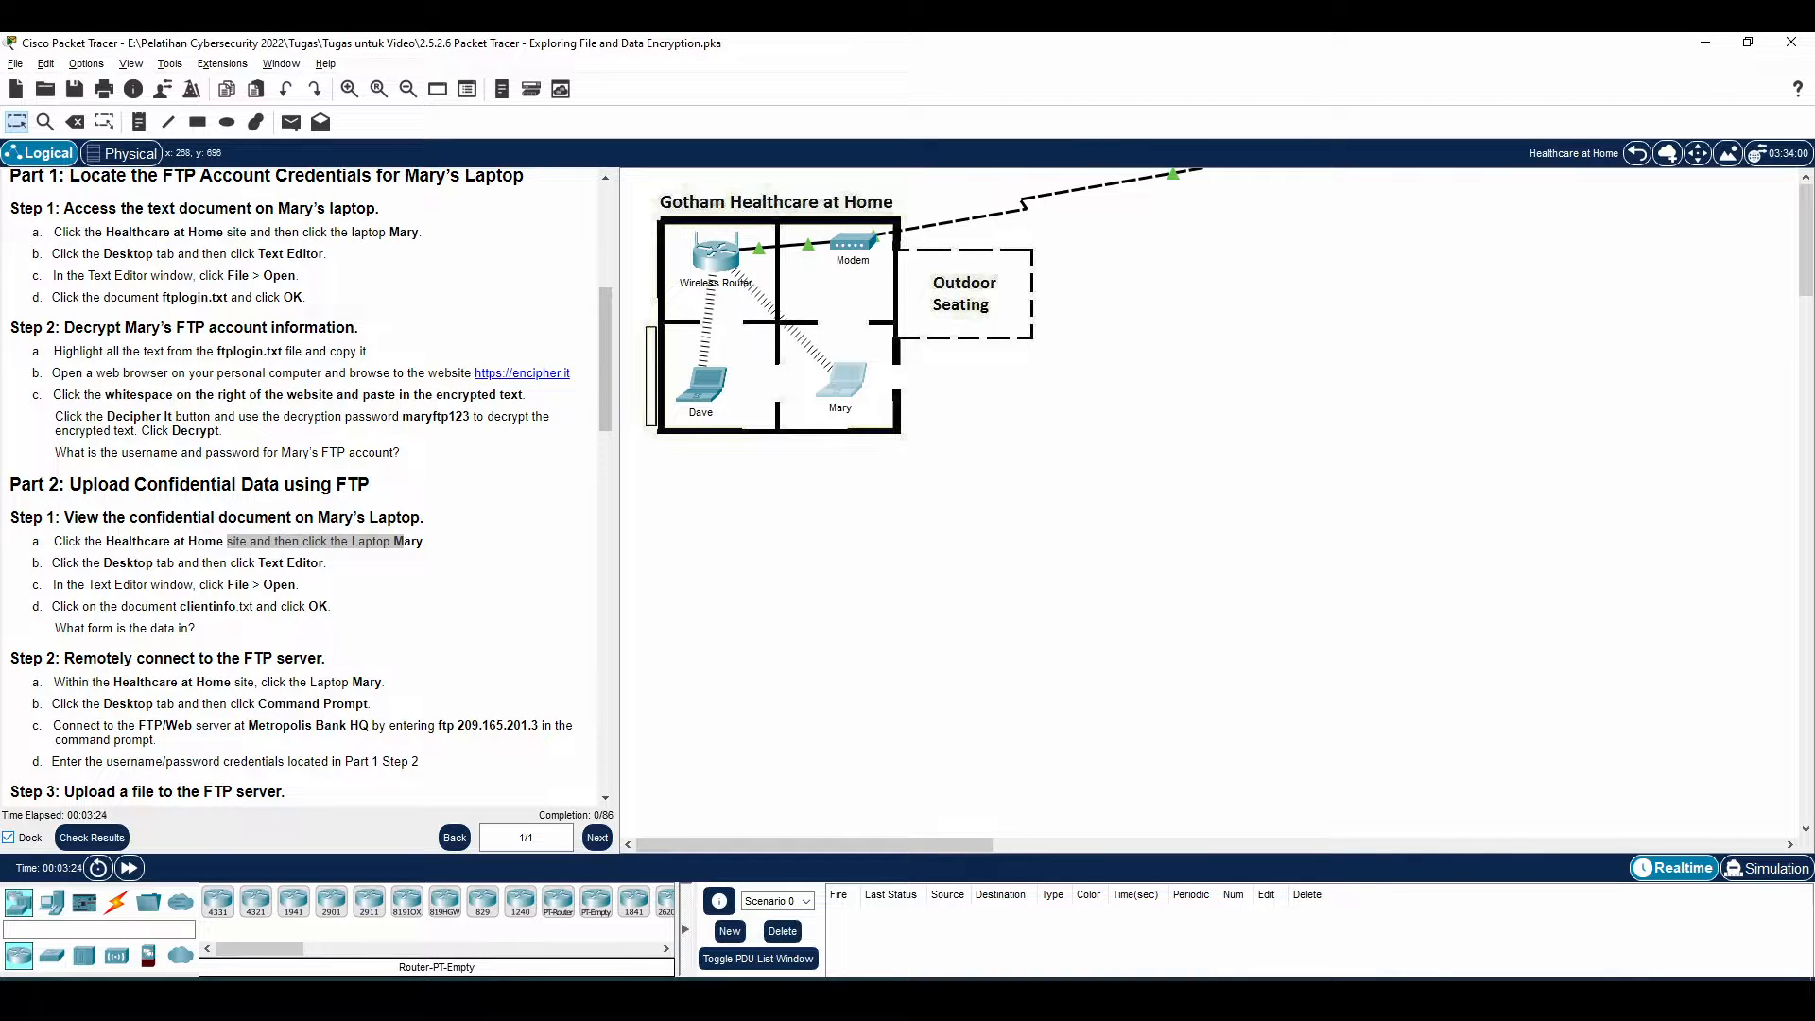
key("alt+Tab")
type("1234")
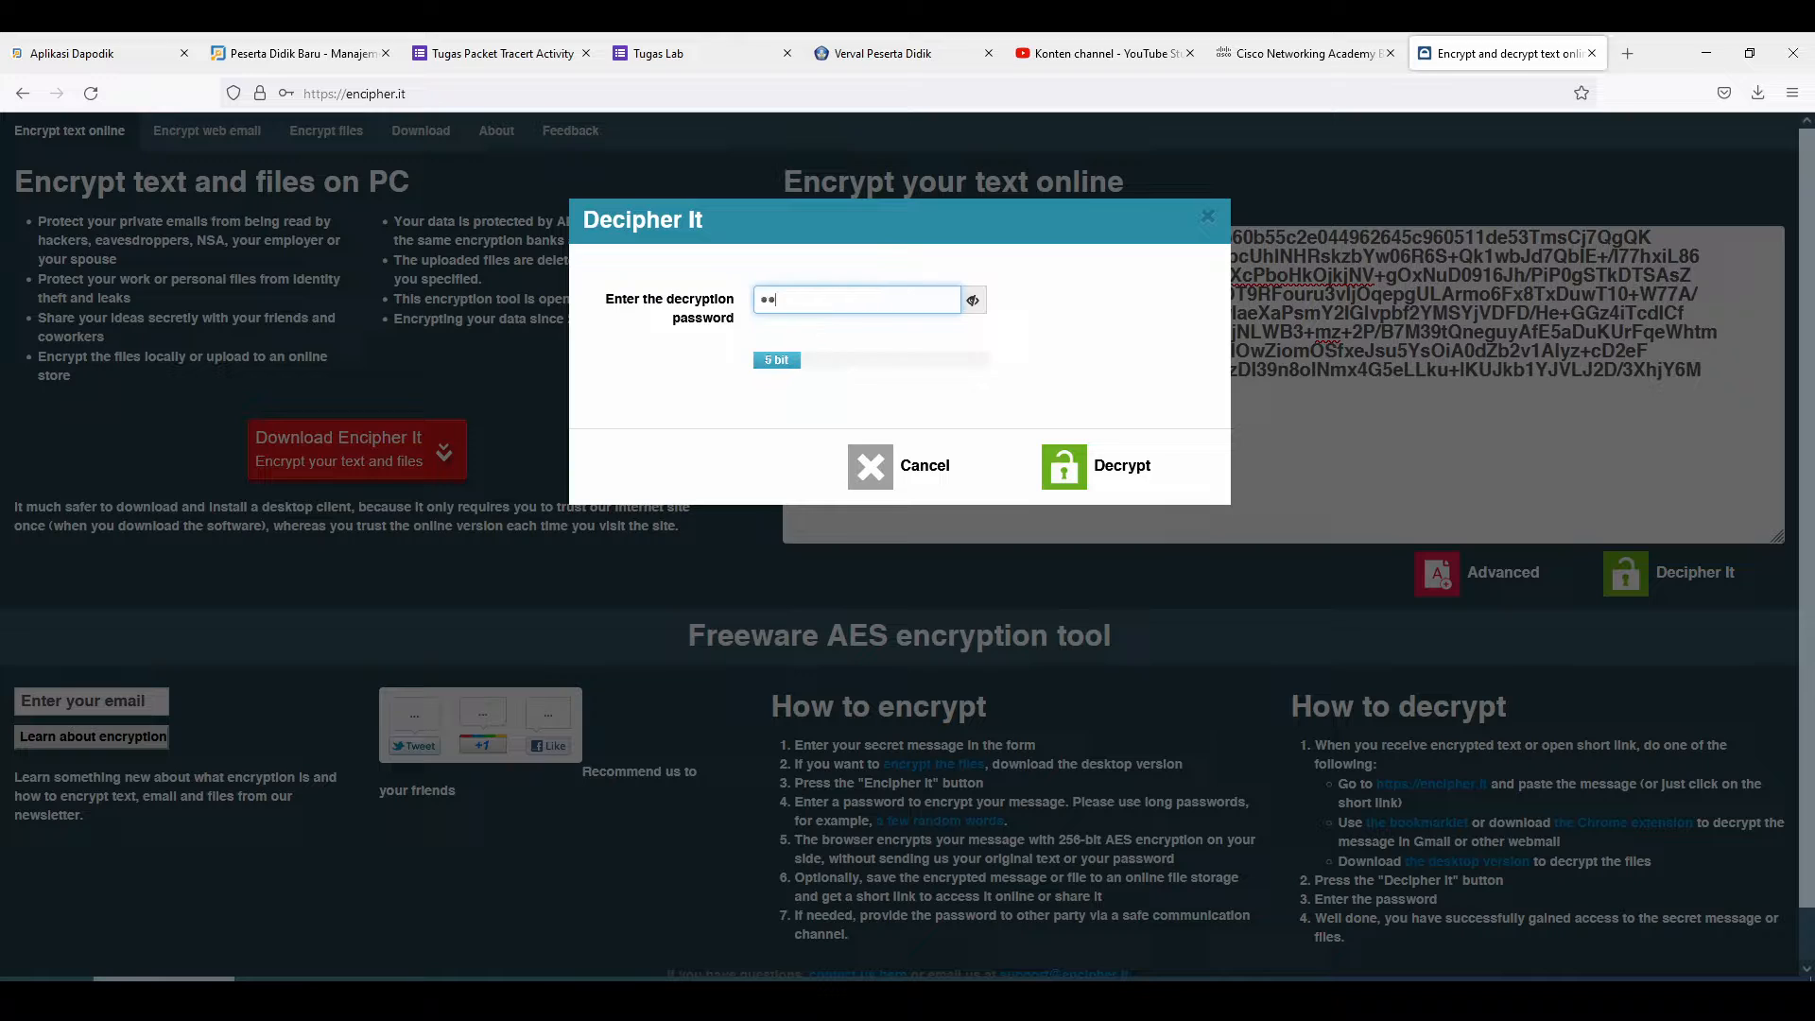
type("567")
left_click(1134, 463)
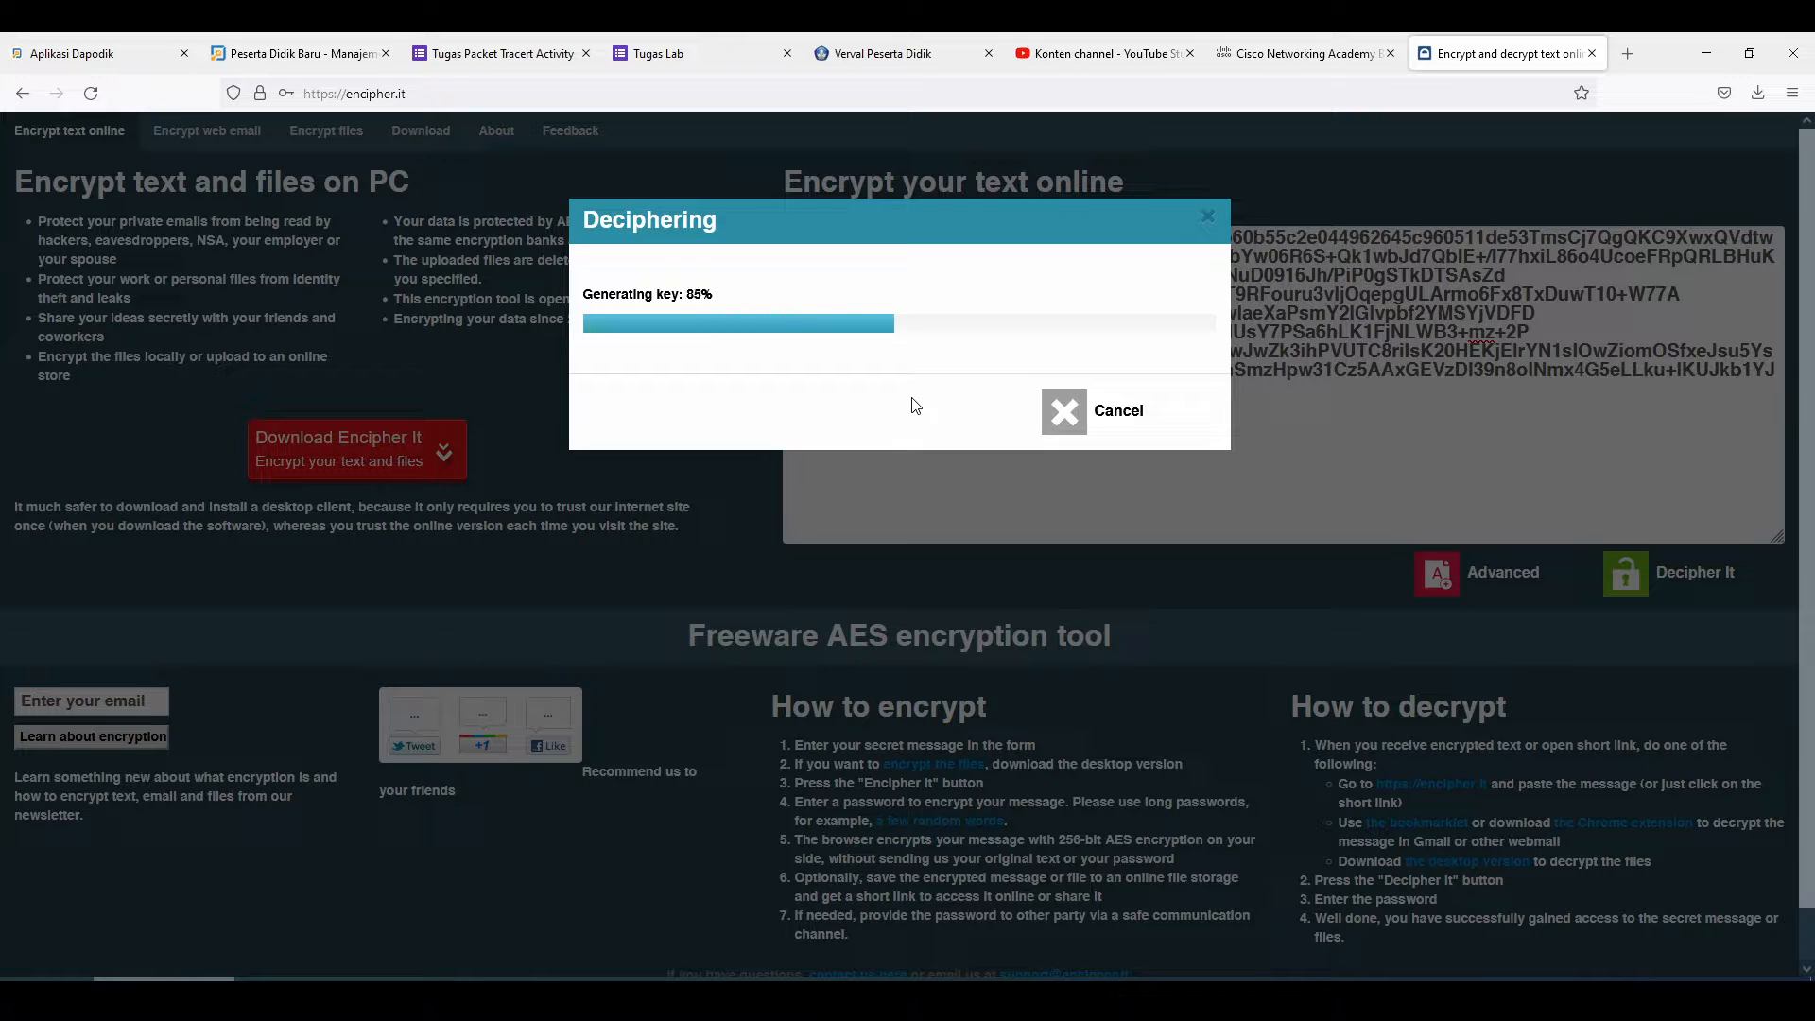
left_click(906, 471)
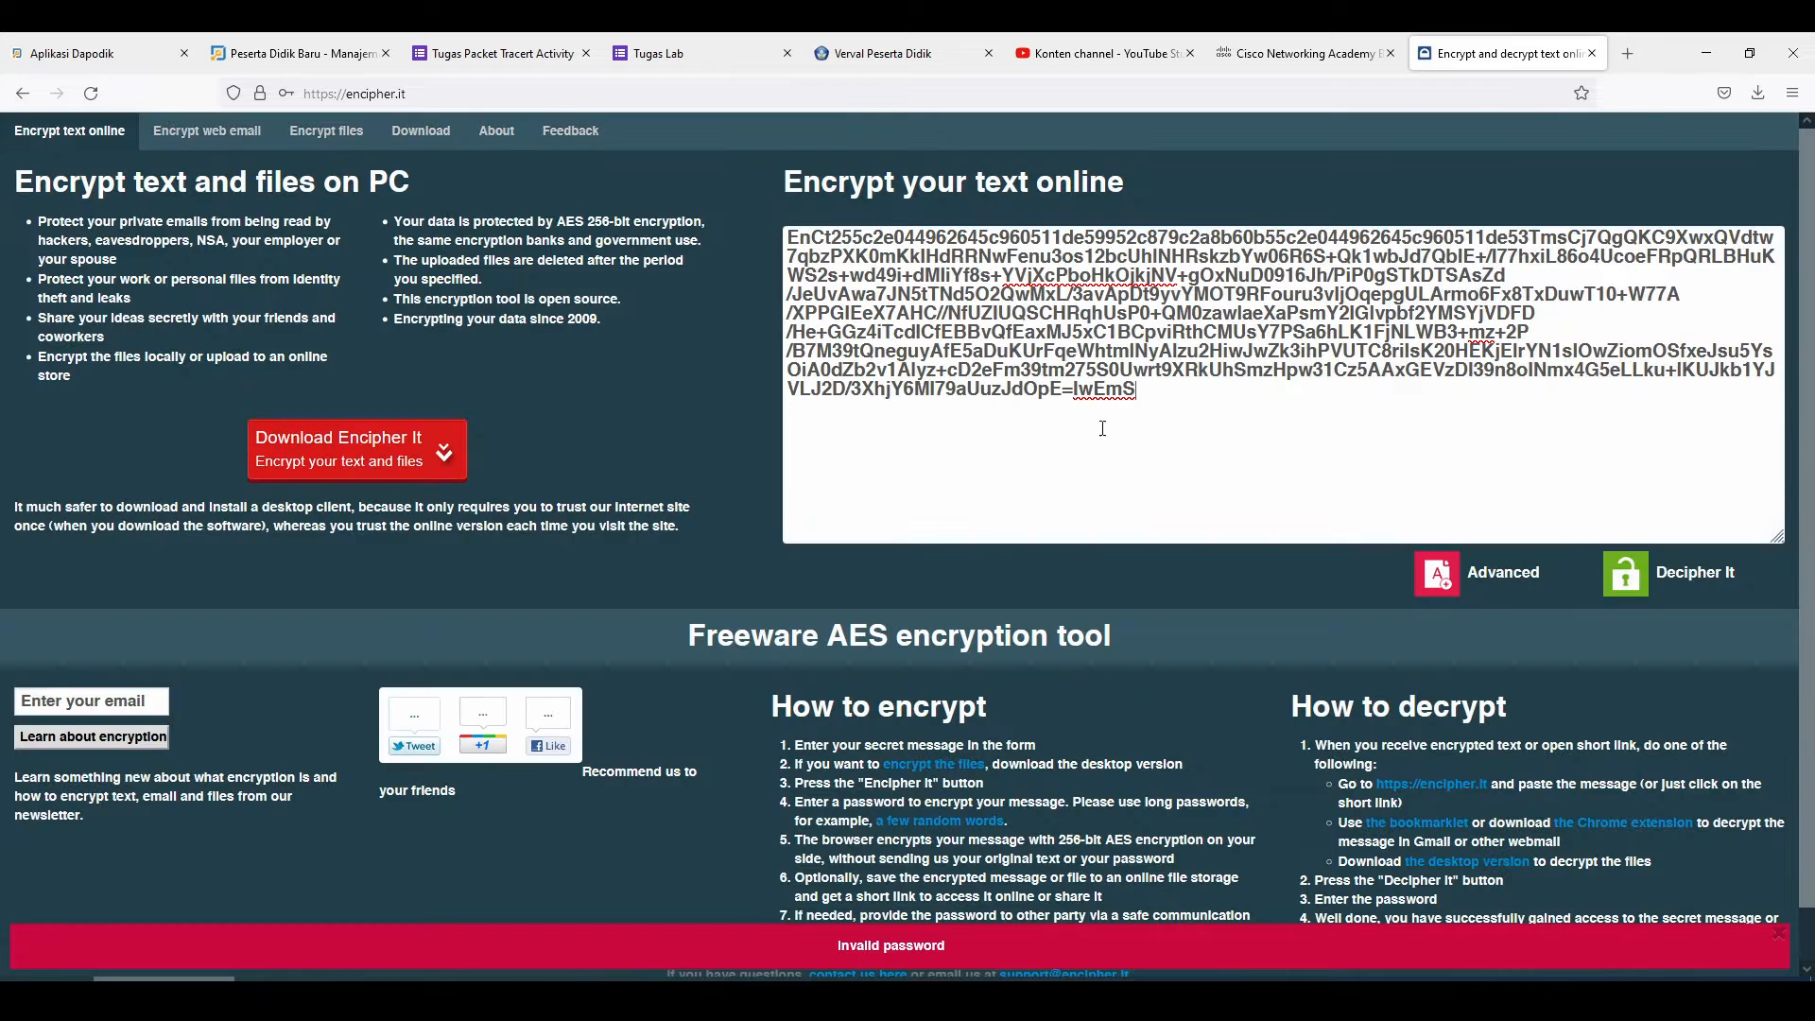
key("alt+Tab")
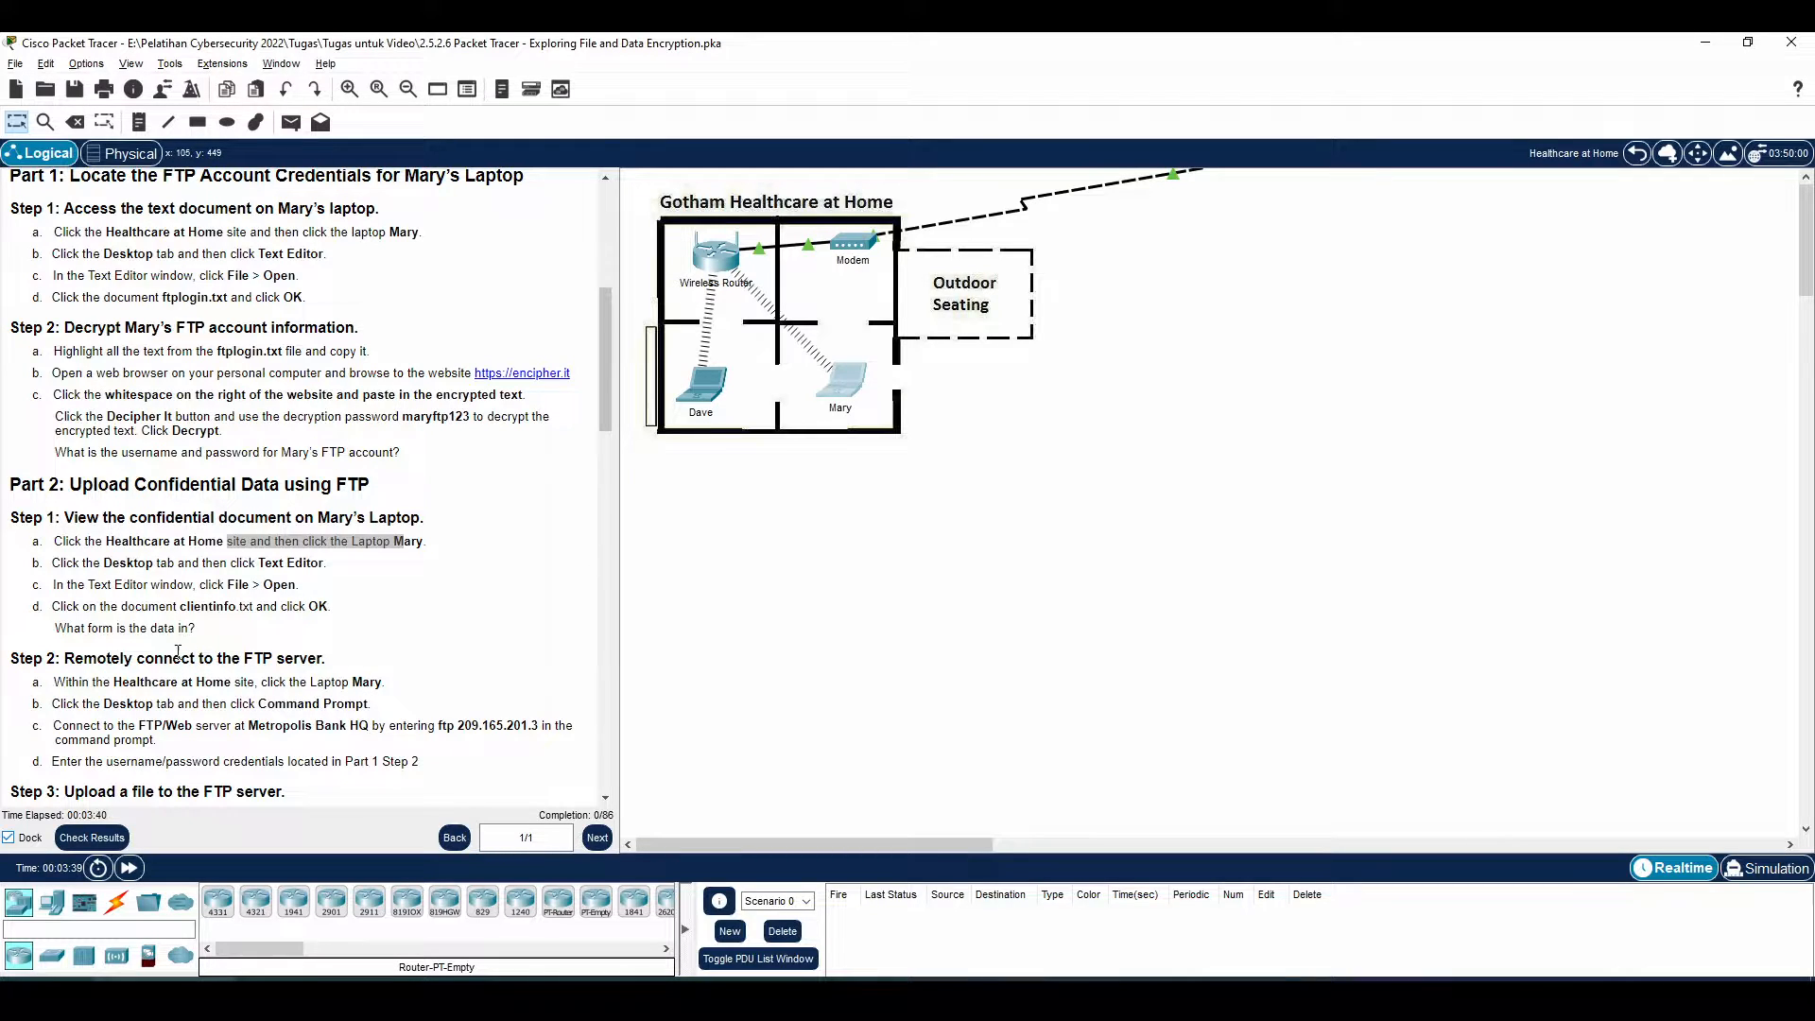
left_click_drag(95, 540, 328, 607)
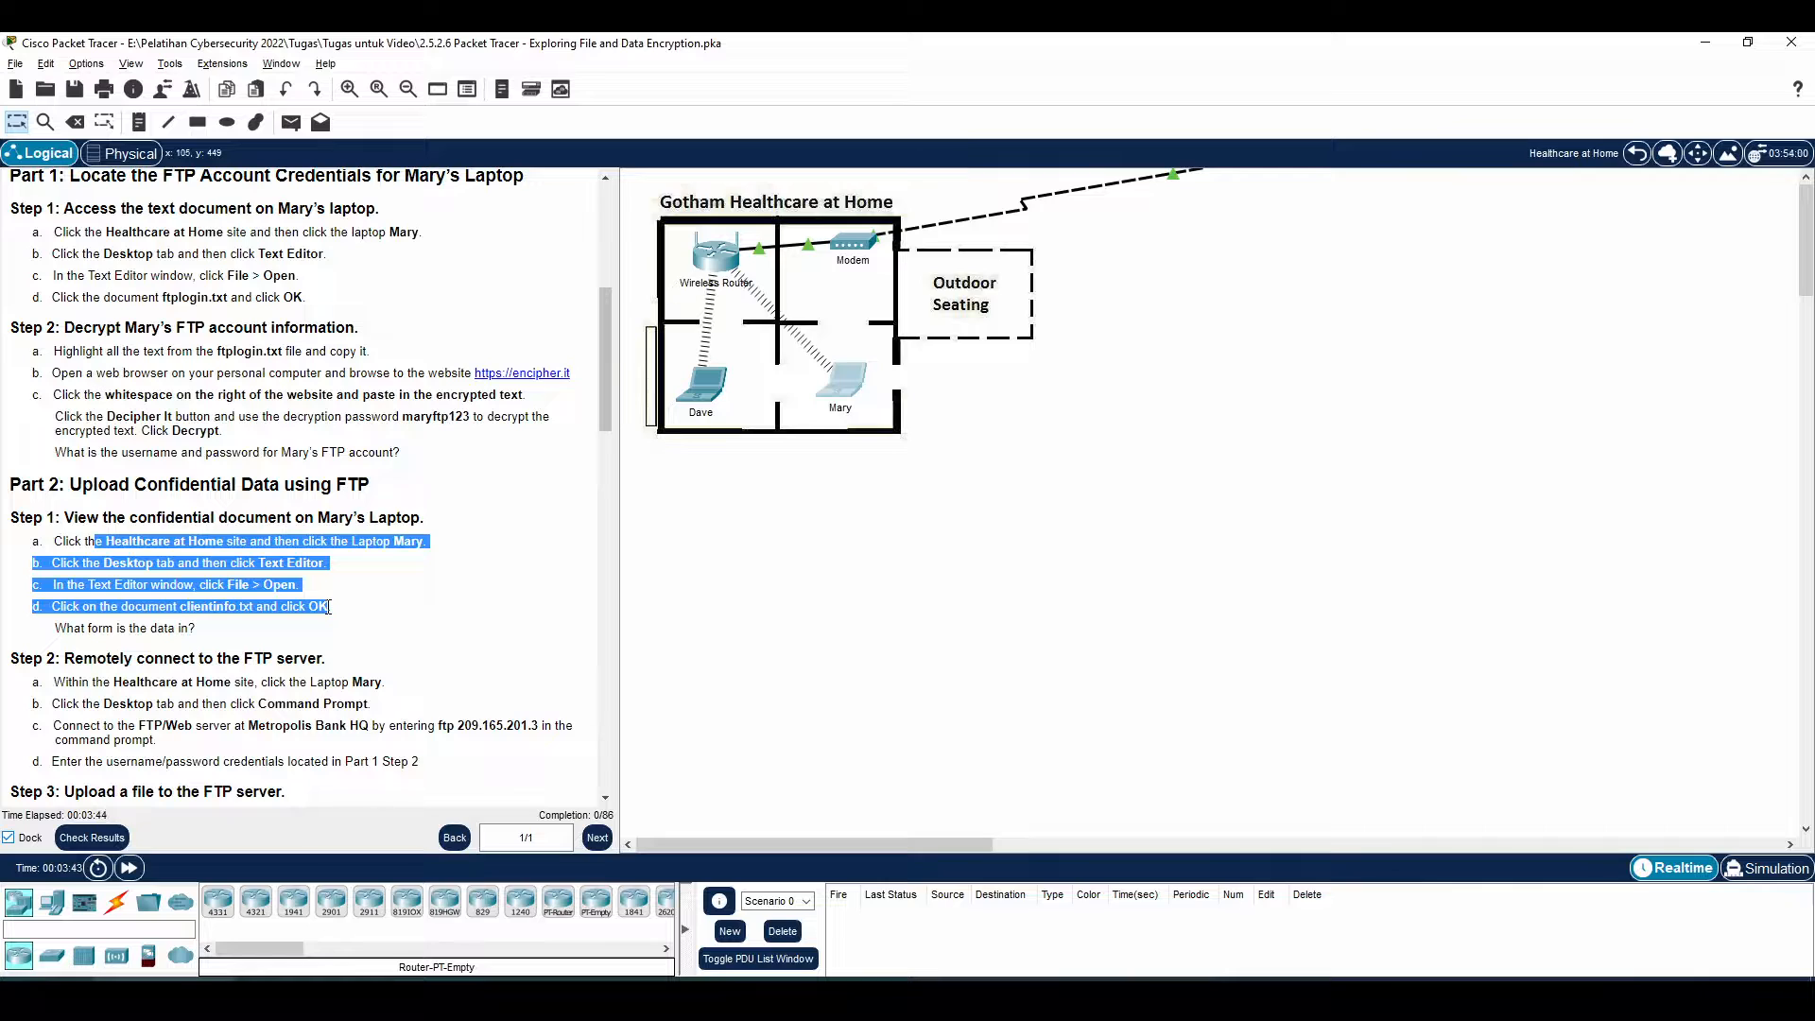
left_click(92, 651)
left_click_drag(65, 632, 194, 626)
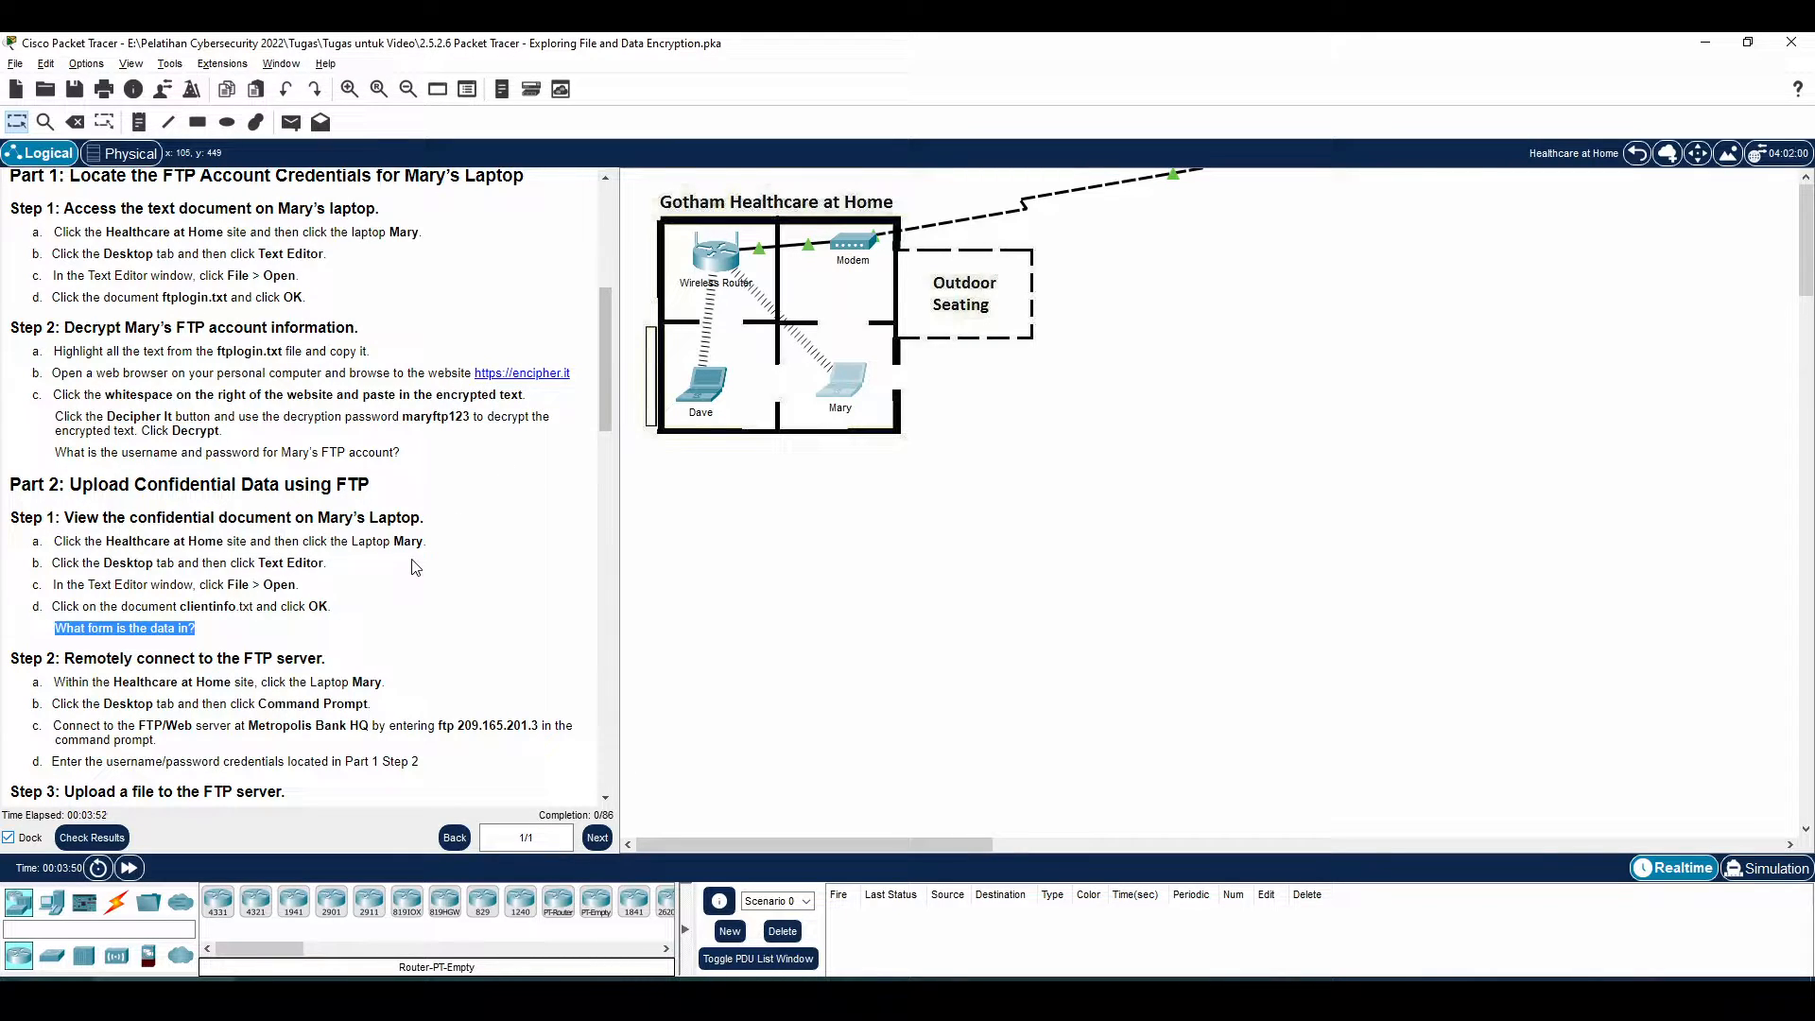
left_click_drag(142, 601, 287, 600)
left_click(288, 599)
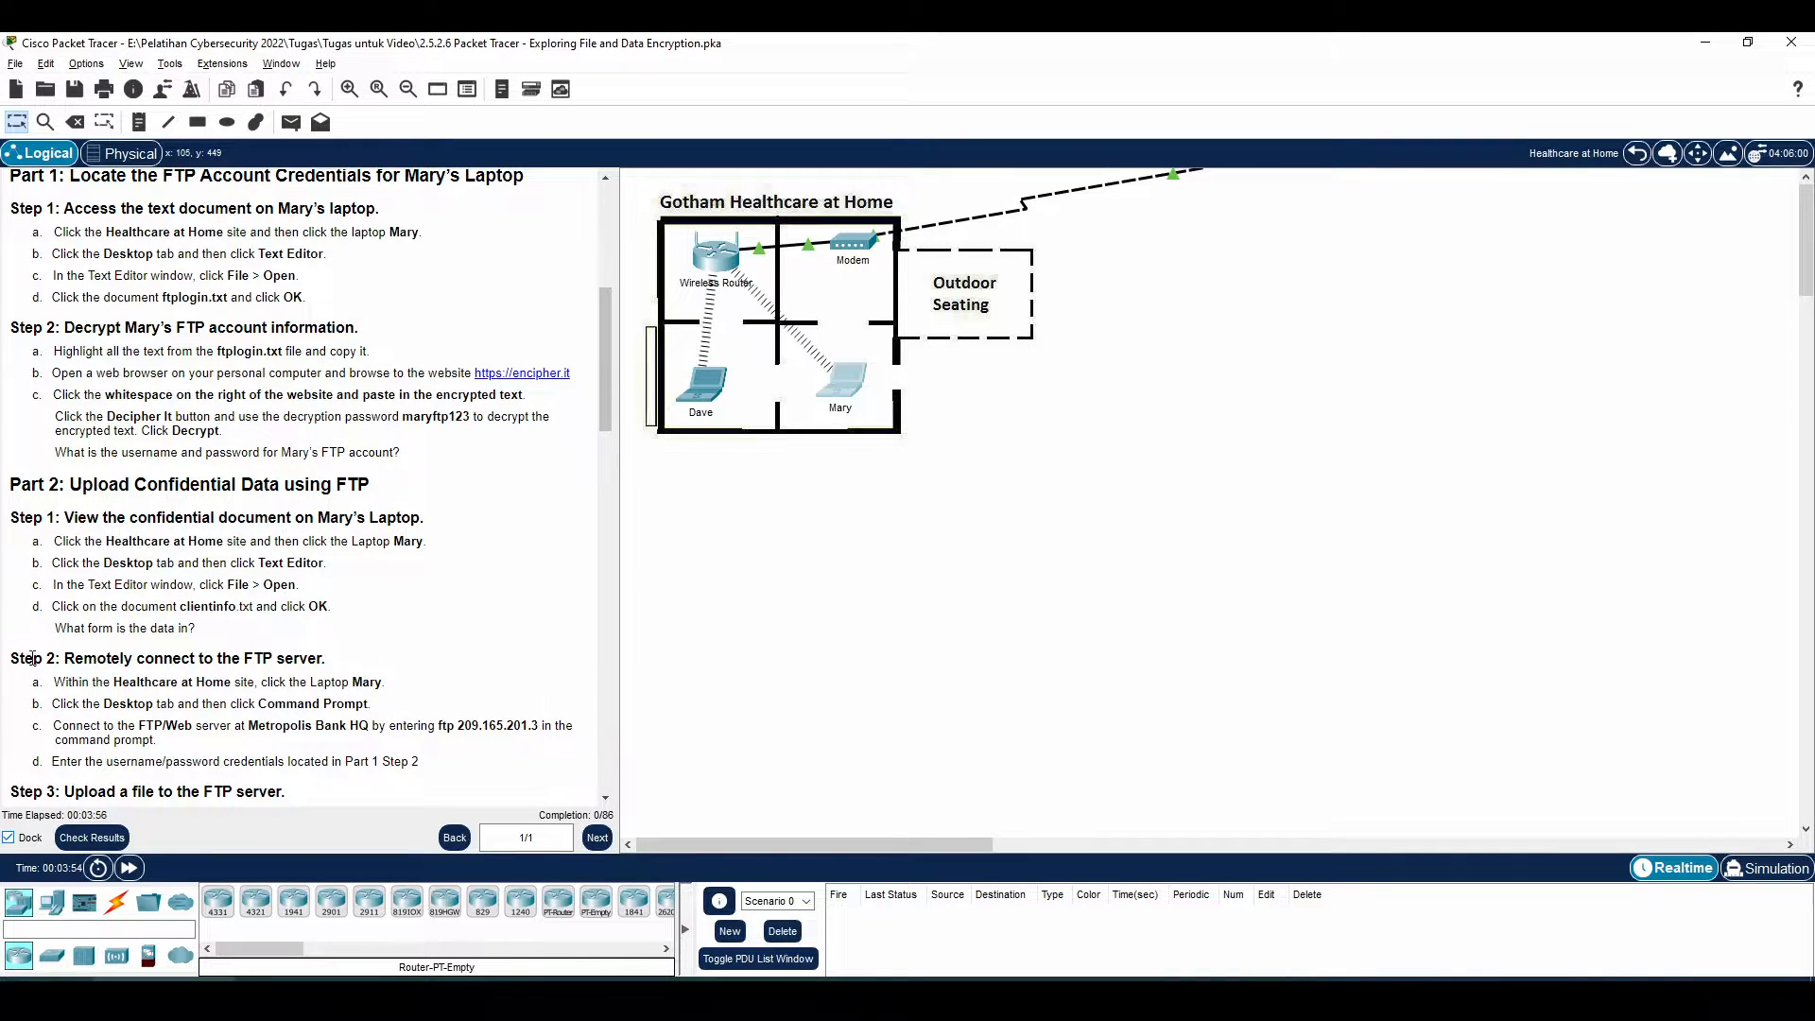
left_click_drag(57, 628, 210, 631)
left_click(210, 636)
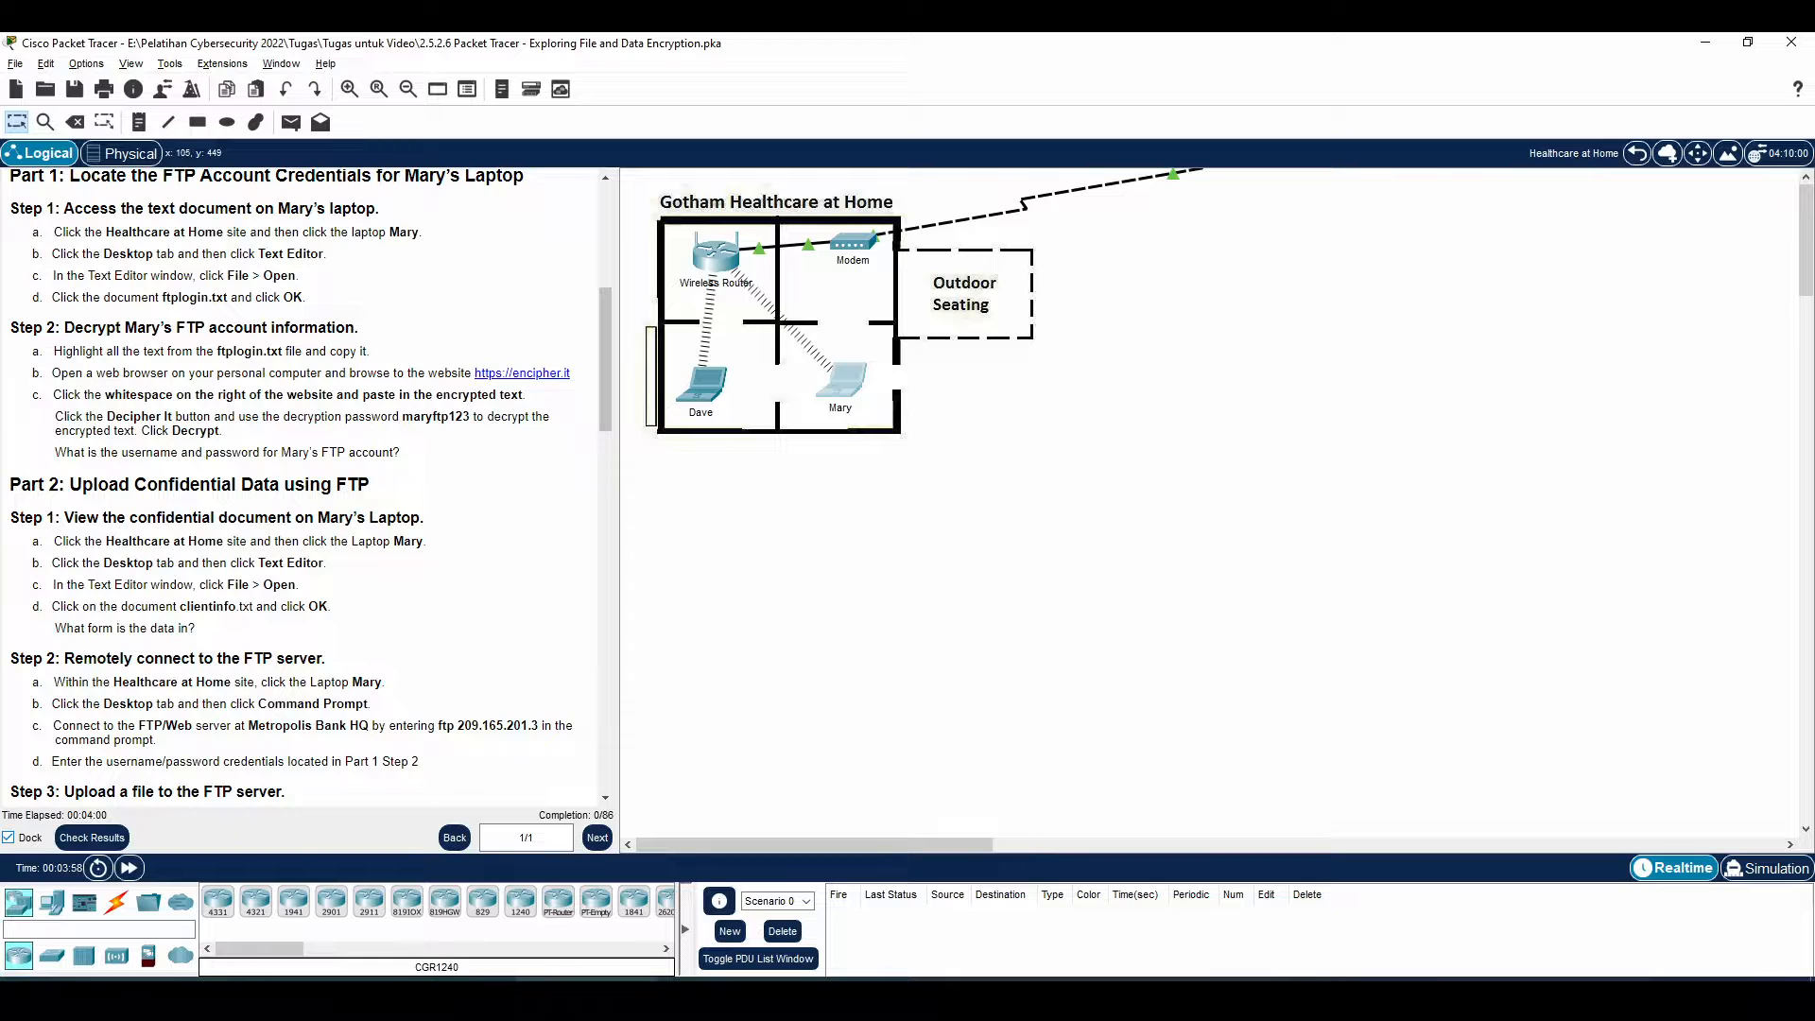
left_click(586, 997)
left_click(783, 389)
left_click_drag(785, 410, 646, 303)
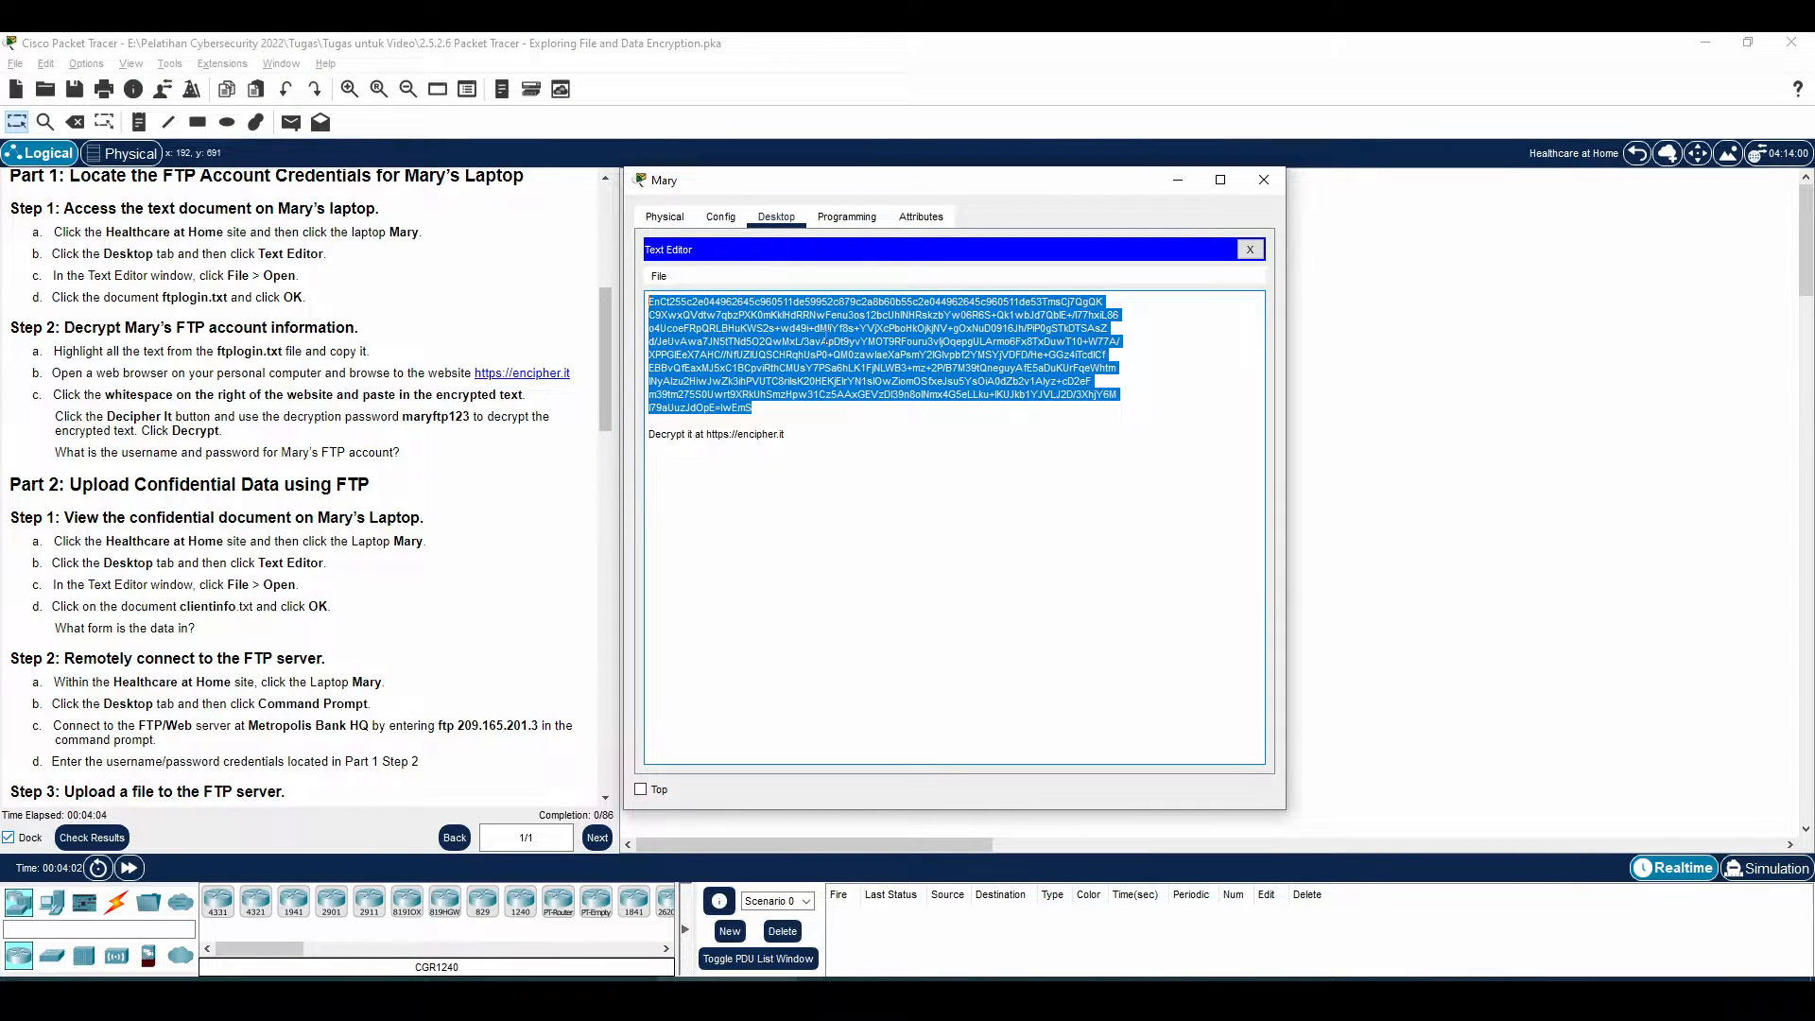
left_click(338, 594)
scroll(322, 598, "down", 1)
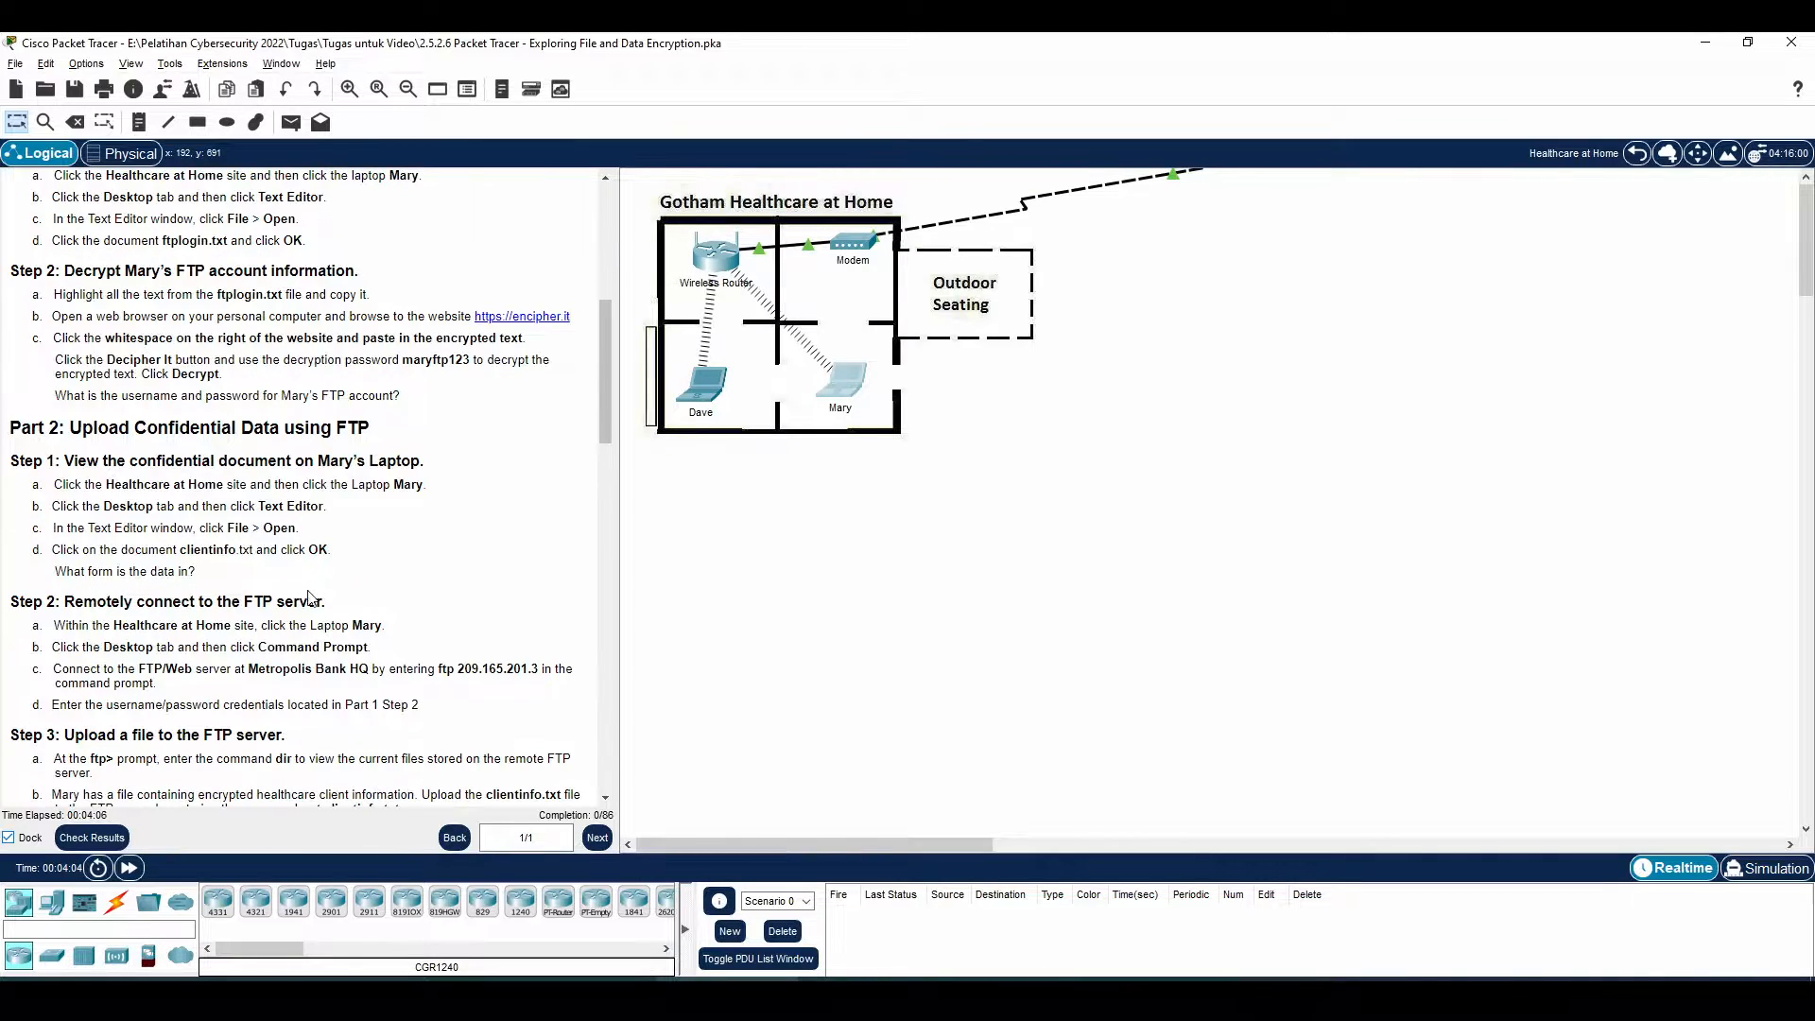
scroll(174, 601, "down", 1)
left_click_drag(76, 546, 383, 568)
left_click(268, 544)
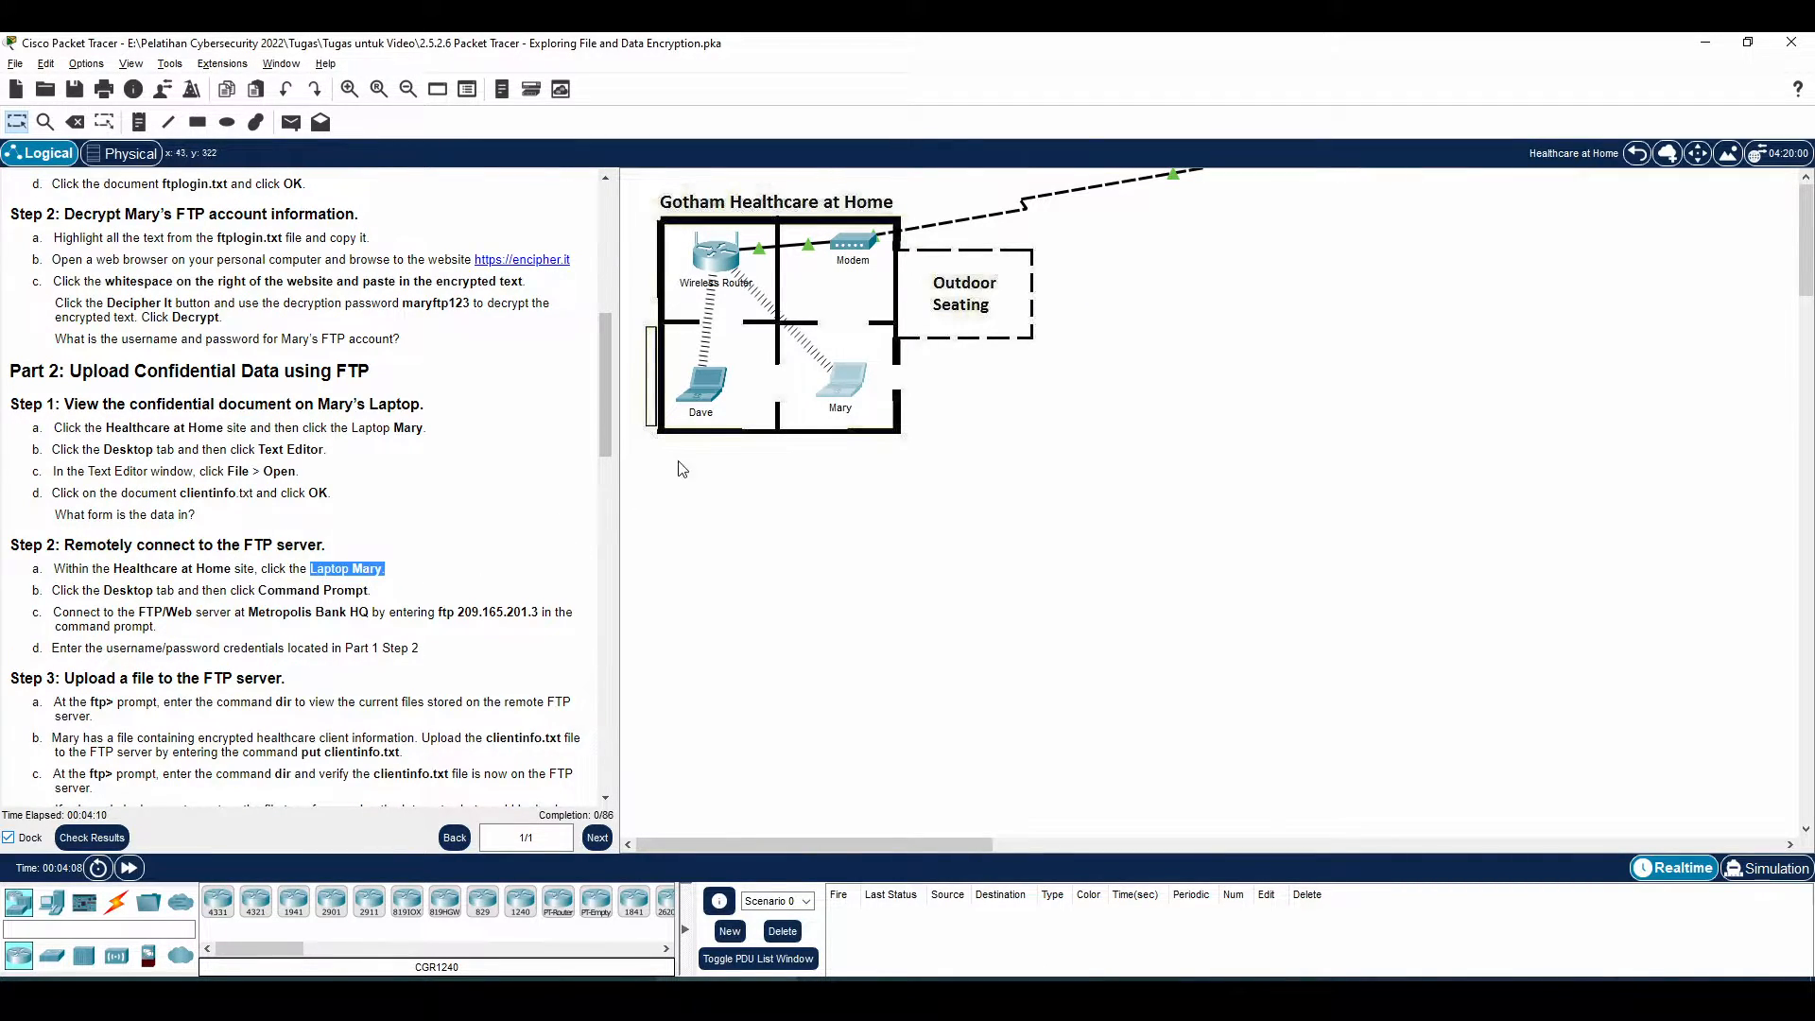
Open the laptop's Command Prompt and check the Metropolis Bank FTP server in the instructions
left_click(844, 376)
left_click(1250, 248)
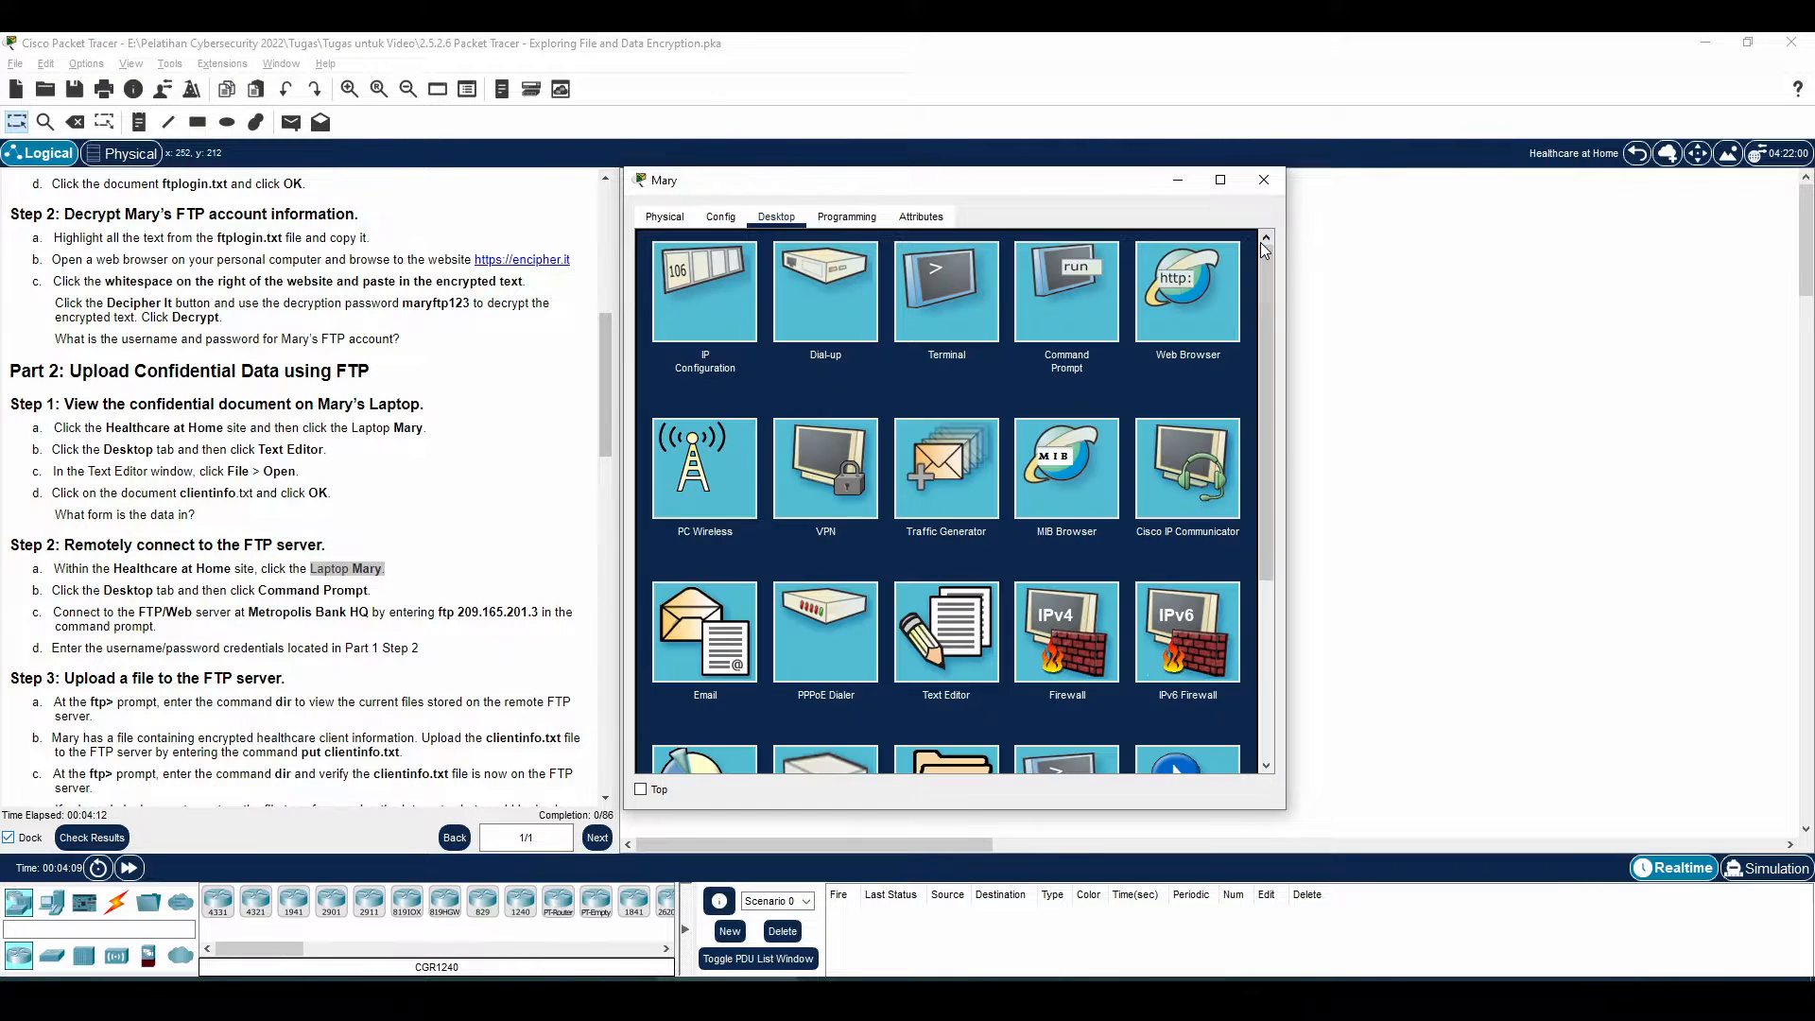
left_click(1061, 303)
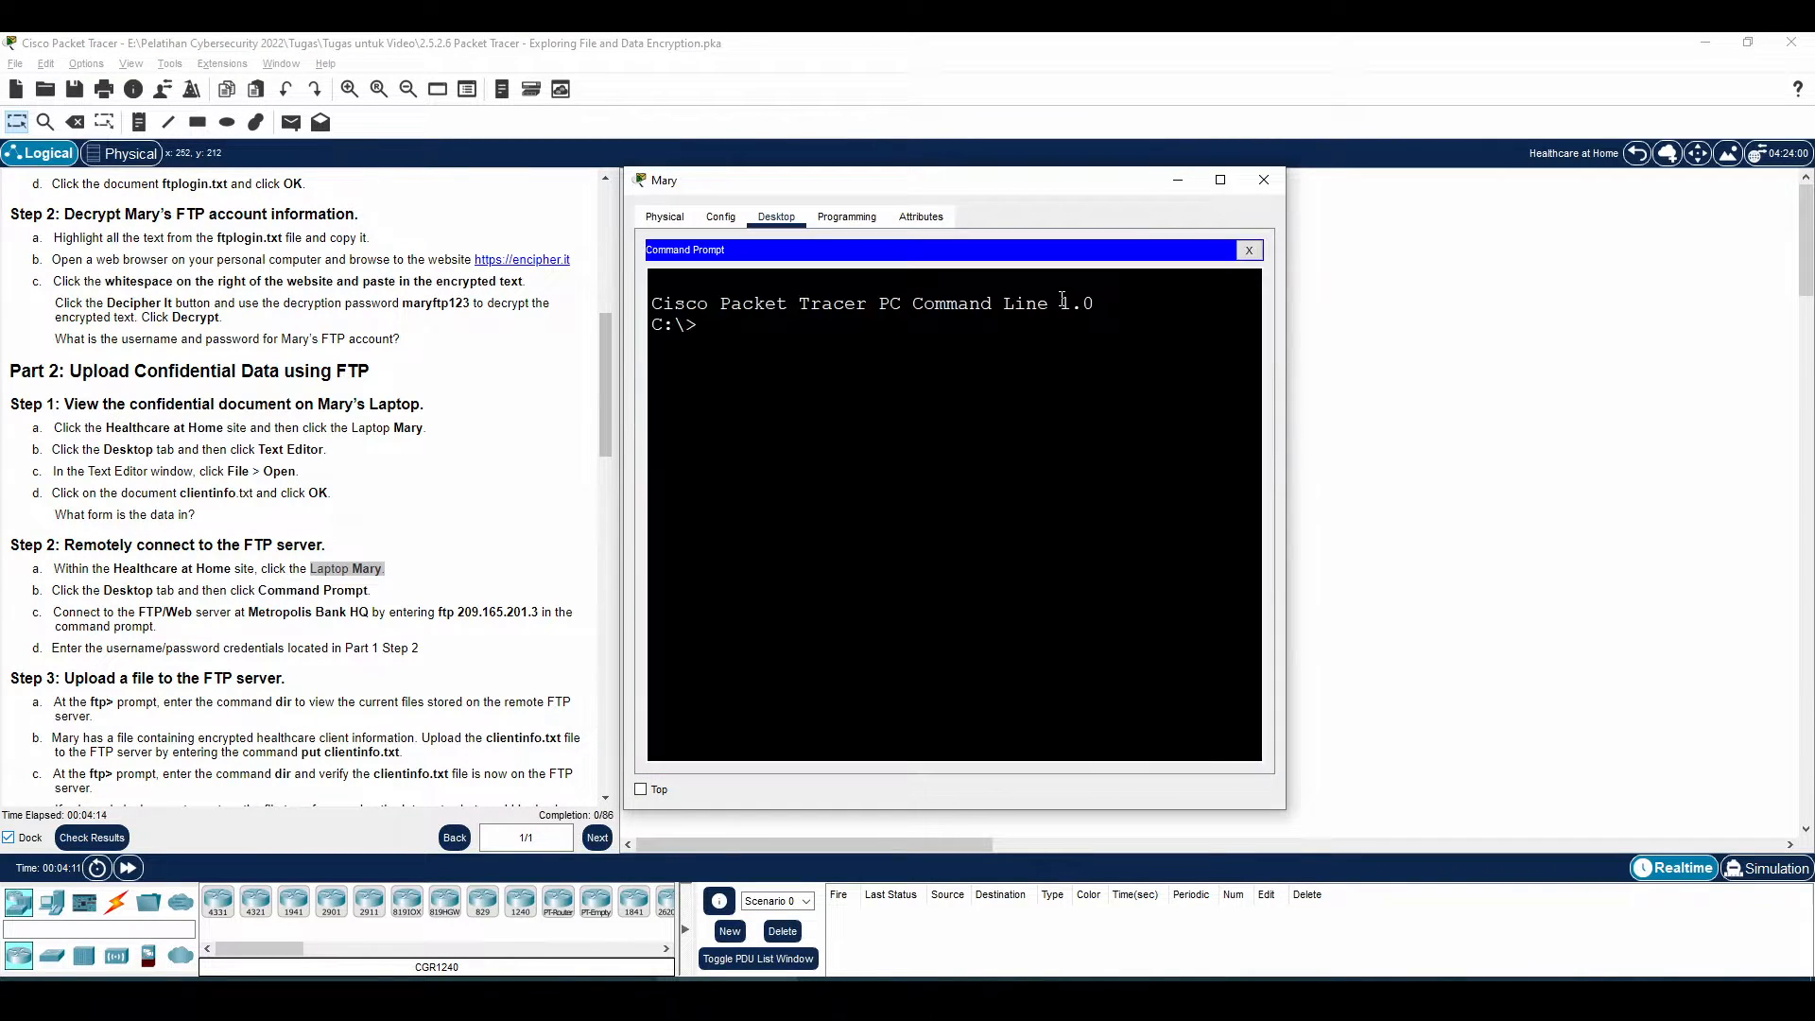
left_click(139, 615)
left_click_drag(145, 614, 357, 611)
left_click(341, 630)
Run ftp 209.165.201.3 and log in with the FTP username and password
left_click(849, 387)
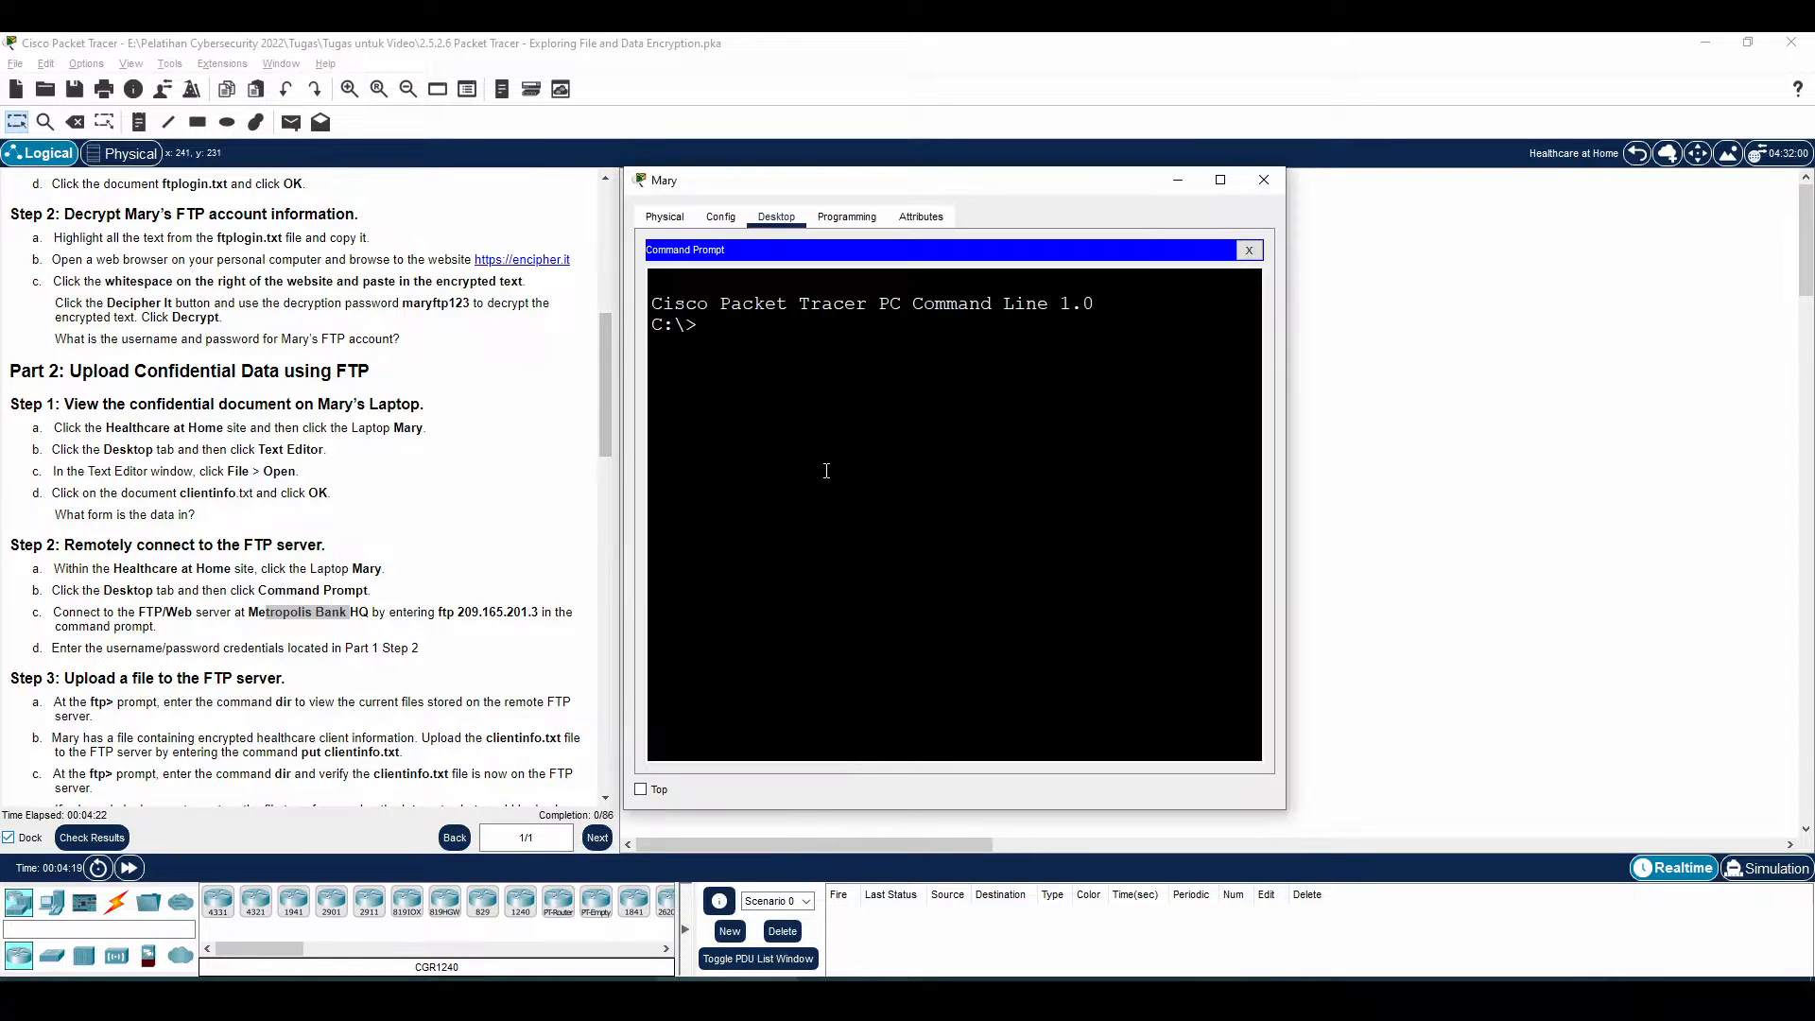
type("ftp 209.165.201.3")
key("Return")
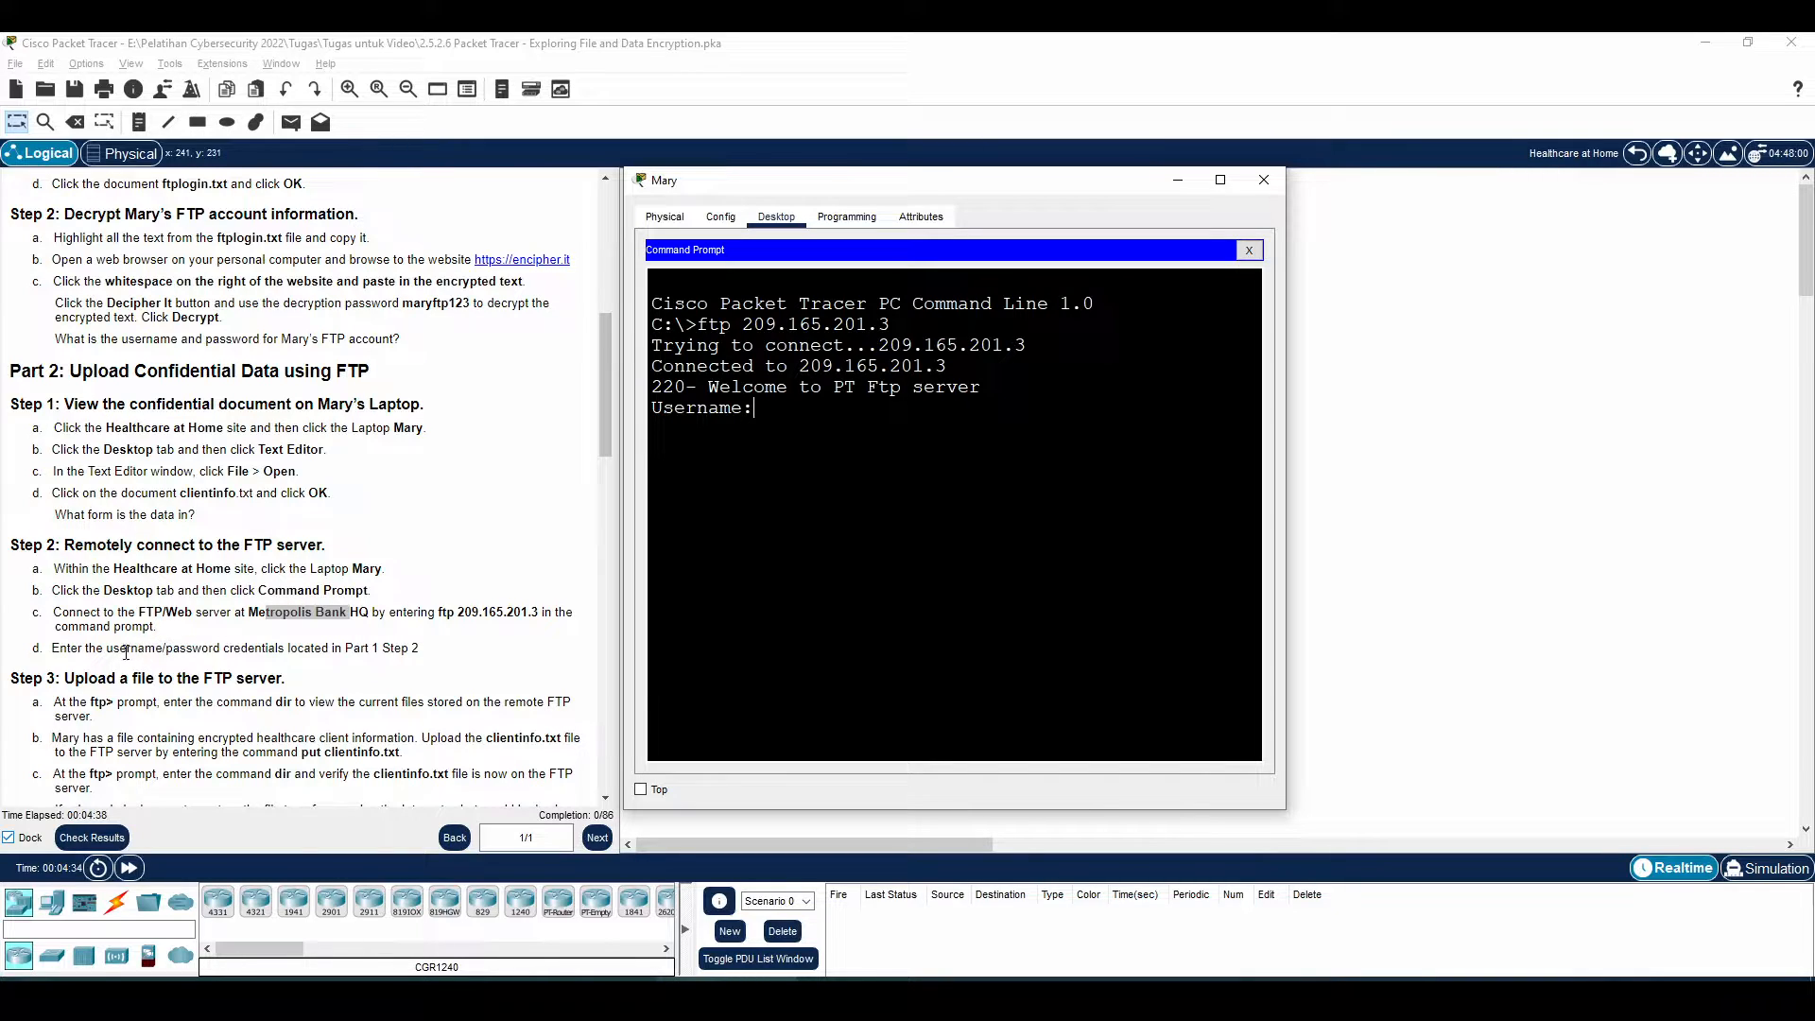
left_click_drag(330, 648, 440, 646)
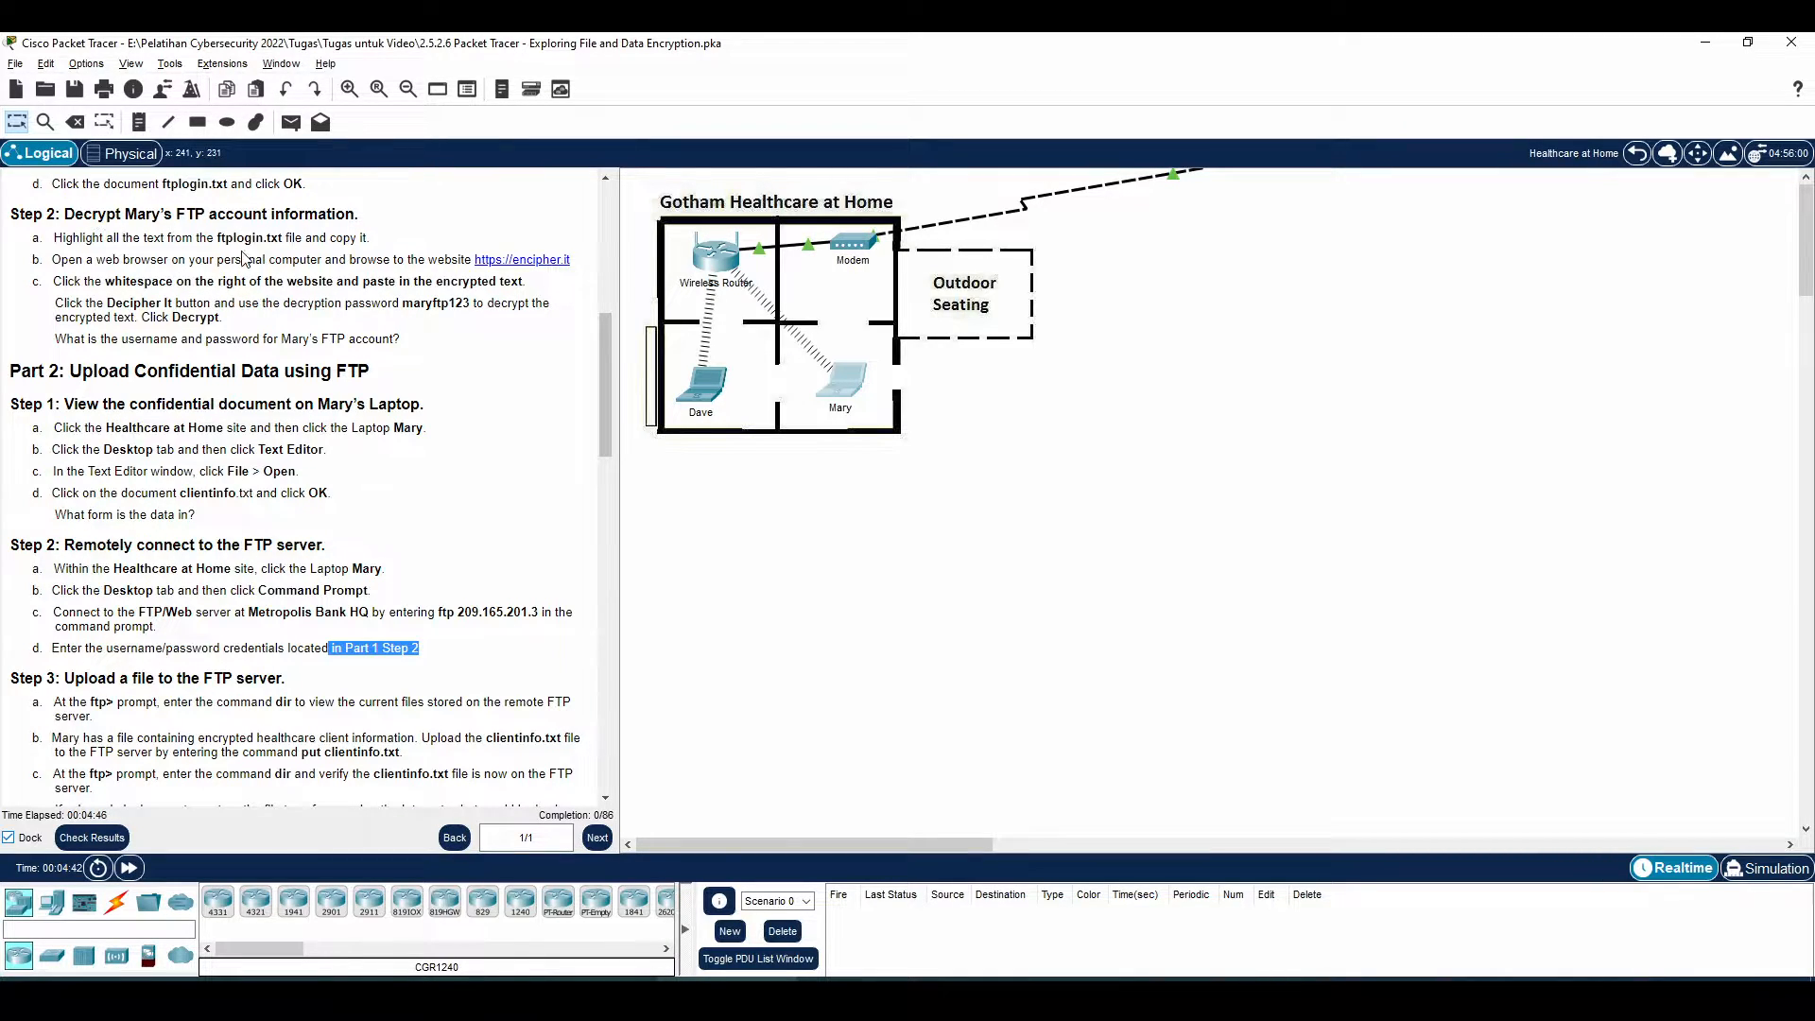
left_click(840, 381)
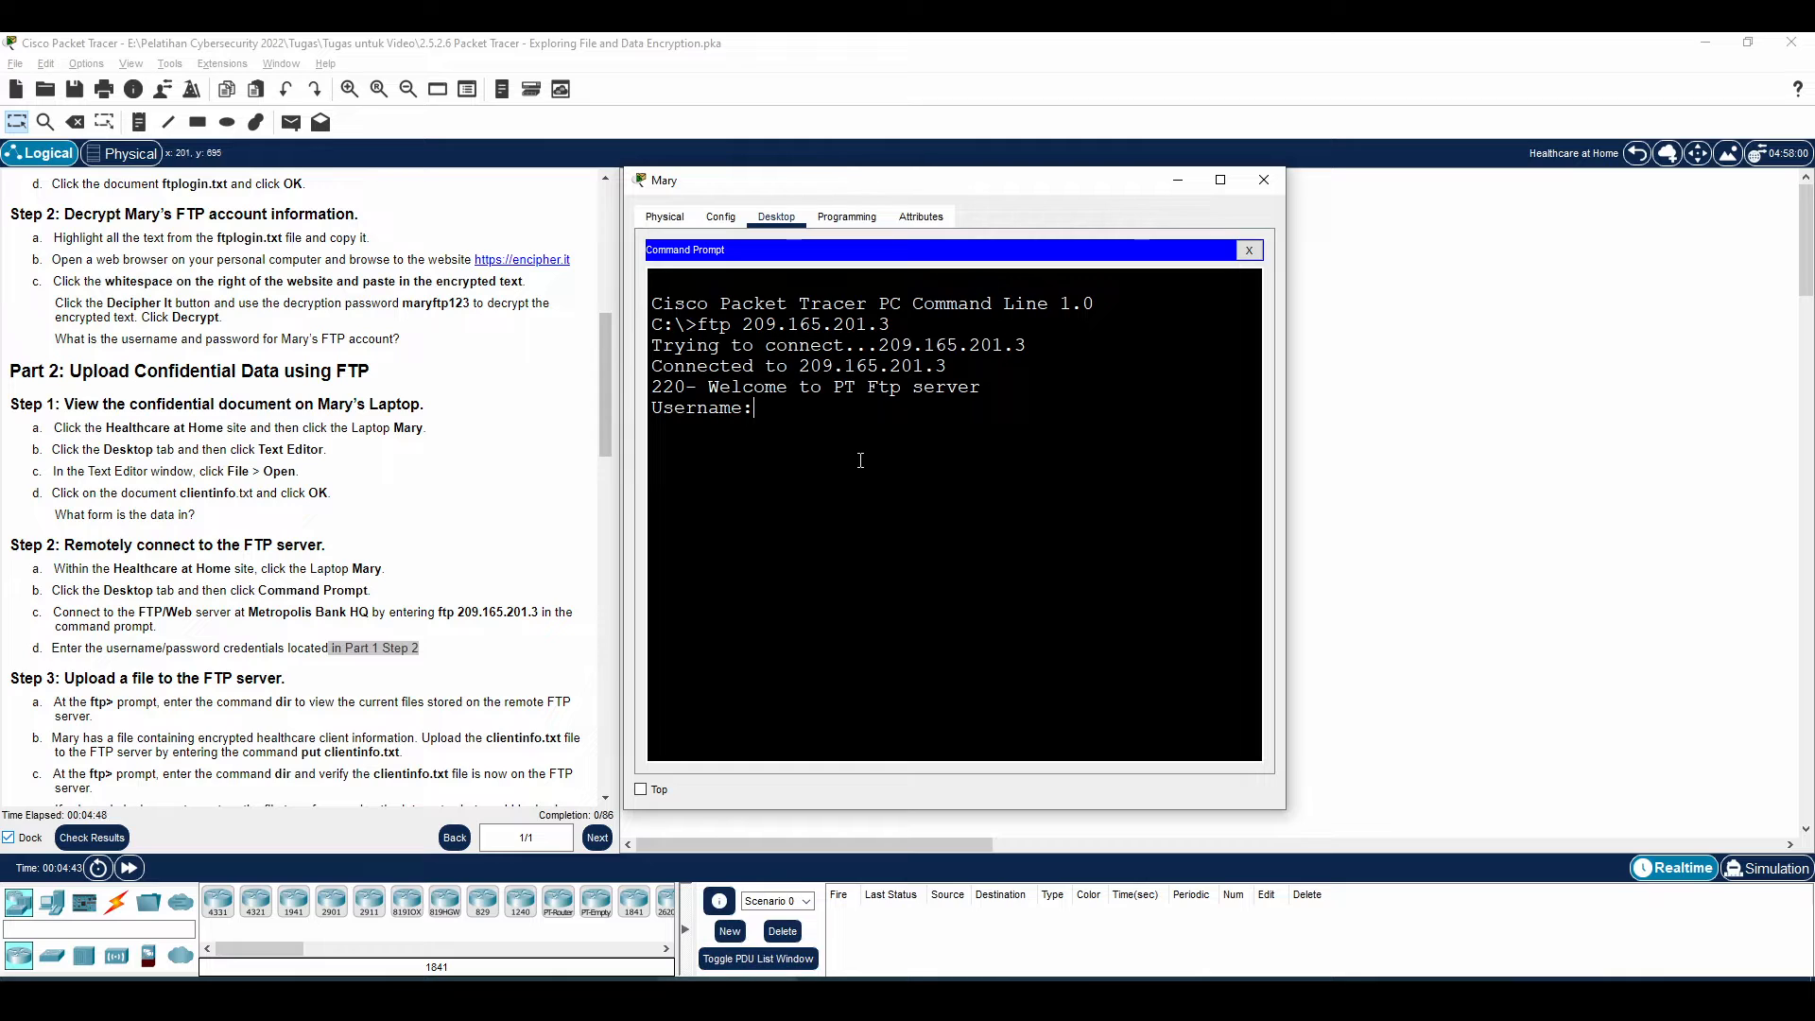
type("mary")
key("Return")
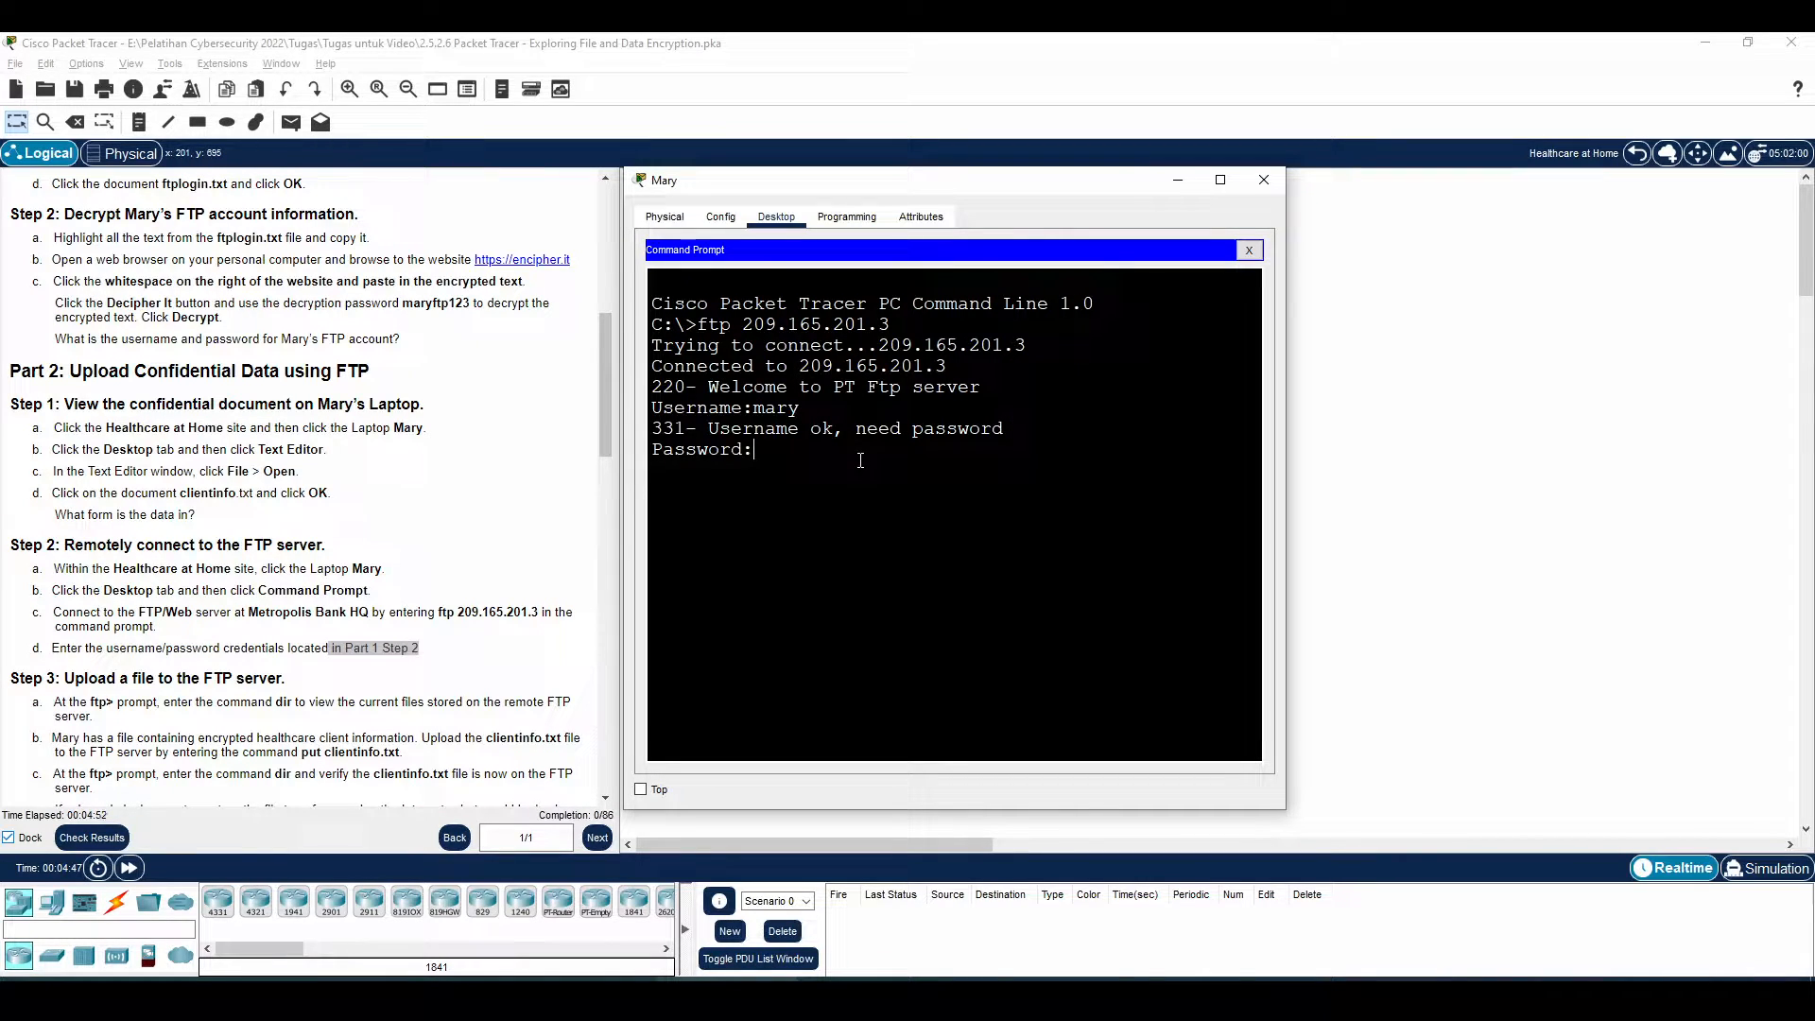
key("Return")
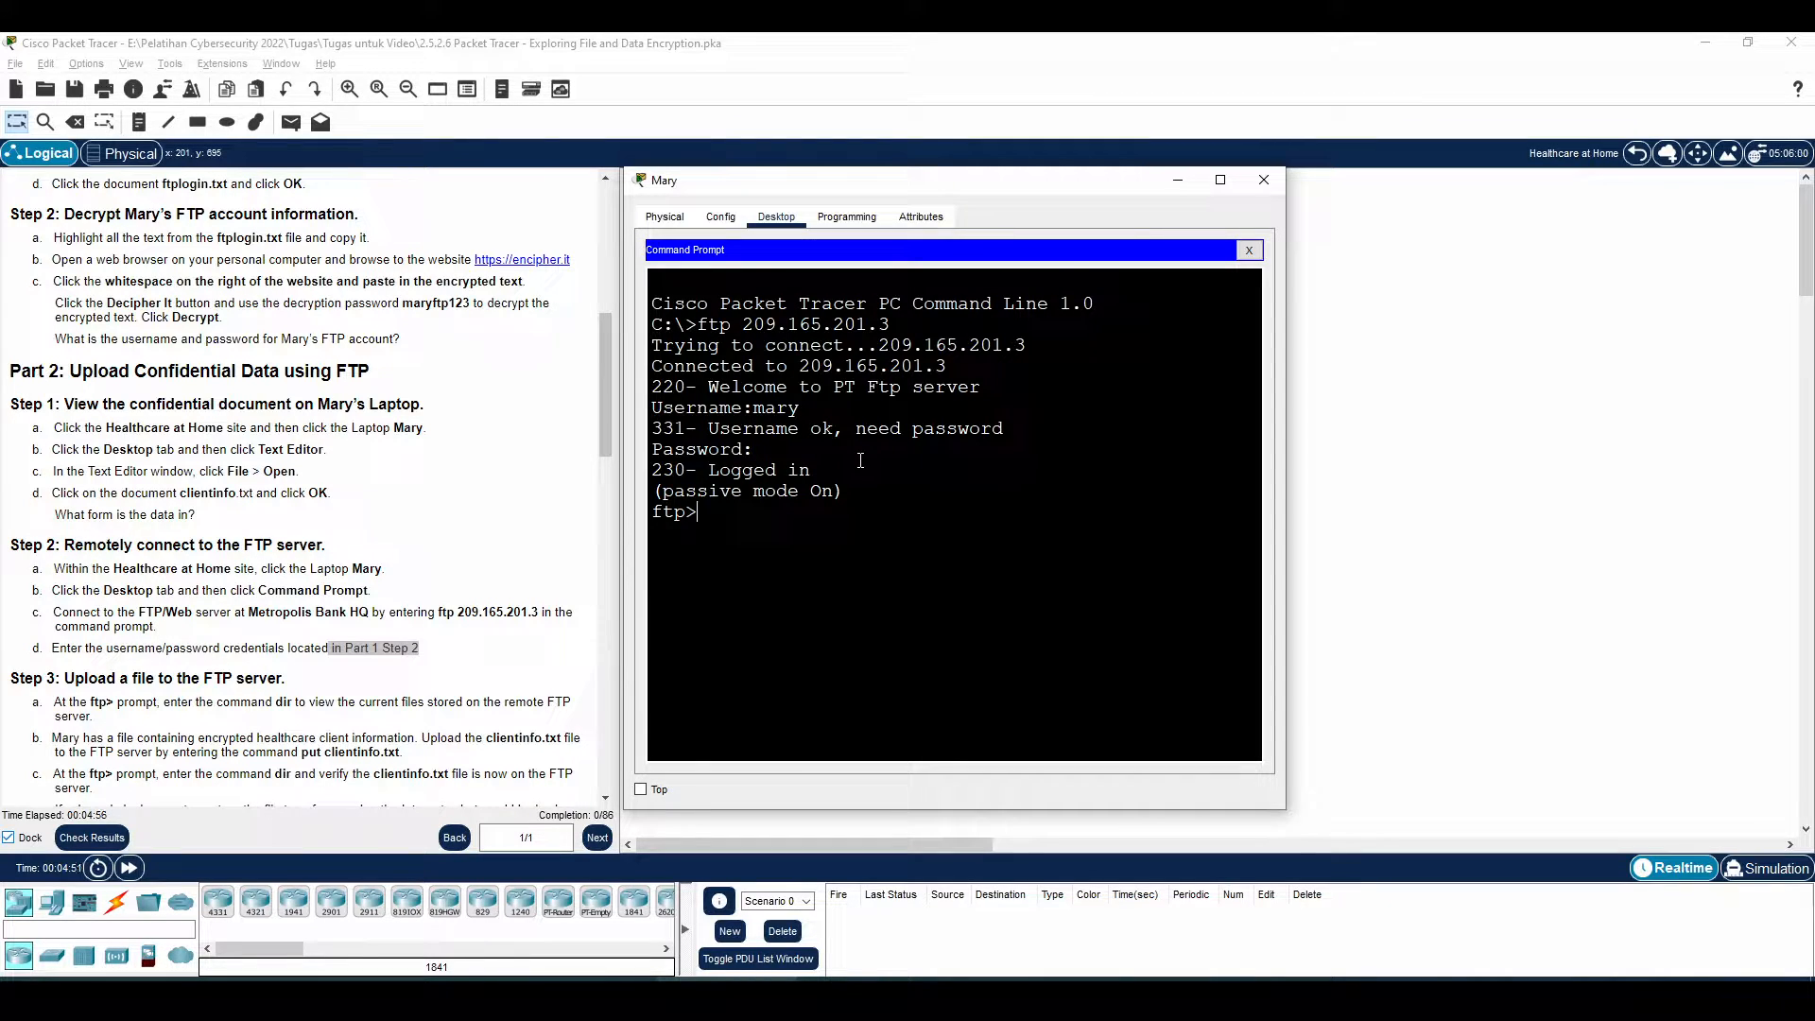
scroll(260, 625, "down", 2)
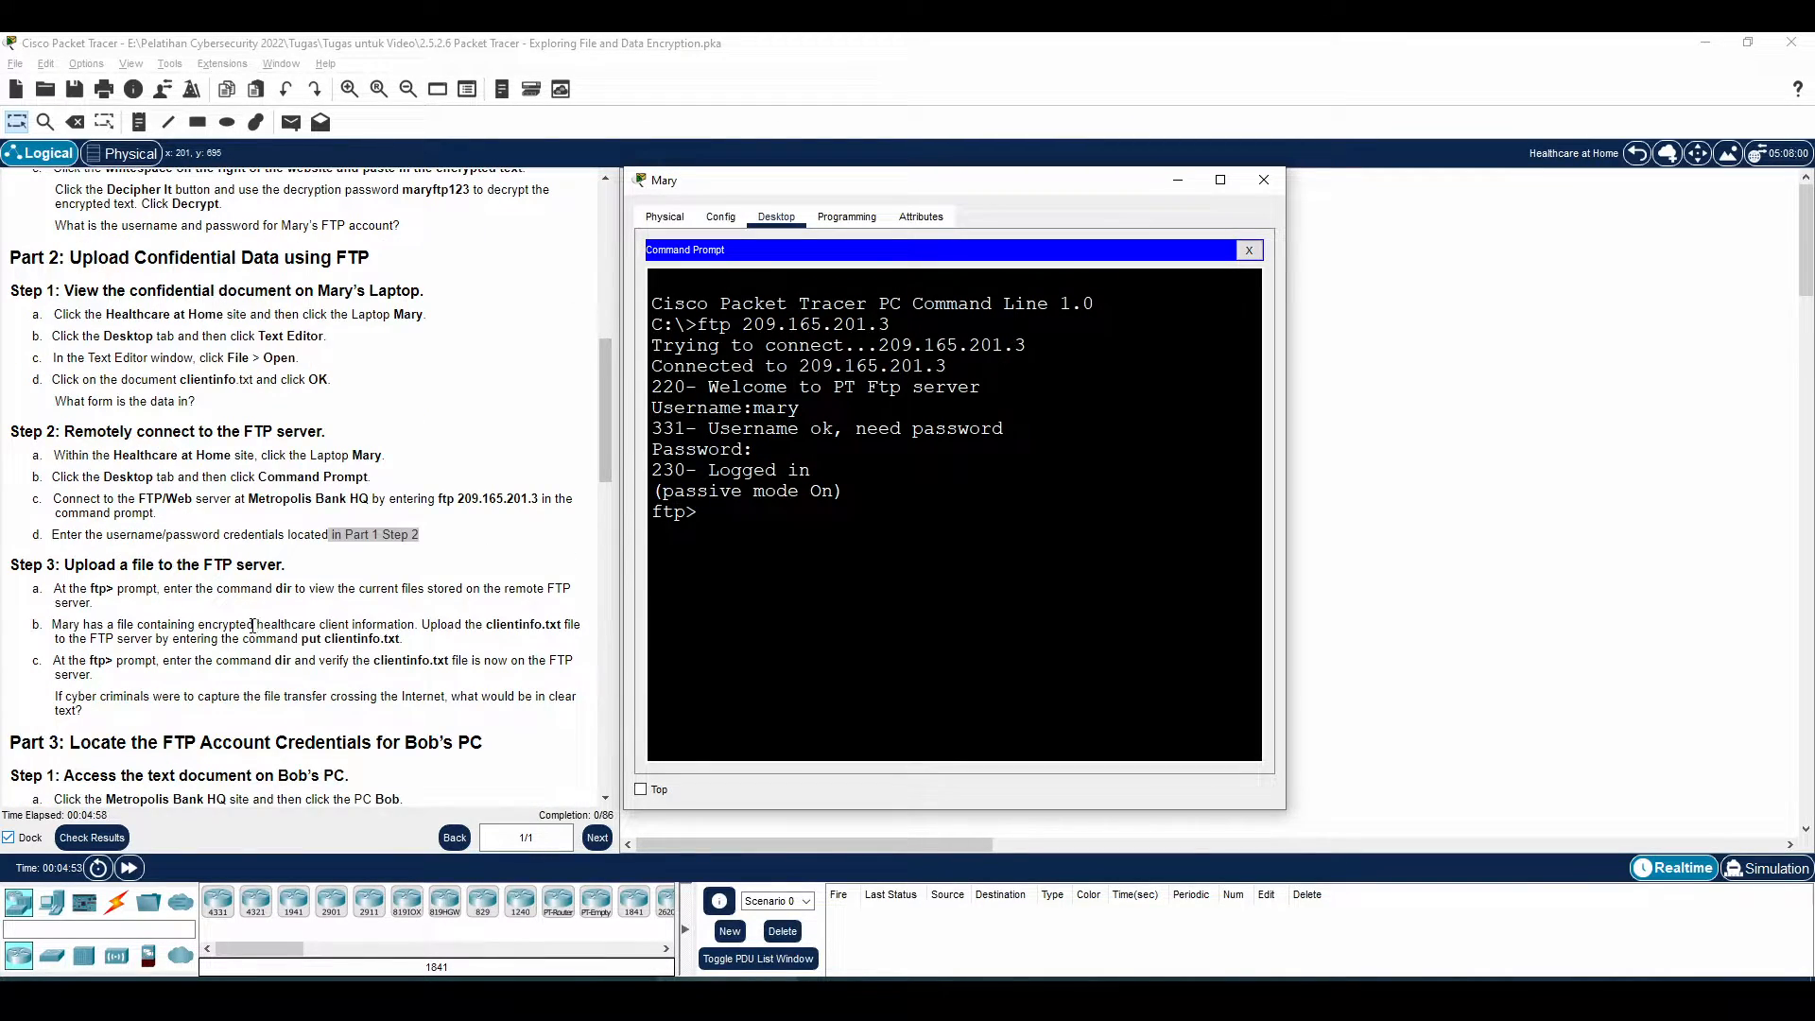
left_click_drag(128, 589, 474, 588)
Review Part 2 Step 3's dir and put clientinfo.txt upload instructions
left_click(289, 586)
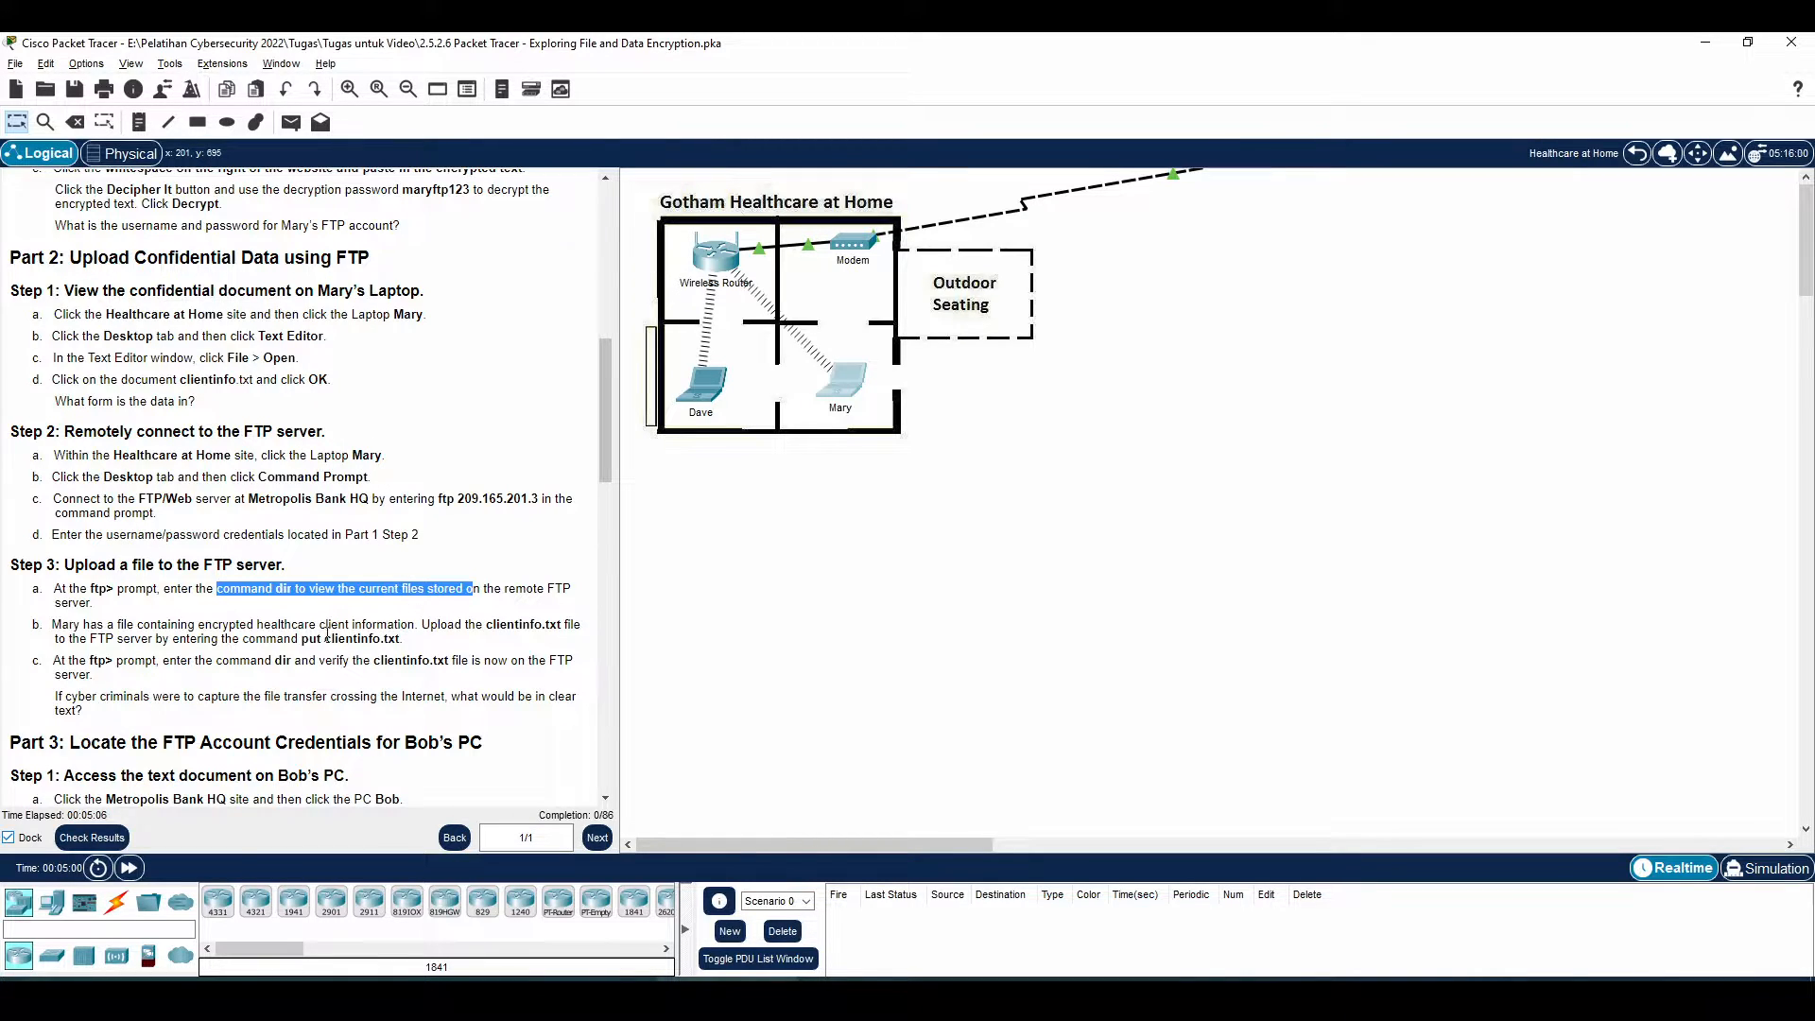
left_click_drag(154, 584, 462, 620)
left_click(393, 638)
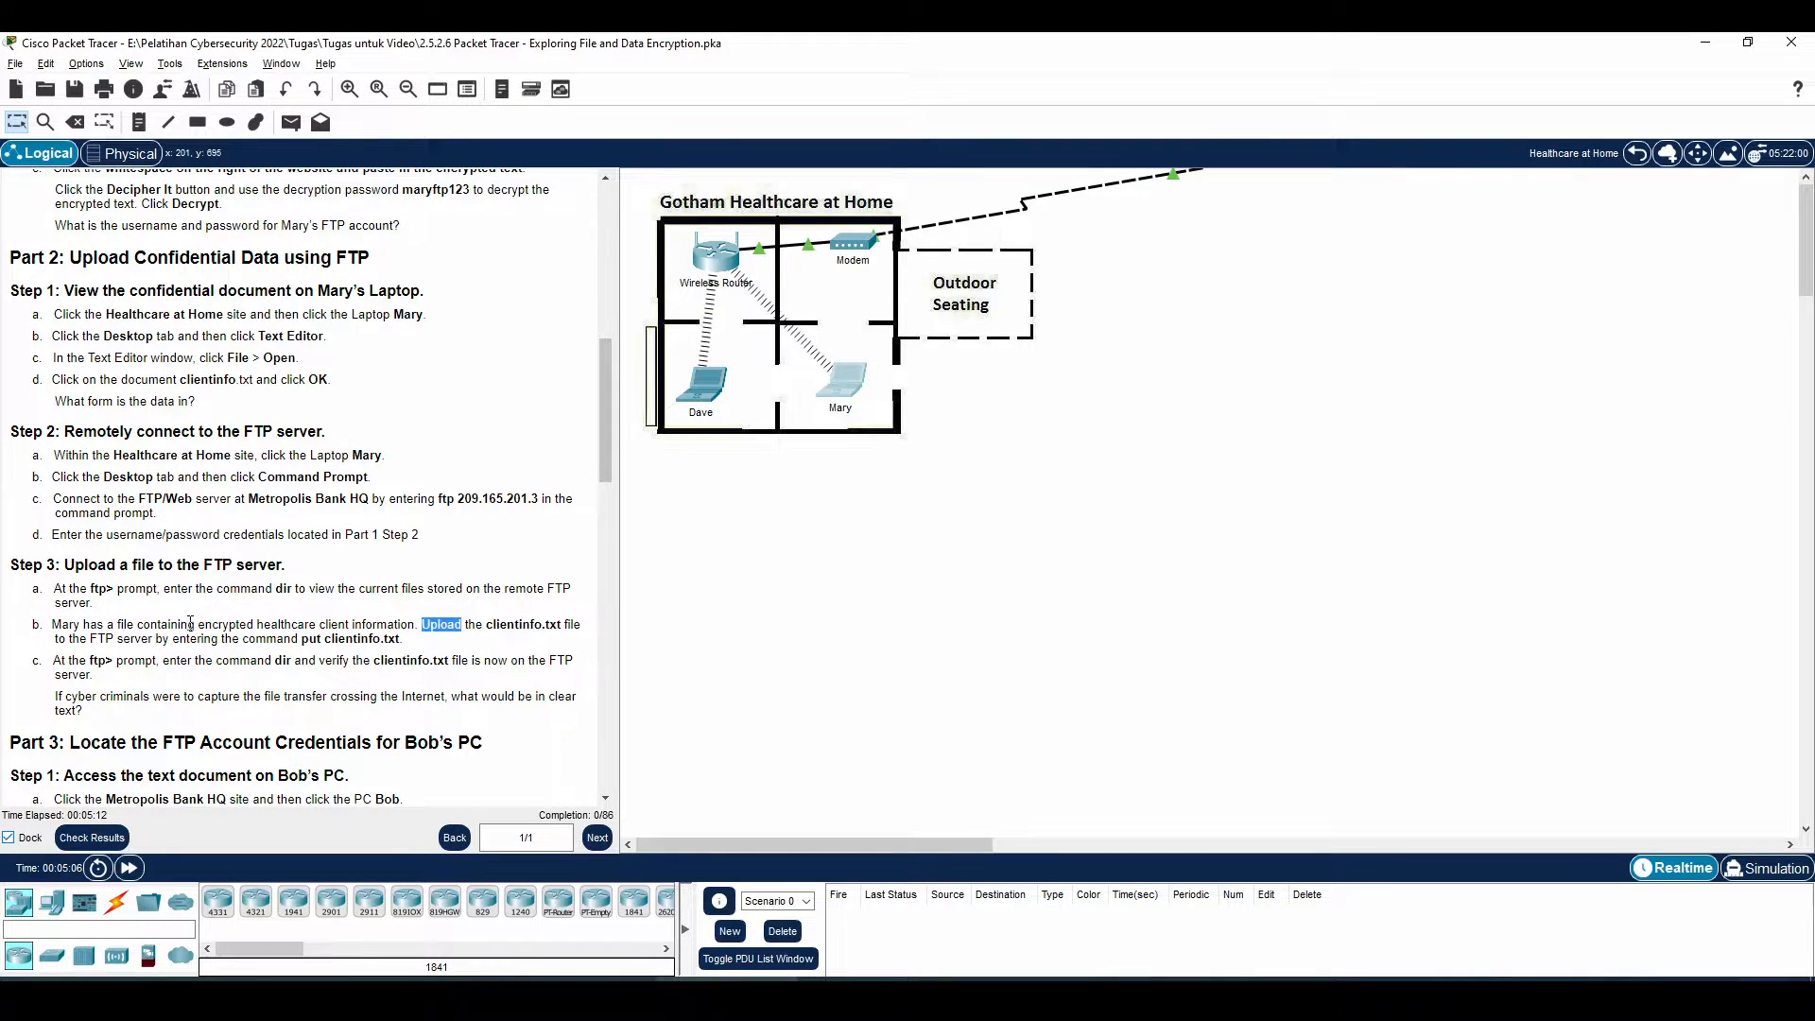
left_click_drag(124, 624, 543, 640)
left_click(420, 628)
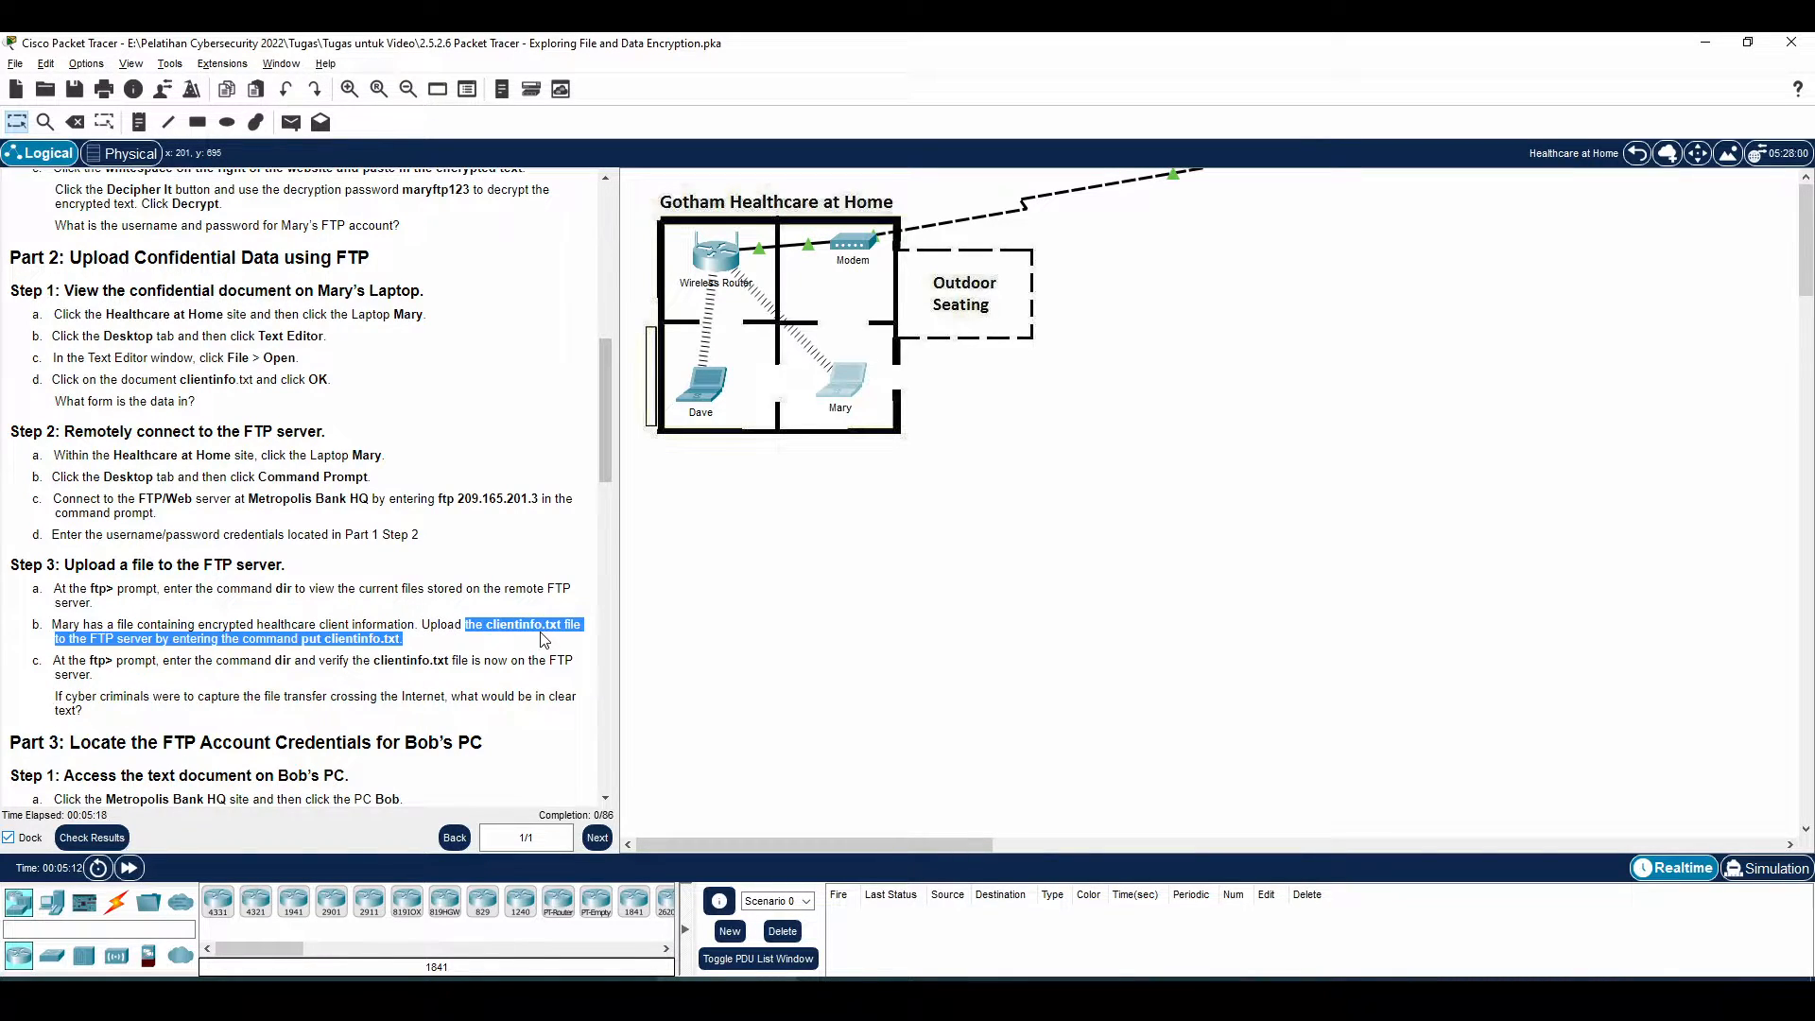
left_click(539, 641)
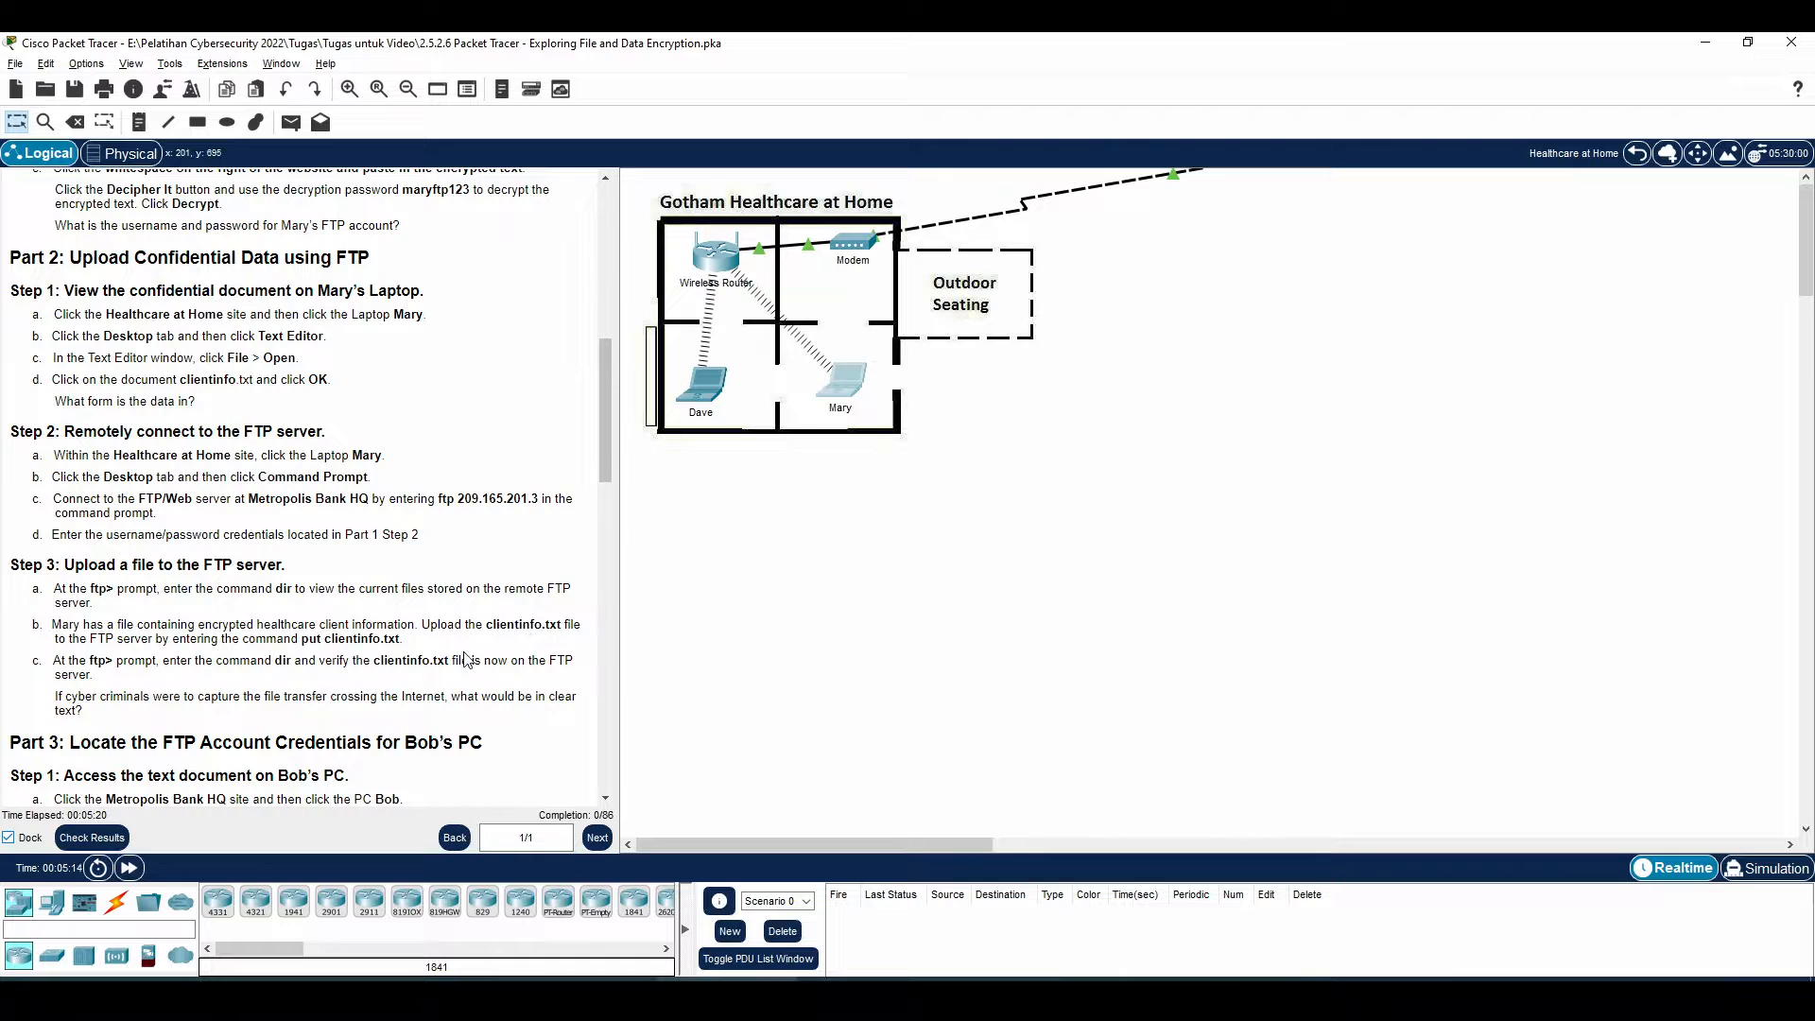
left_click_drag(112, 642, 295, 641)
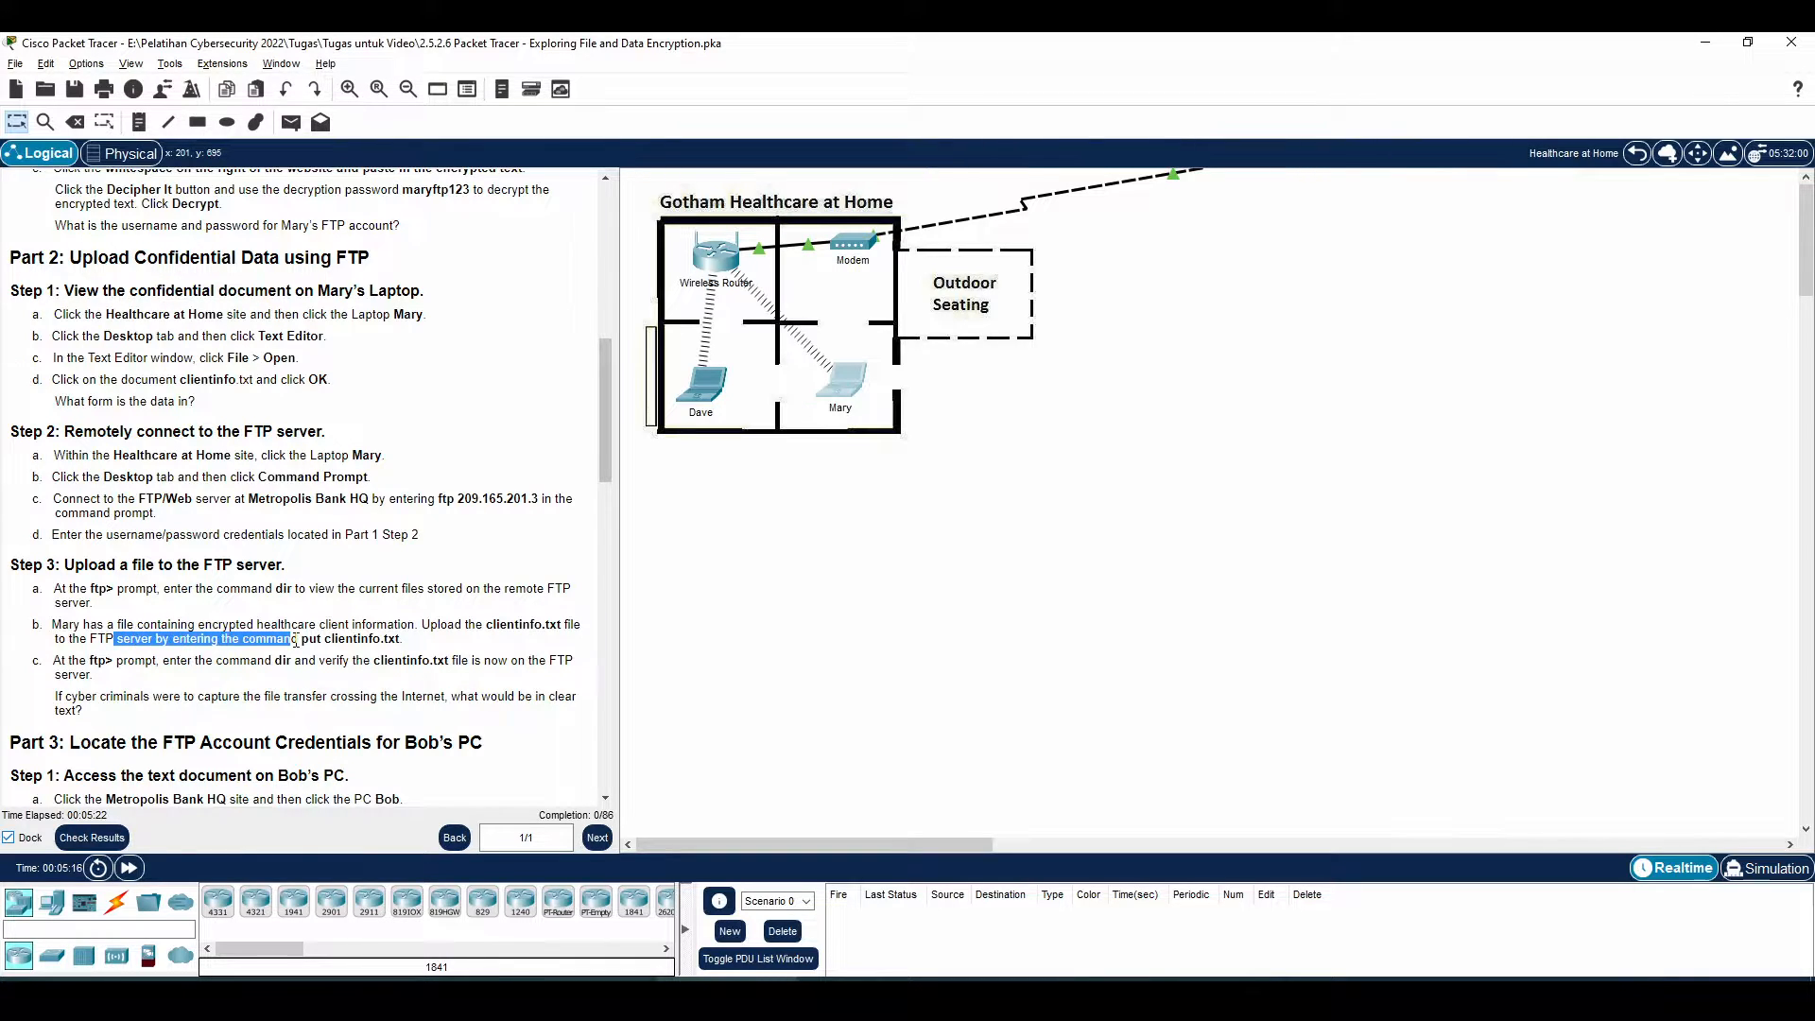
Compare the FTP connection and upload steps elsewhere in the guide, then return to the ftp> session
scroll(383, 659, "down", 10)
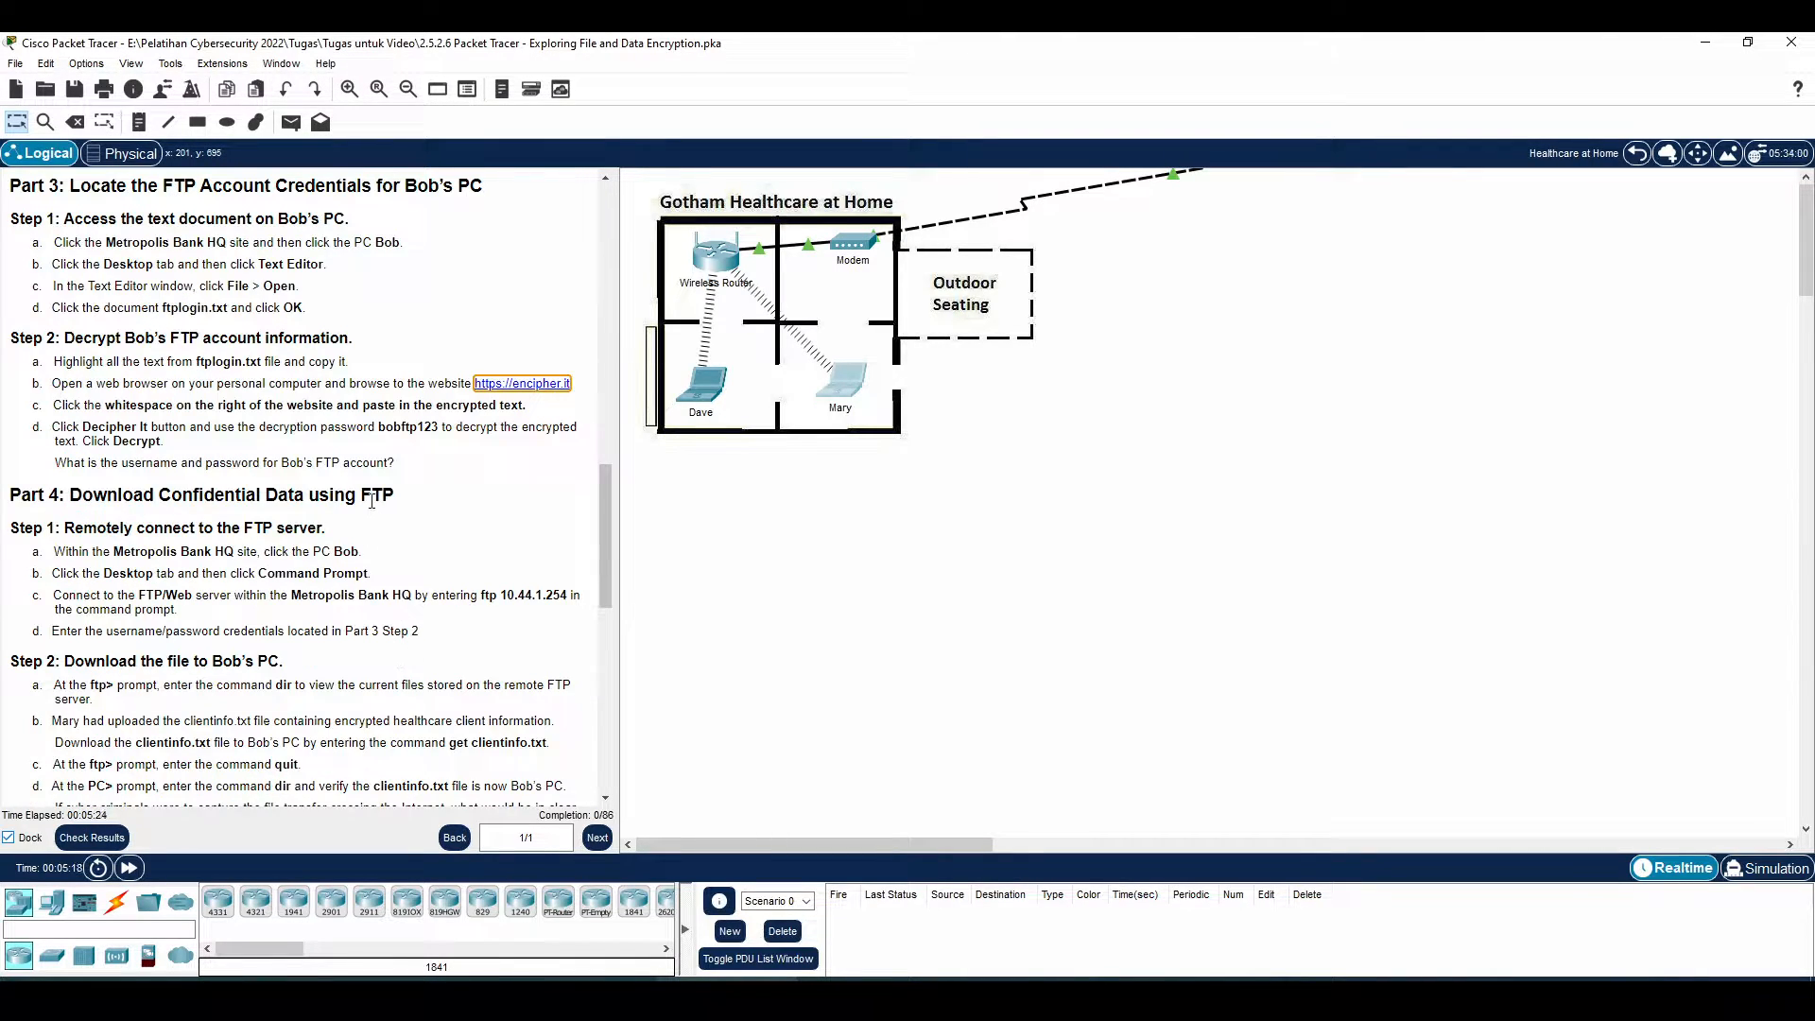
scroll(372, 512, "down", 4)
scroll(372, 513, "down", 3)
scroll(253, 421, "up", 3)
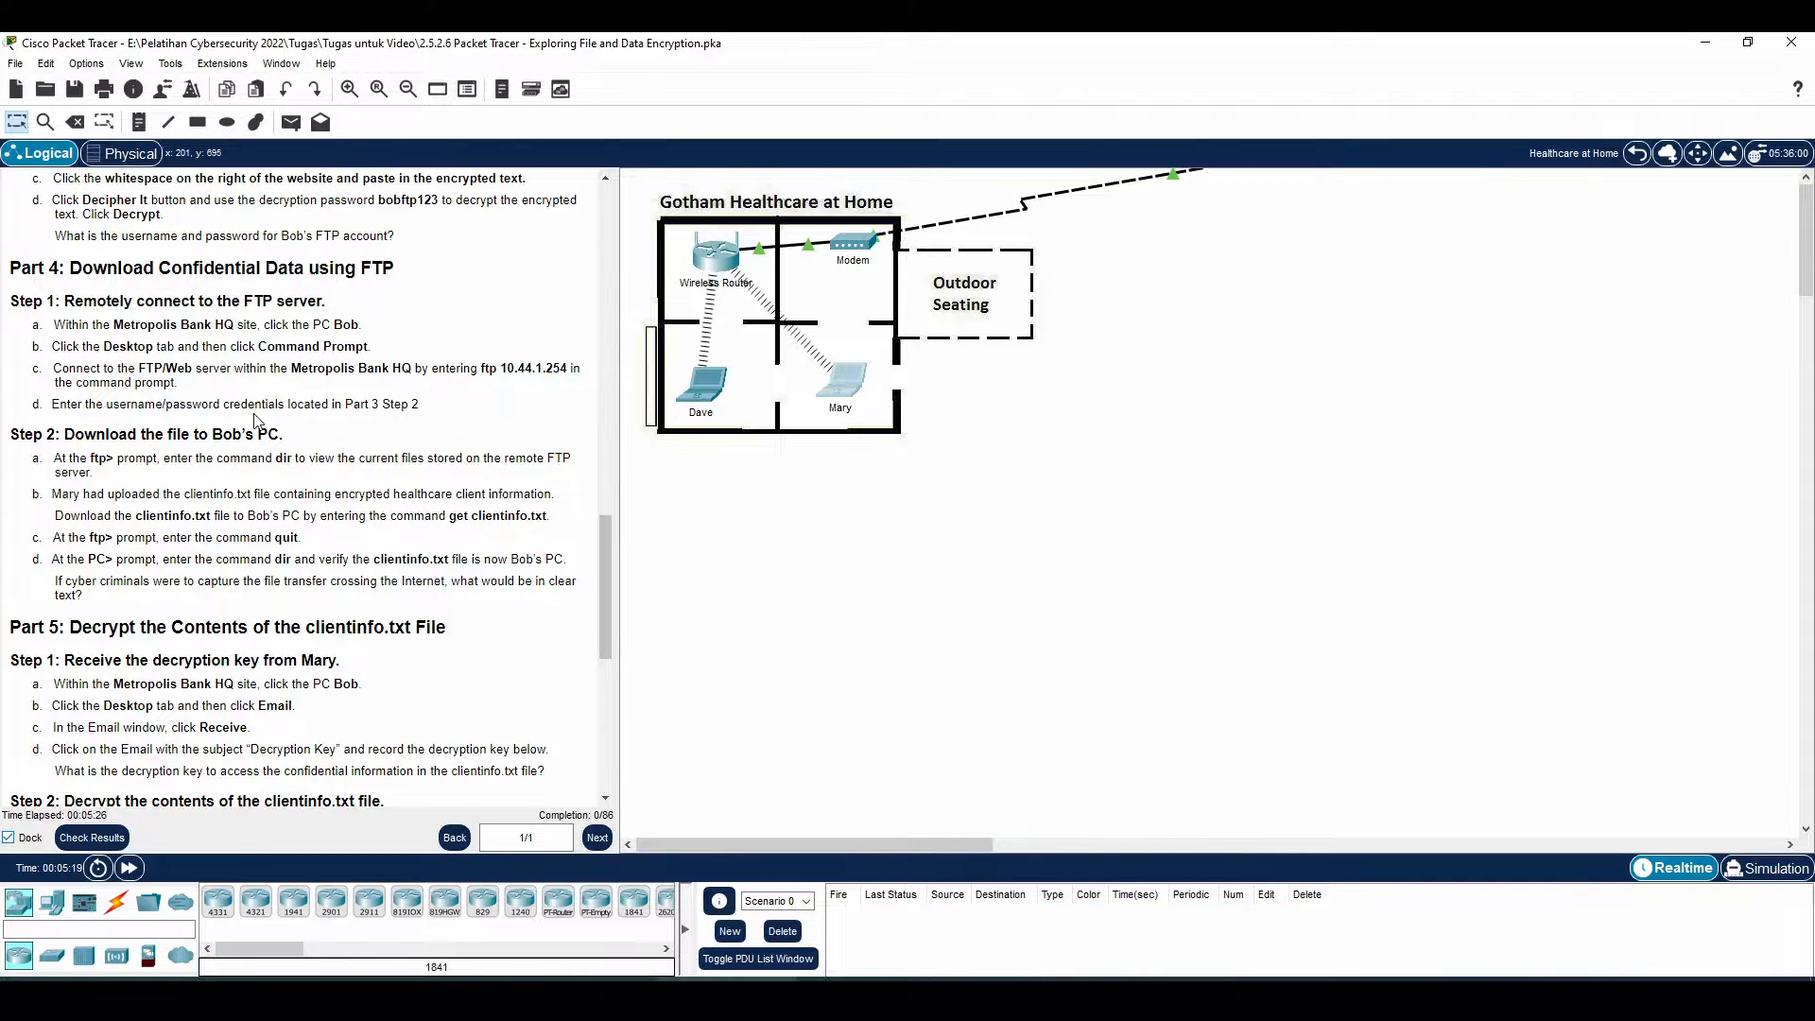
left_click_drag(129, 425, 293, 446)
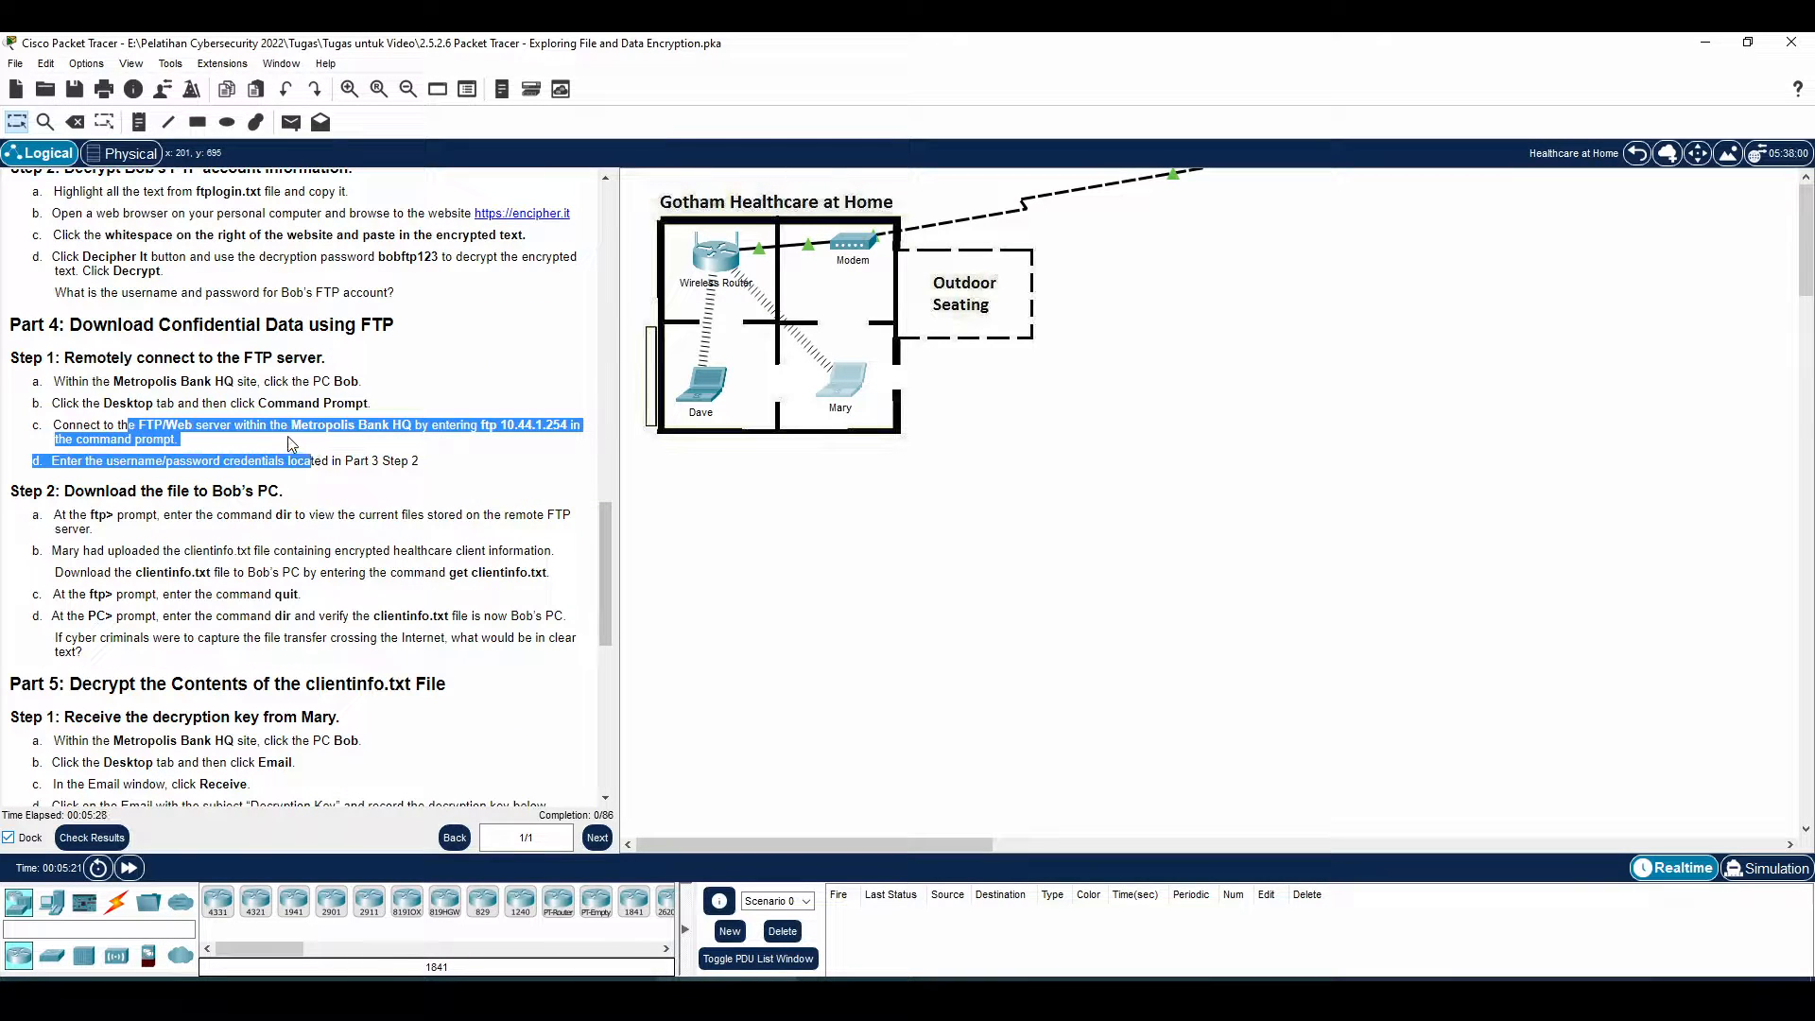
scroll(250, 409, "up", 3)
left_click_drag(92, 483, 230, 488)
scroll(273, 462, "up", 20)
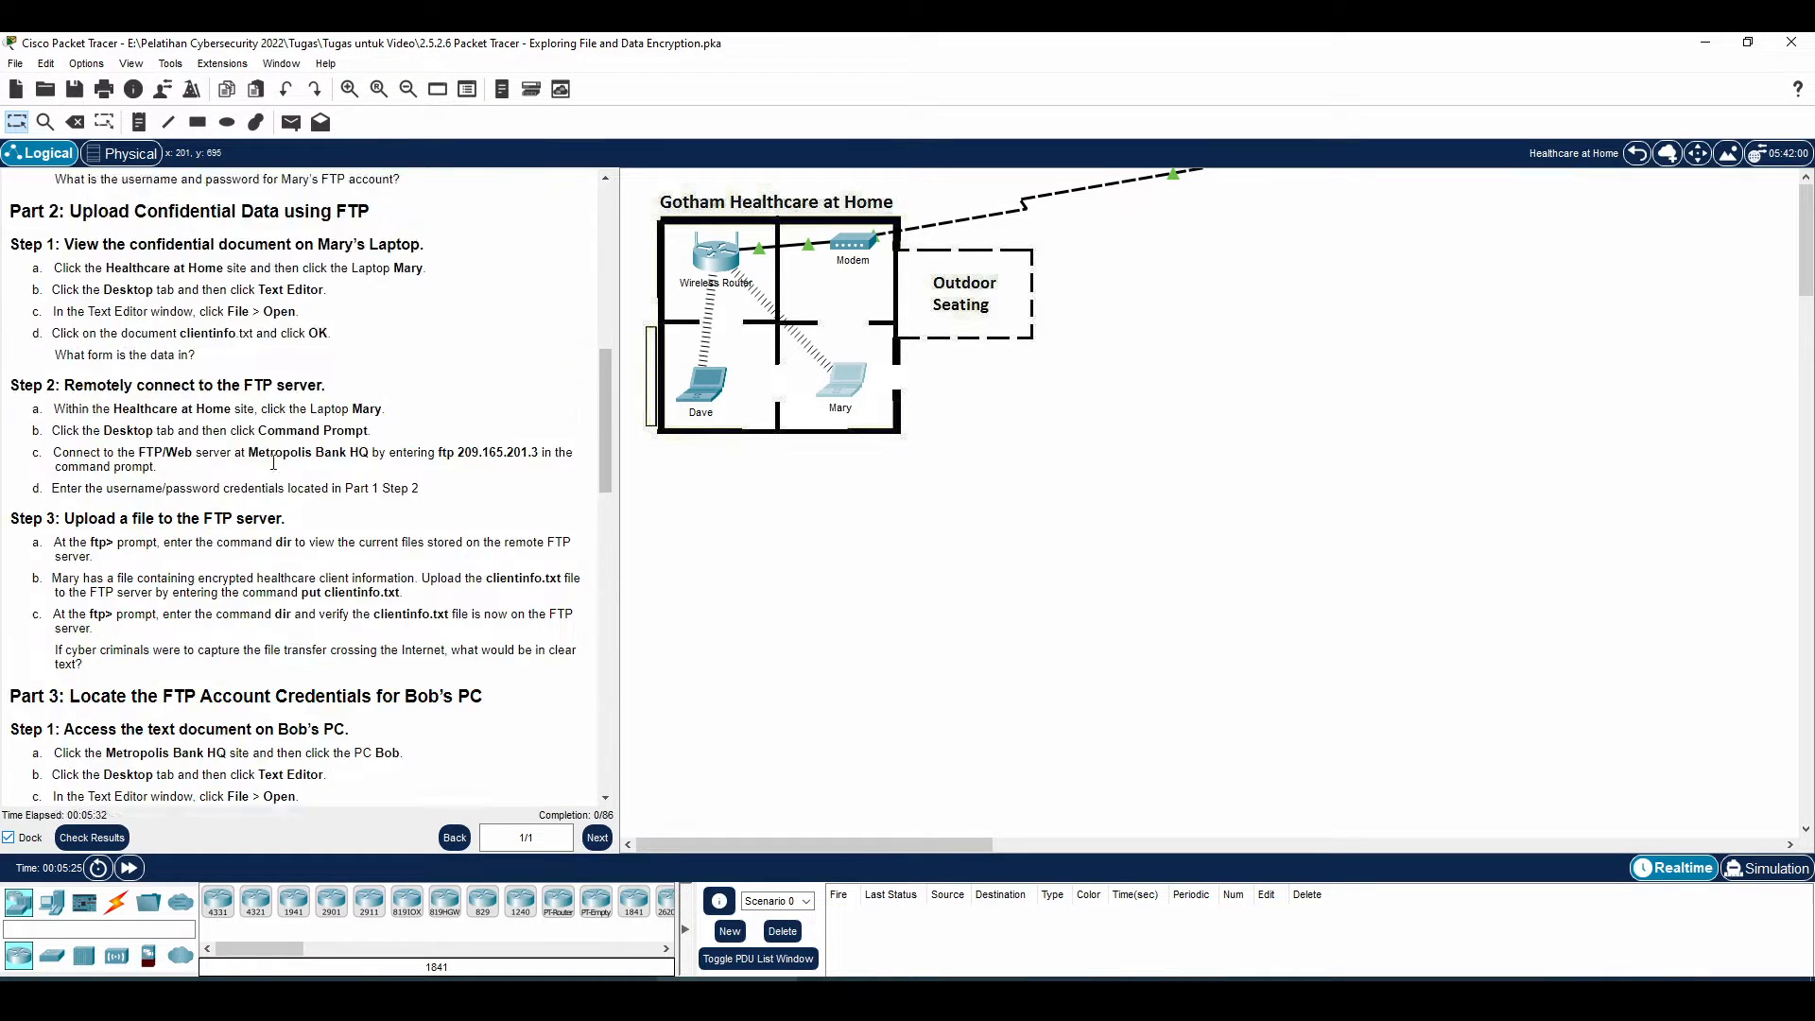
scroll(273, 463, "down", 5)
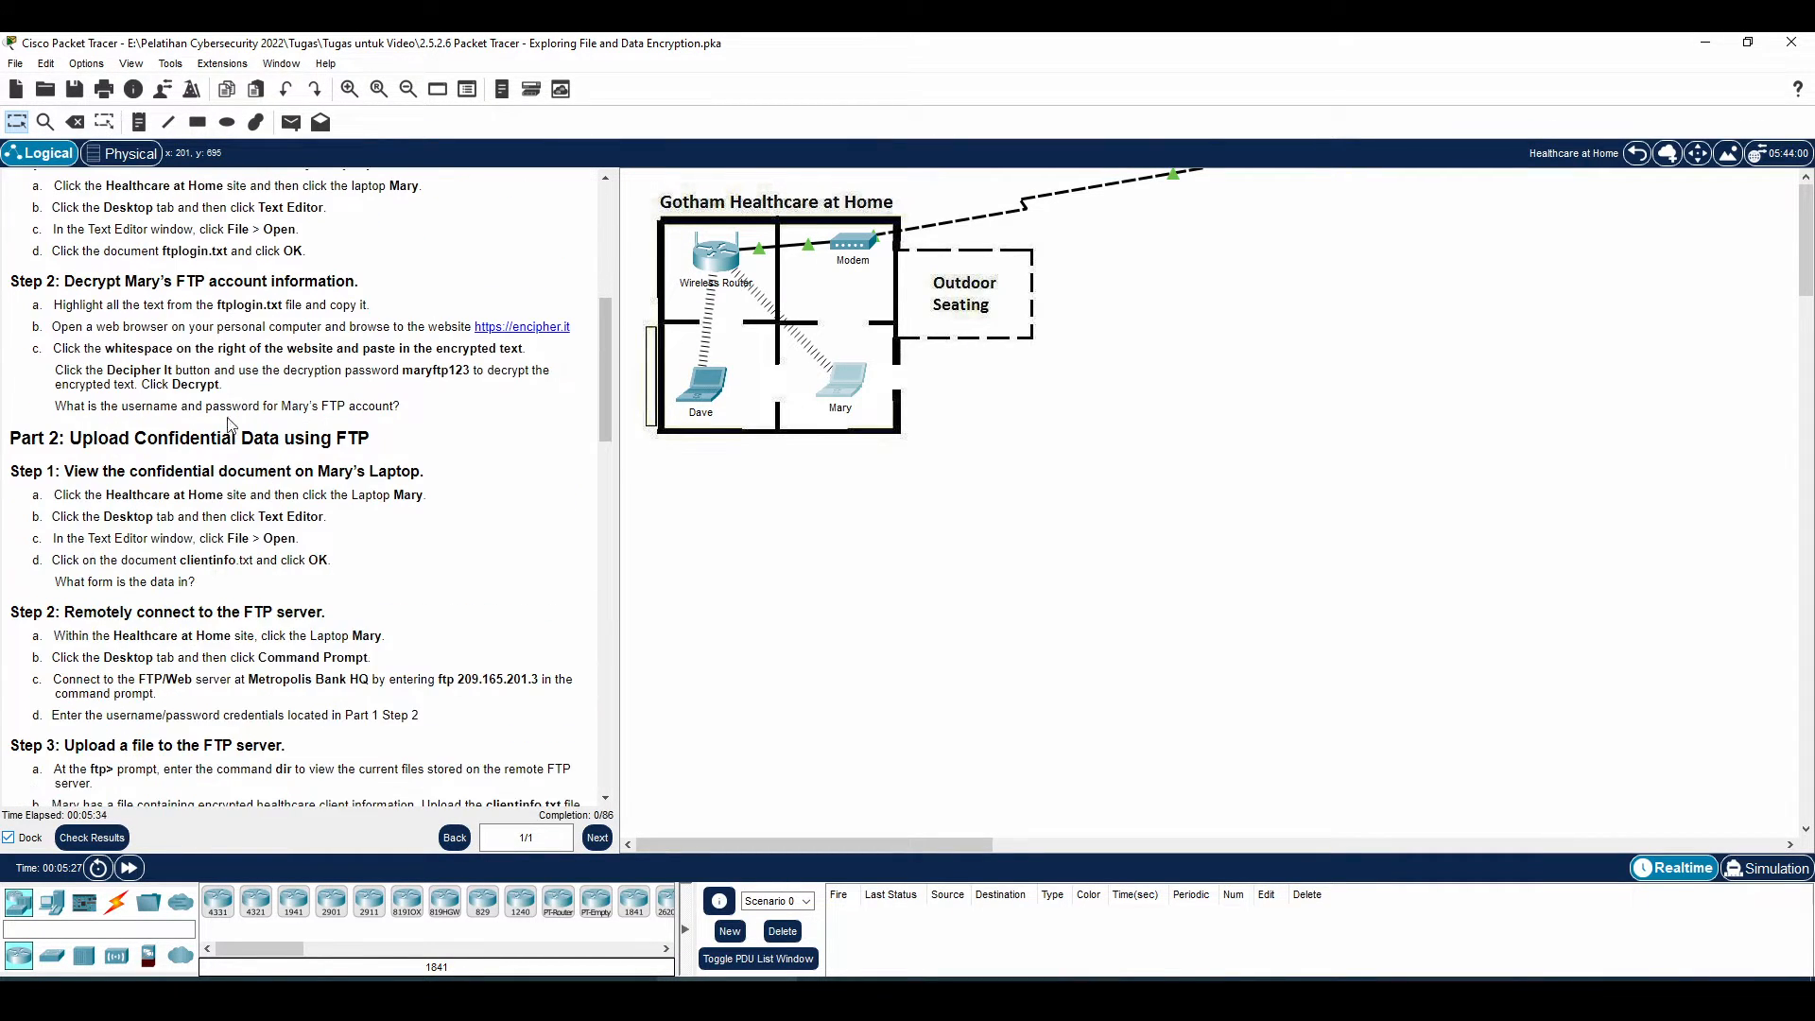
scroll(183, 522, "down", 3)
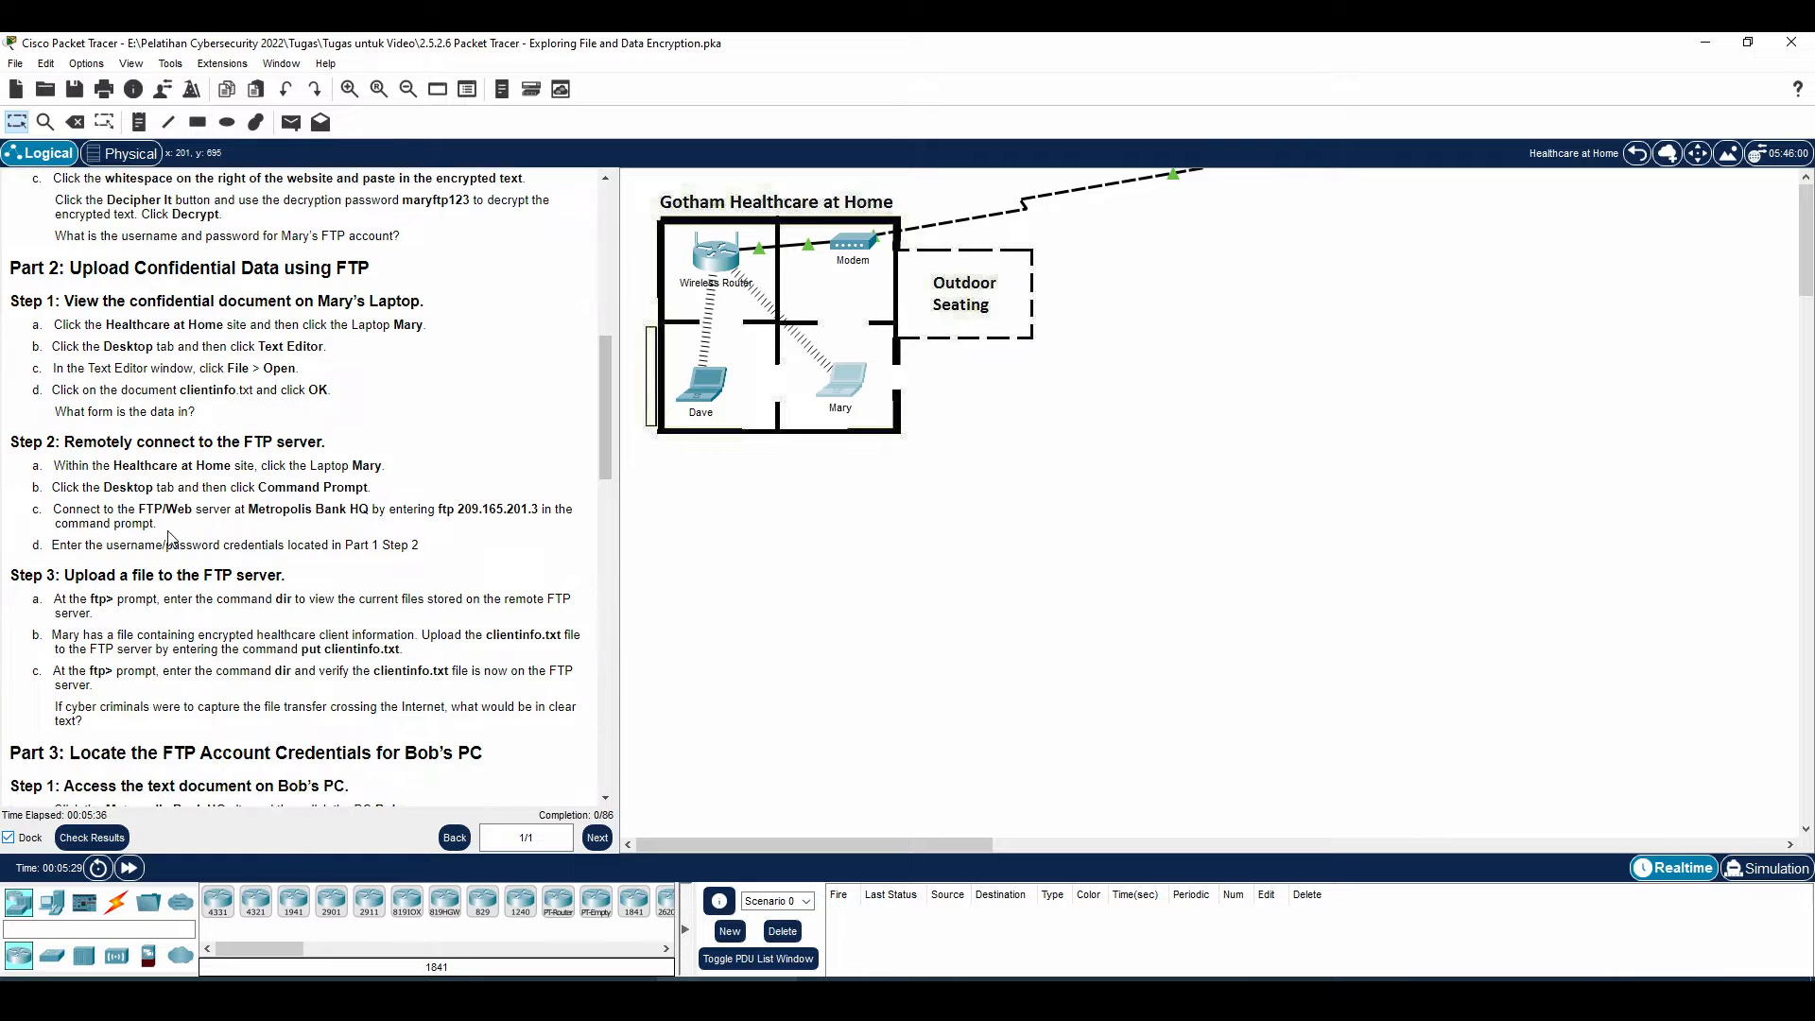
left_click_drag(54, 509, 334, 546)
left_click_drag(157, 598, 423, 707)
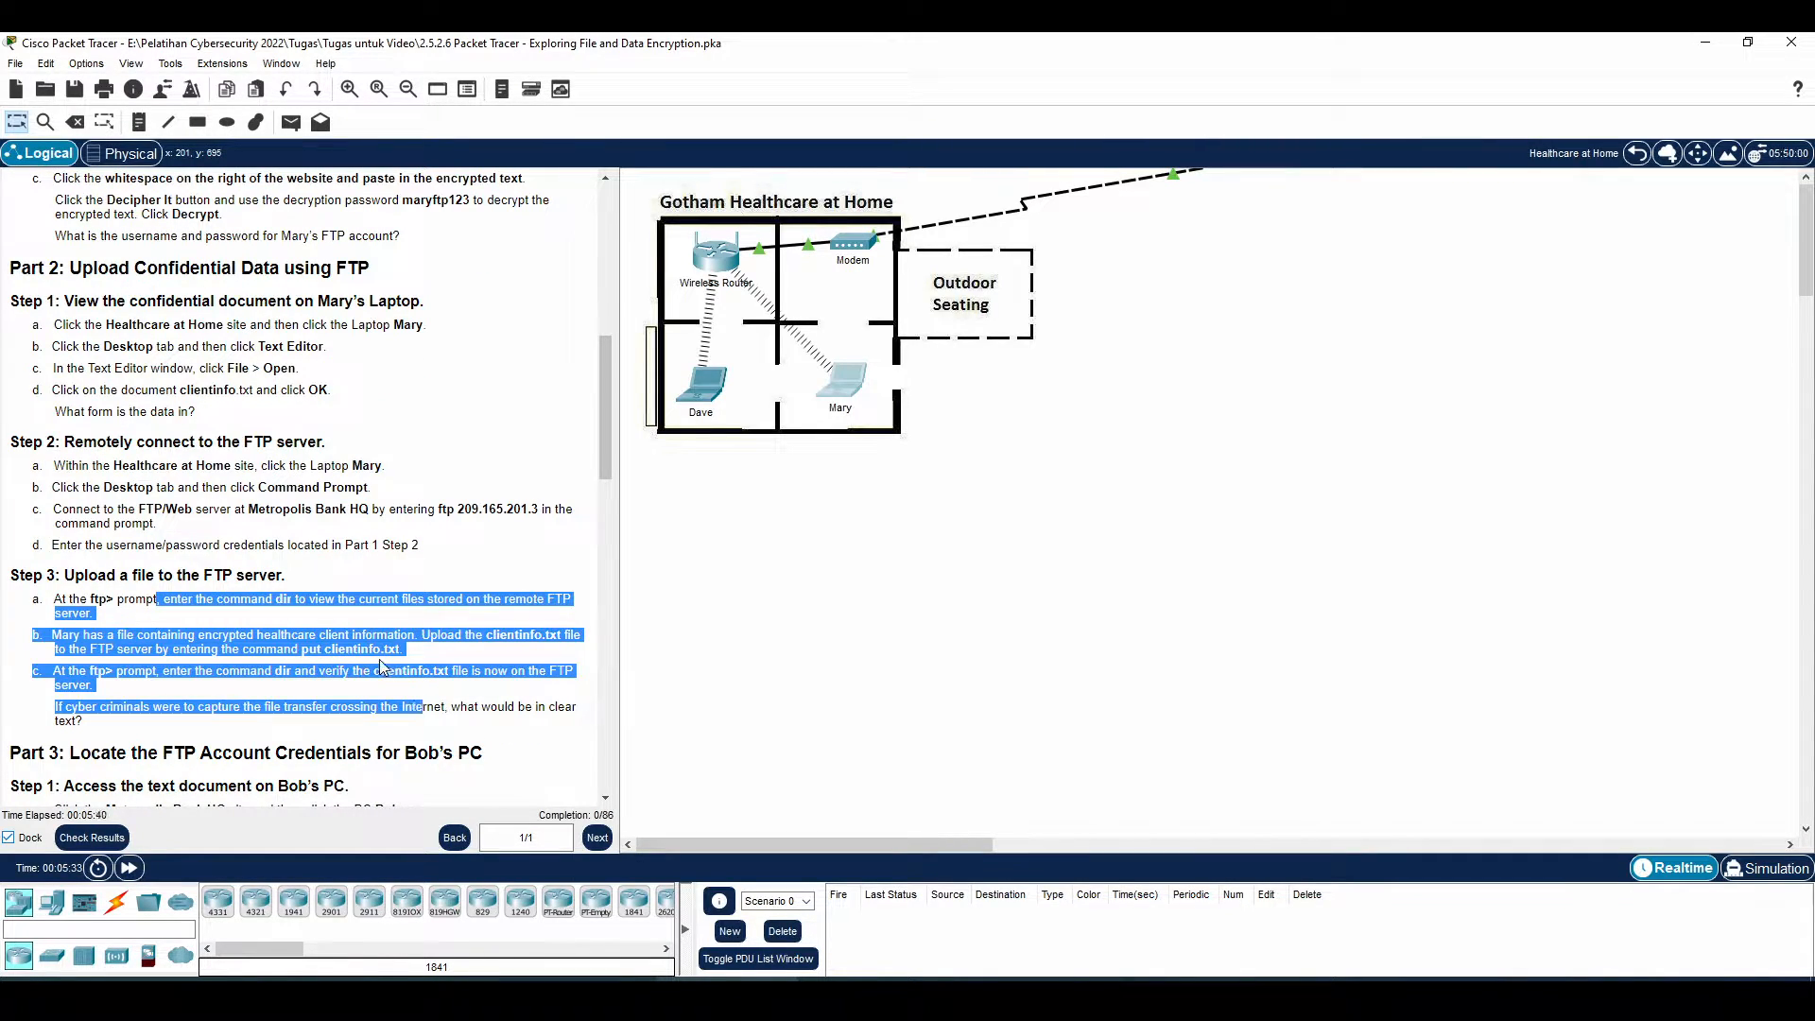
left_click_drag(267, 649, 405, 652)
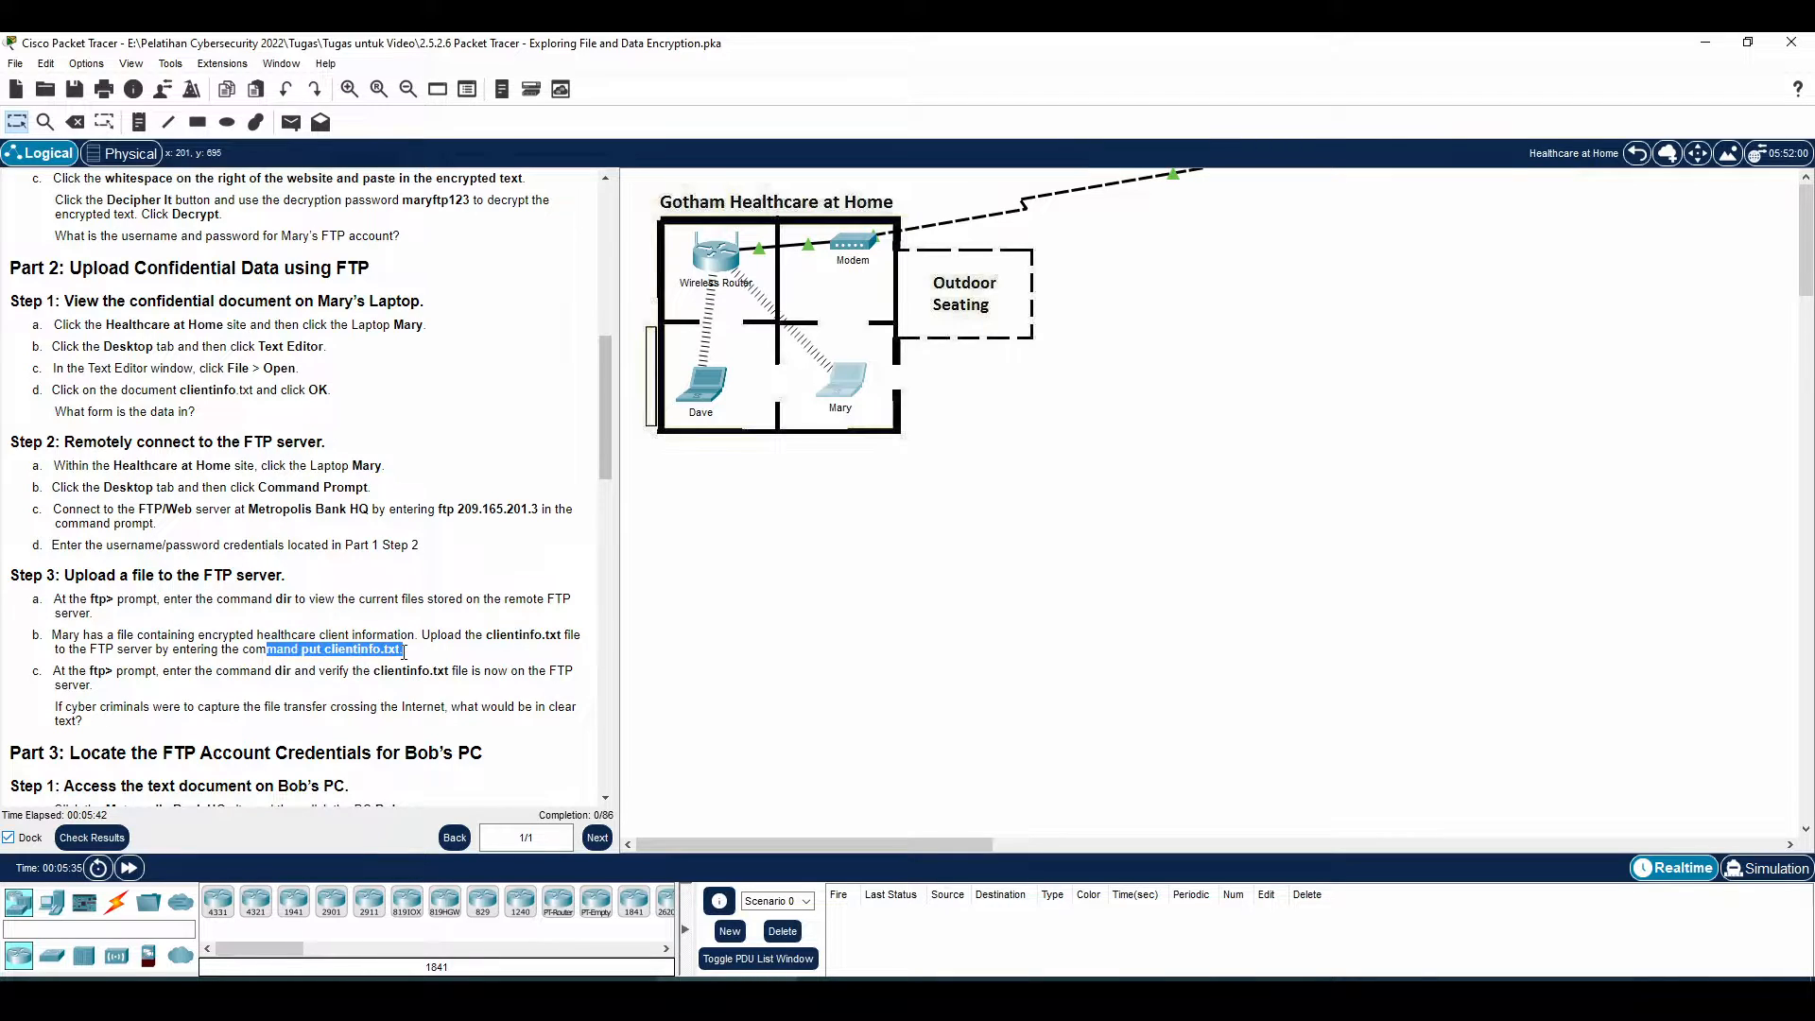
key("alt+Tab")
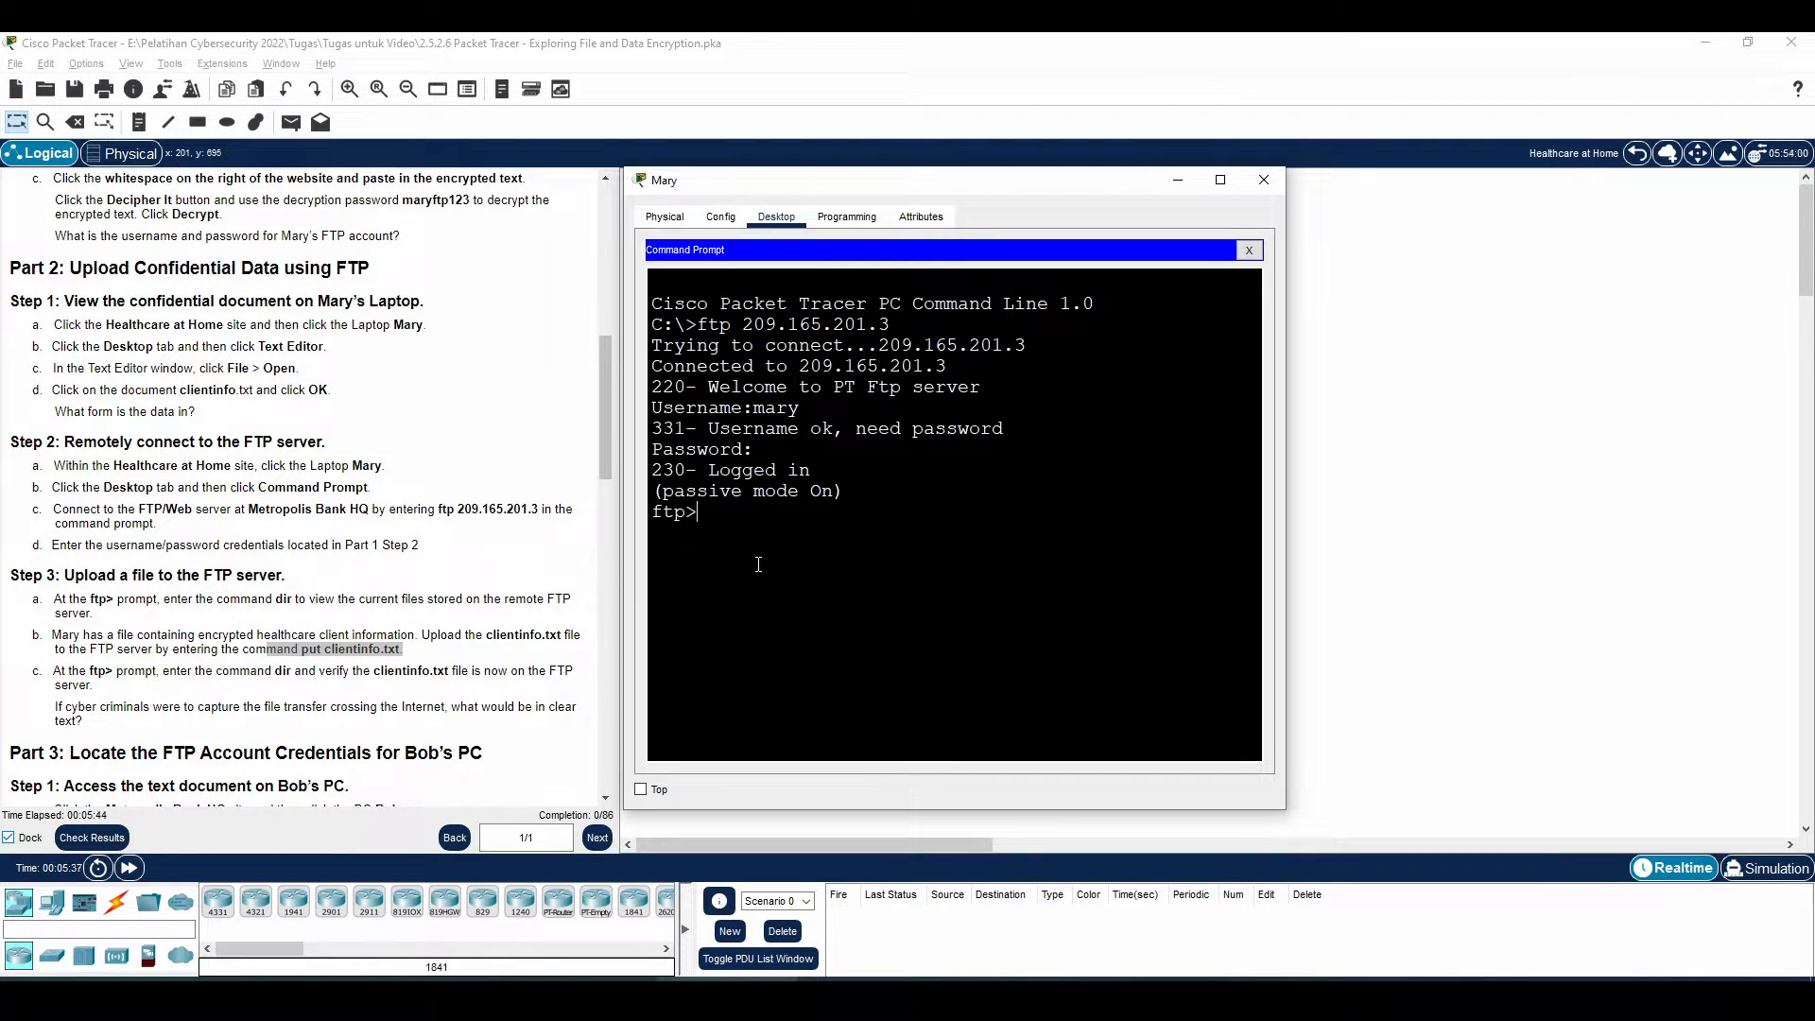
Upload clientinfo.txt to the FTP server with put clientinfo.txt
type("put clientinfo.txt")
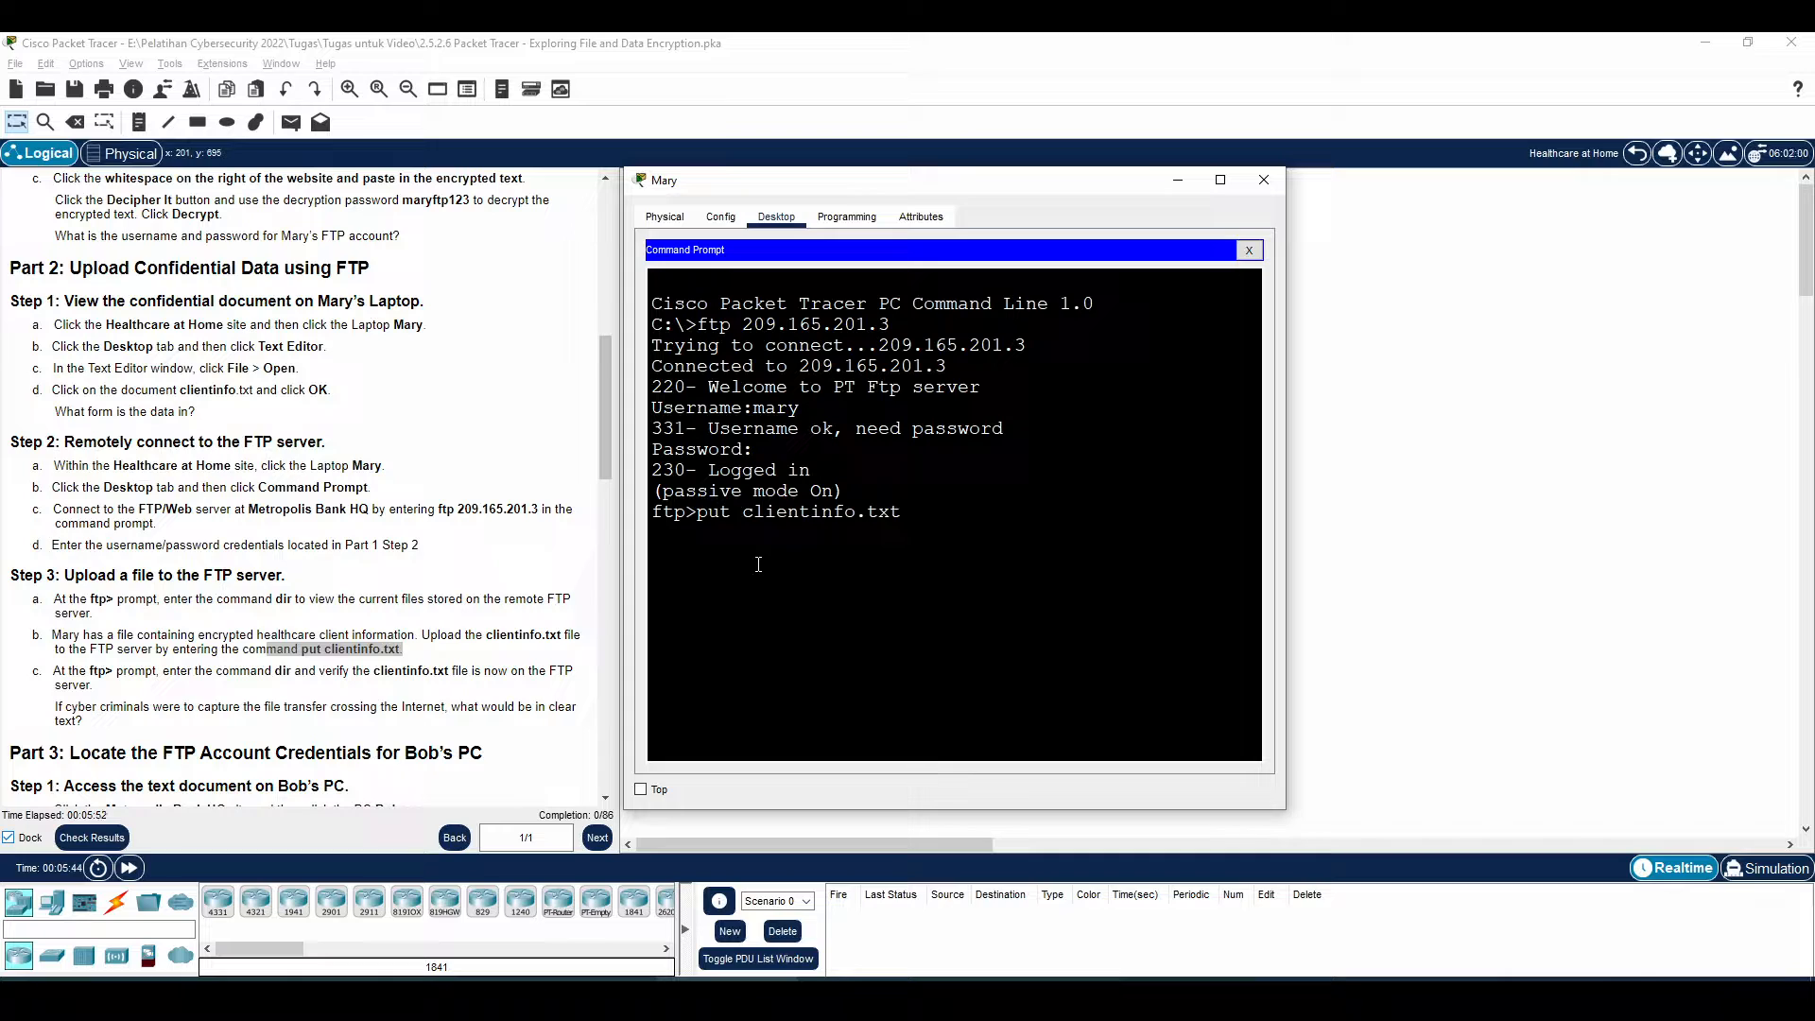
key("Return")
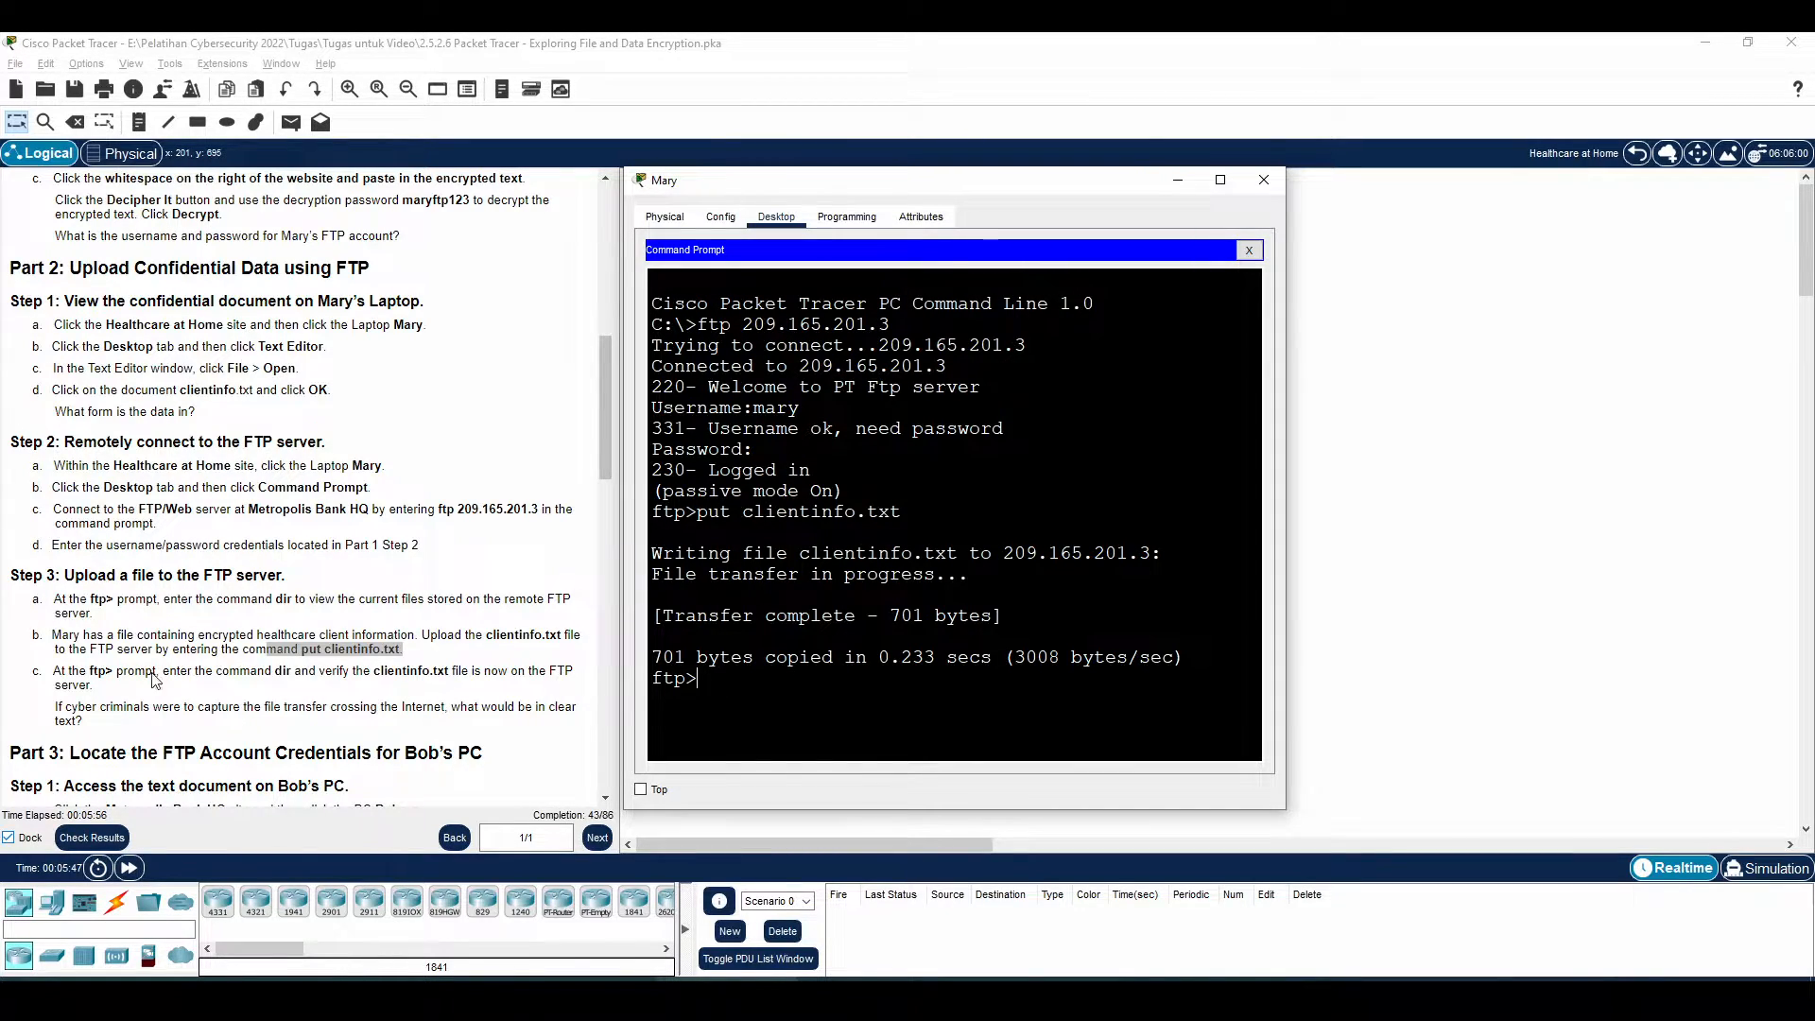
left_click(123, 672)
left_click_drag(117, 672, 349, 672)
Run dir and confirm clientinfo.txt appears in the server's file listing
key("alt+Tab")
type("dr")
key("BackSpace")
type("ir")
key("Return")
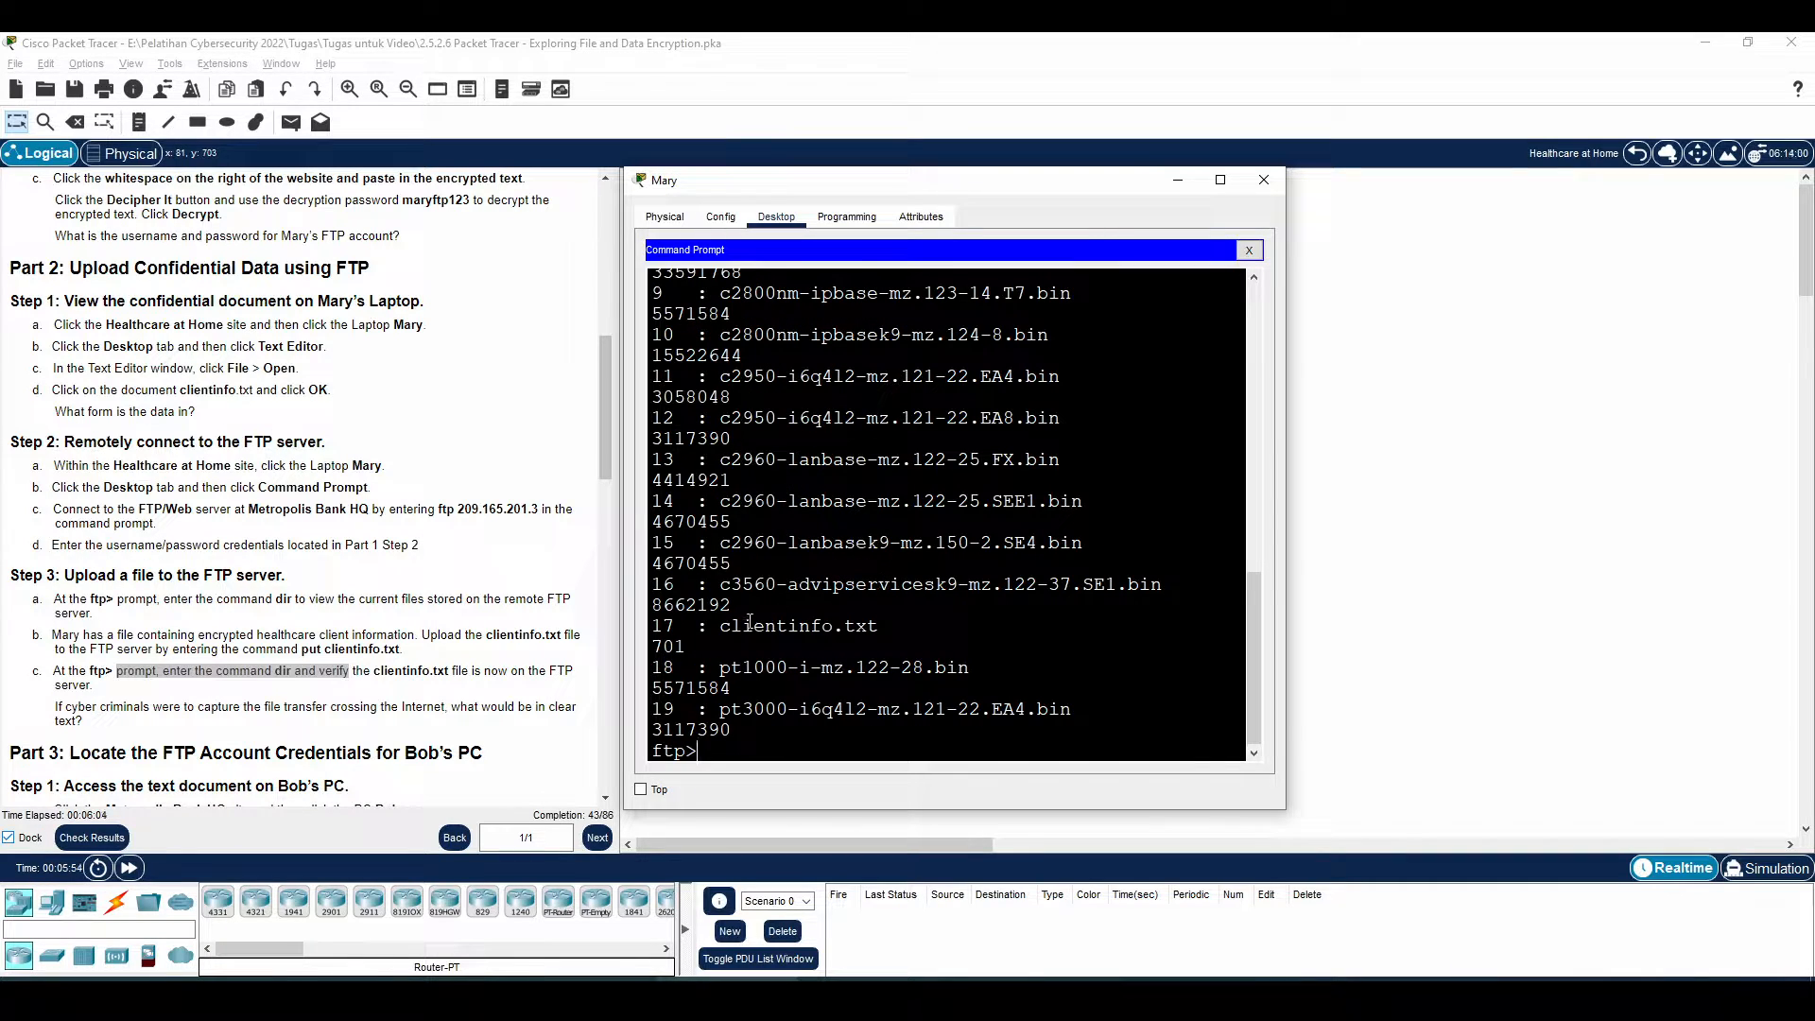
left_click_drag(700, 628, 887, 629)
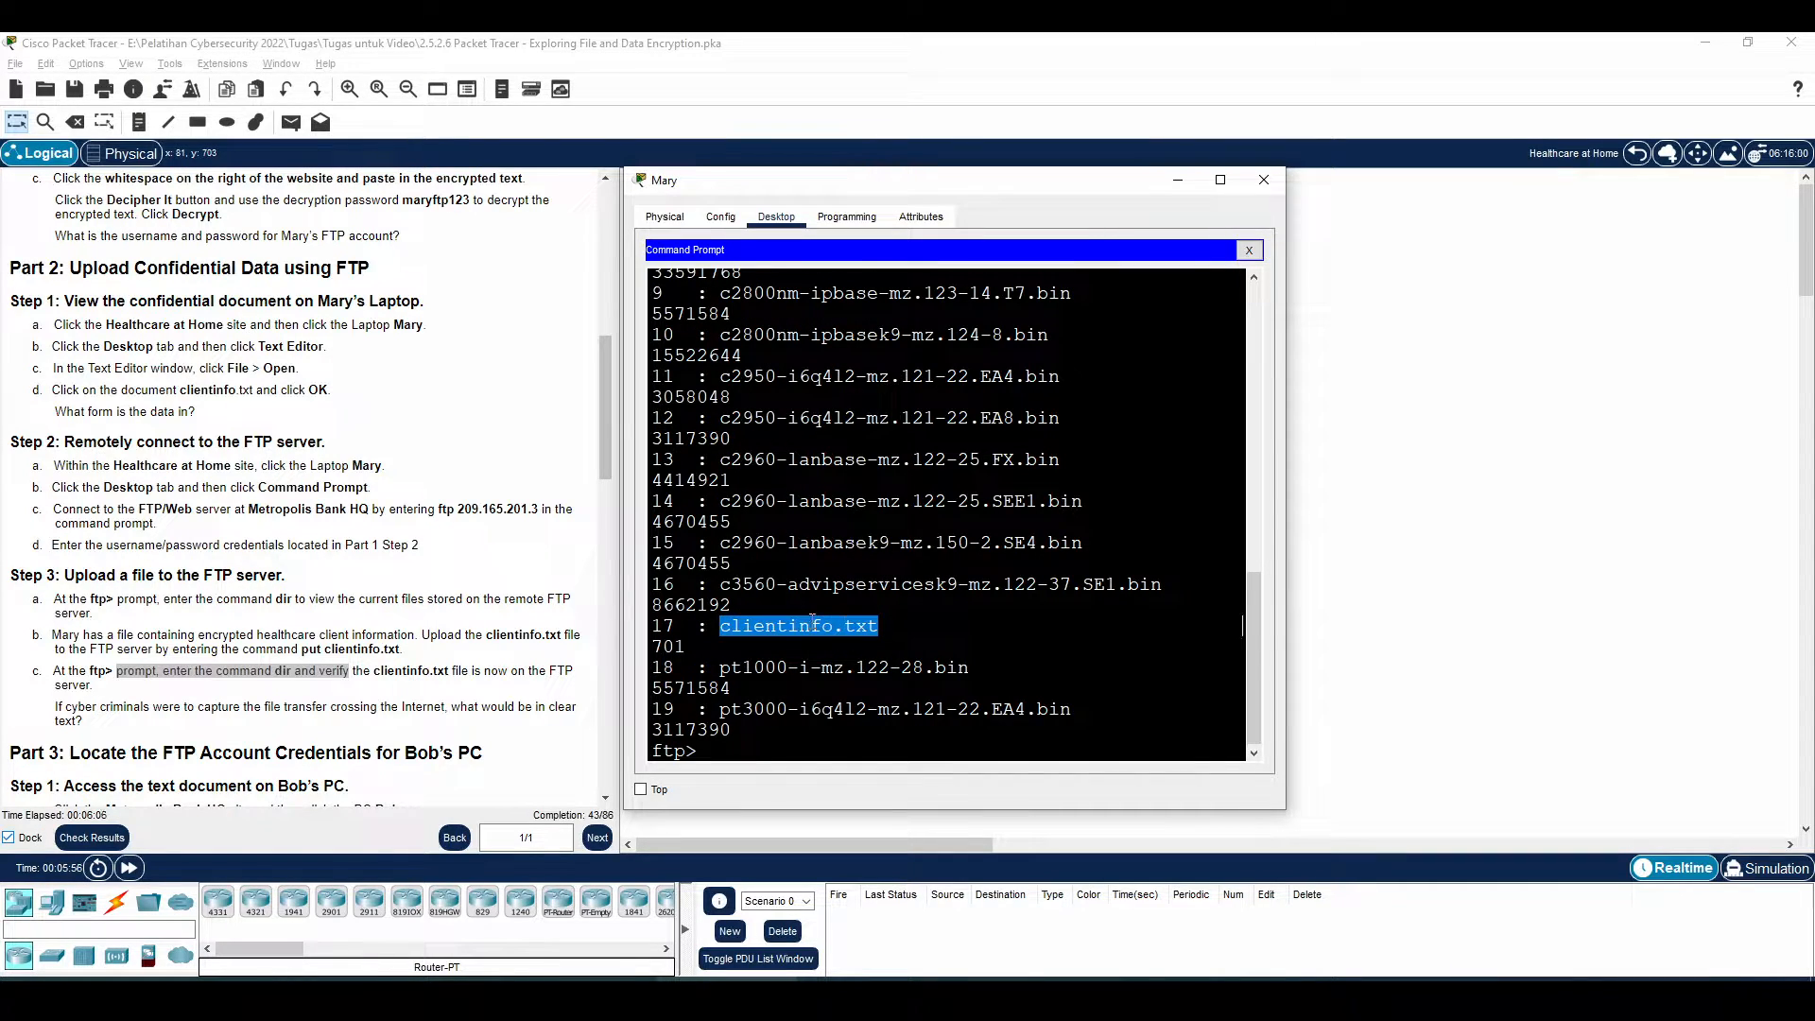
Read the clear-text question and the opening steps of Part 3 in the instructions
left_click(107, 705)
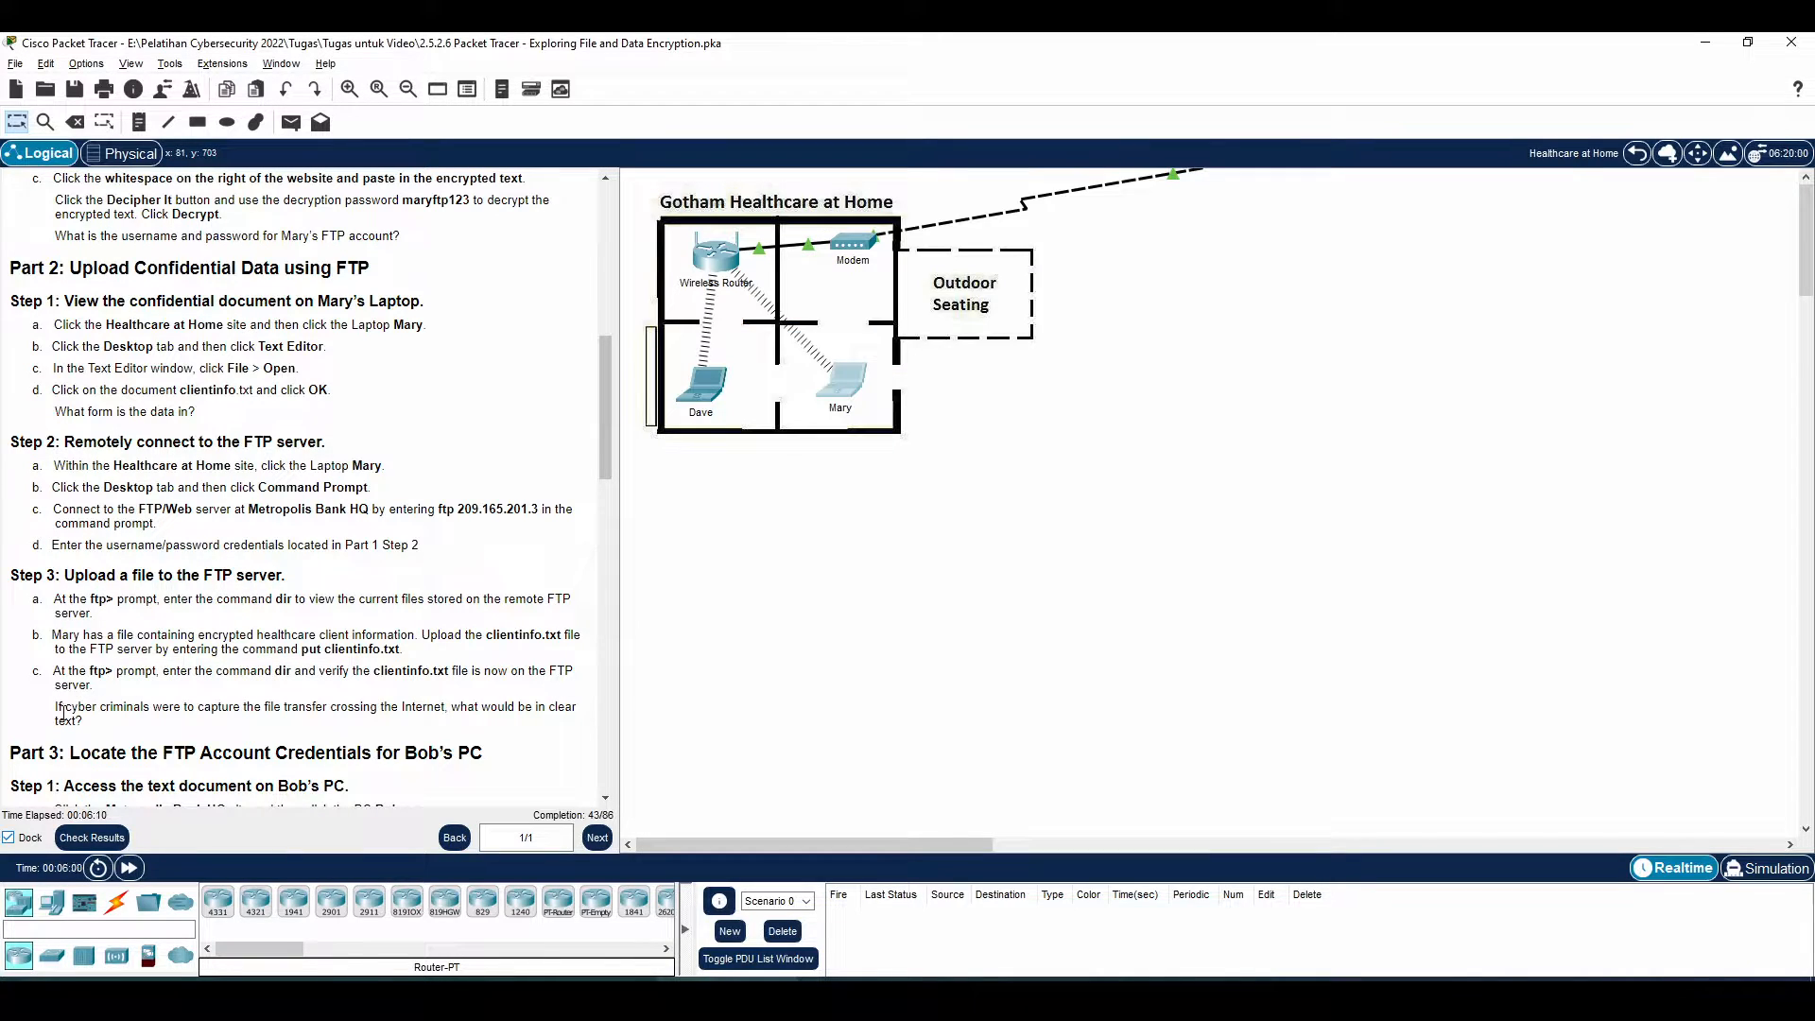
left_click_drag(54, 709, 441, 725)
left_click(442, 725)
left_click(728, 995)
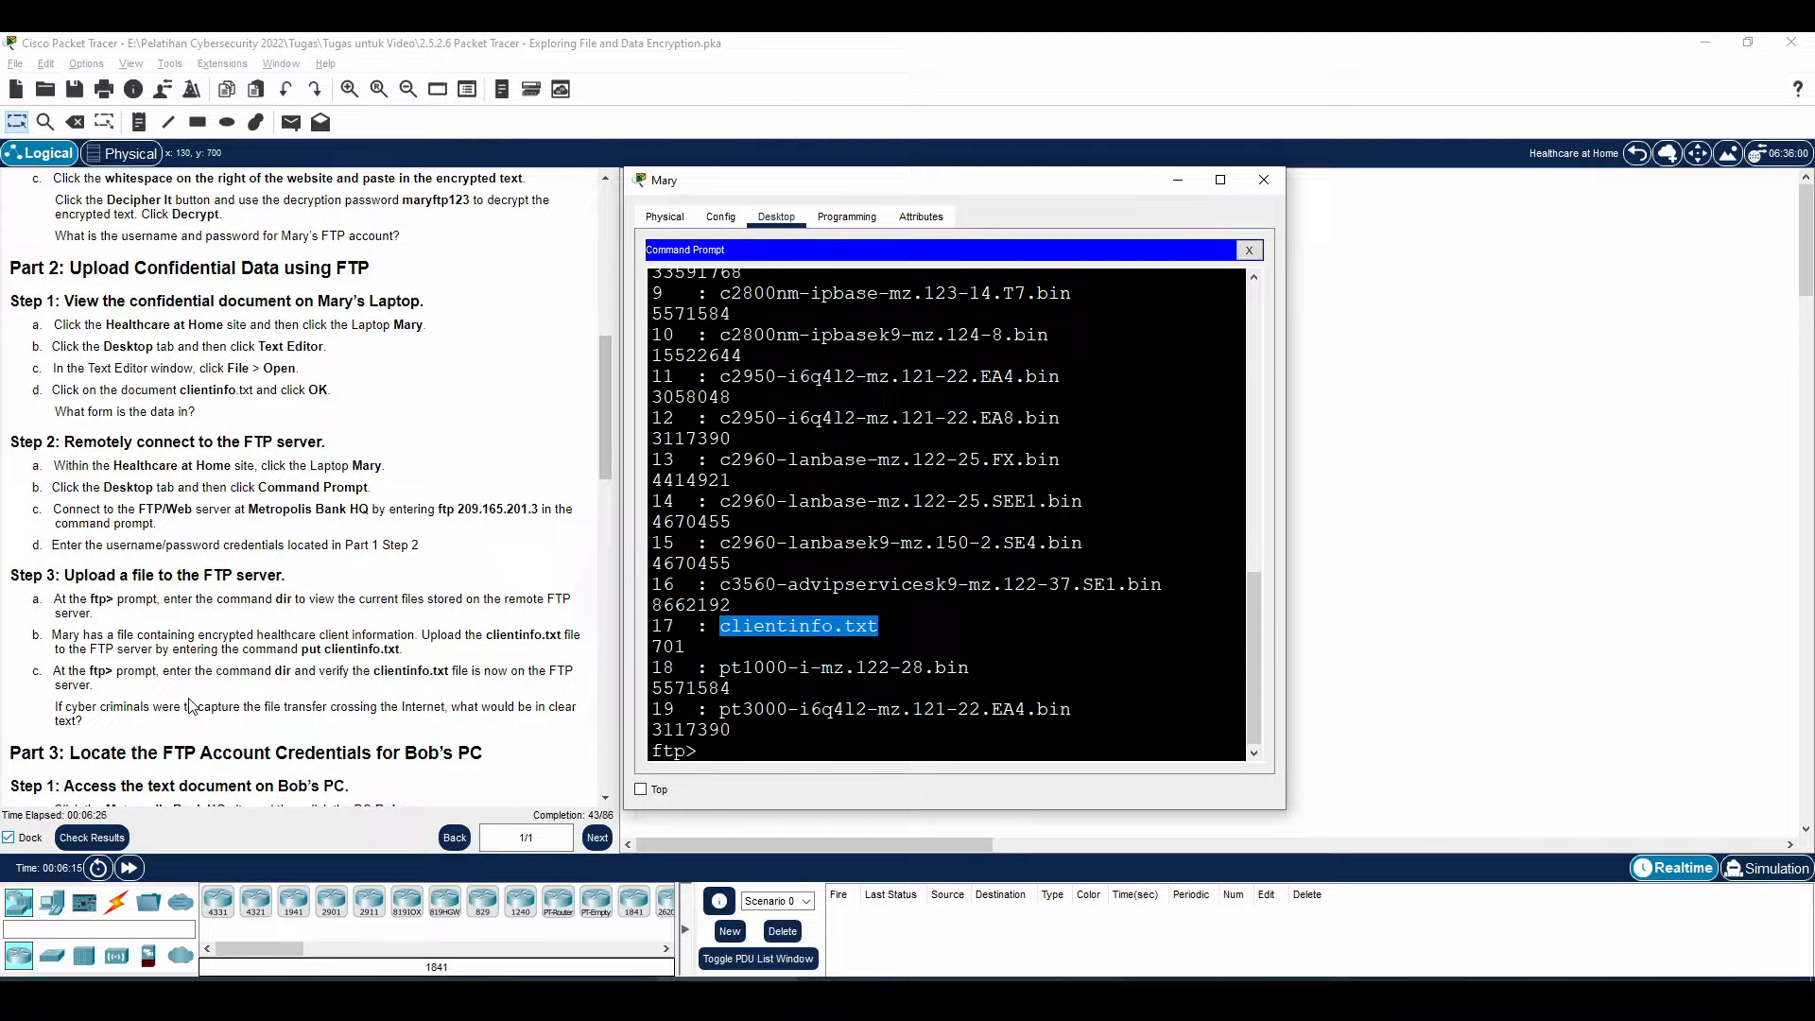
scroll(189, 704, "down", 3)
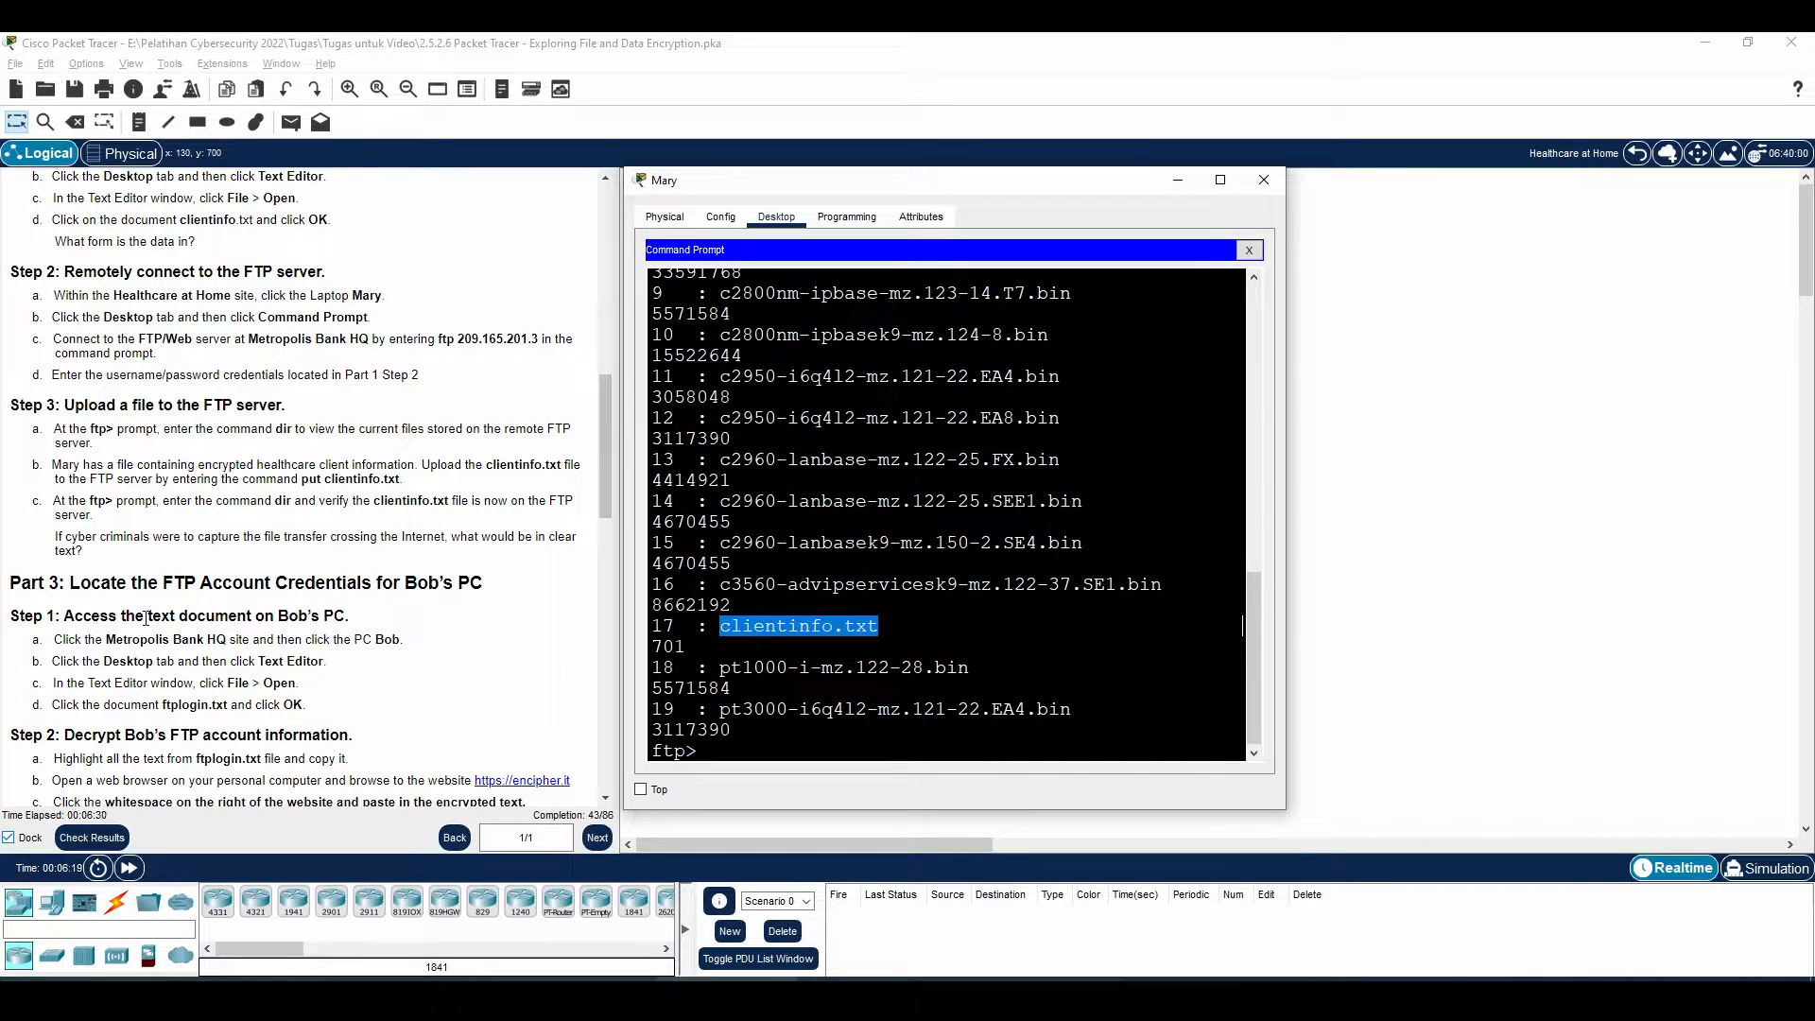
left_click_drag(71, 585, 443, 584)
scroll(204, 619, "down", 1)
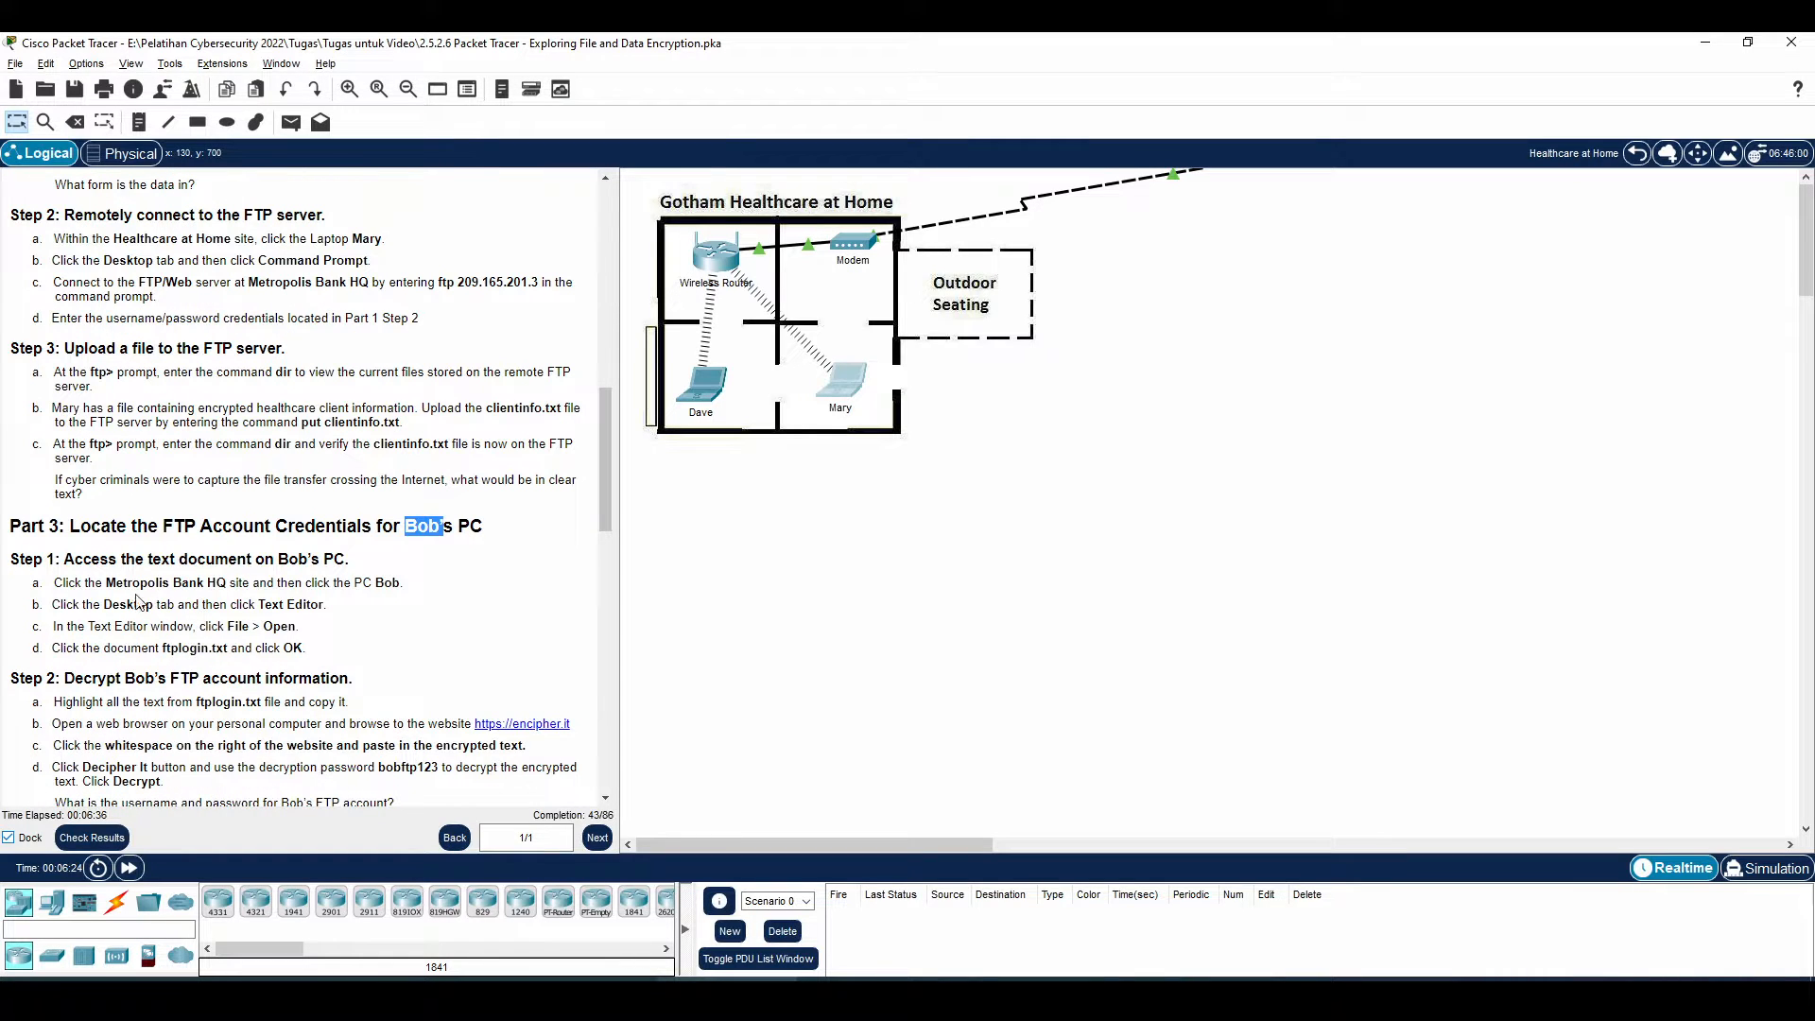
left_click_drag(102, 604, 249, 582)
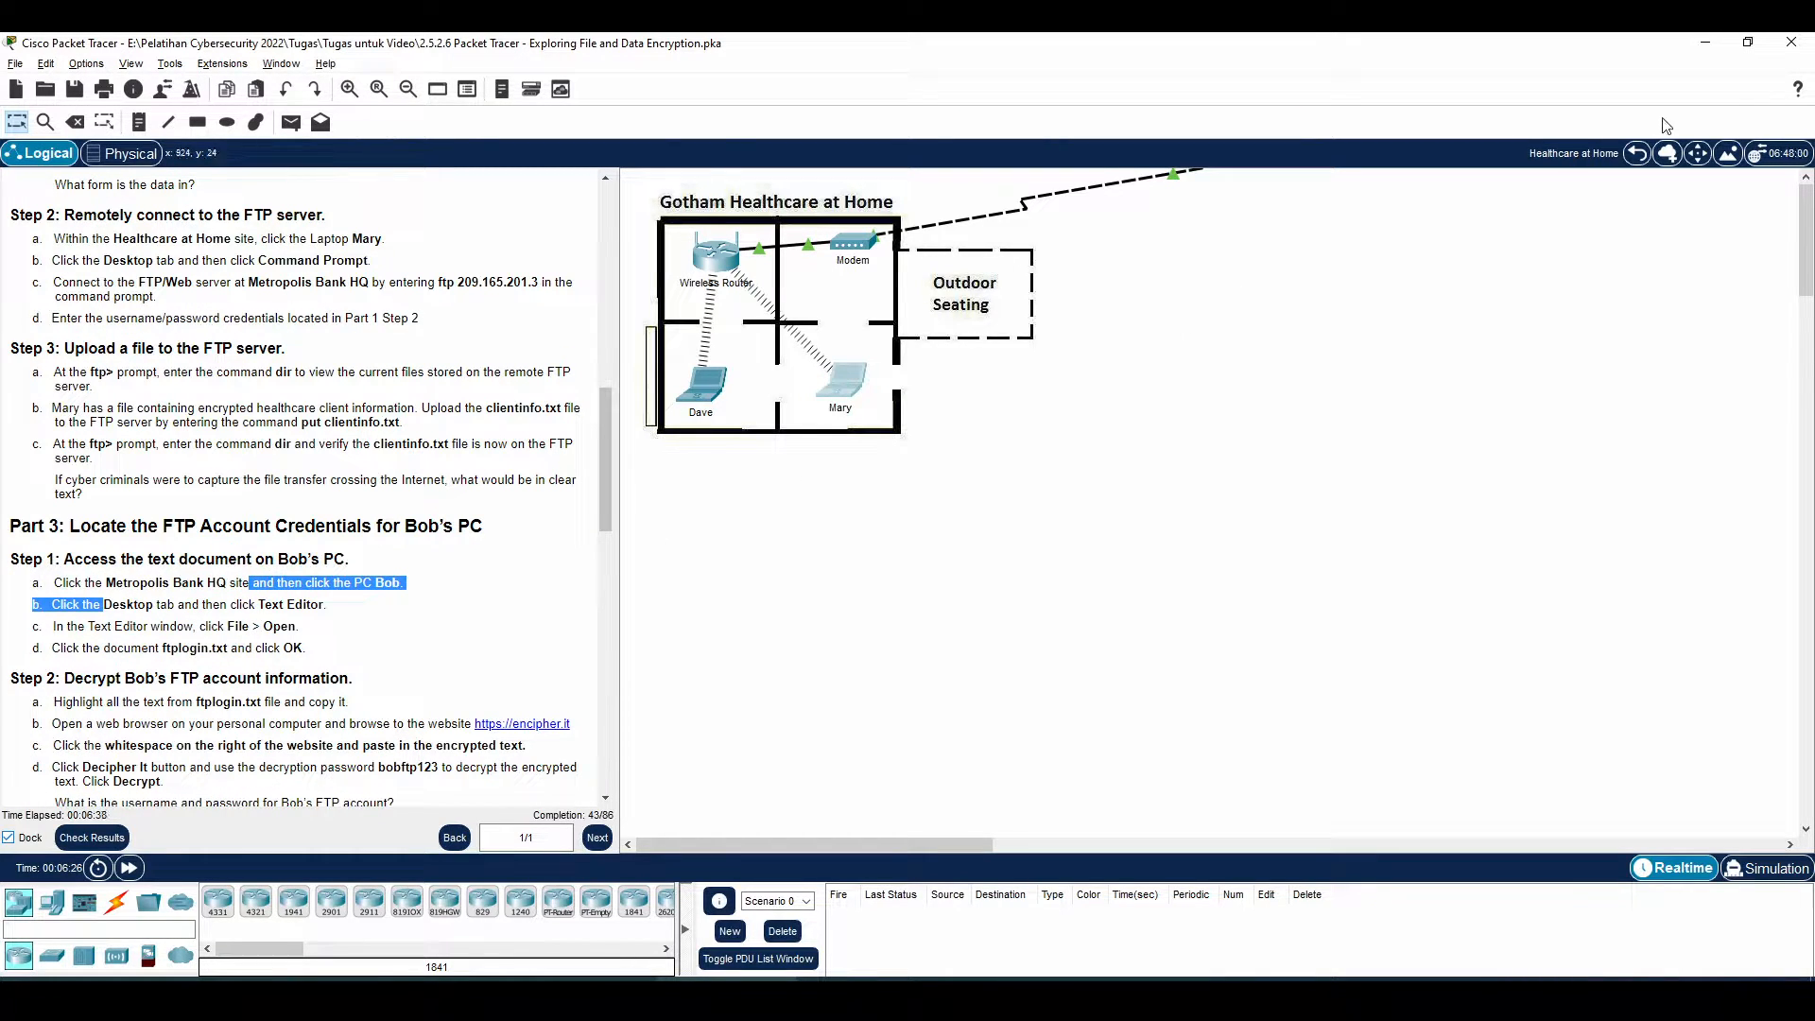
Go to the Metropolis Bank HQ site and launch the office PC's Text Editor
left_click(1636, 153)
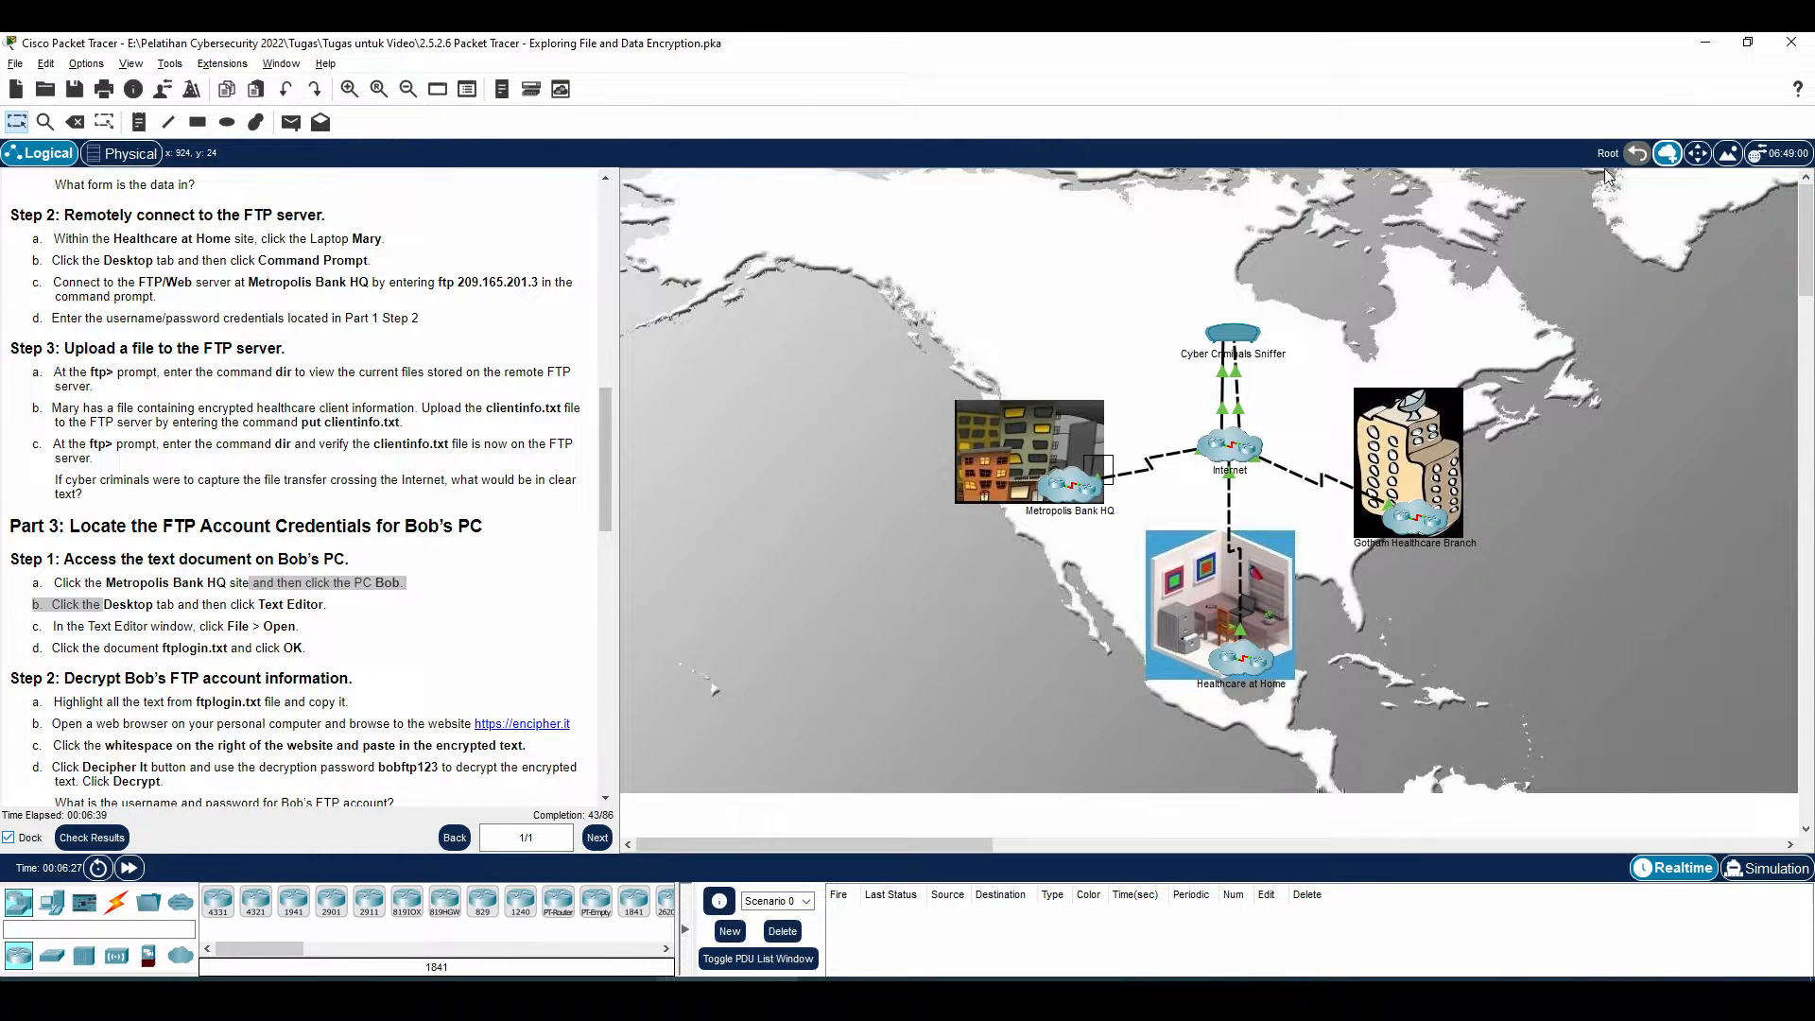
left_click(1078, 489)
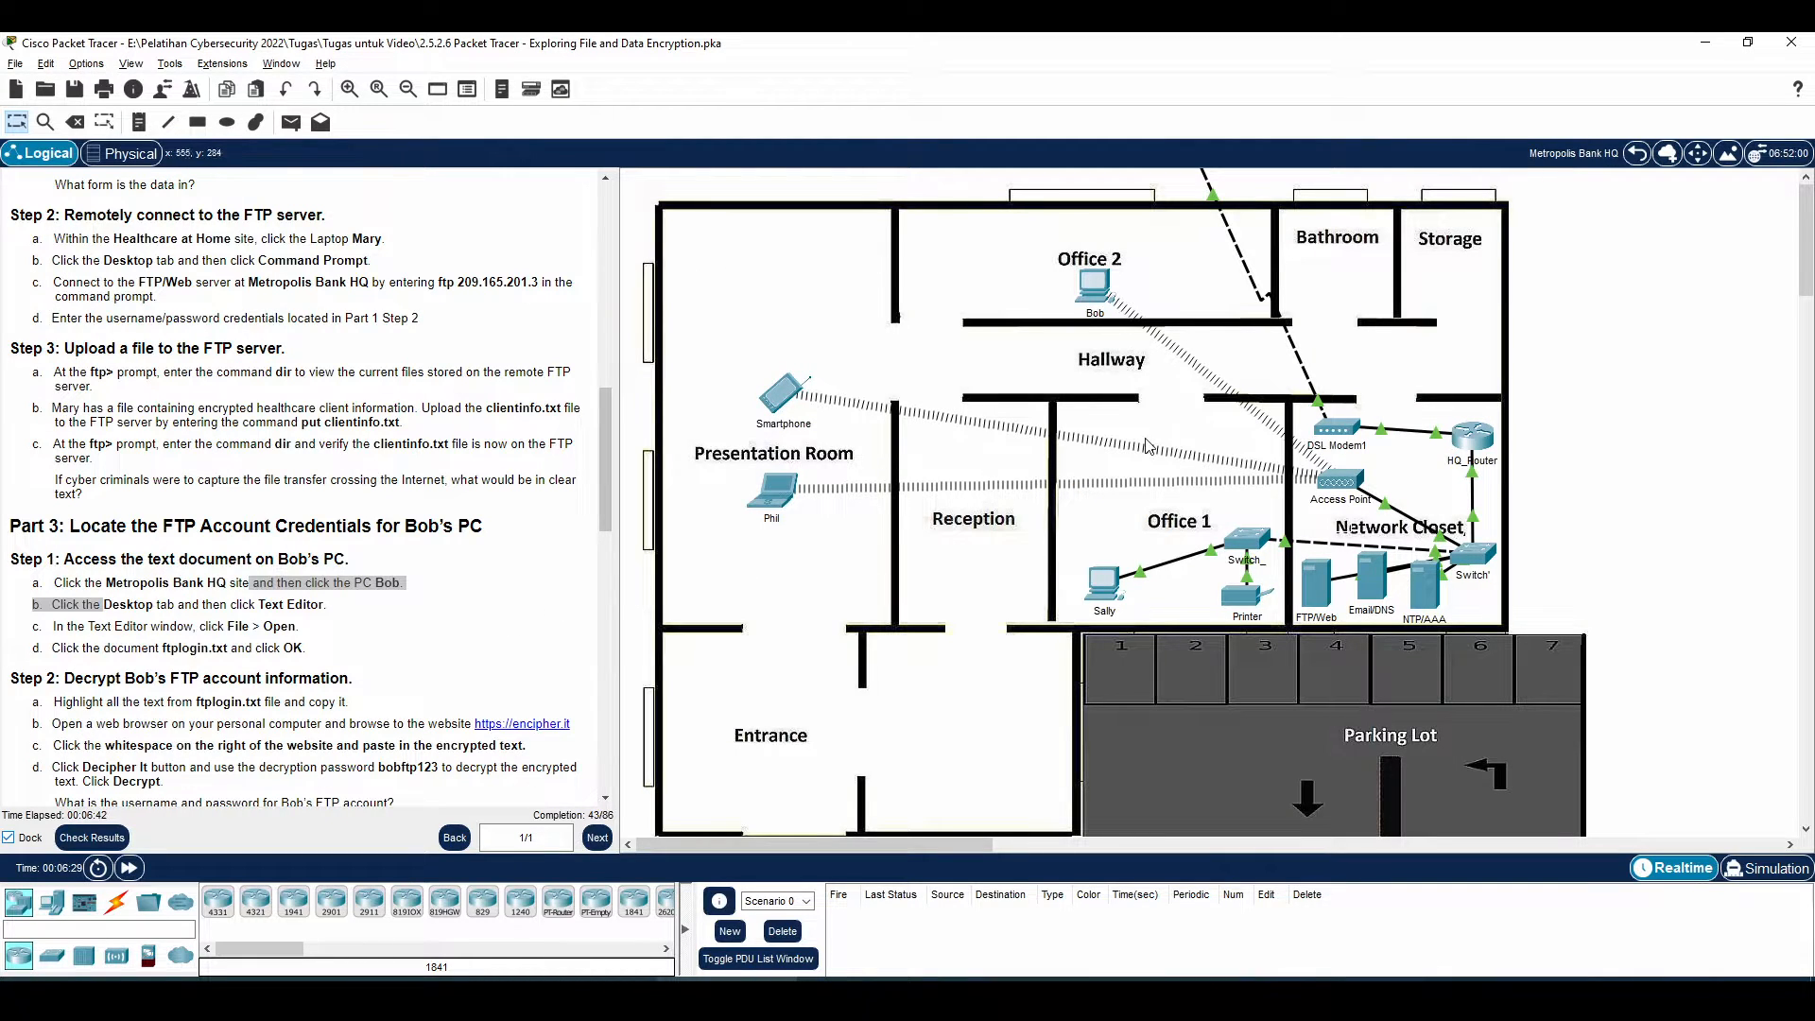
left_click(1093, 285)
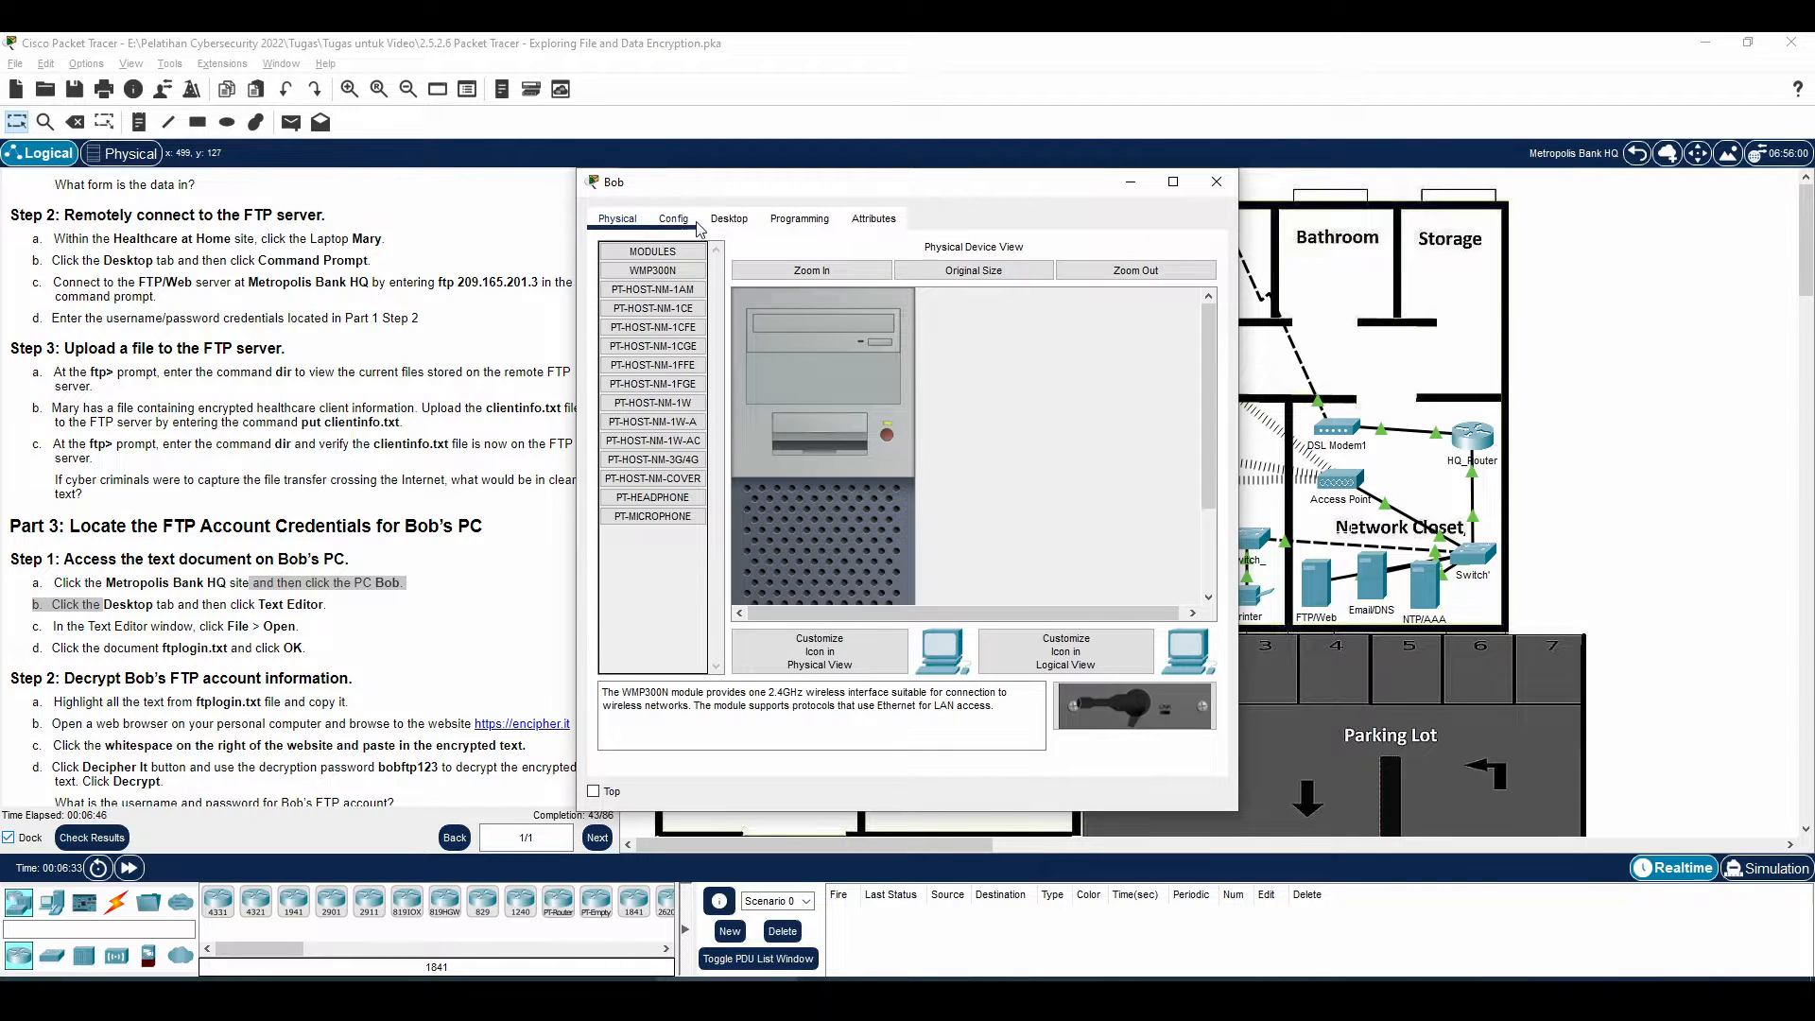
left_click(729, 218)
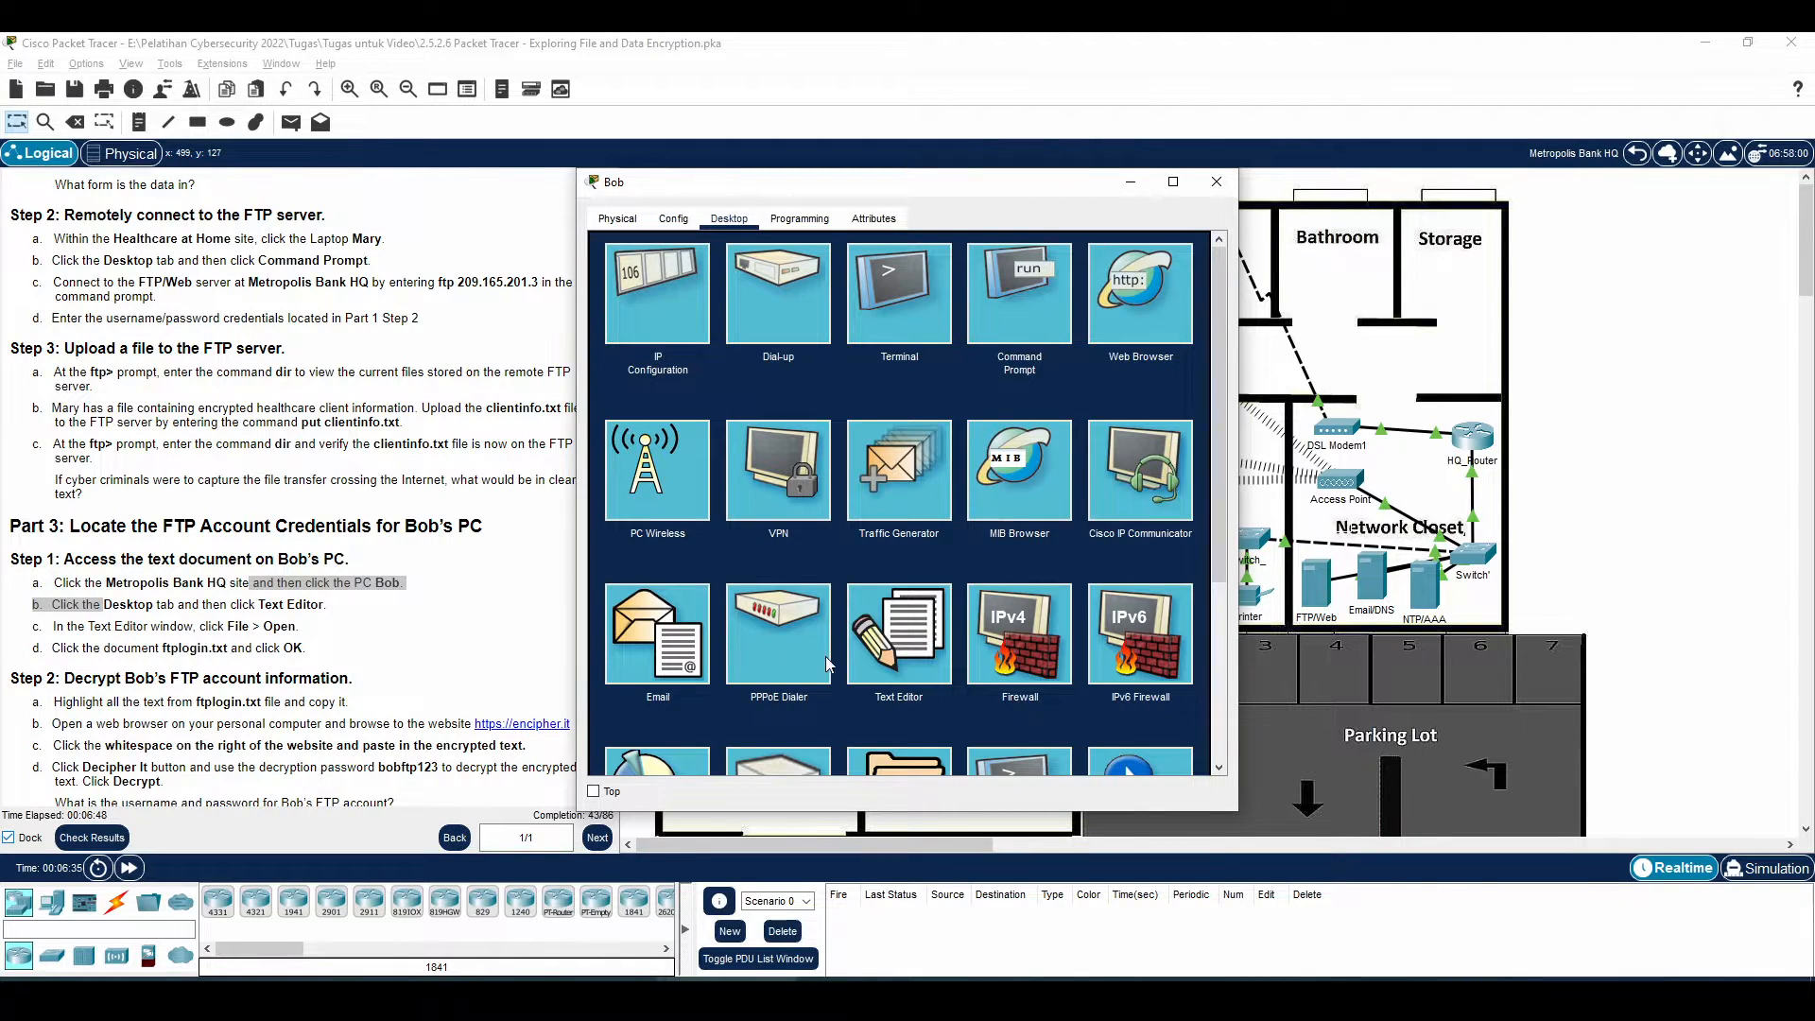
left_click(897, 635)
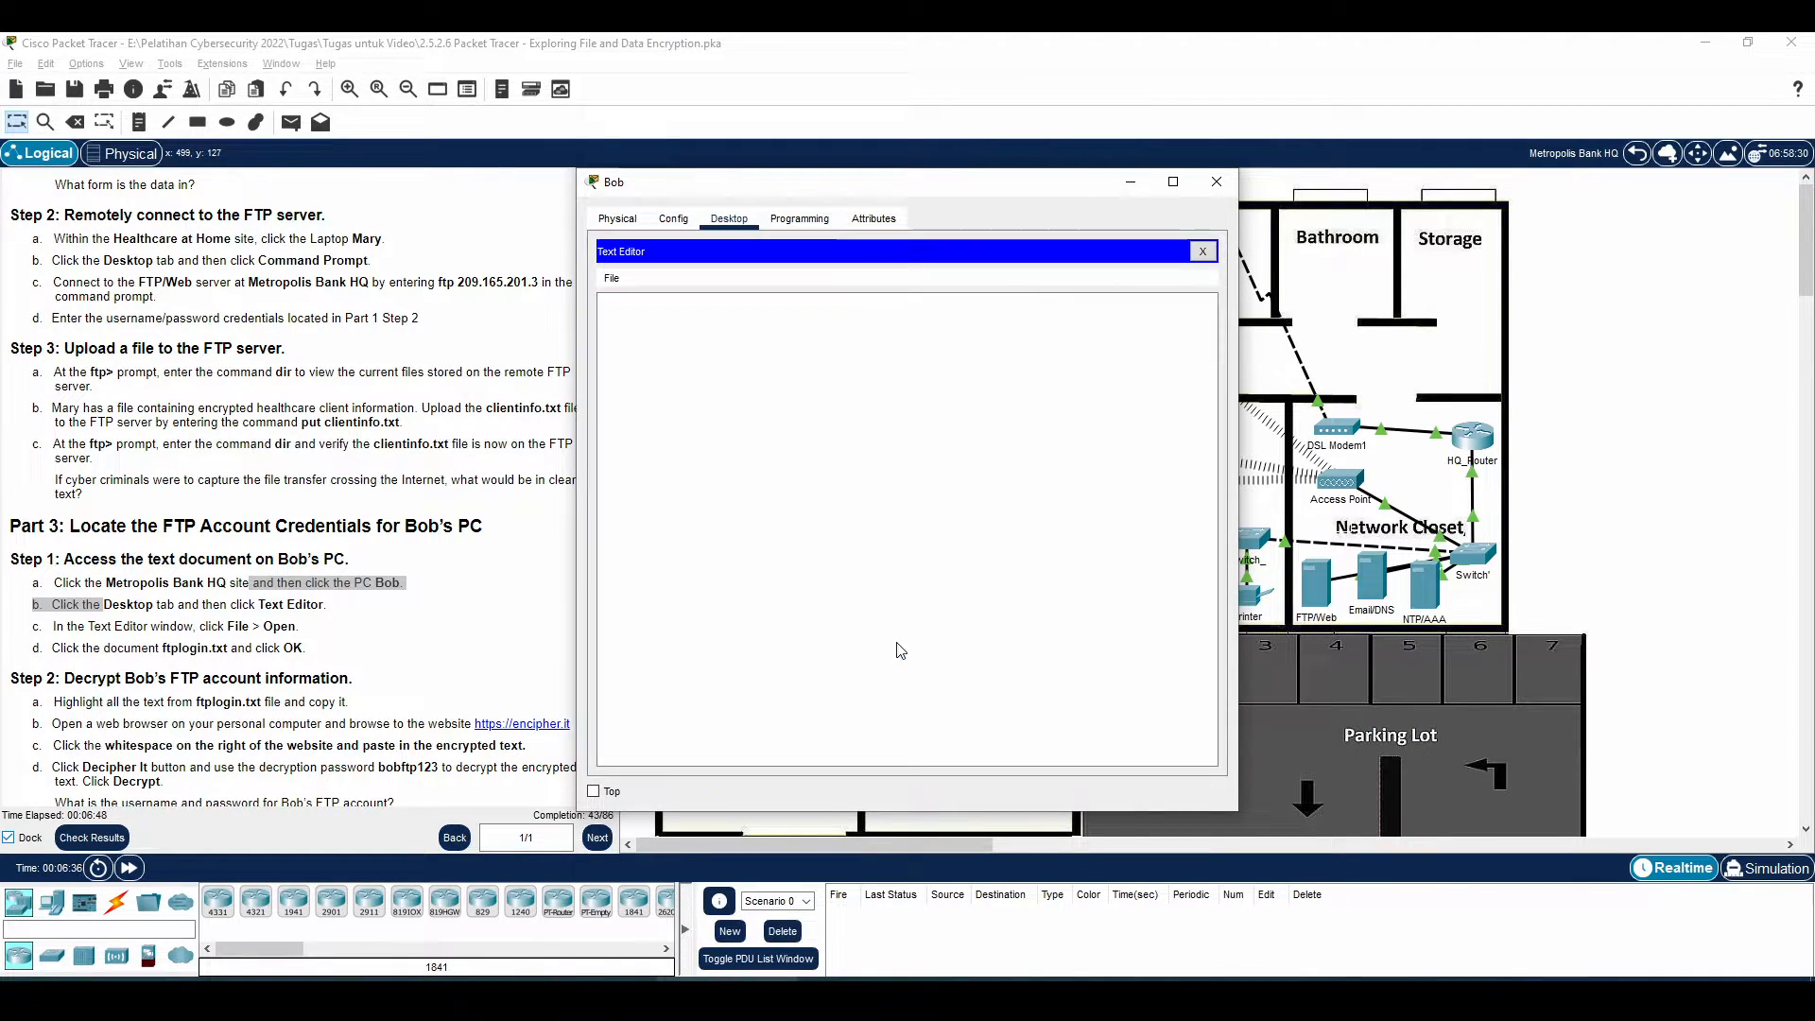
Open ftplogin.txt on the bank PC and select its encrypted login text
left_click(612, 278)
left_click(640, 321)
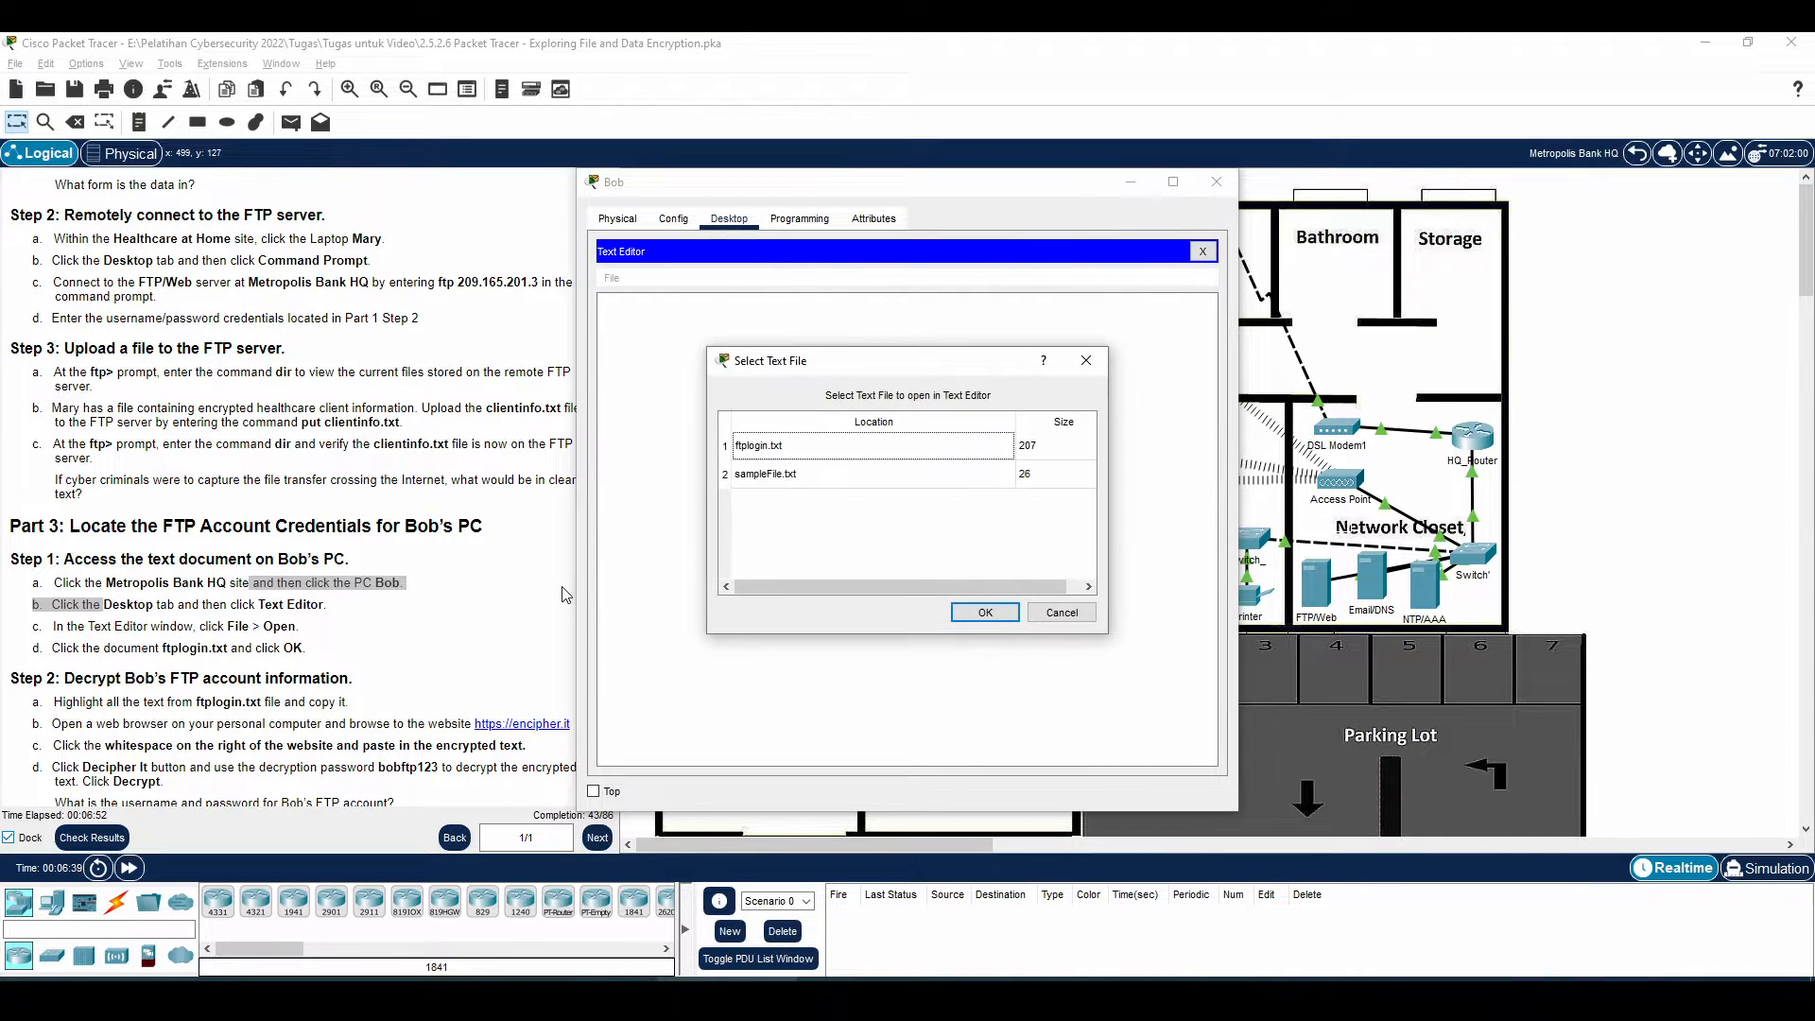
left_click(783, 456)
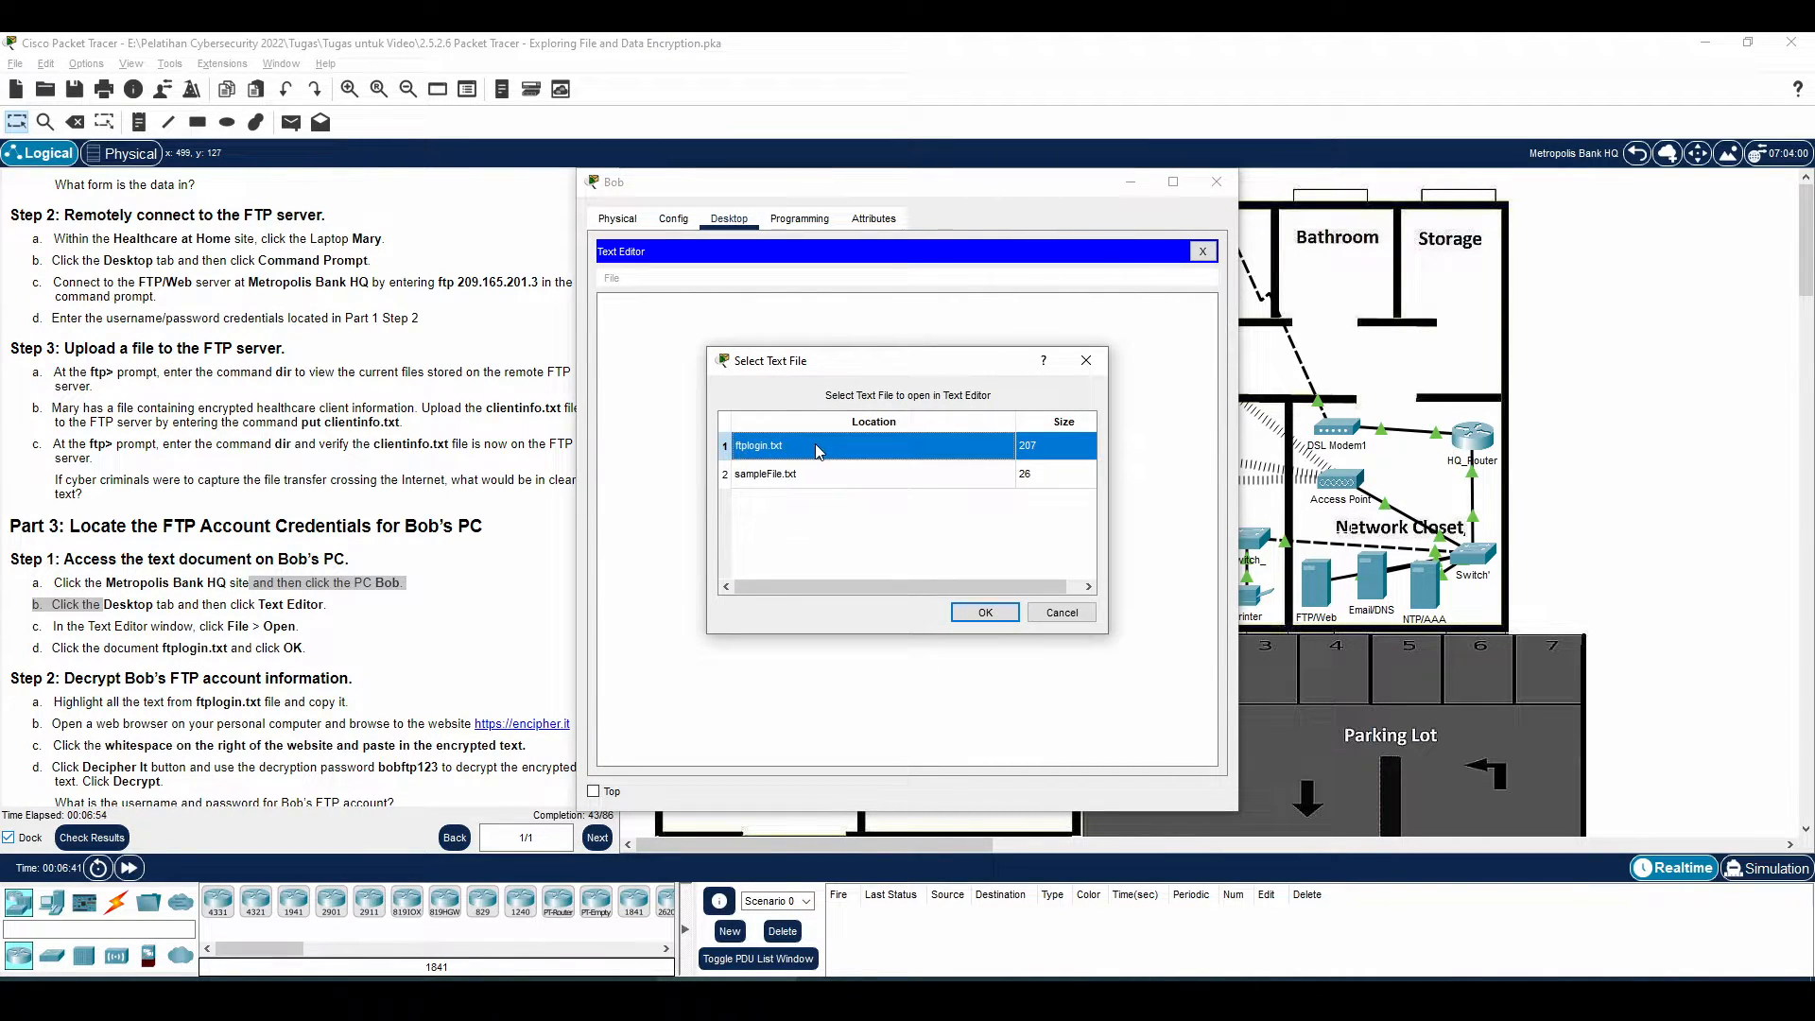
left_click(985, 612)
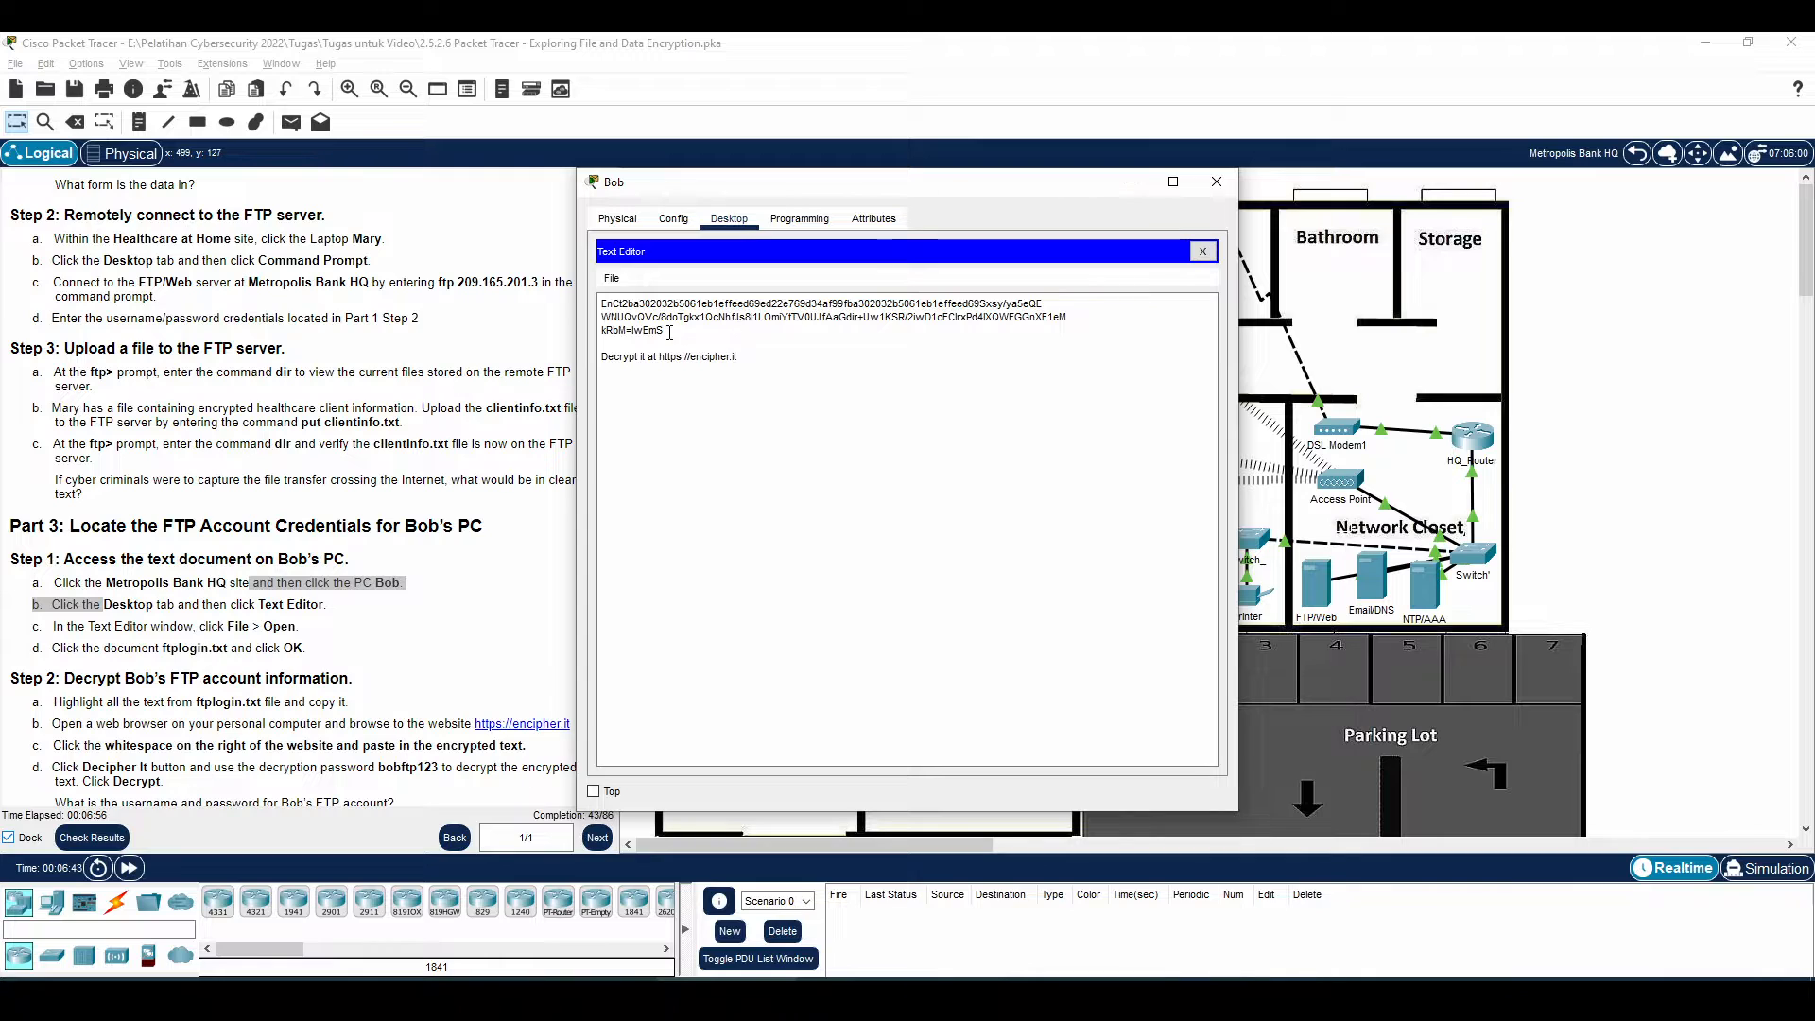
left_click_drag(666, 331, 597, 305)
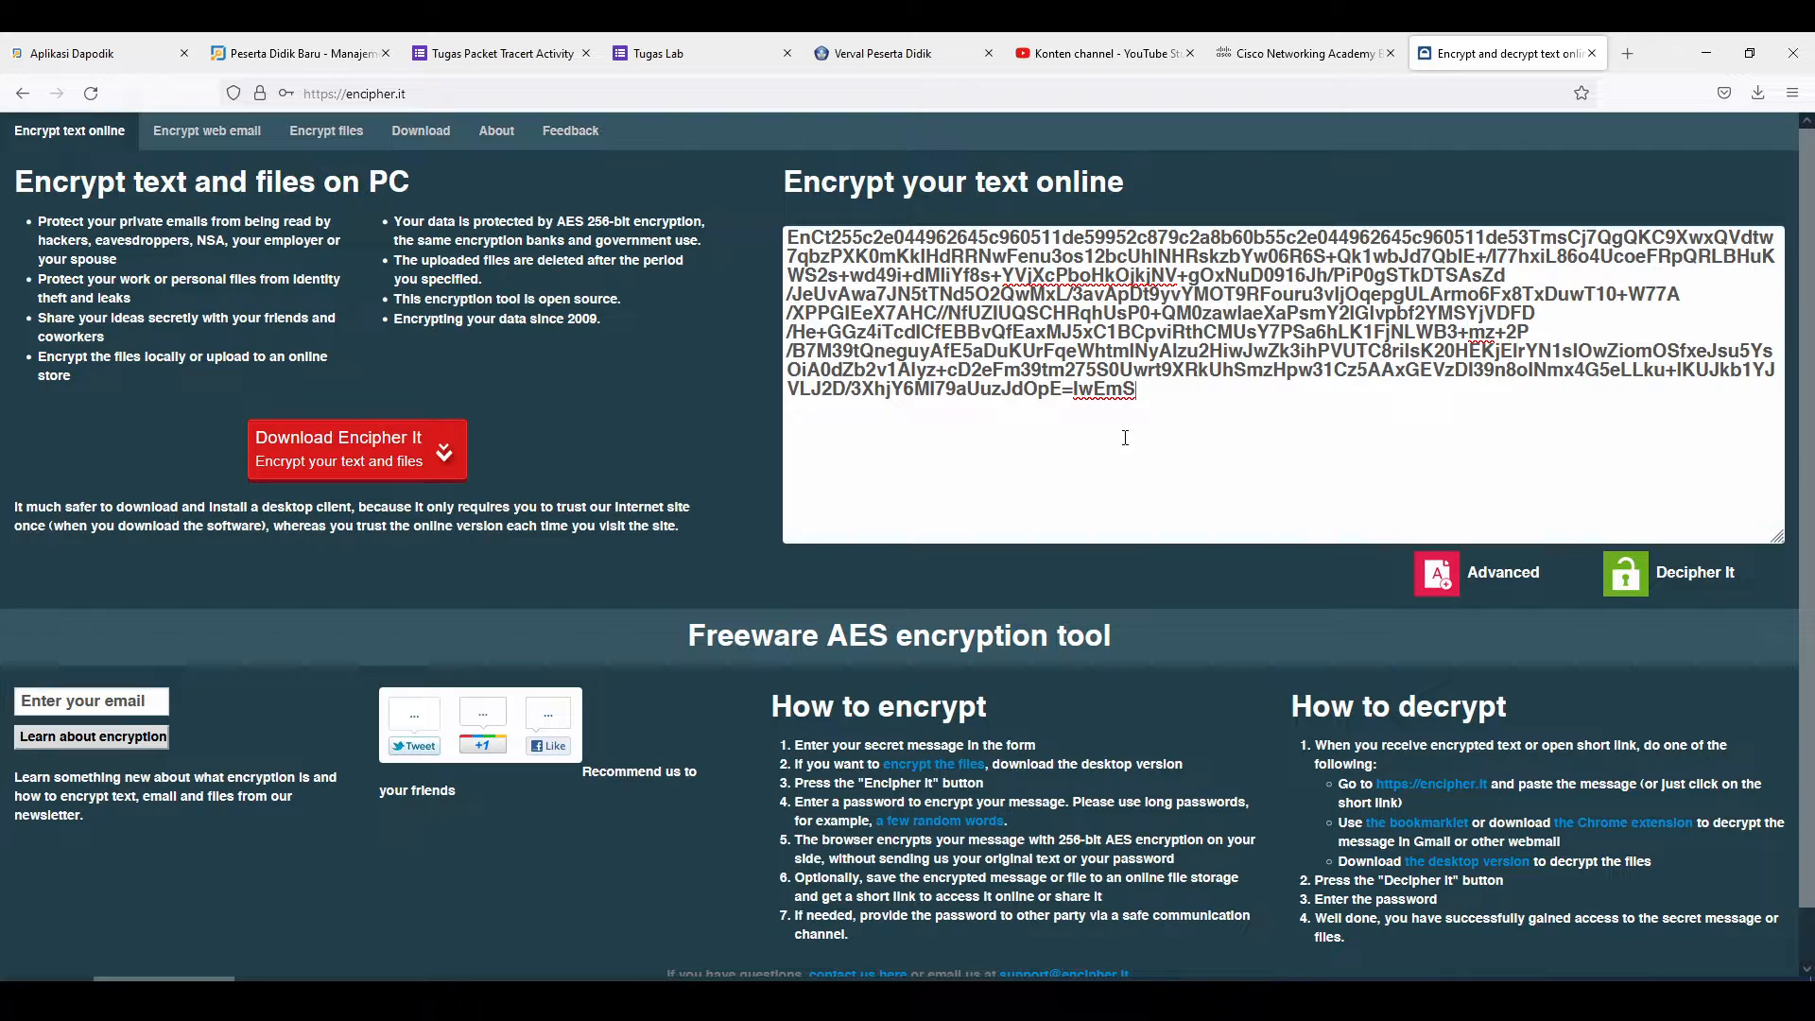
Paste the bank PC's login ciphertext over the old encipher.it text and open the password field
left_click_drag(1125, 437, 715, 190)
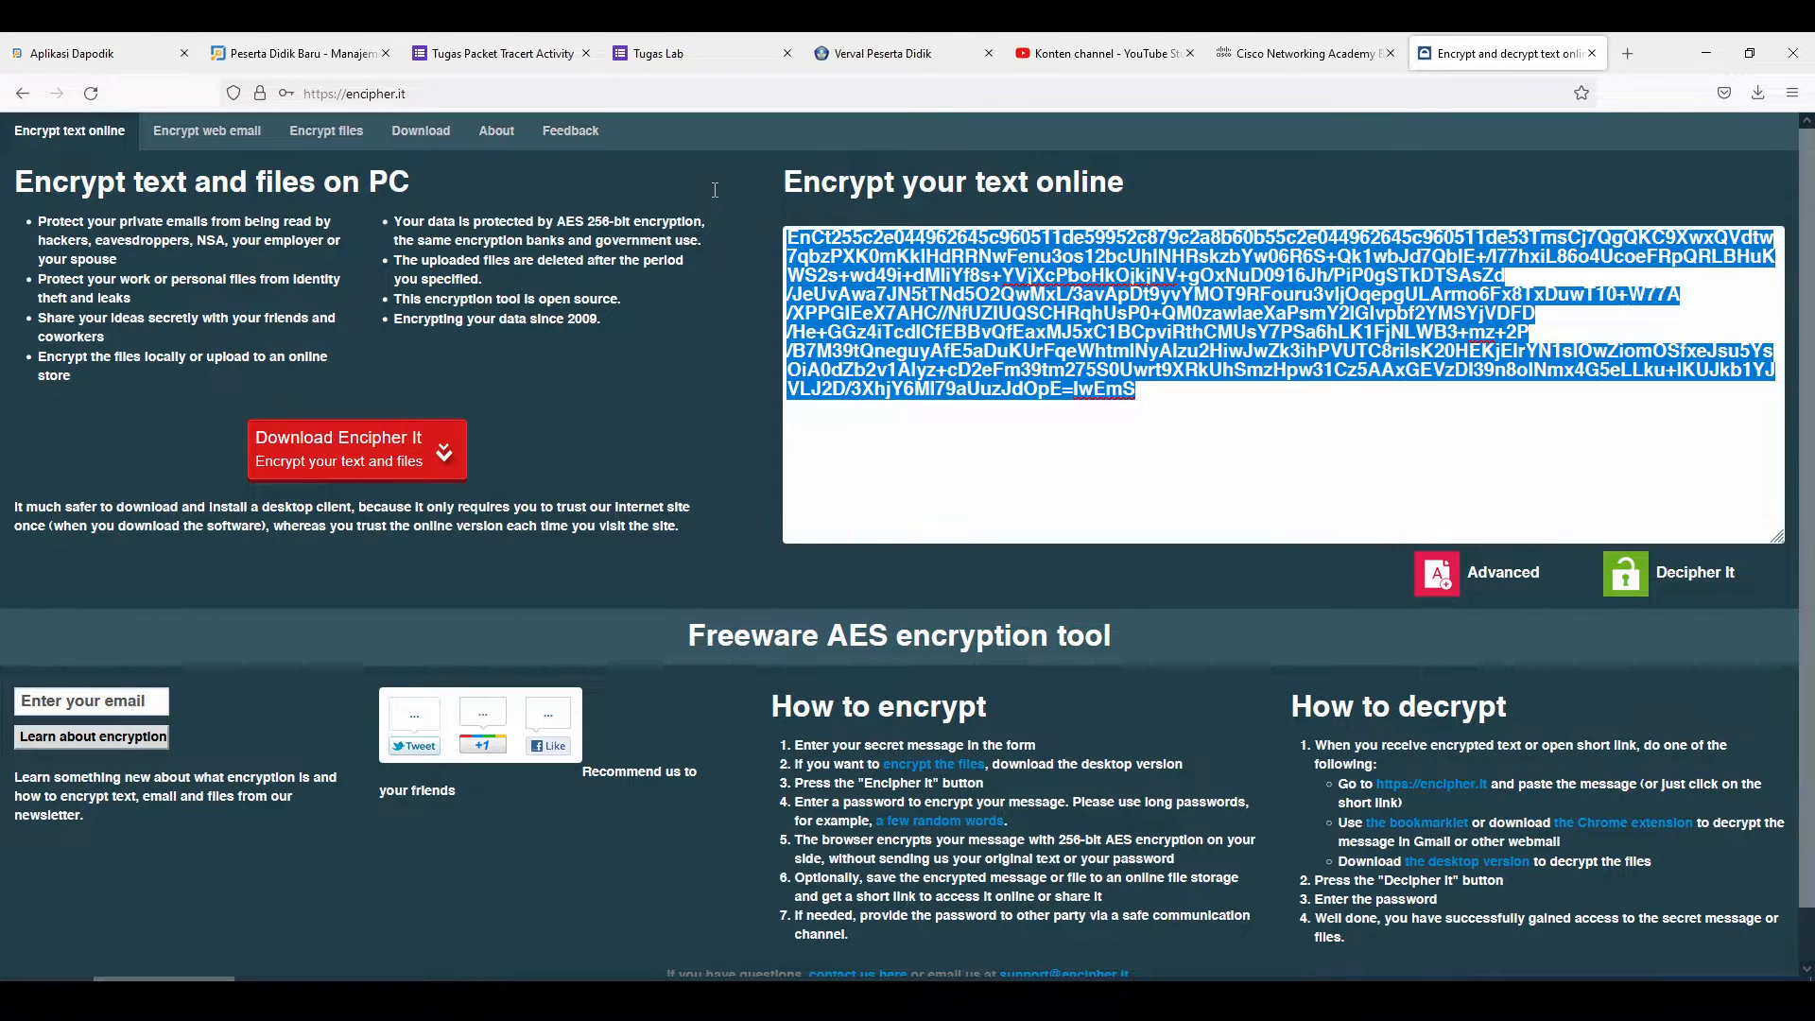
type("EnCt2ba302032b5061eb1effeed69ed22e769d34af99fba302032b5061eb1effeed69Sxsy/ya5eQEWNUQvQVc/8doTgkx1QcNhfJs8i1LOmiYtTV0UJfAaGdir+Uw1KSR/2iwD1cEClrxPd4lXQWFGGnXE1eMkRbM=IwEmS")
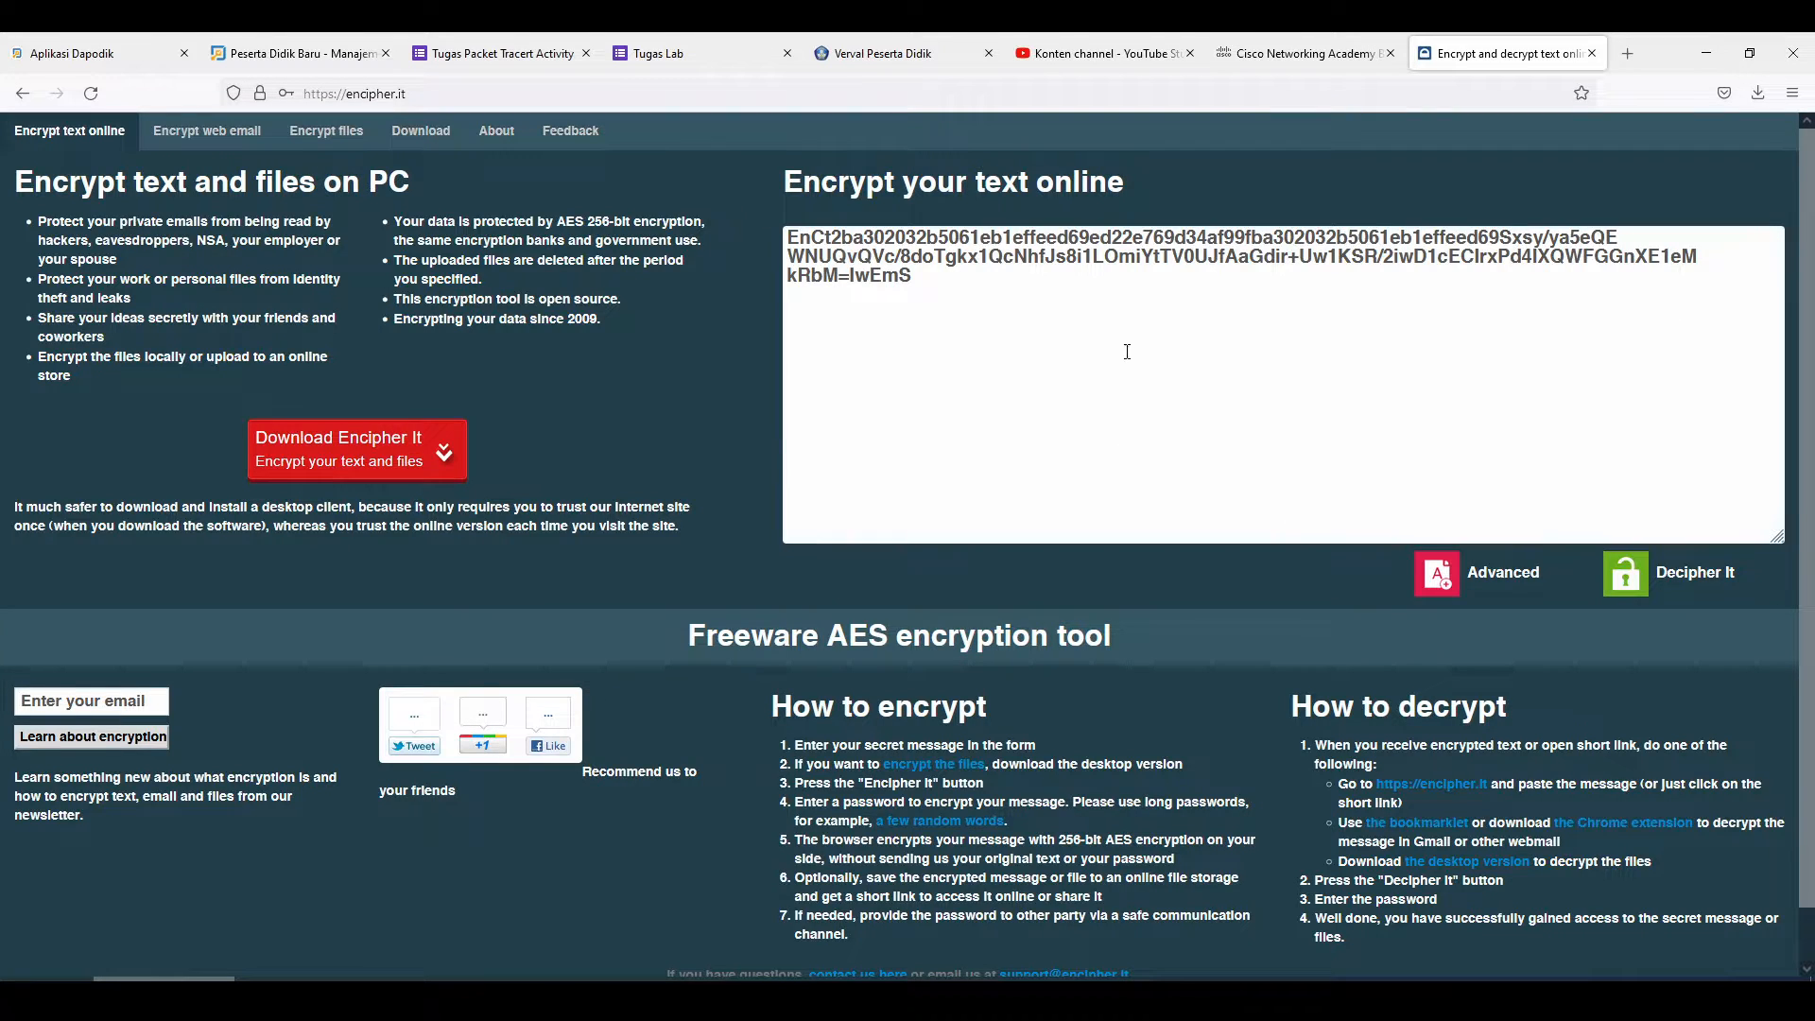
left_click(1671, 580)
left_click(870, 309)
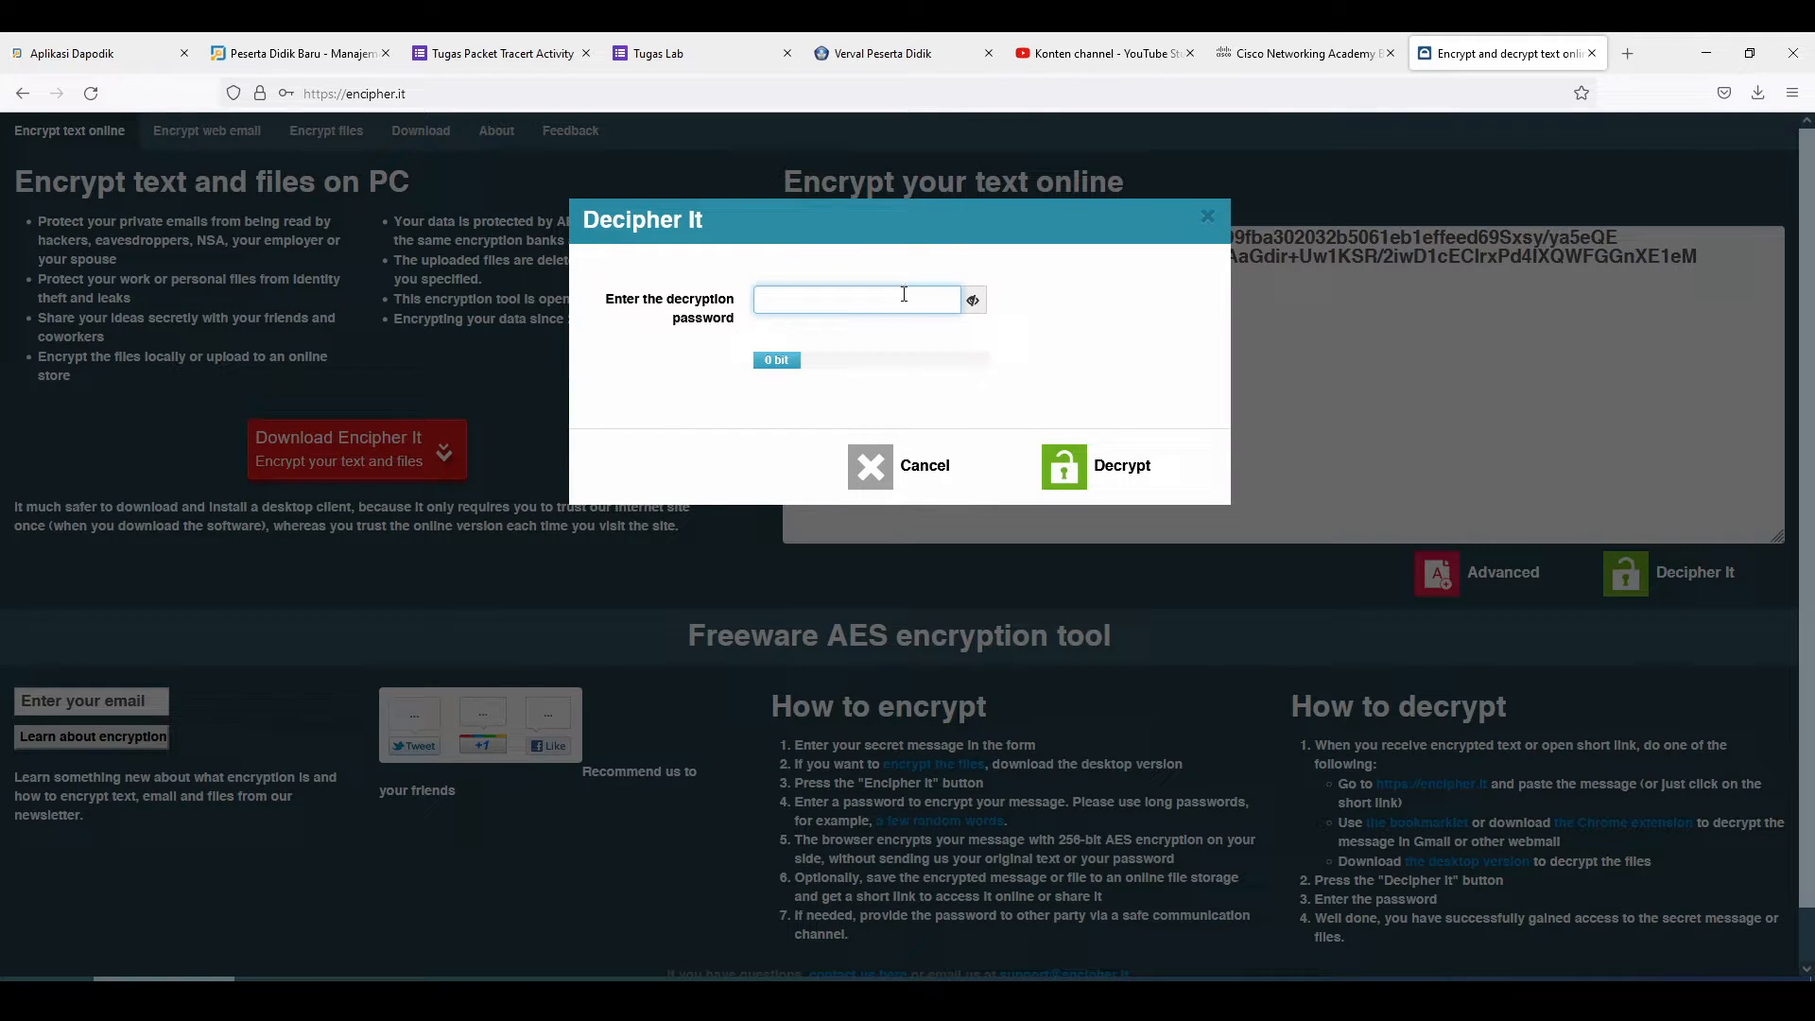
key("alt+Tab")
key("alt+Tab")
key("alt+Tab")
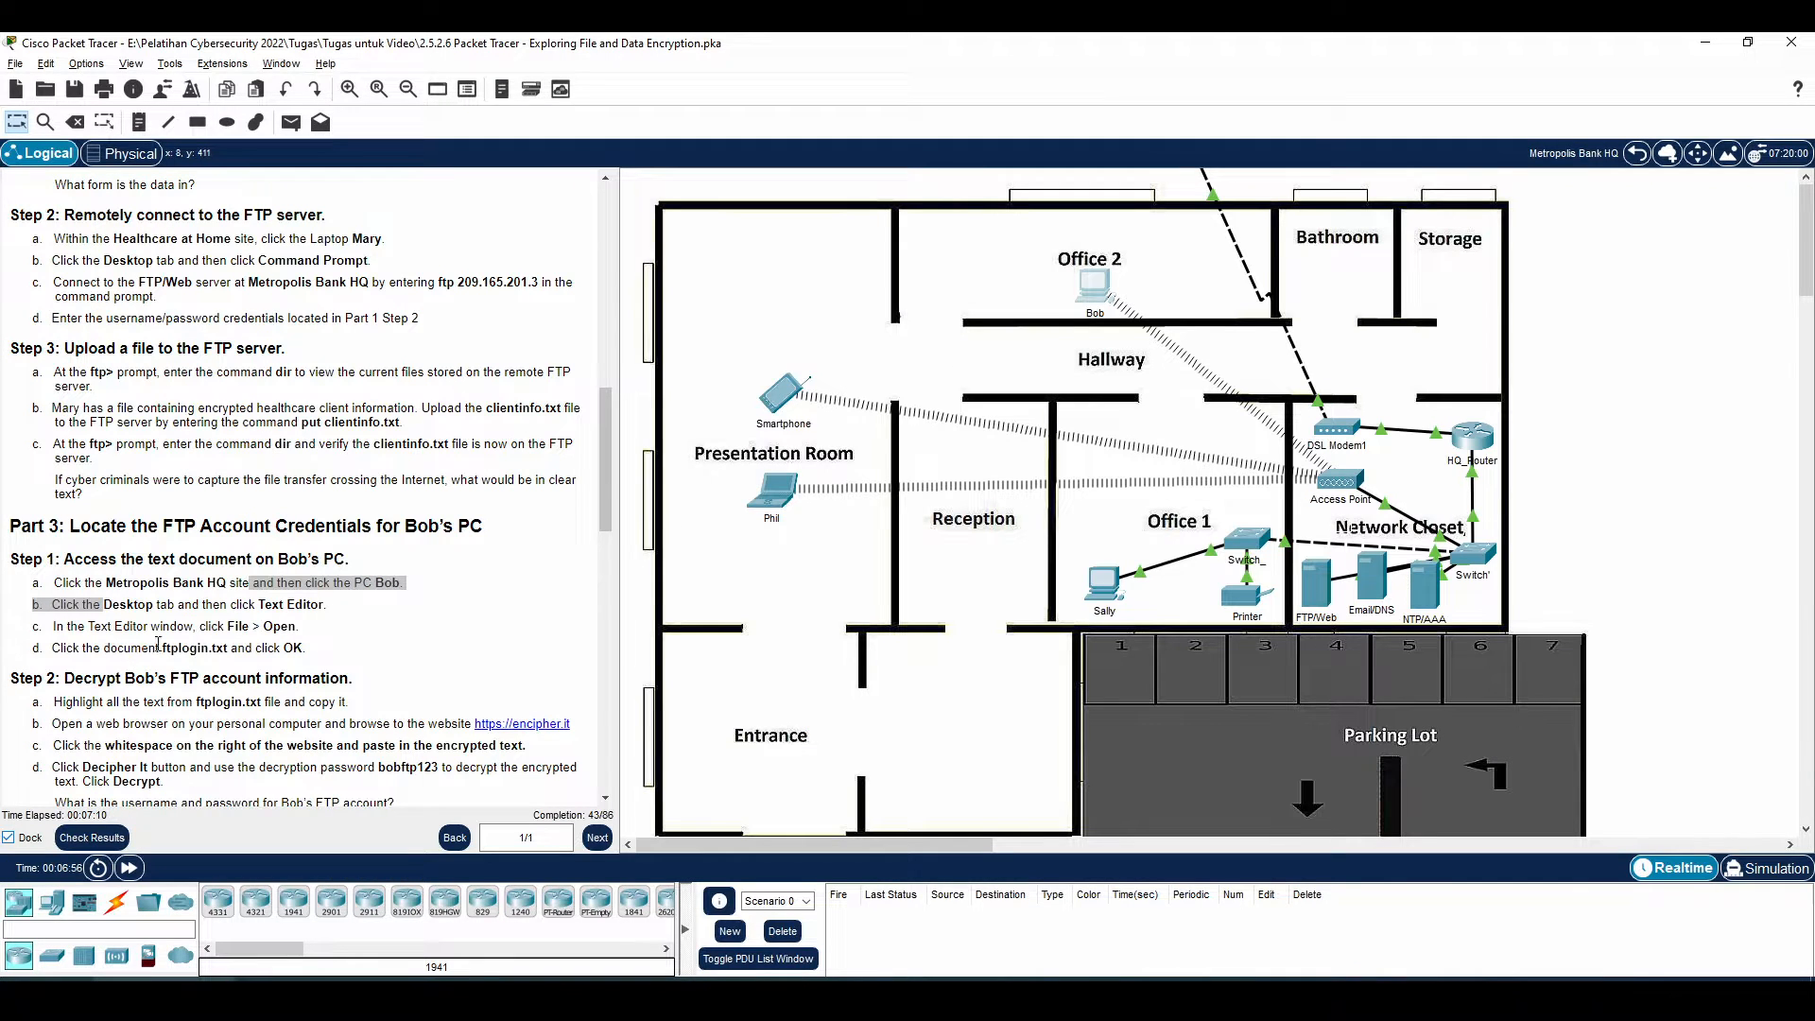
scroll(212, 612, "down", 1)
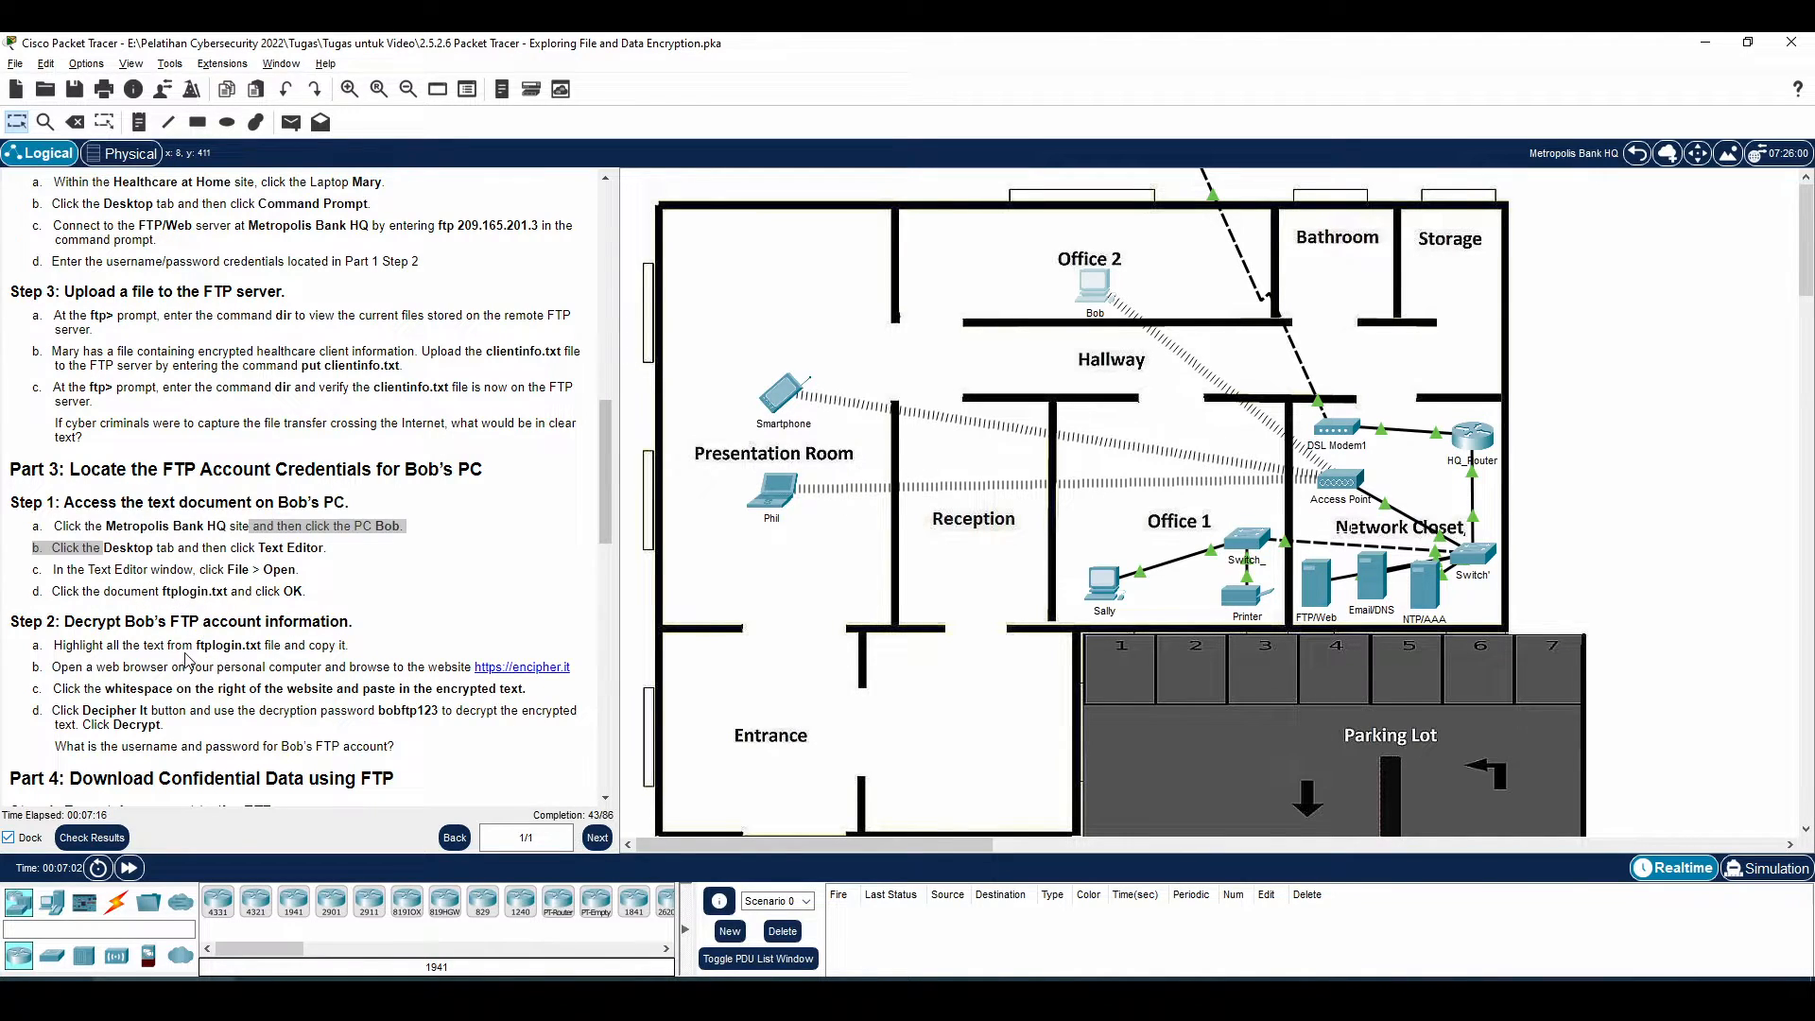
left_click_drag(193, 646, 330, 649)
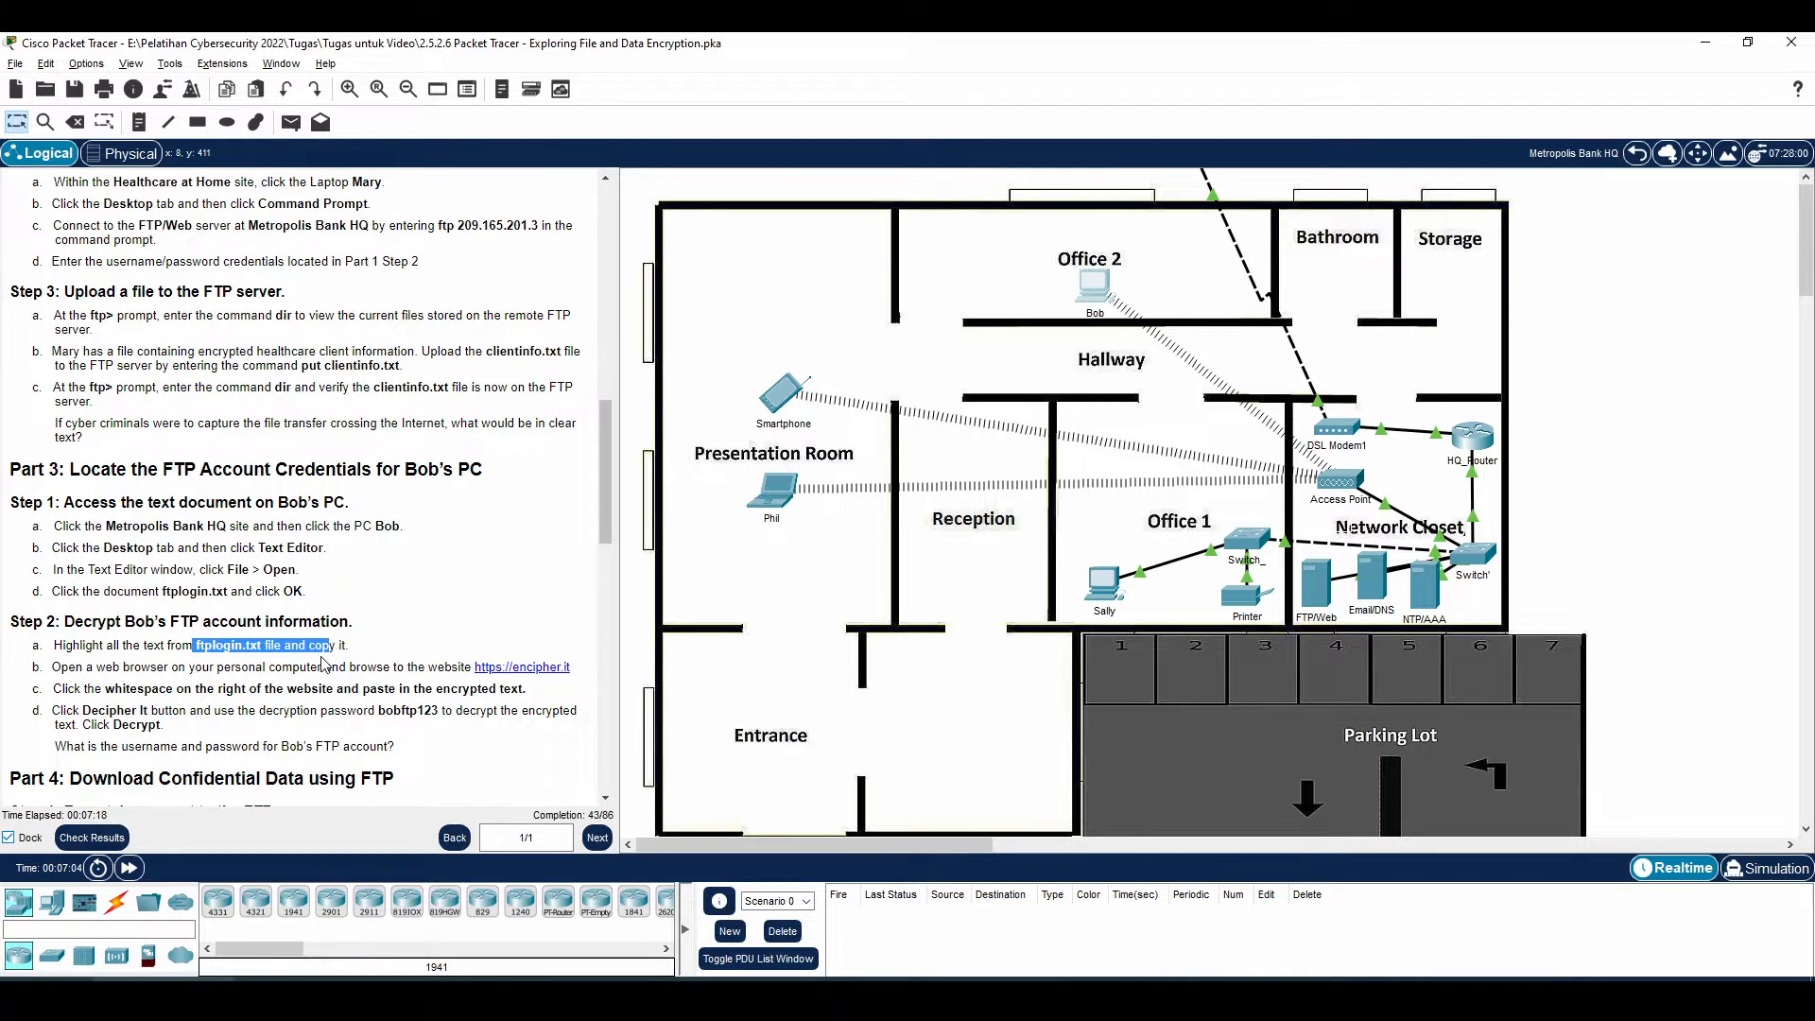
left_click(321, 663)
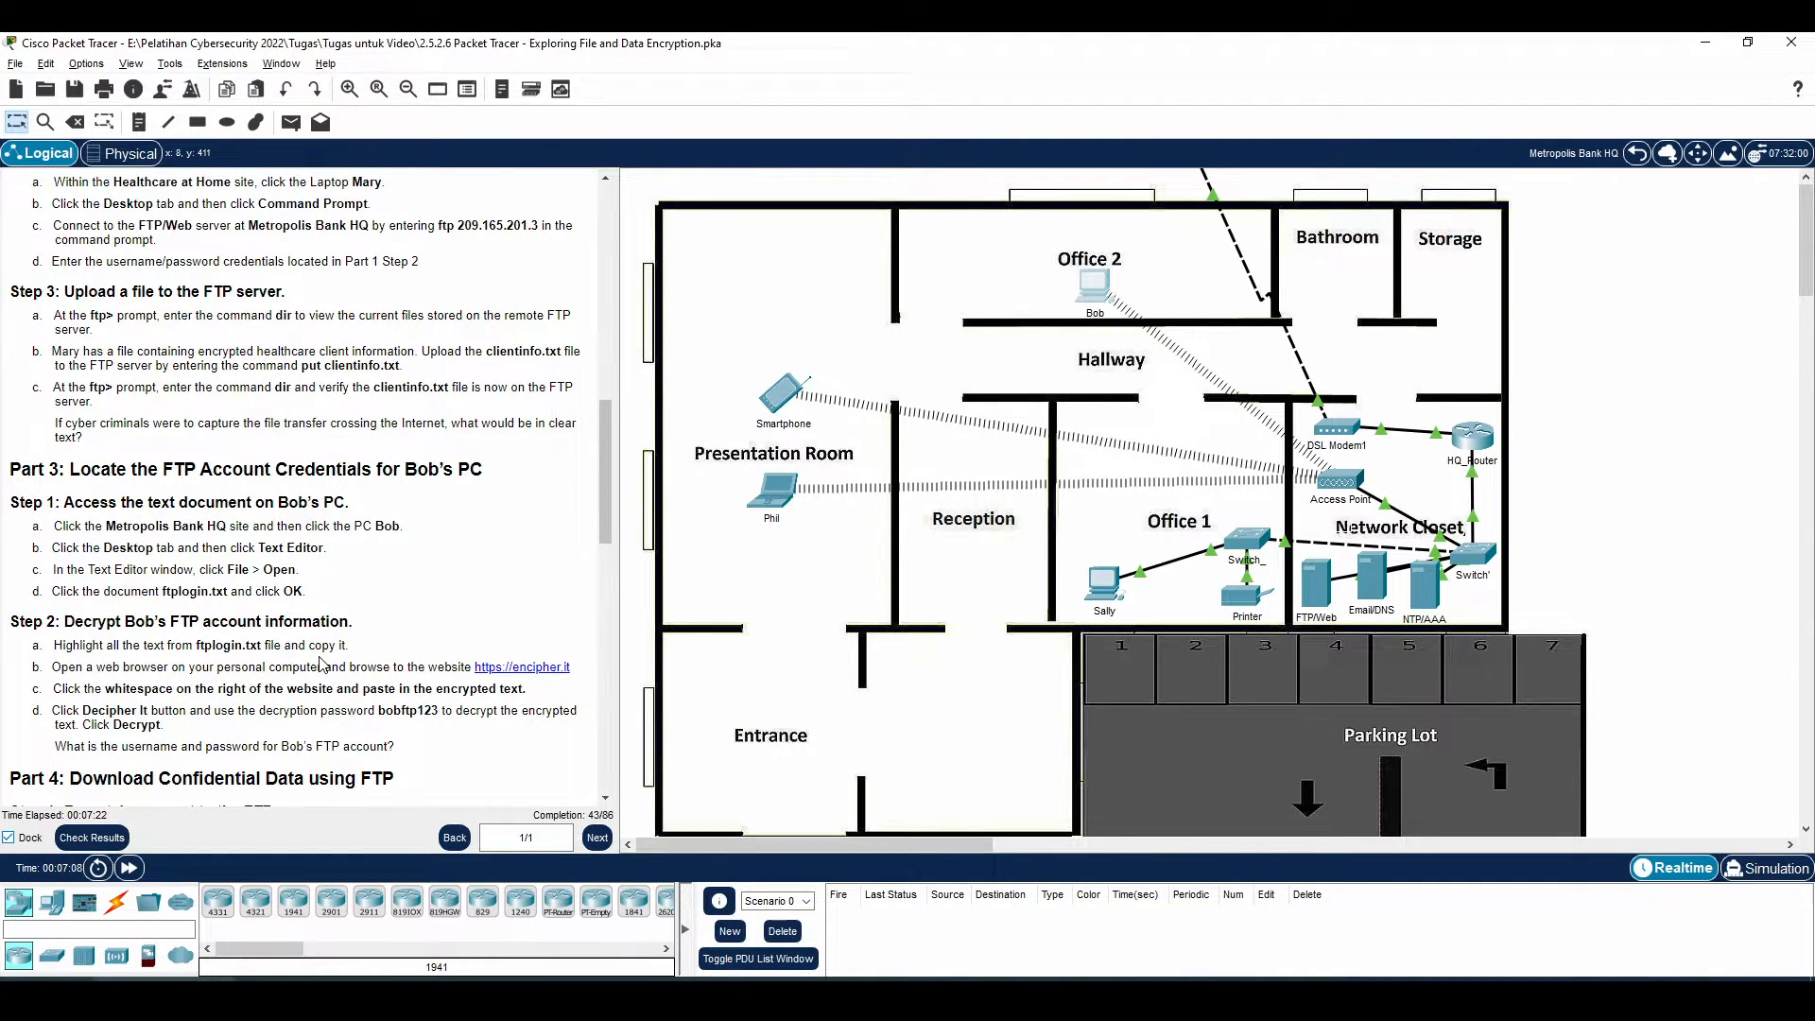
left_click_drag(83, 647, 275, 650)
left_click_drag(93, 691, 364, 708)
left_click(183, 708)
left_click_drag(241, 726, 326, 710)
left_click(375, 717)
double_click(386, 713)
Decrypt the ftplogin.txt text in encipher.it with the decryption password, revealing the FTP username and password
key("alt+Tab")
type("bob")
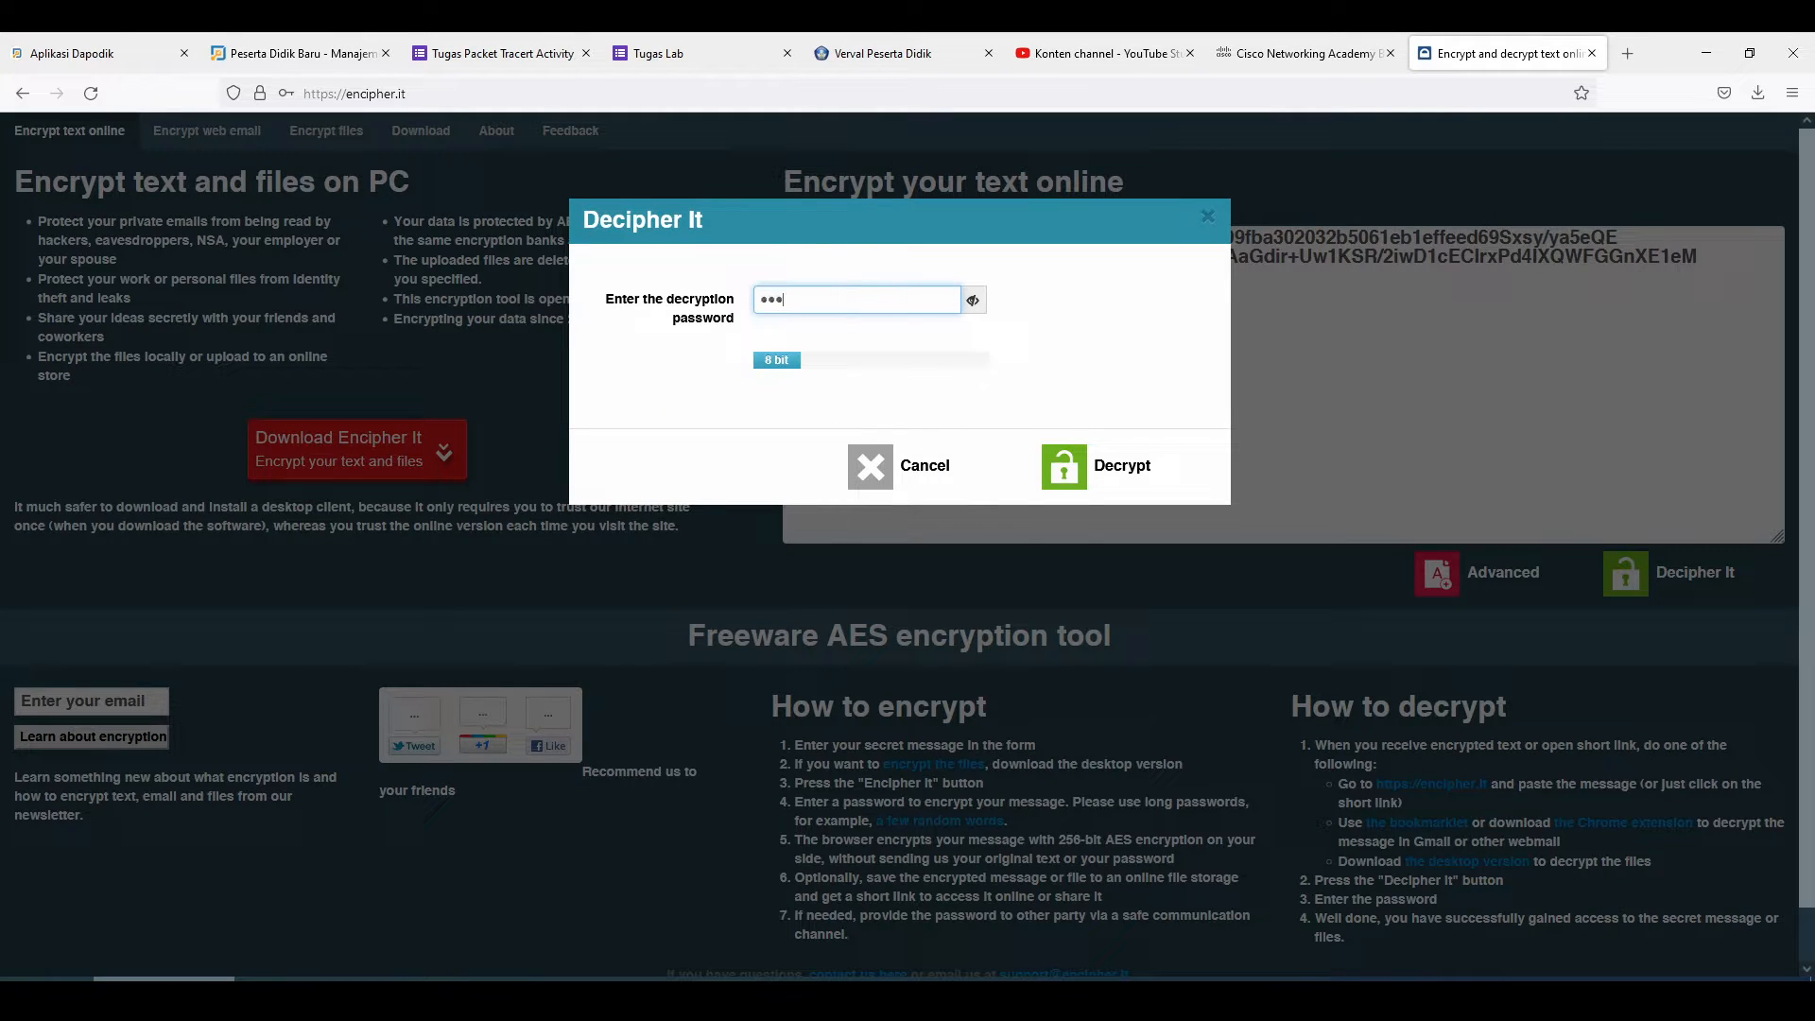
type("ftp123")
left_click(1078, 466)
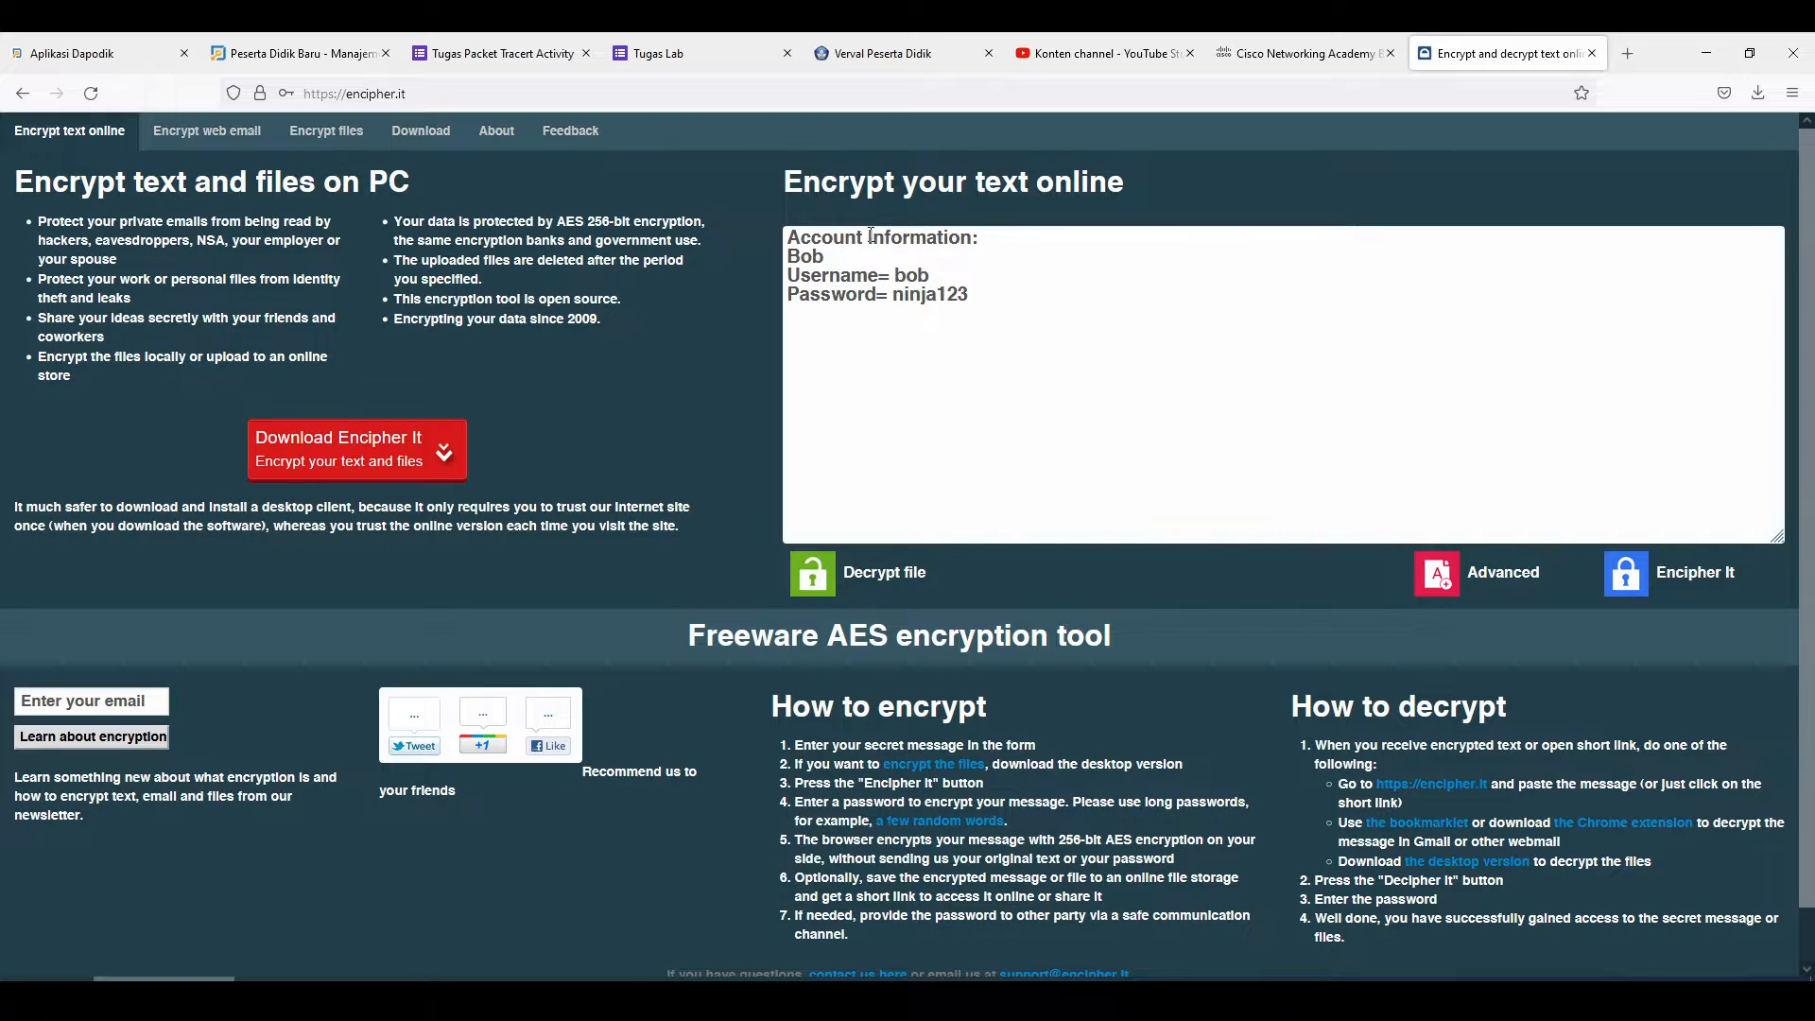
left_click_drag(824, 256, 969, 300)
key("alt+Tab")
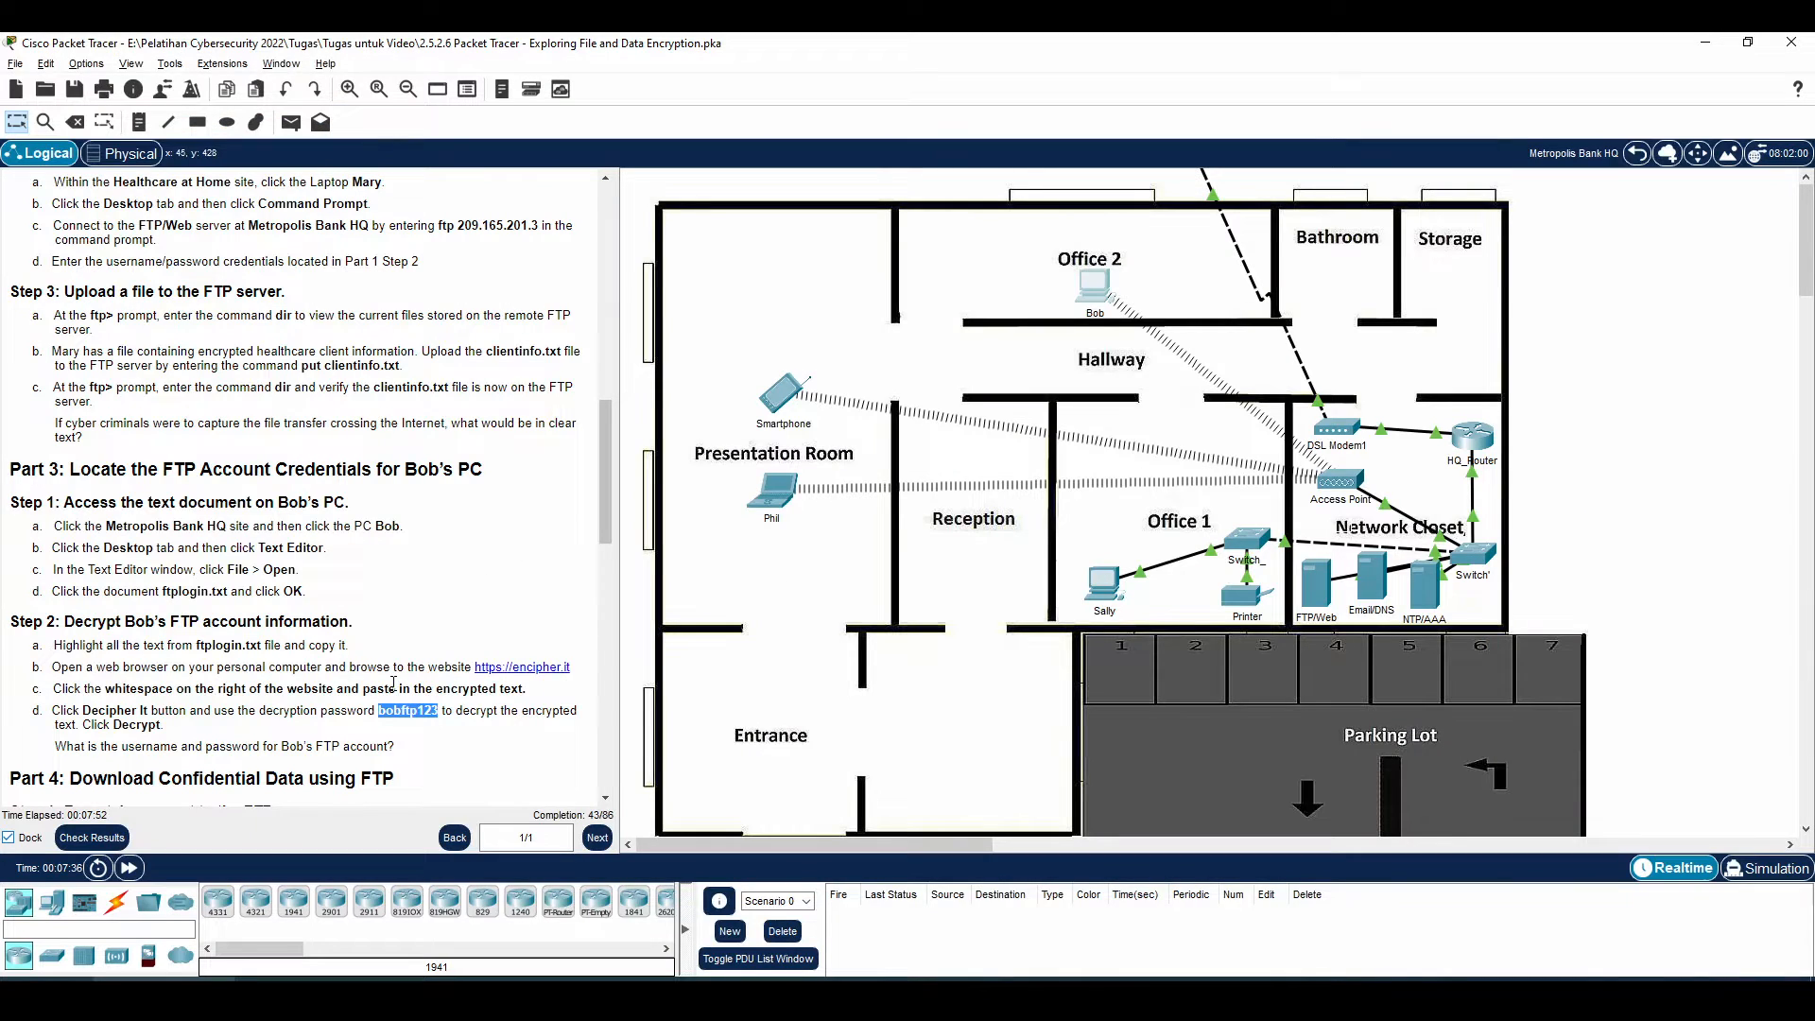
Review the FTP credentials question and check the decrypted password in Firefox
scroll(367, 683, "down", 2)
left_click_drag(58, 633, 285, 632)
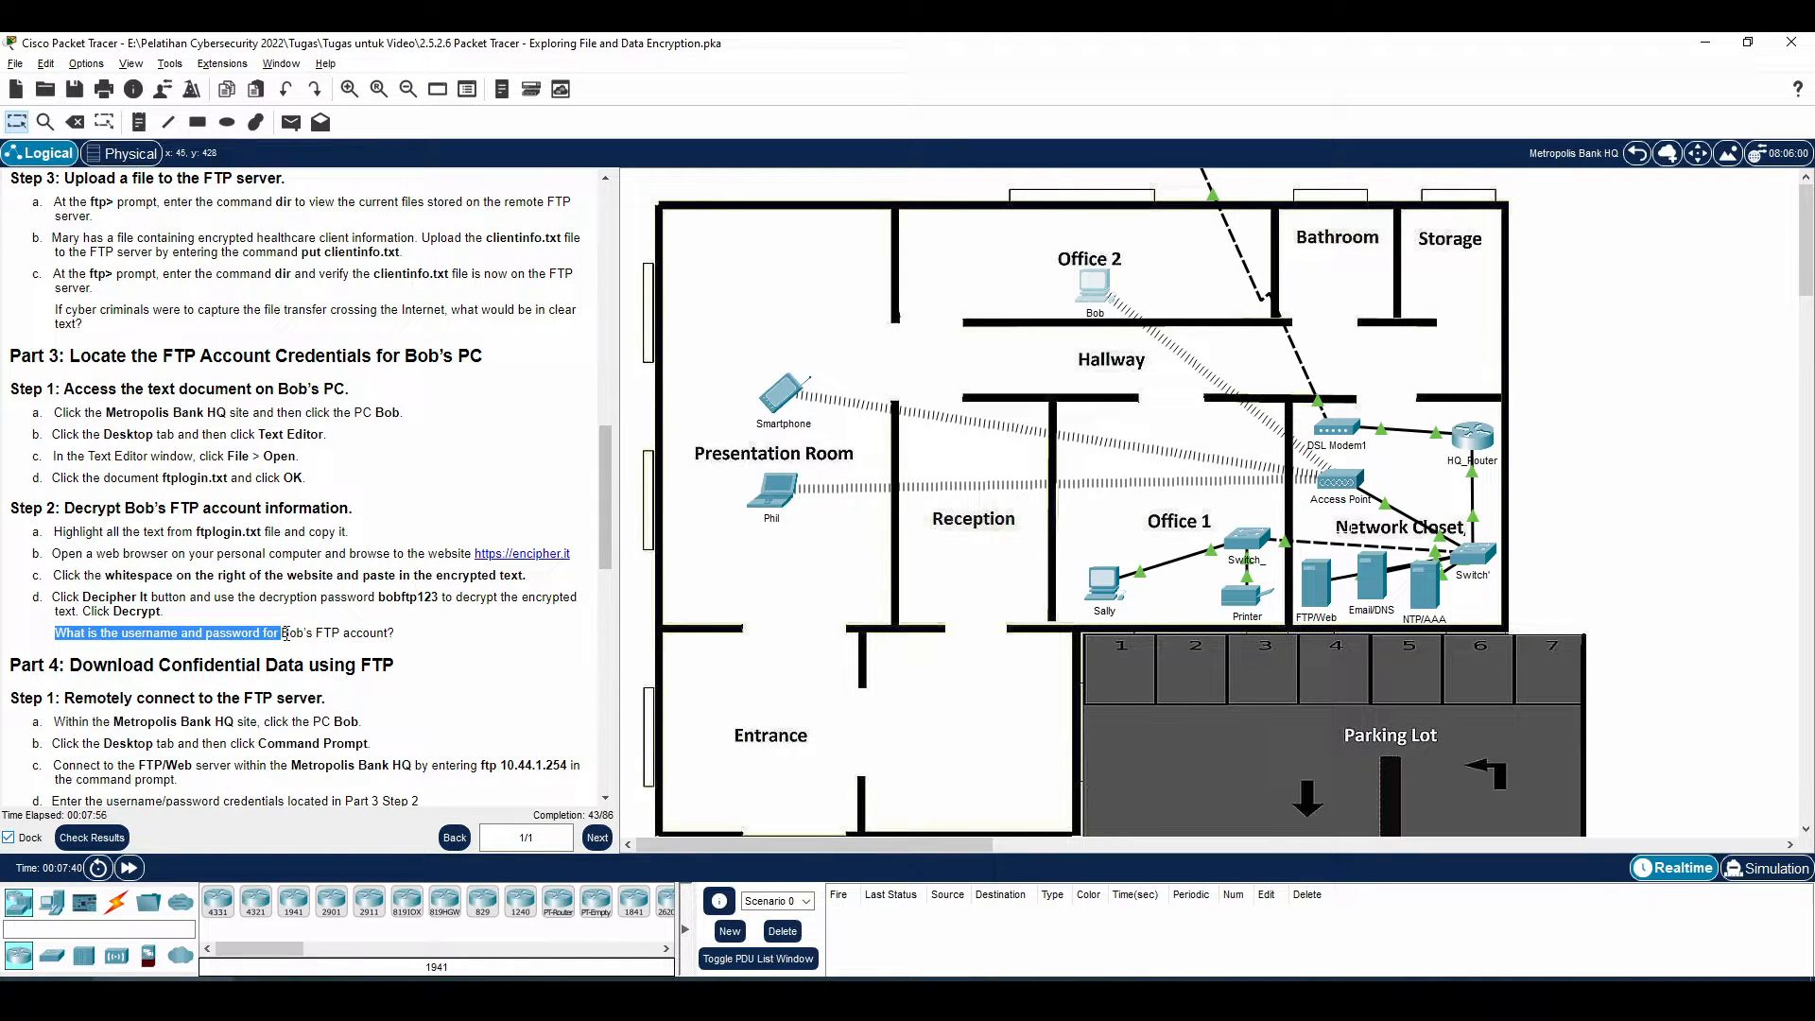
left_click(287, 634)
left_click_drag(120, 633, 335, 634)
left_click(410, 646)
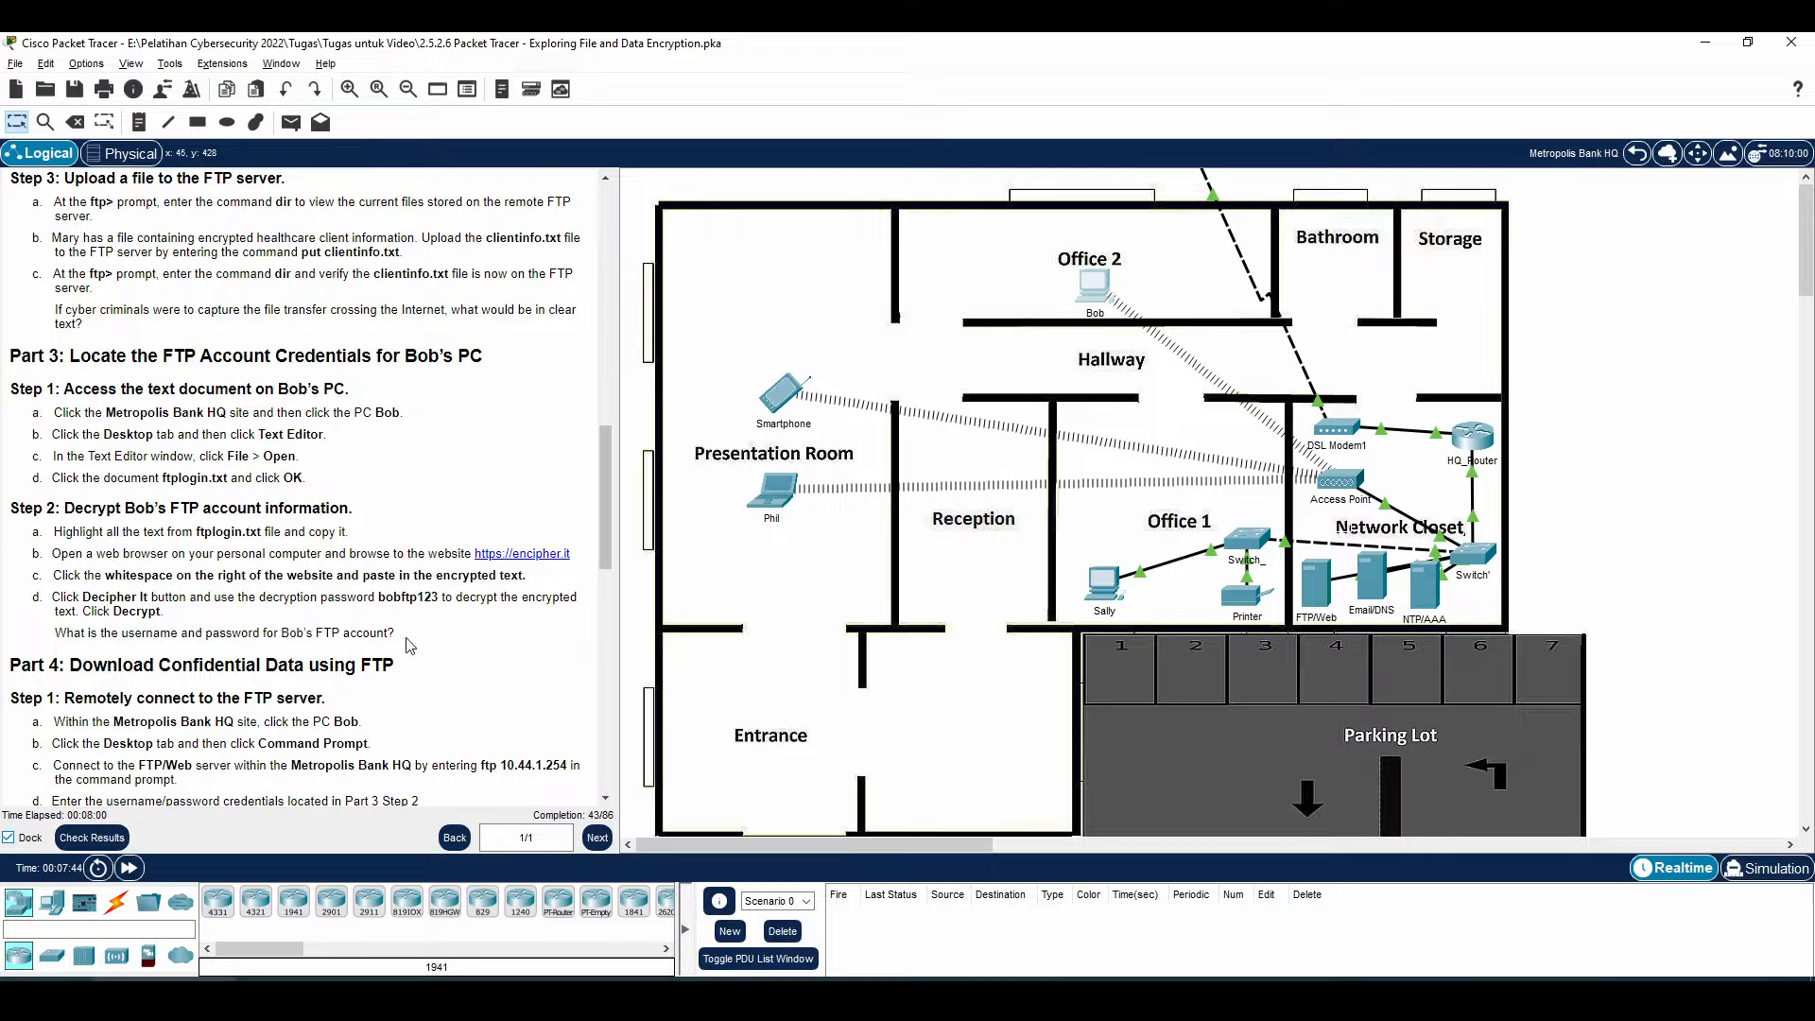
key("alt+Tab")
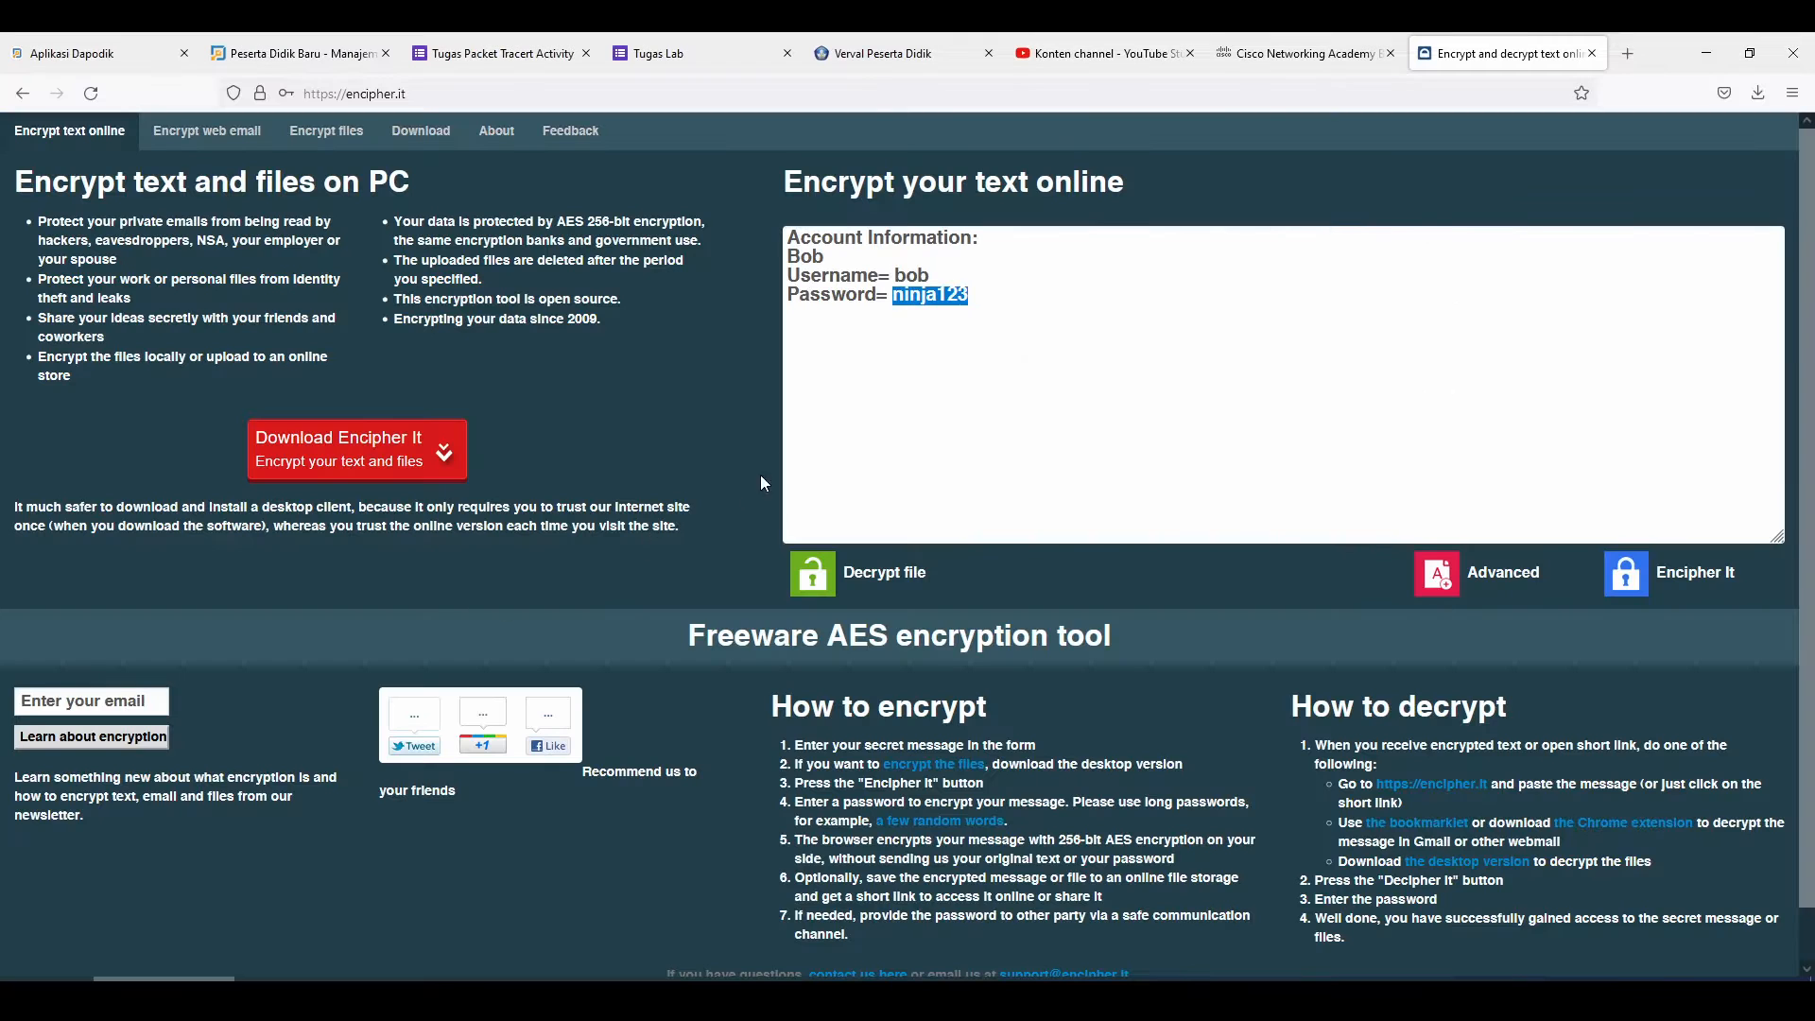
left_click_drag(890, 275, 990, 299)
key("alt+Tab")
Following Part 4 Step 1, open the Office 2 PC and switch from its Text Editor to Command Prompt
scroll(168, 567, "down", 5)
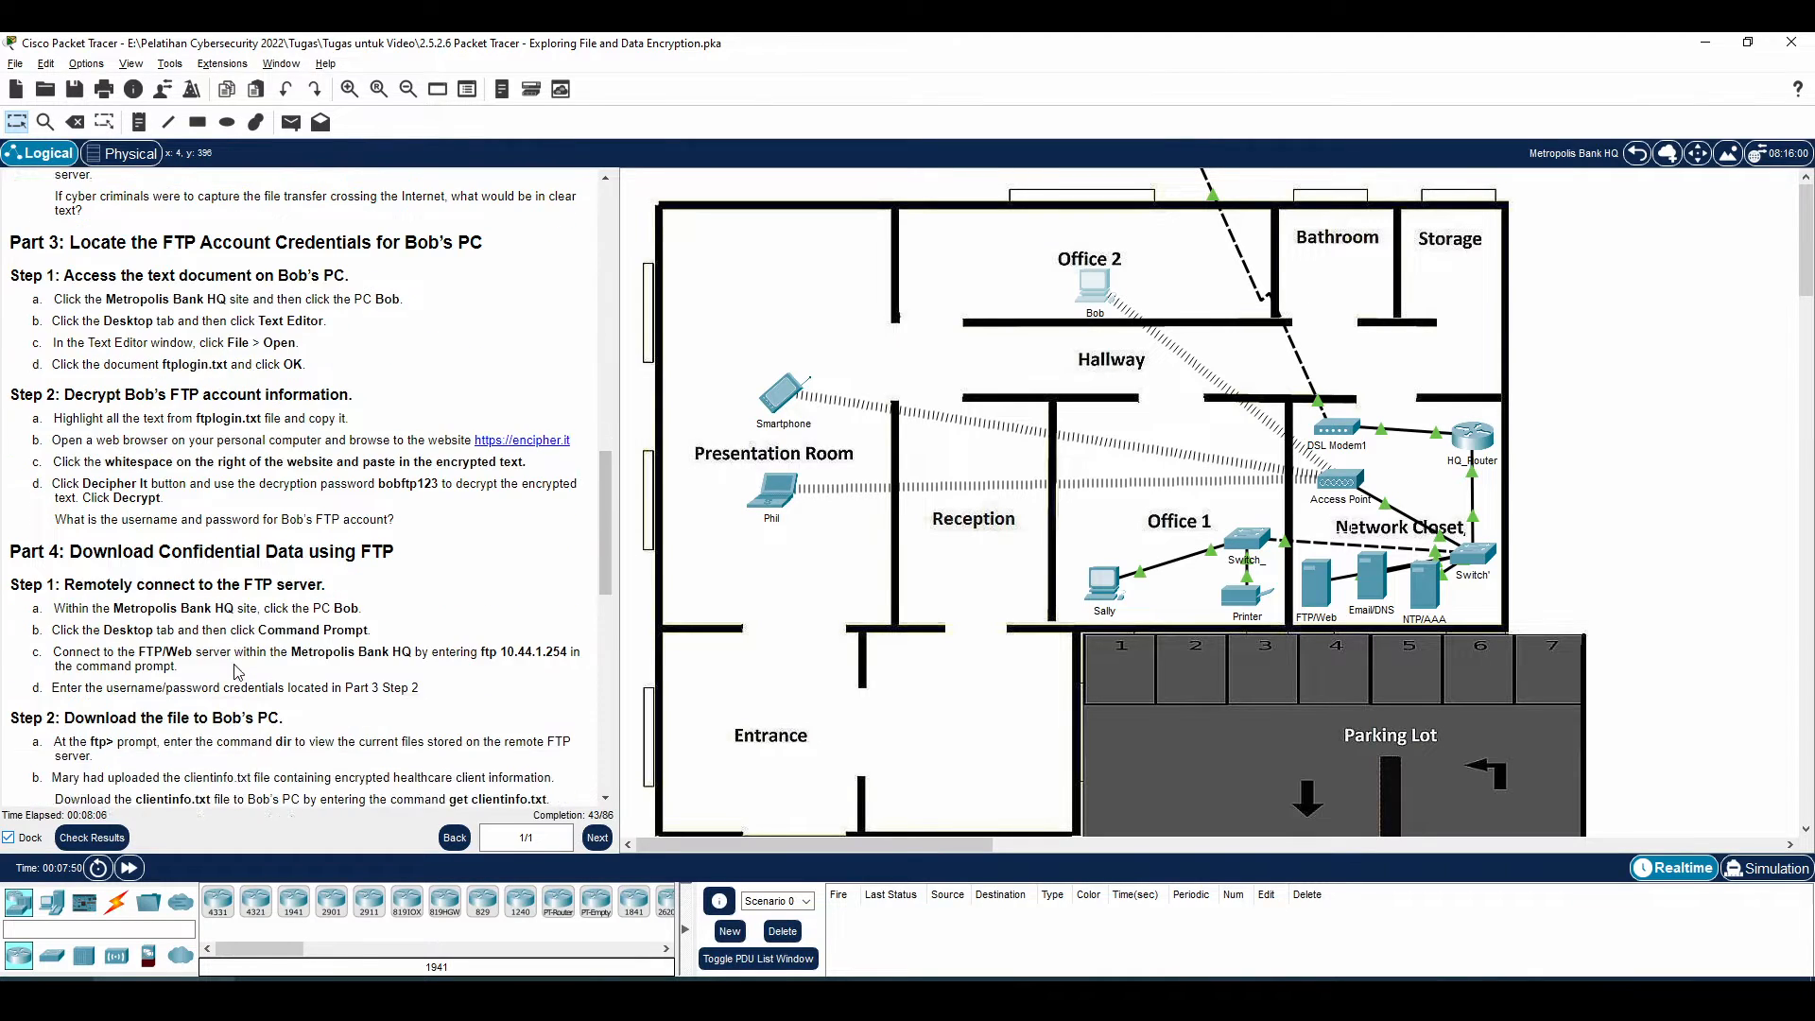
left_click_drag(64, 414, 230, 407)
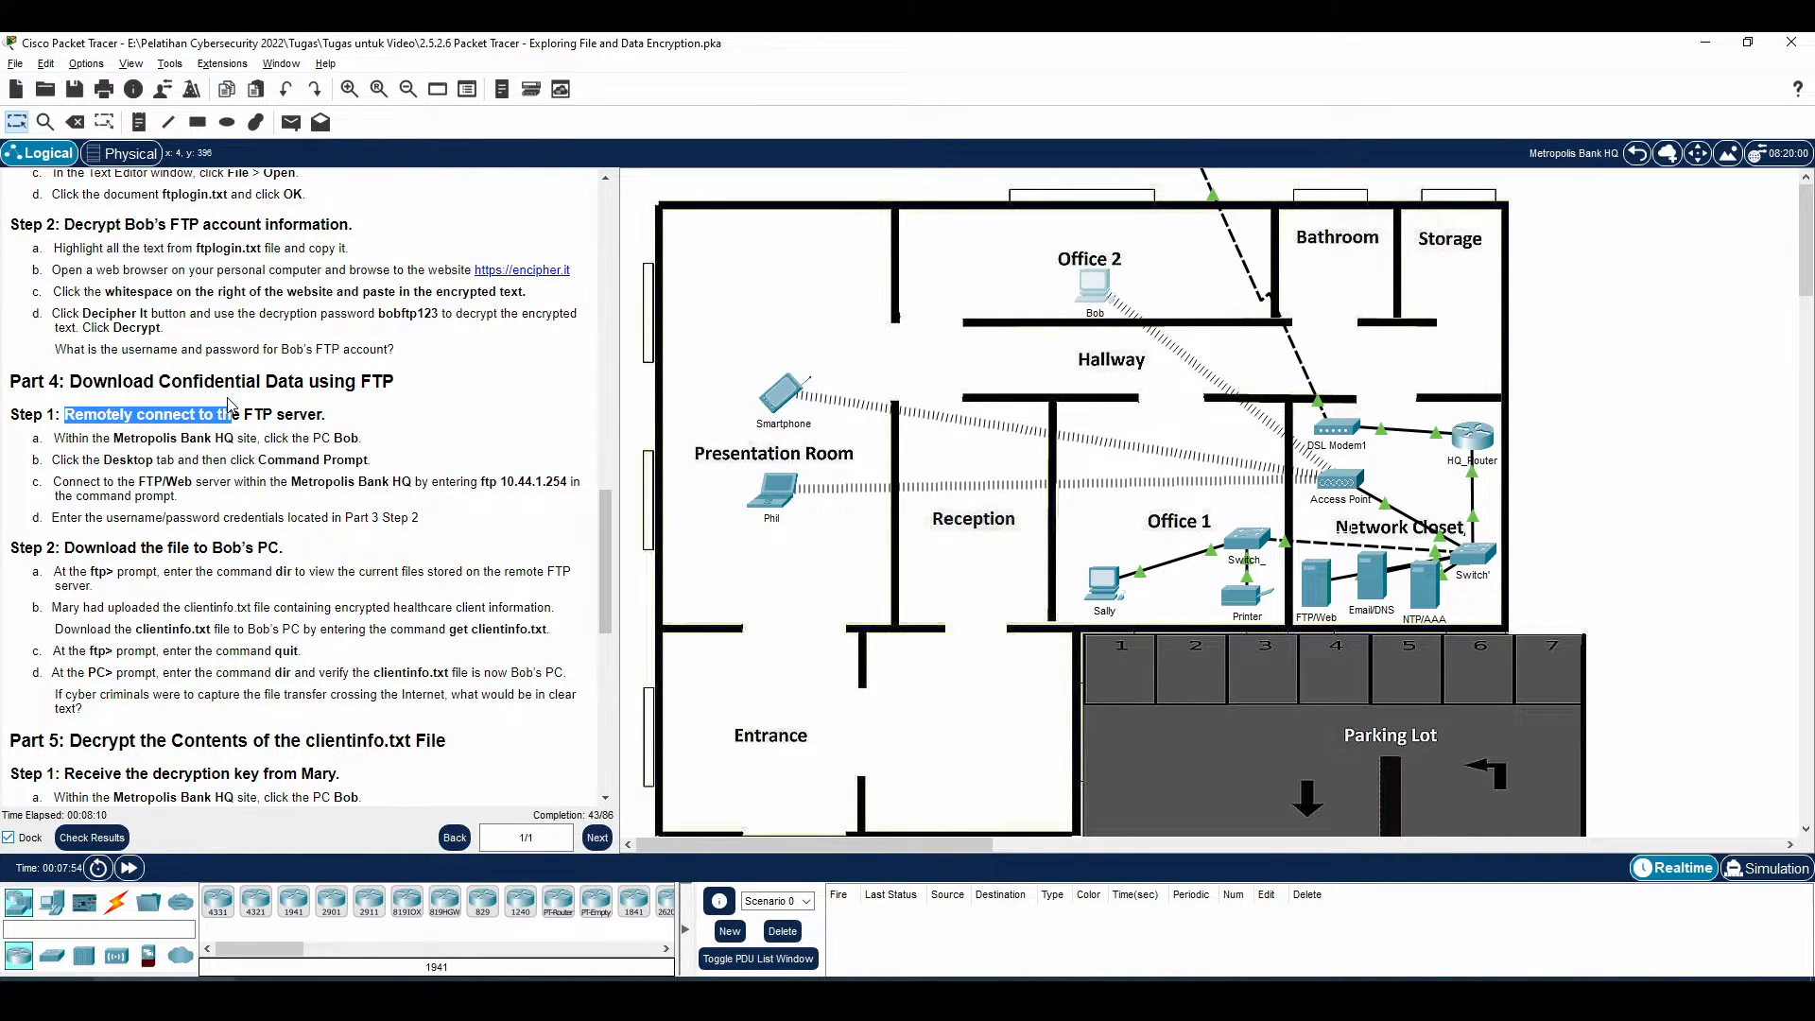
left_click_drag(270, 438, 367, 442)
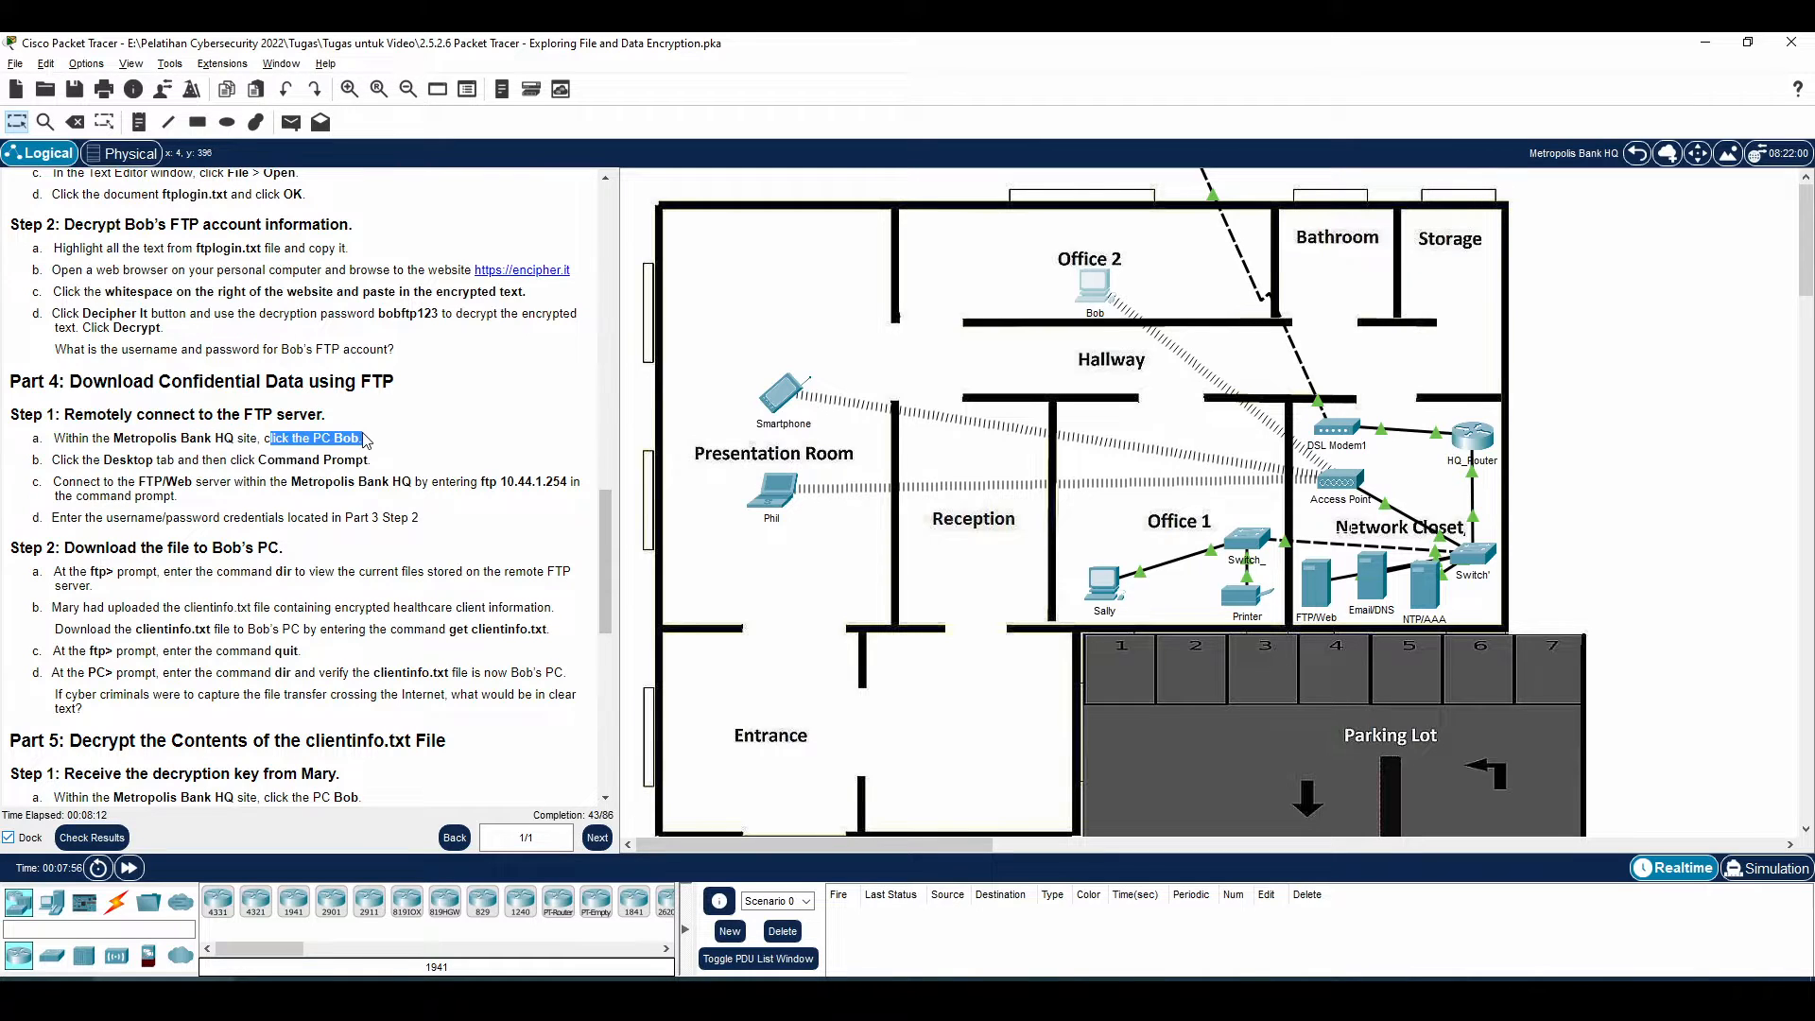
left_click_drag(184, 460, 323, 460)
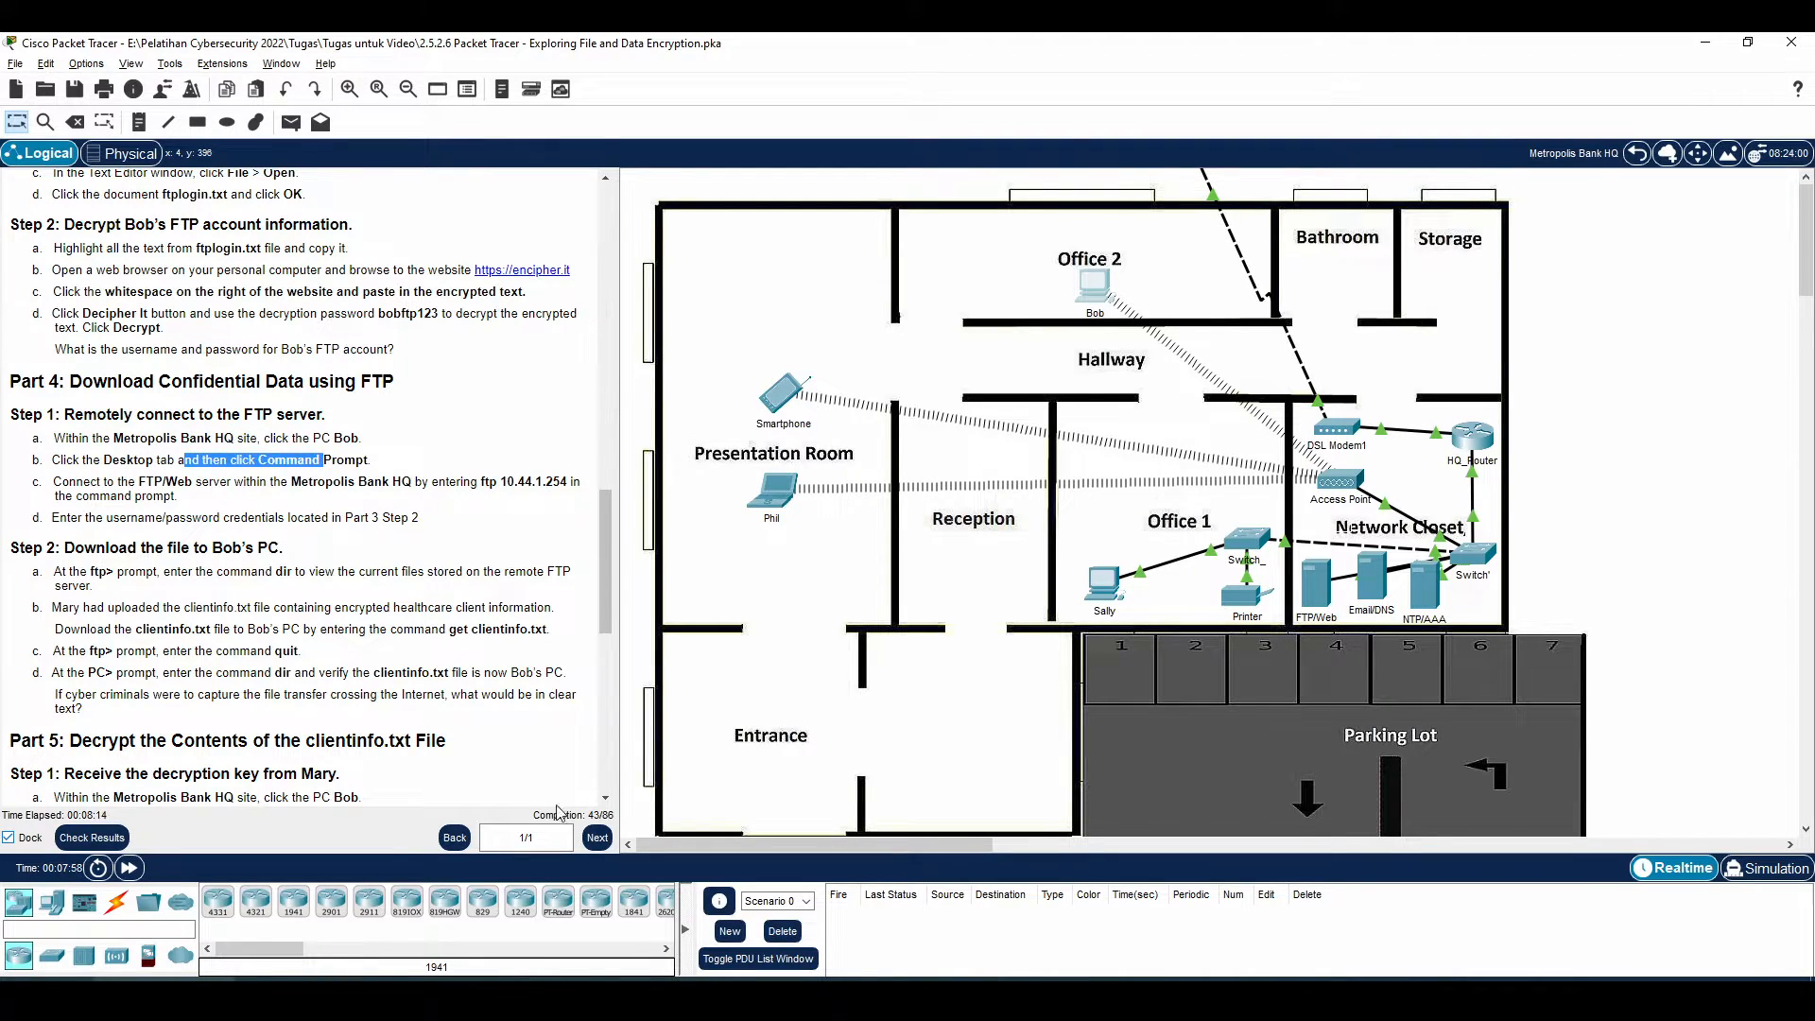
left_click(1094, 284)
left_click(1203, 252)
left_click(1040, 297)
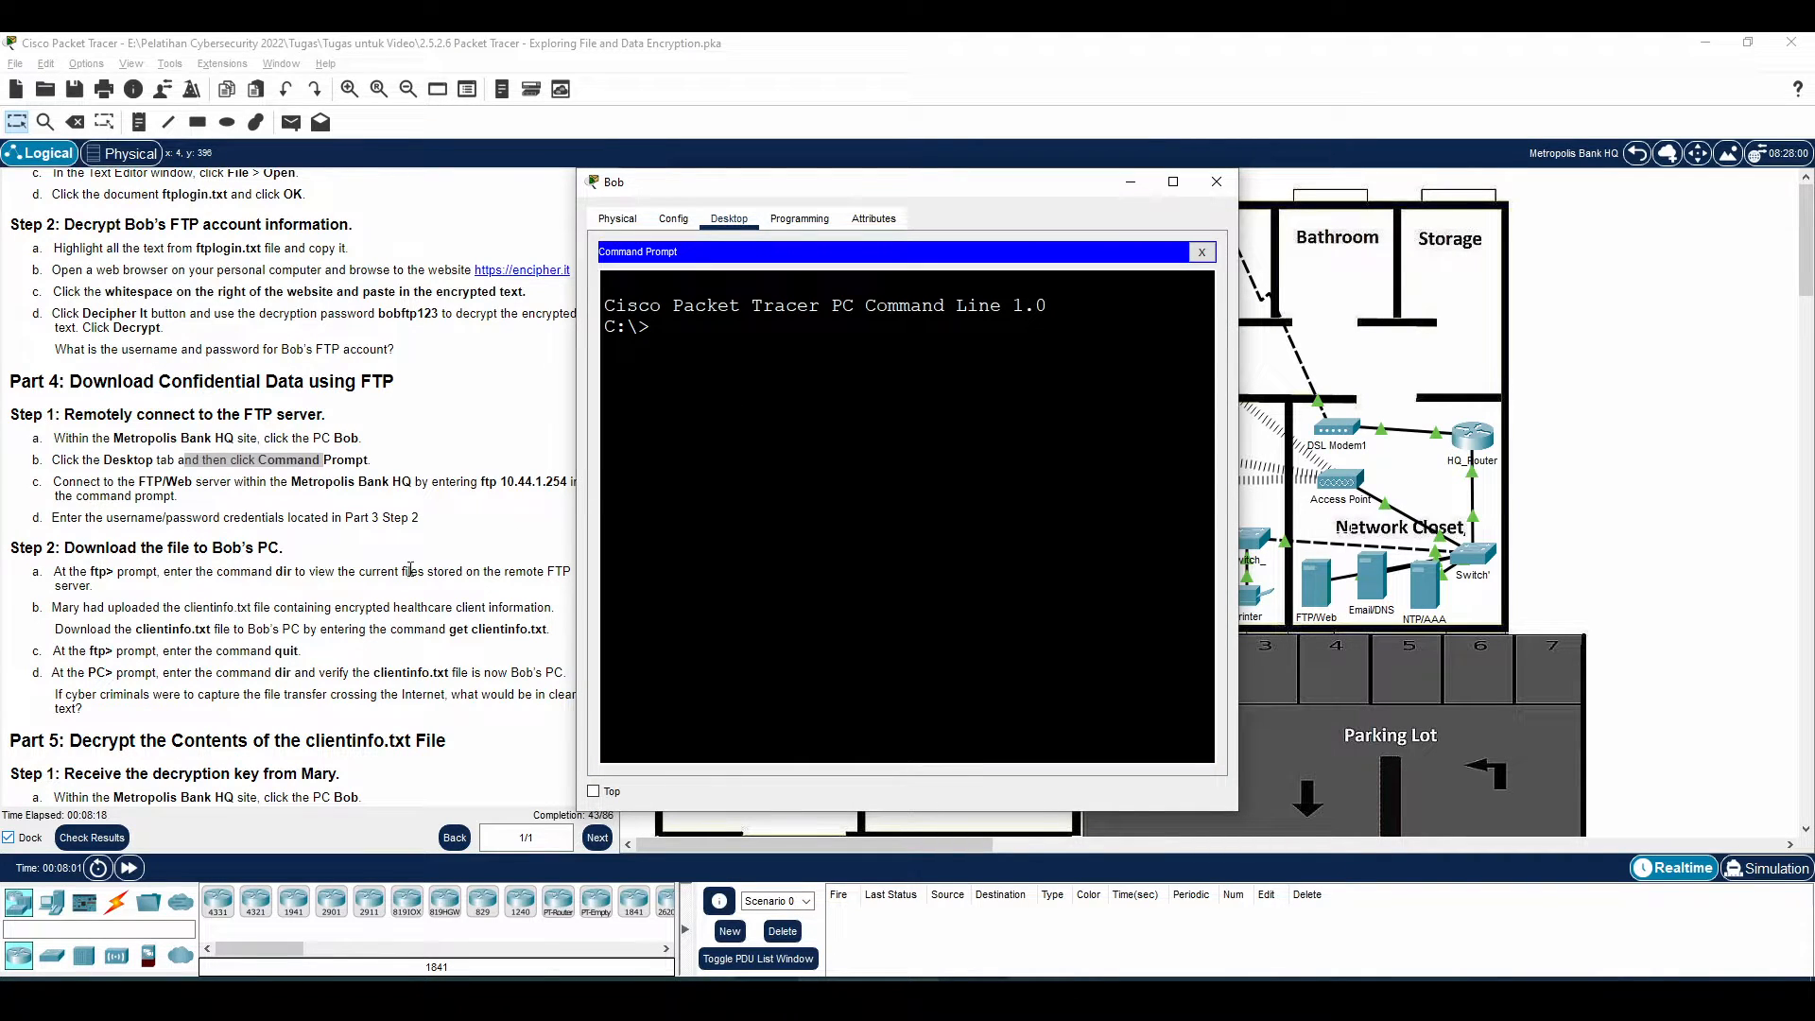
Connect with ftp 10.44.1.254 and log in using the decrypted FTP username and password
left_click_drag(140, 496, 567, 483)
left_click(199, 489)
left_click(531, 498)
key("alt+Tab")
type("ftp 10")
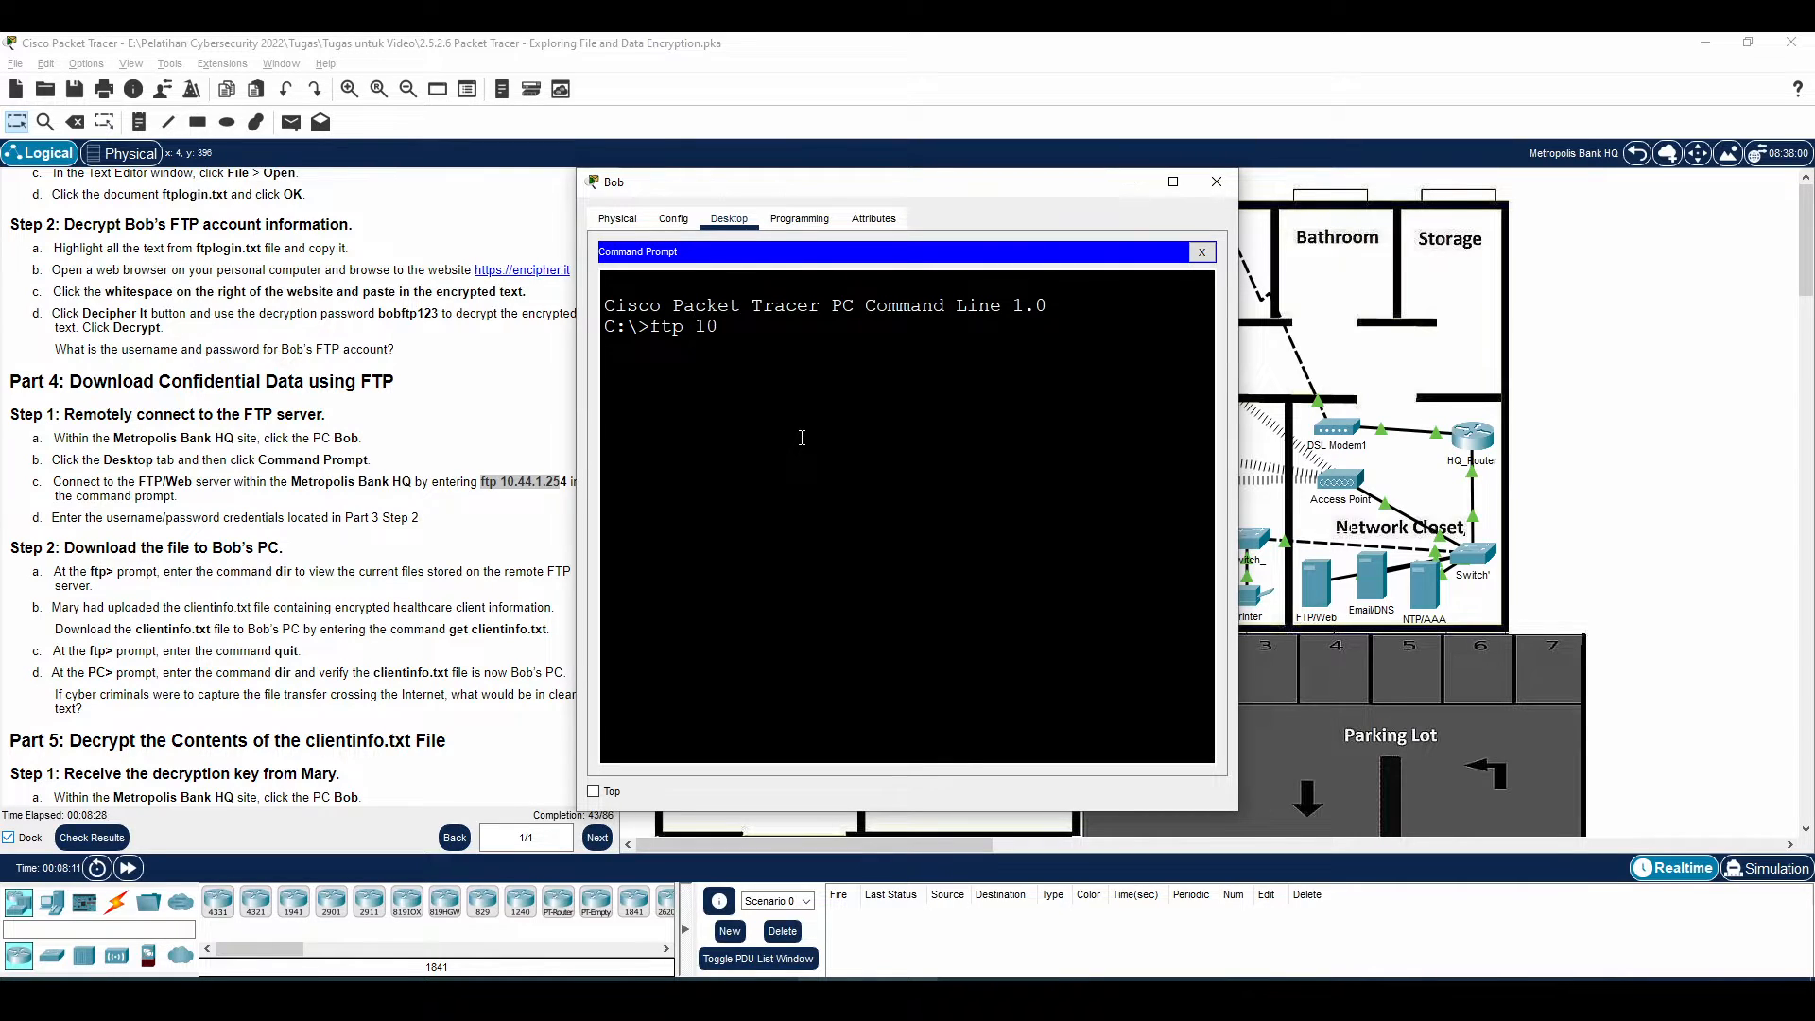
type(".44.1")
key("Return")
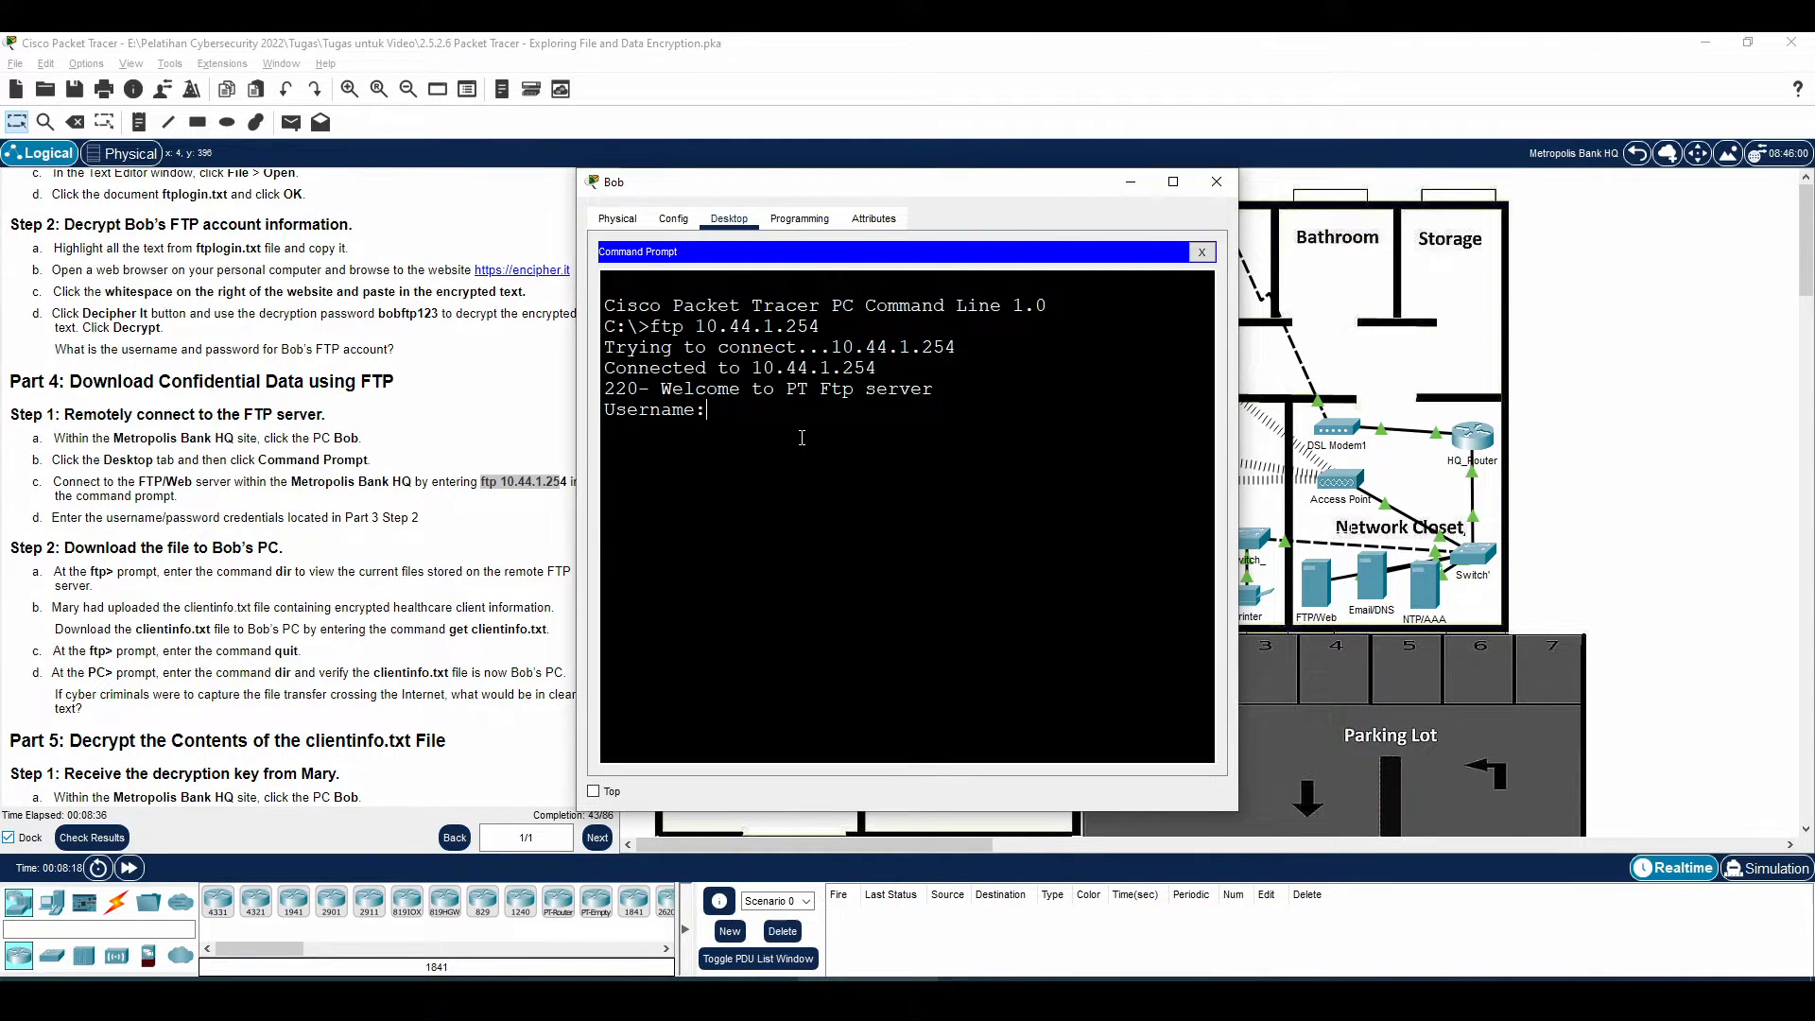
type("bob")
key("Return")
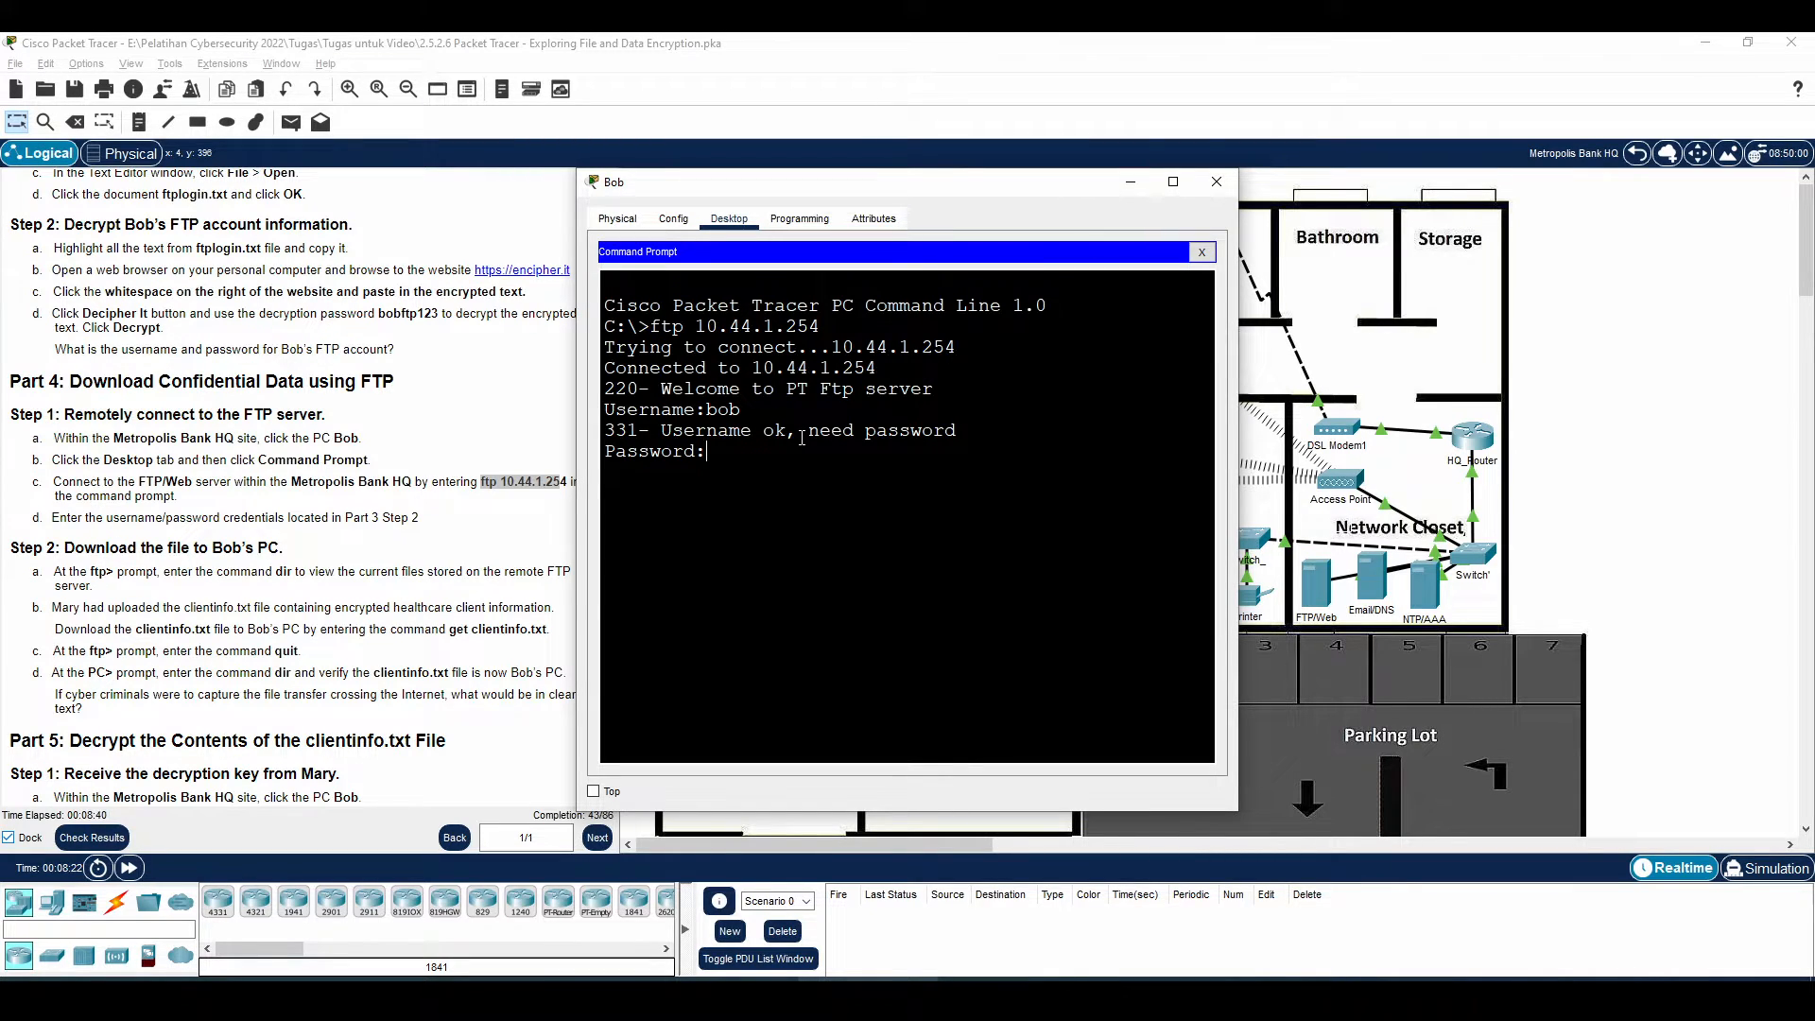
key("Return")
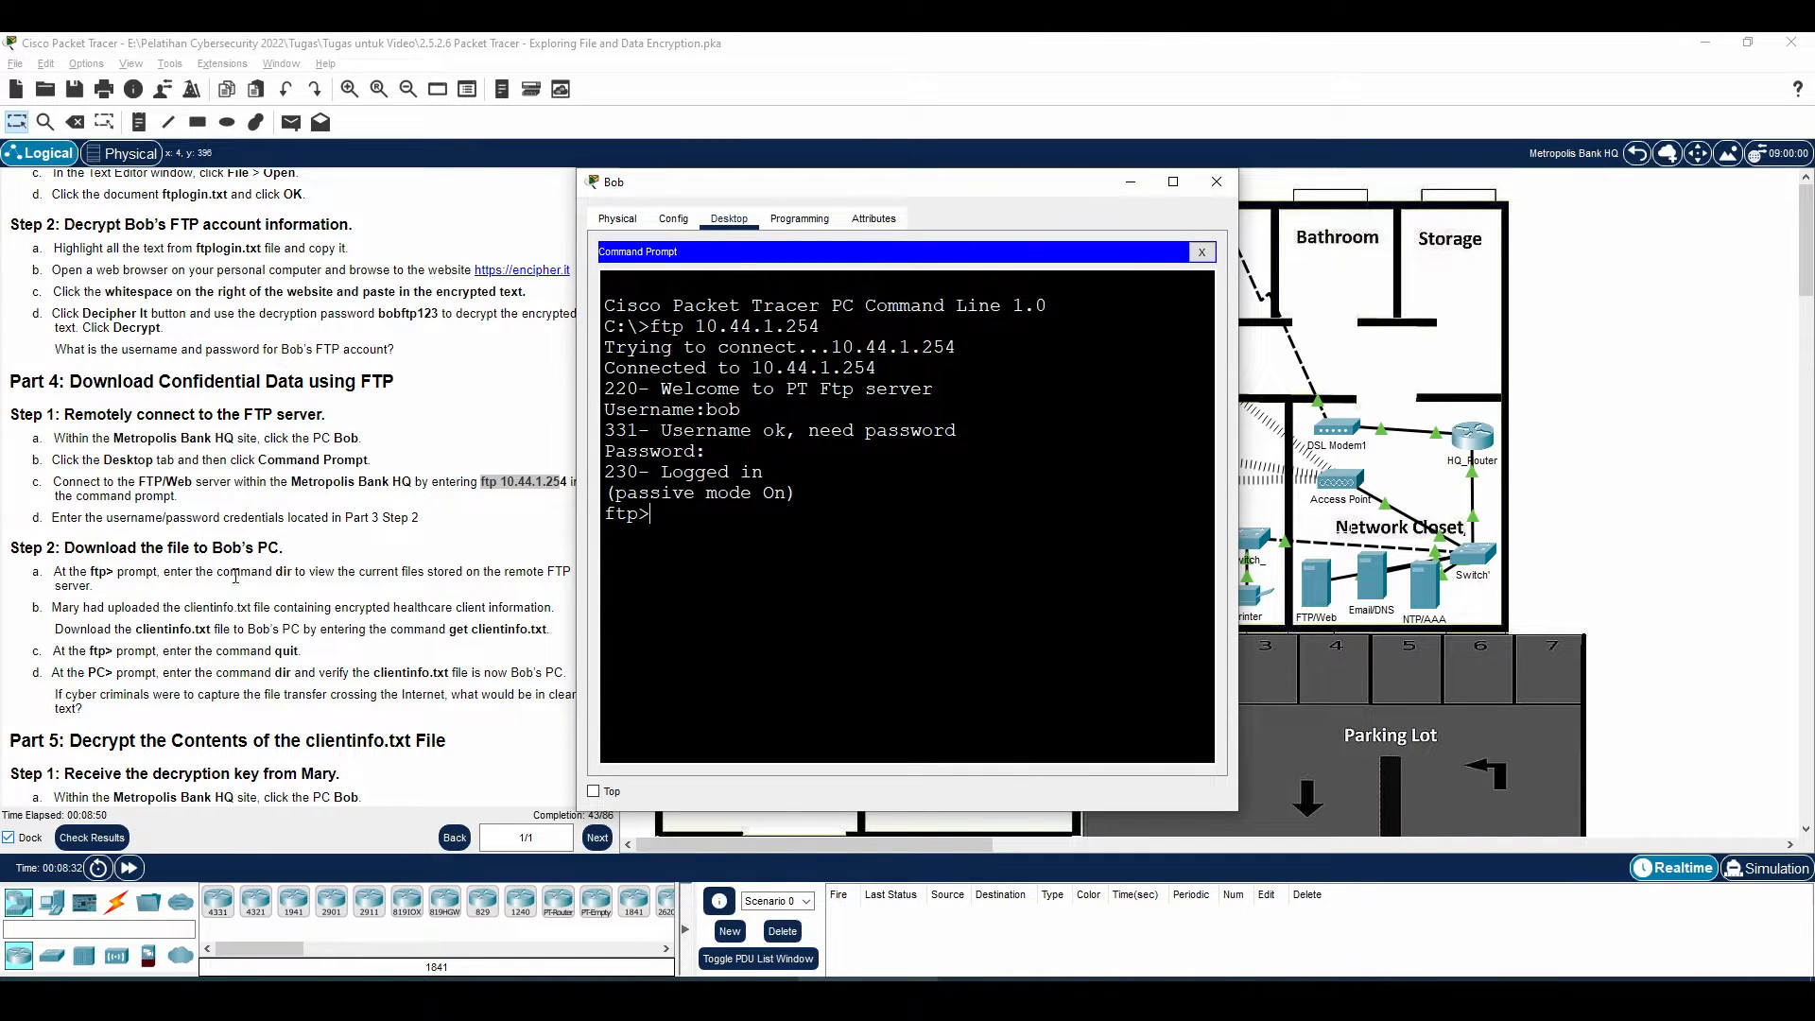
Download clientinfo.txt from the FTP server with get clientinfo.txt
left_click_drag(147, 571, 354, 596)
mouse_move(126, 608)
left_mouse_down()
mouse_move(399, 612)
mouse_move(344, 647)
mouse_move(442, 630)
left_mouse_up()
left_click(344, 646)
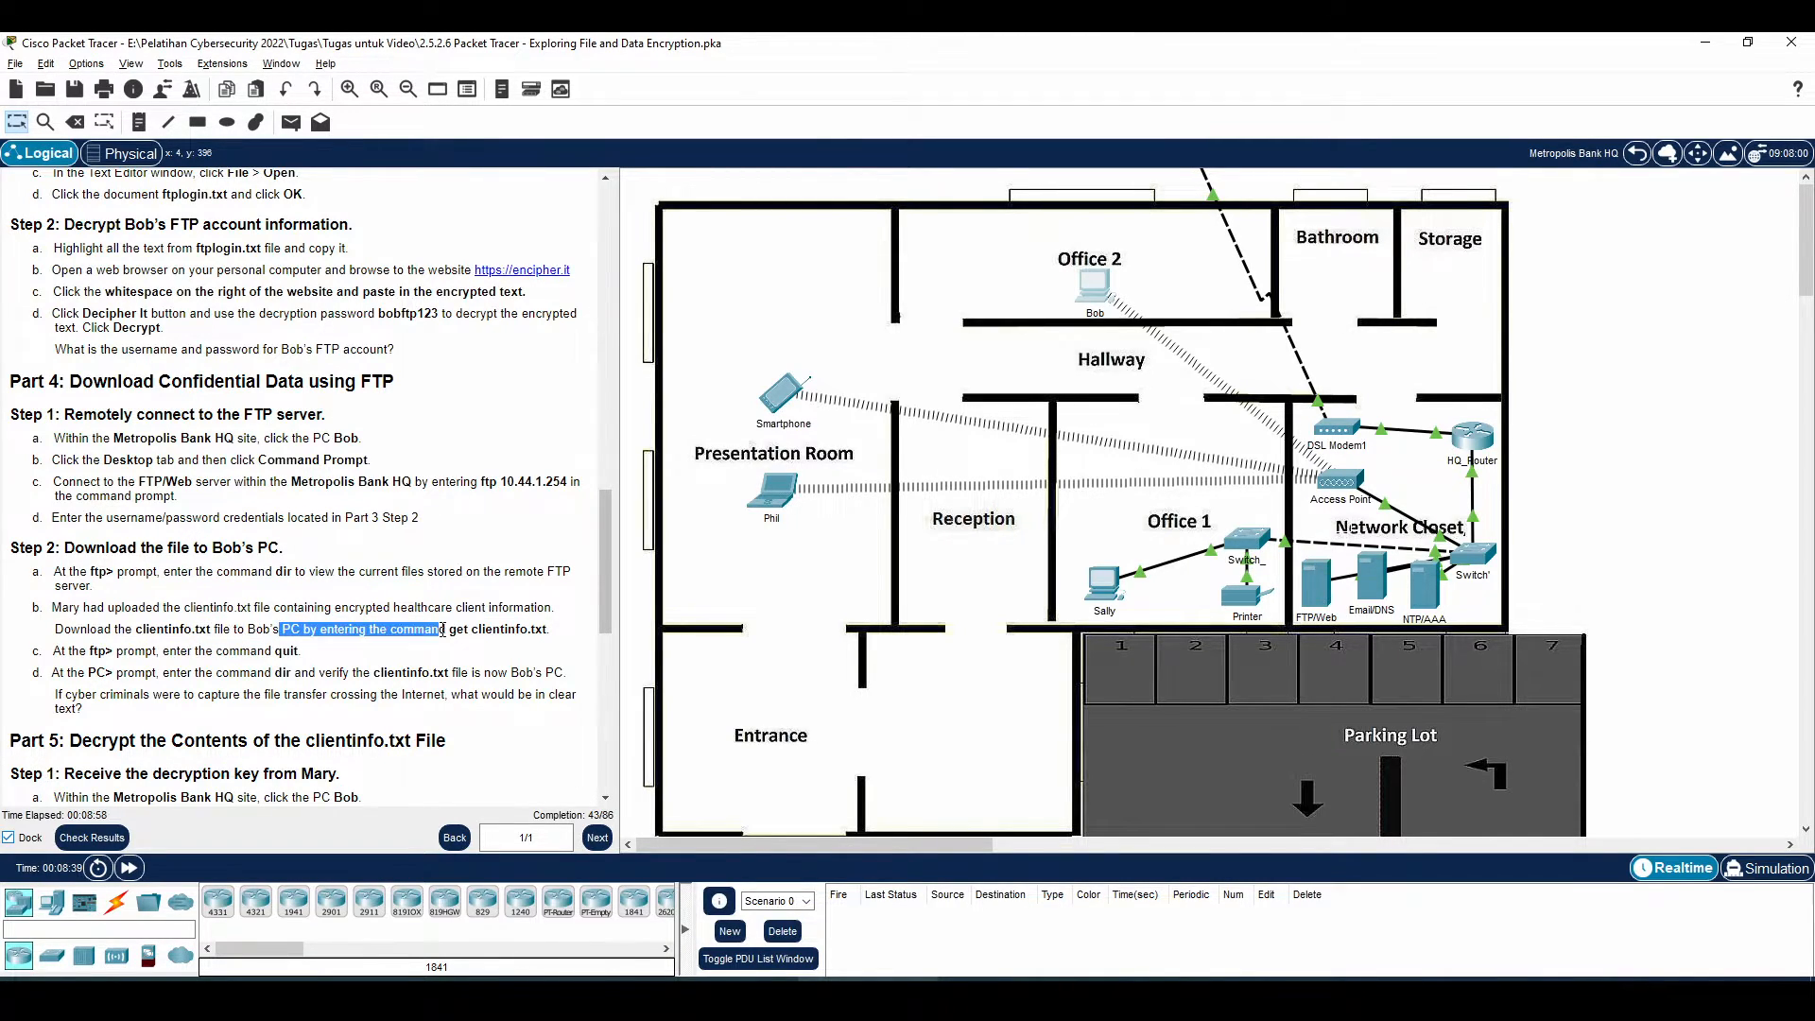
key("alt+Tab")
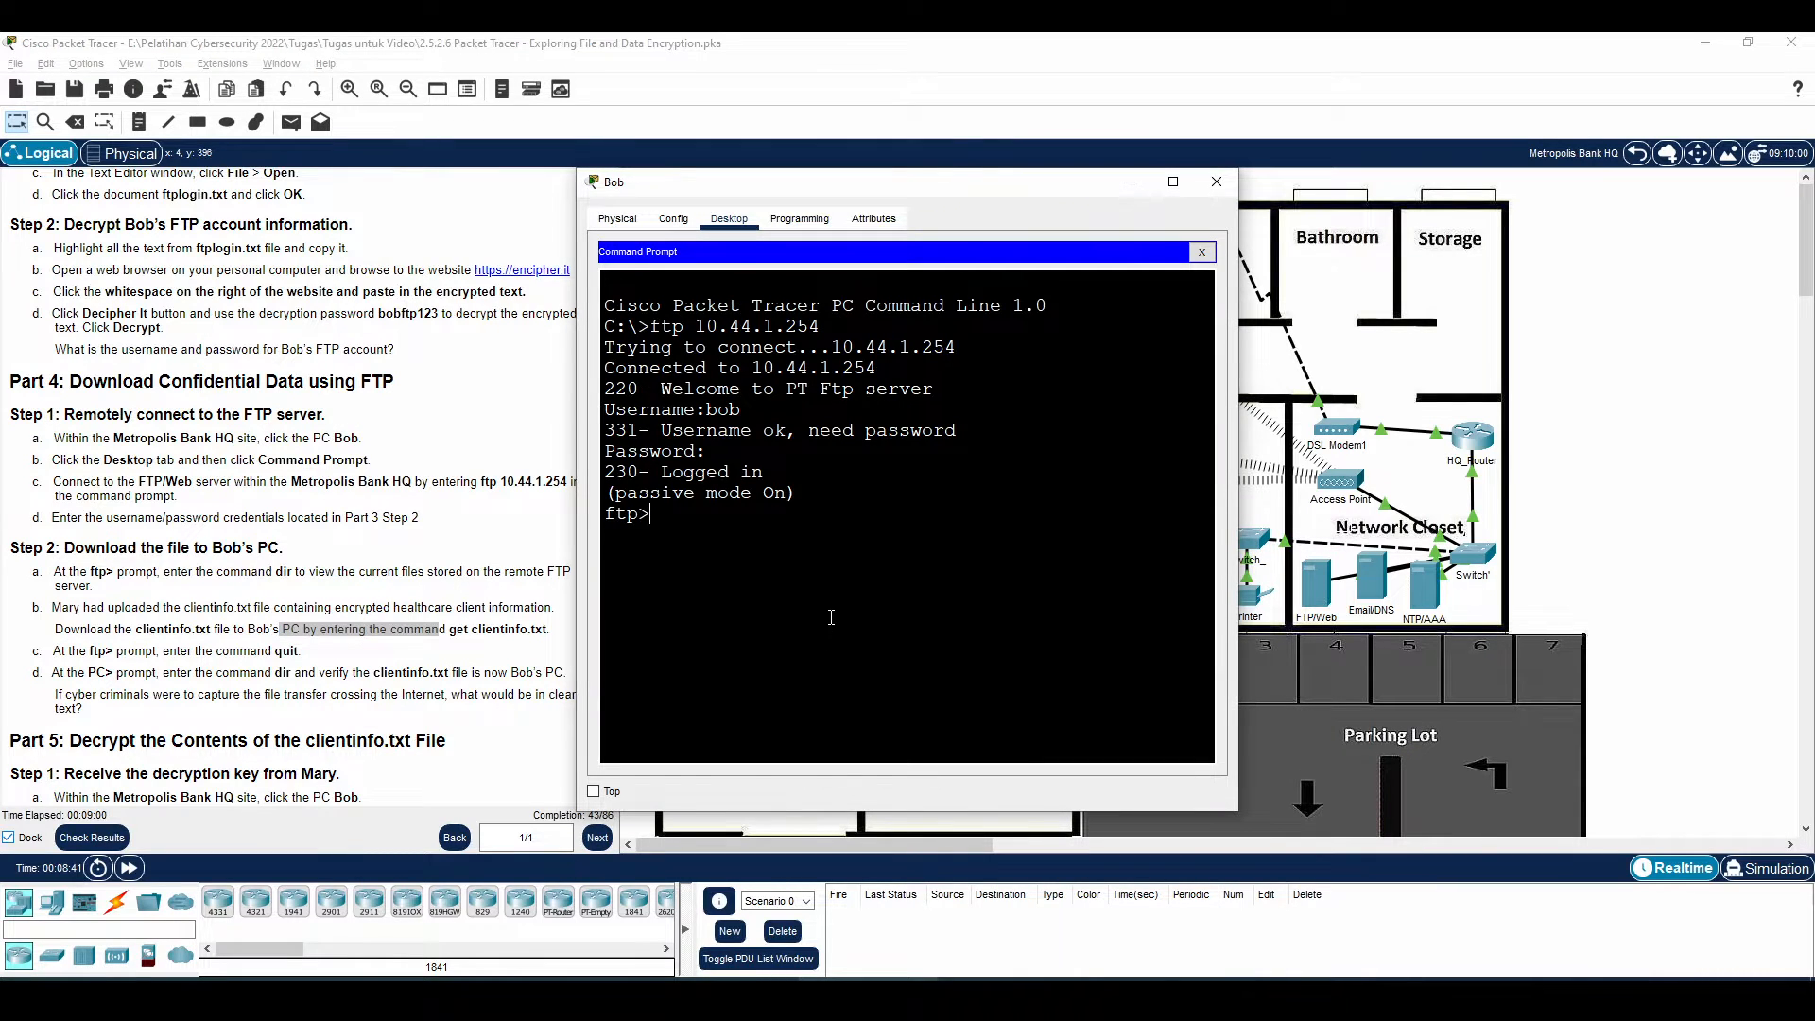
type("get clientinfo.txt")
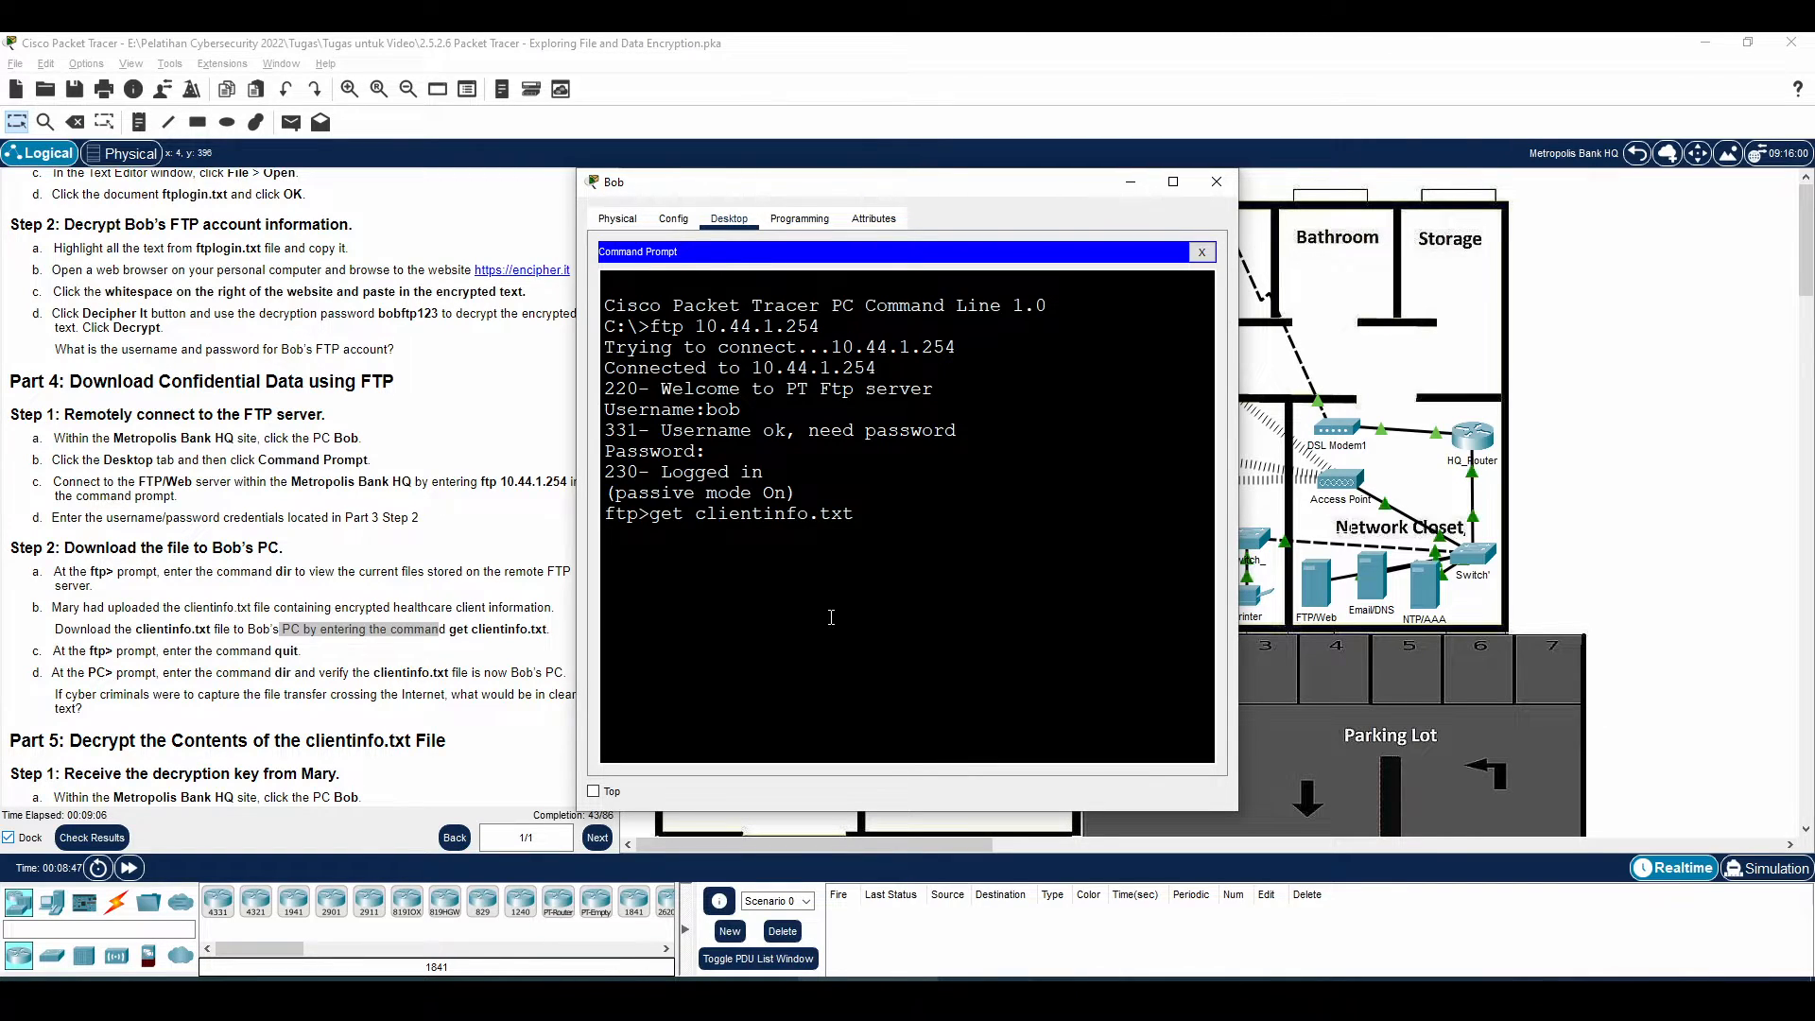
key("Return")
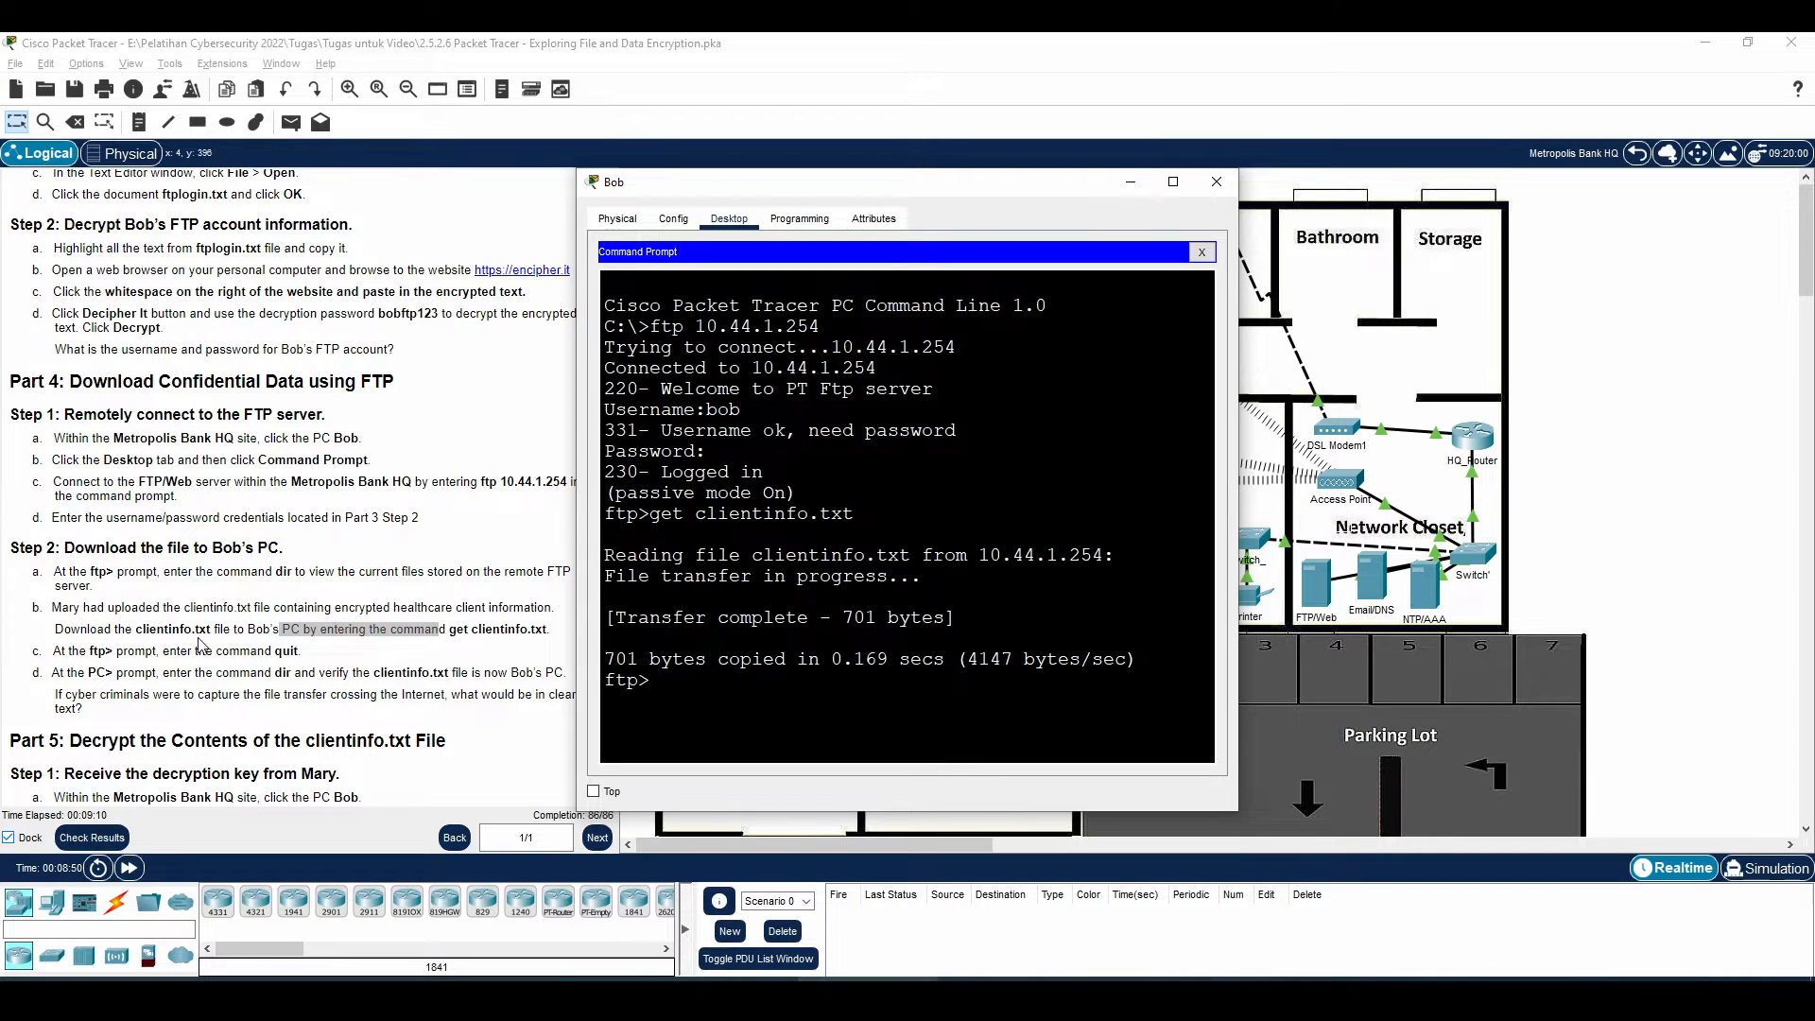
Quit the FTP session and run dir to confirm clientinfo.txt is on C:\
type("quit")
key("Return")
type("dir")
key("Return")
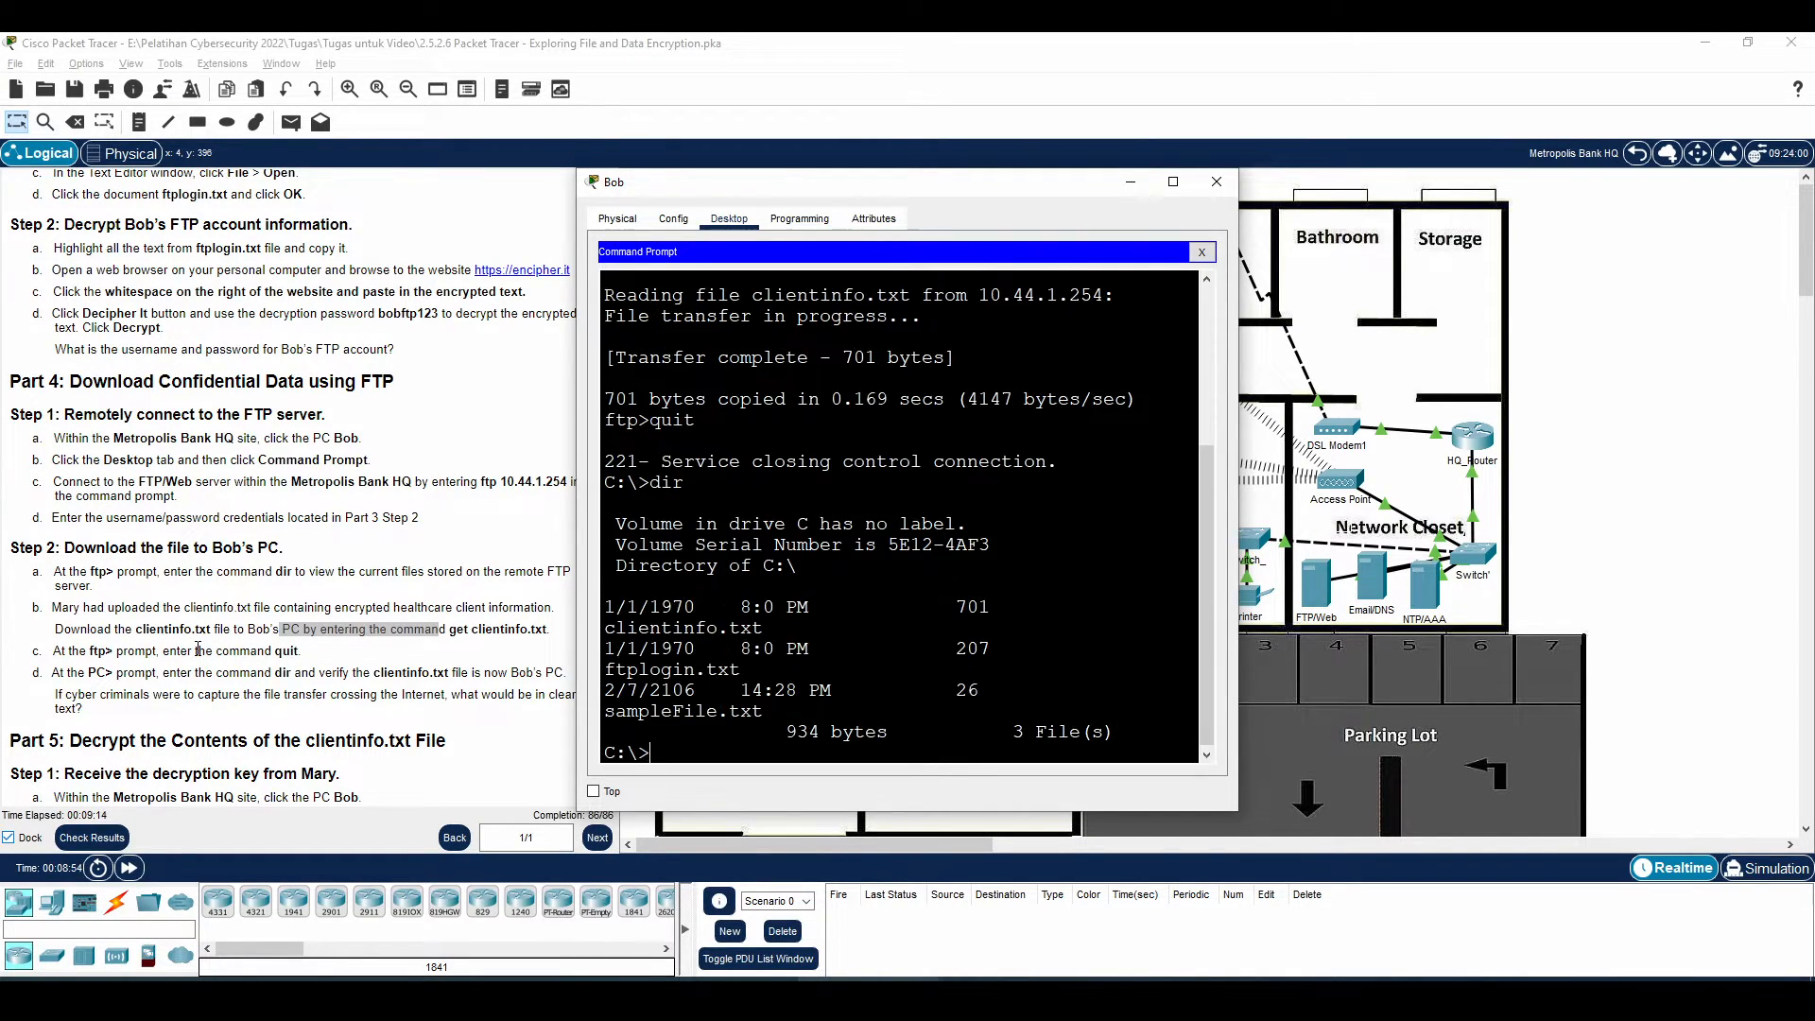
left_click_drag(650, 483, 698, 482)
left_click(698, 482)
left_click_drag(607, 637, 763, 628)
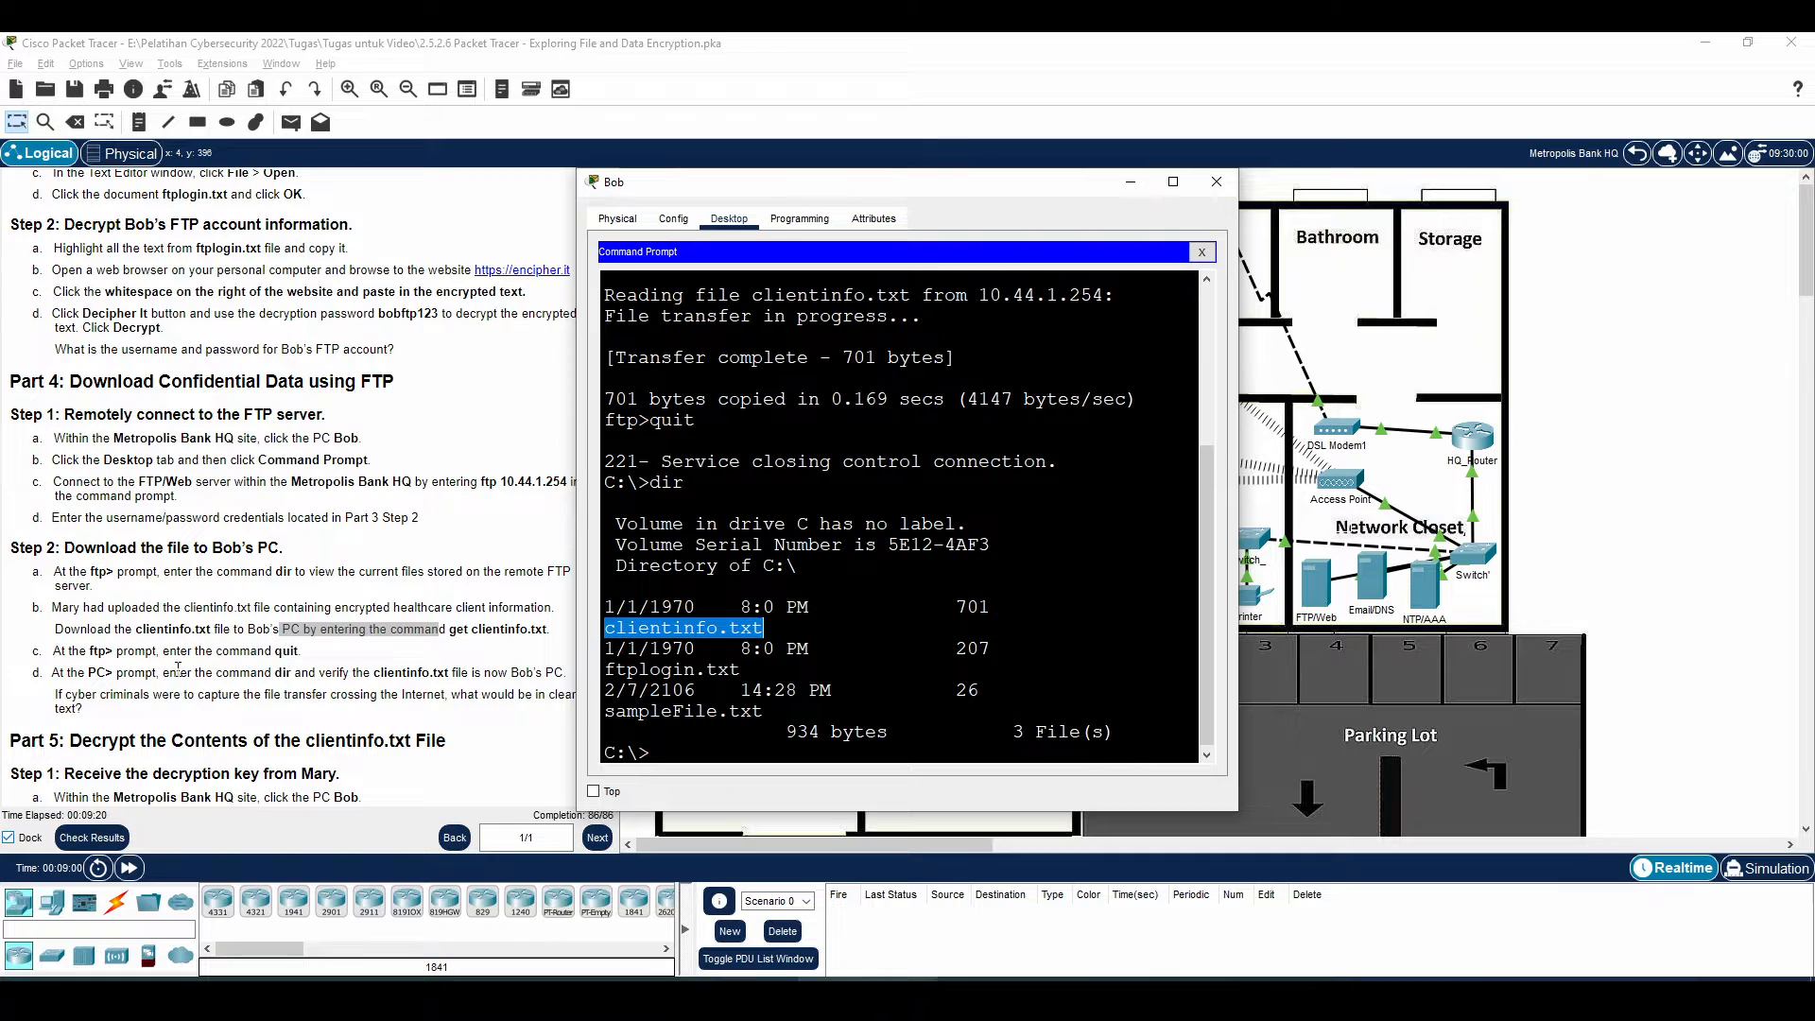
Read the question about captured file transfers, then bring the PC's command prompt back up
left_click(493, 694)
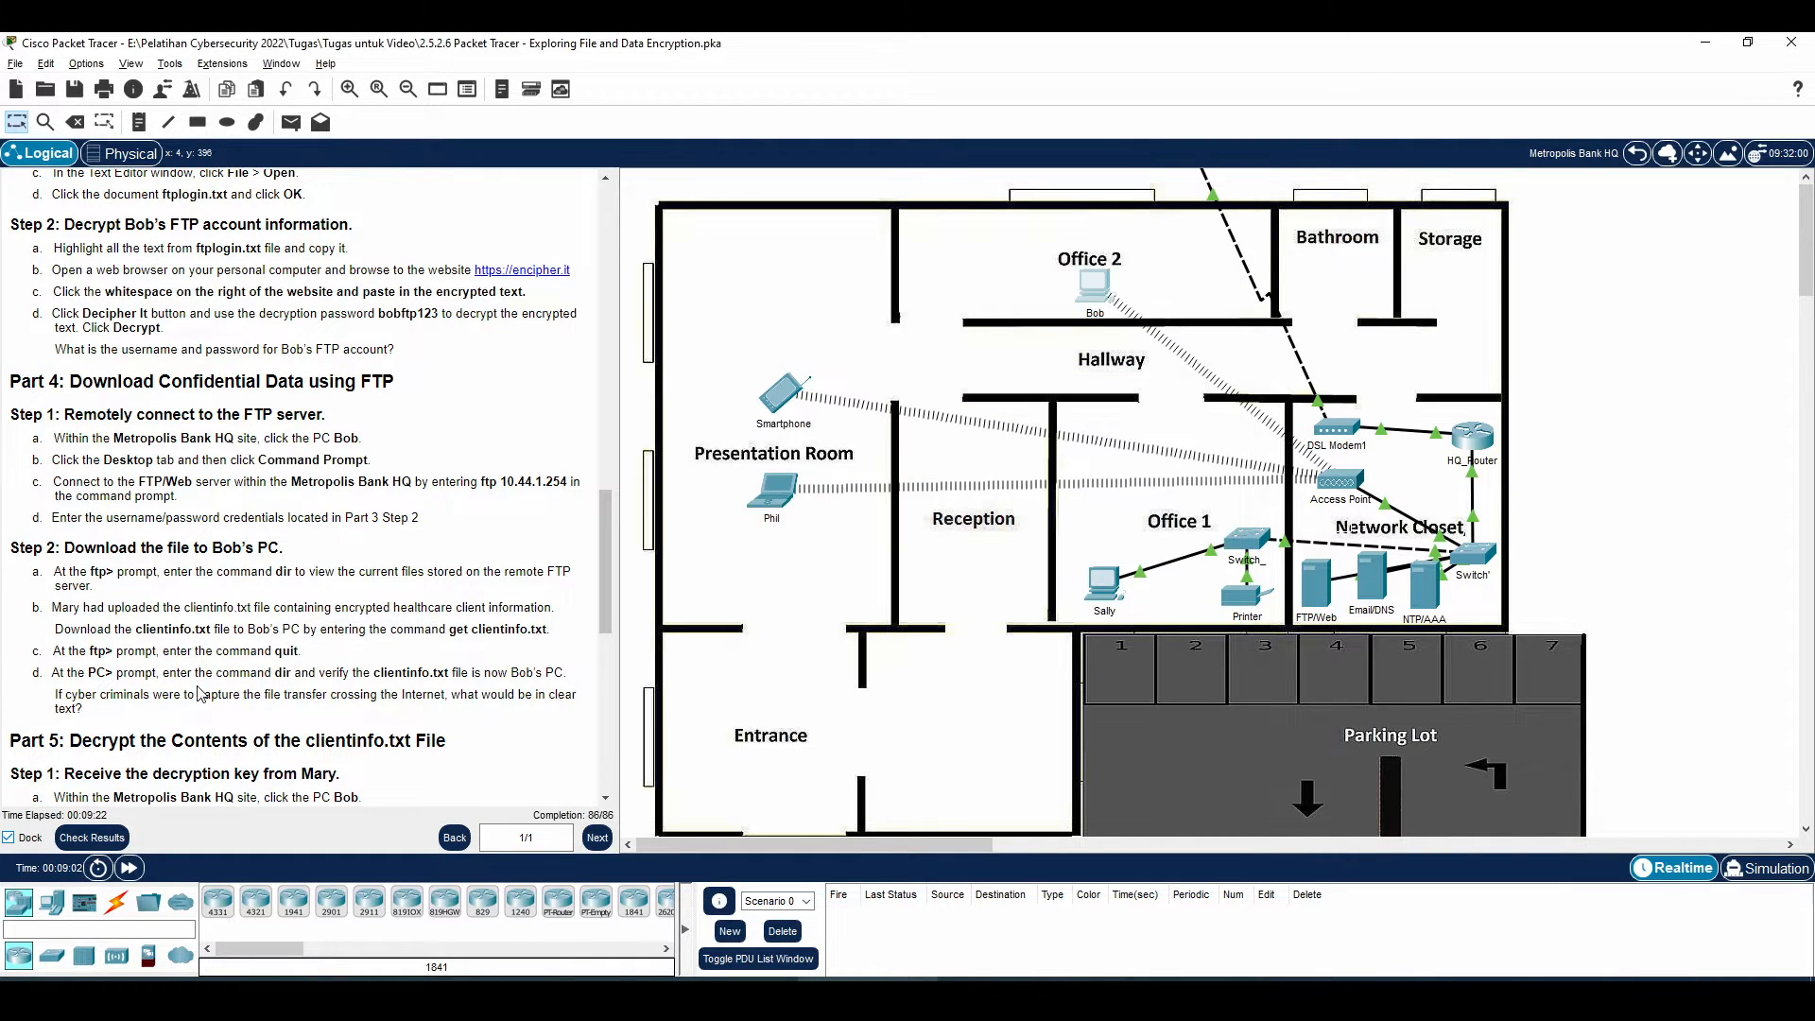
left_click_drag(62, 696, 166, 698)
left_click(164, 698)
scroll(135, 660, "down", 3)
left_click_drag(65, 526, 496, 544)
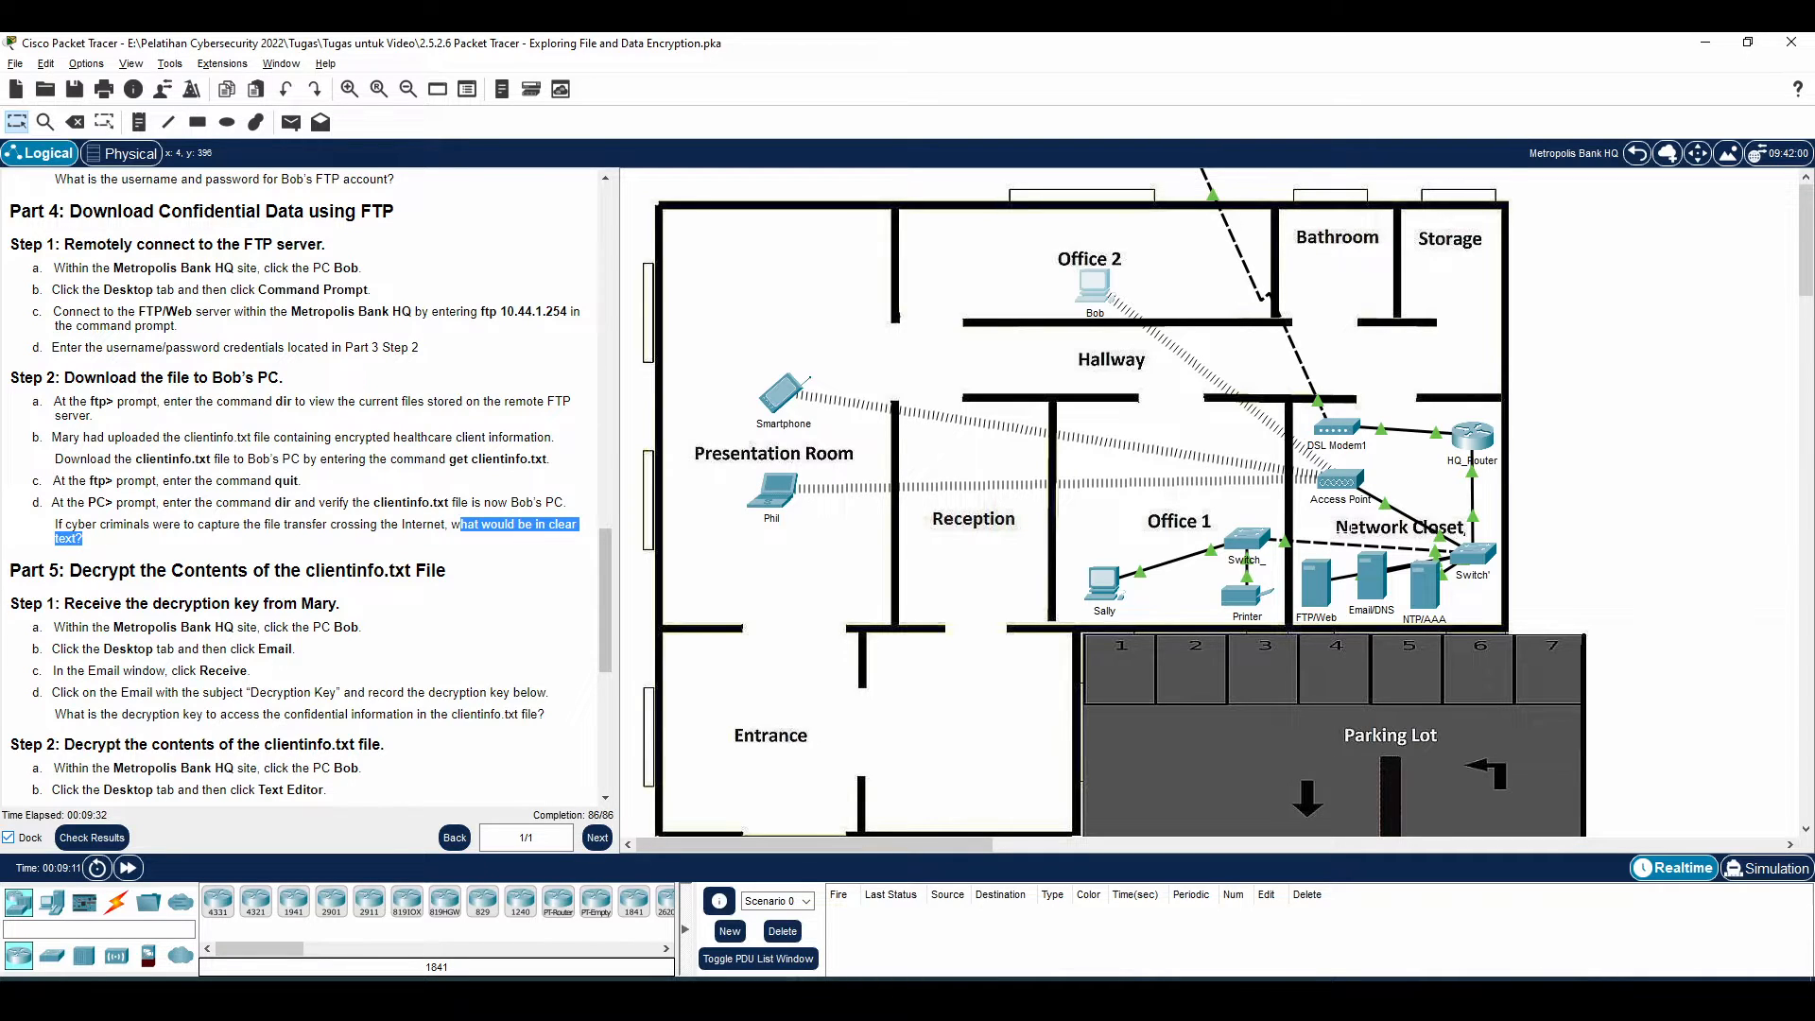
left_click(870, 997)
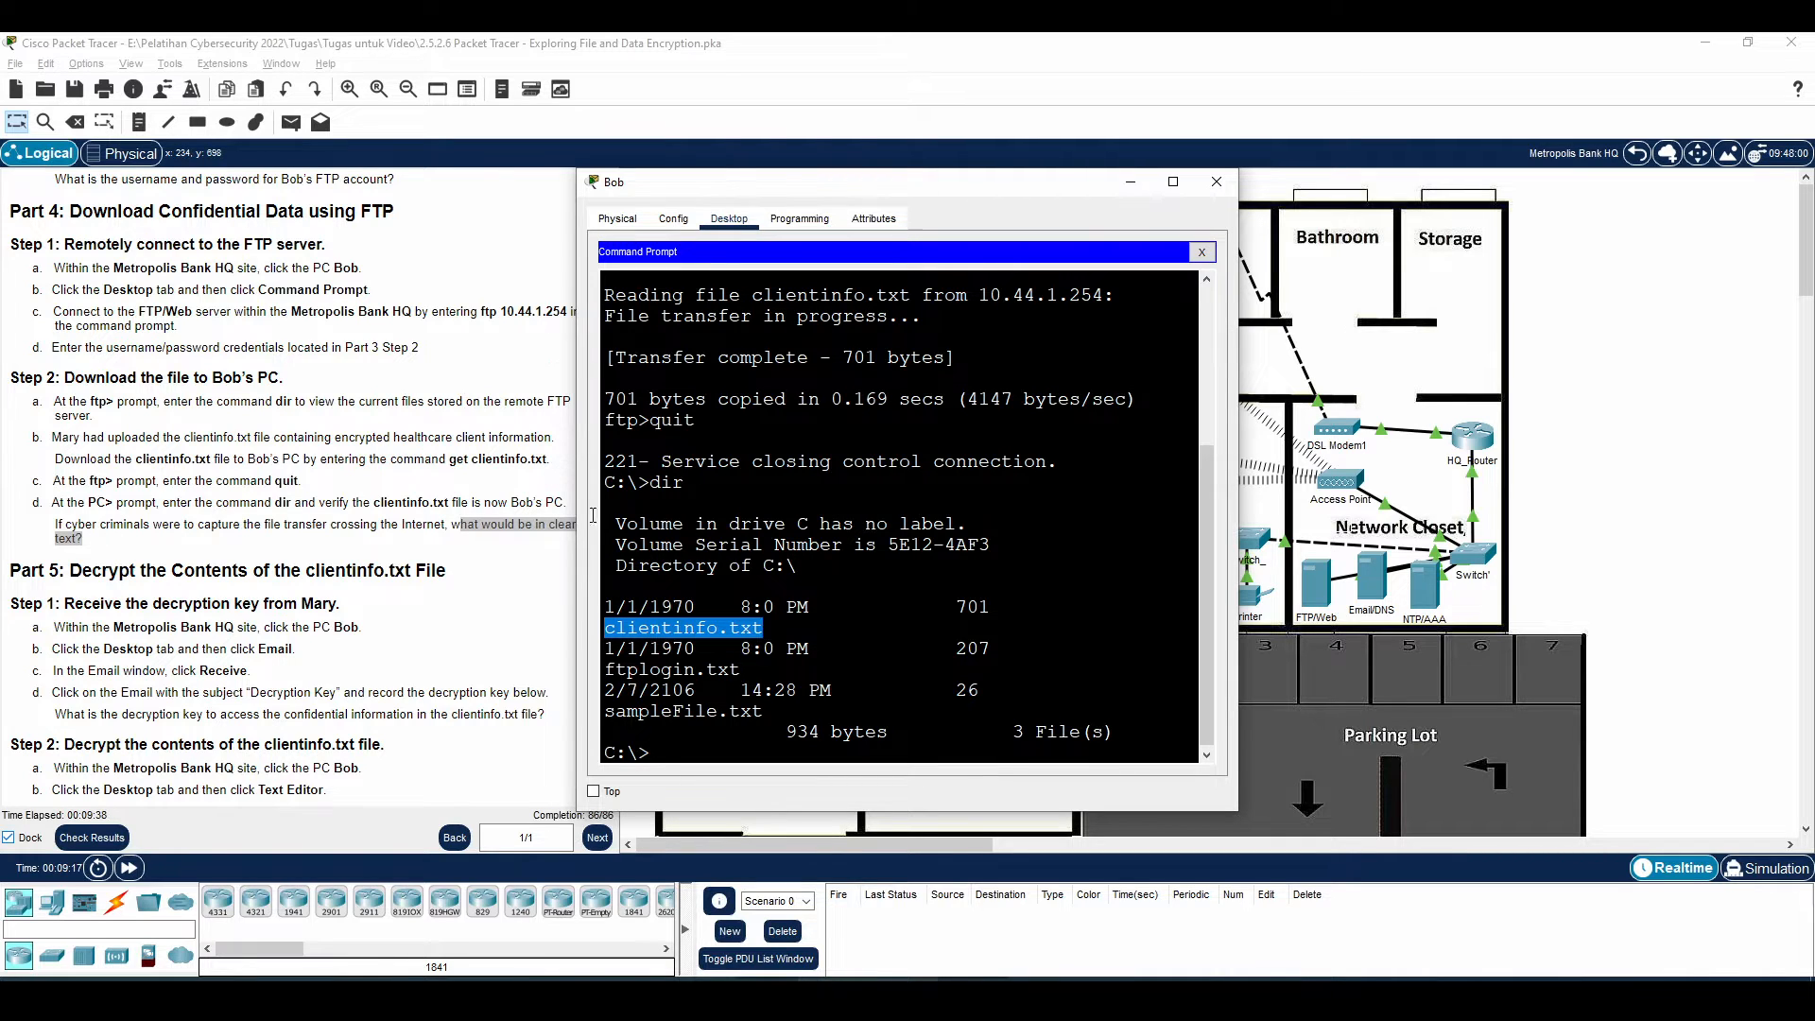
Scroll the instructions to Part 5's first step and return to the PC's command prompt
left_click(123, 571)
left_click_drag(123, 571, 236, 571)
left_click(233, 567)
scroll(232, 565, "down", 2)
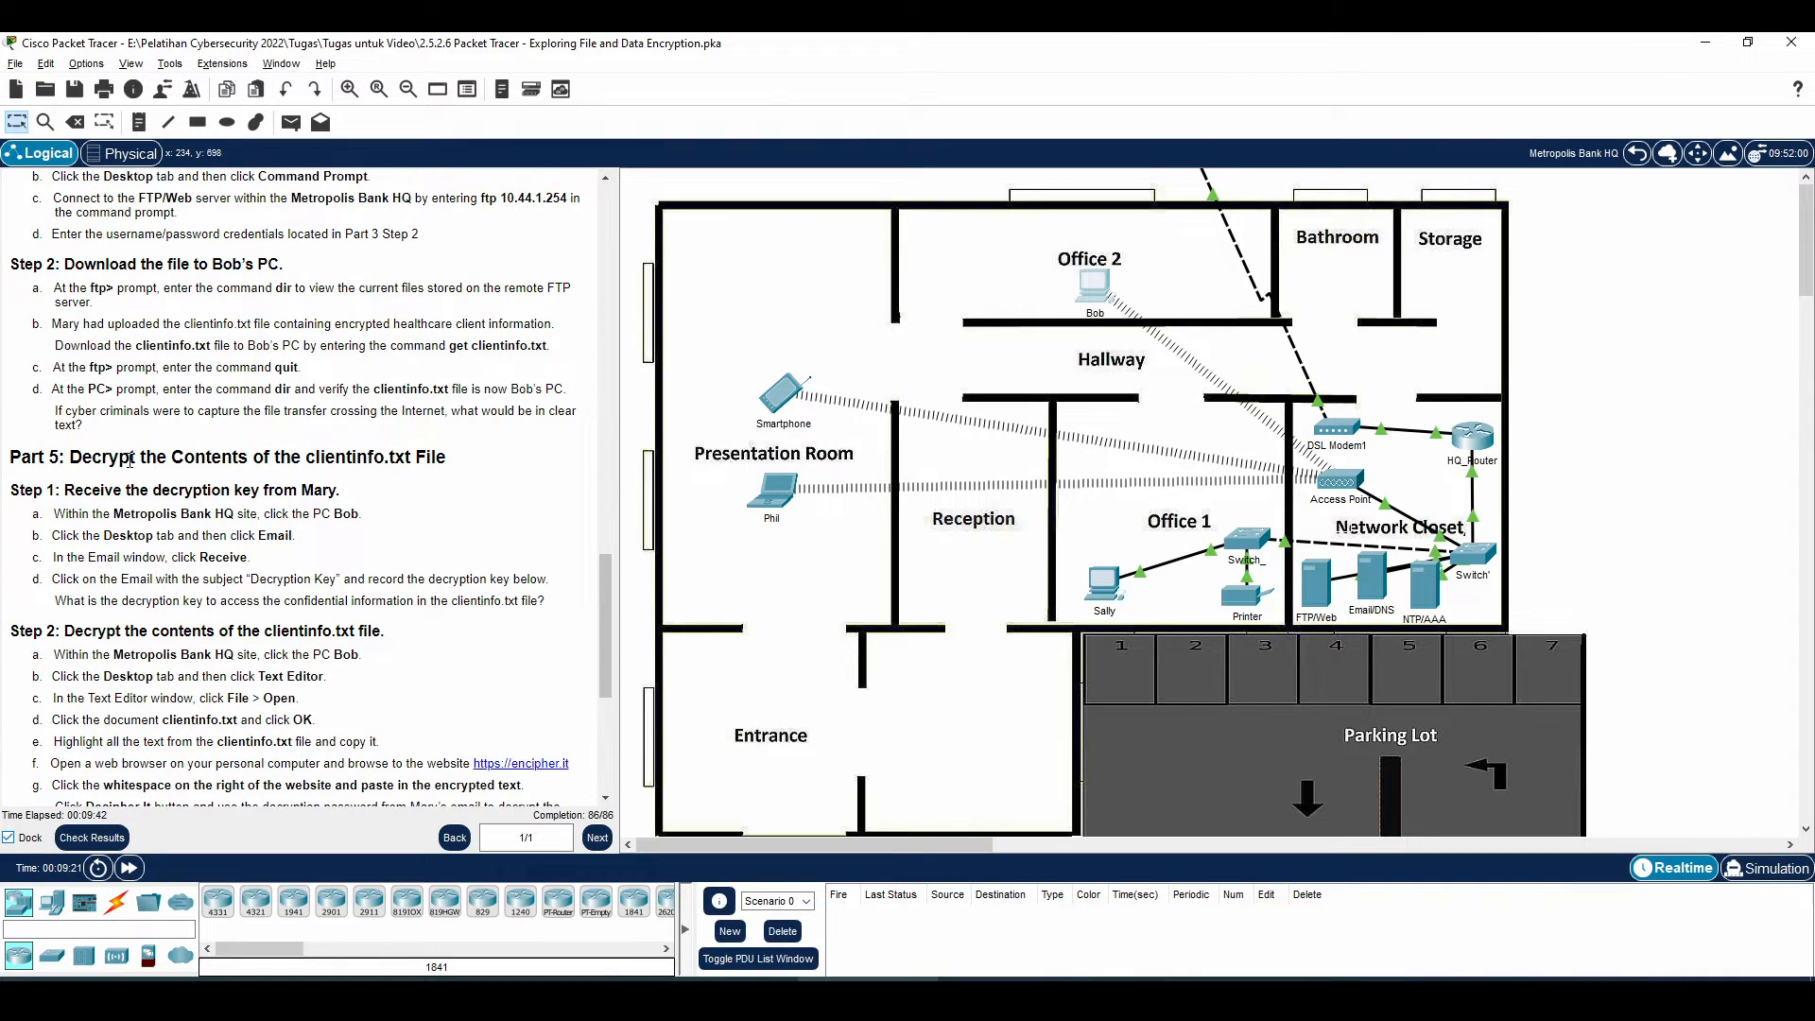
left_click_drag(130, 460, 346, 458)
left_click_drag(83, 516, 355, 515)
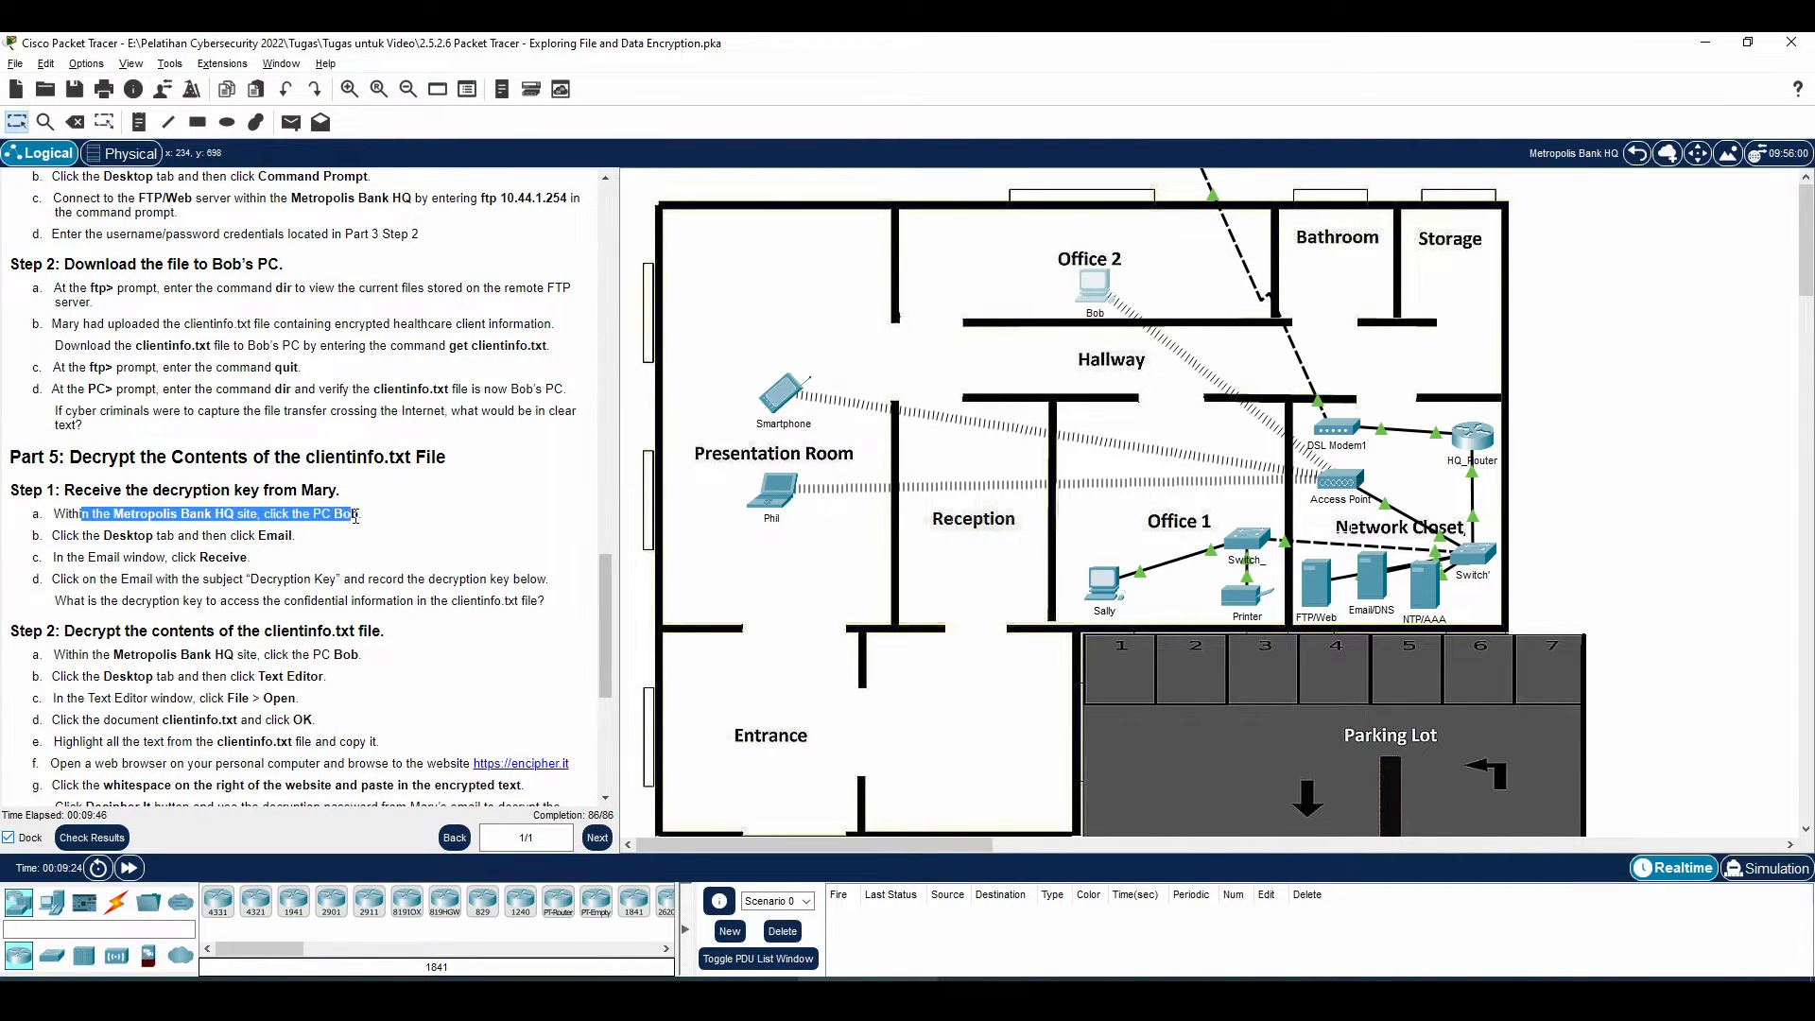
left_click_drag(112, 515, 302, 515)
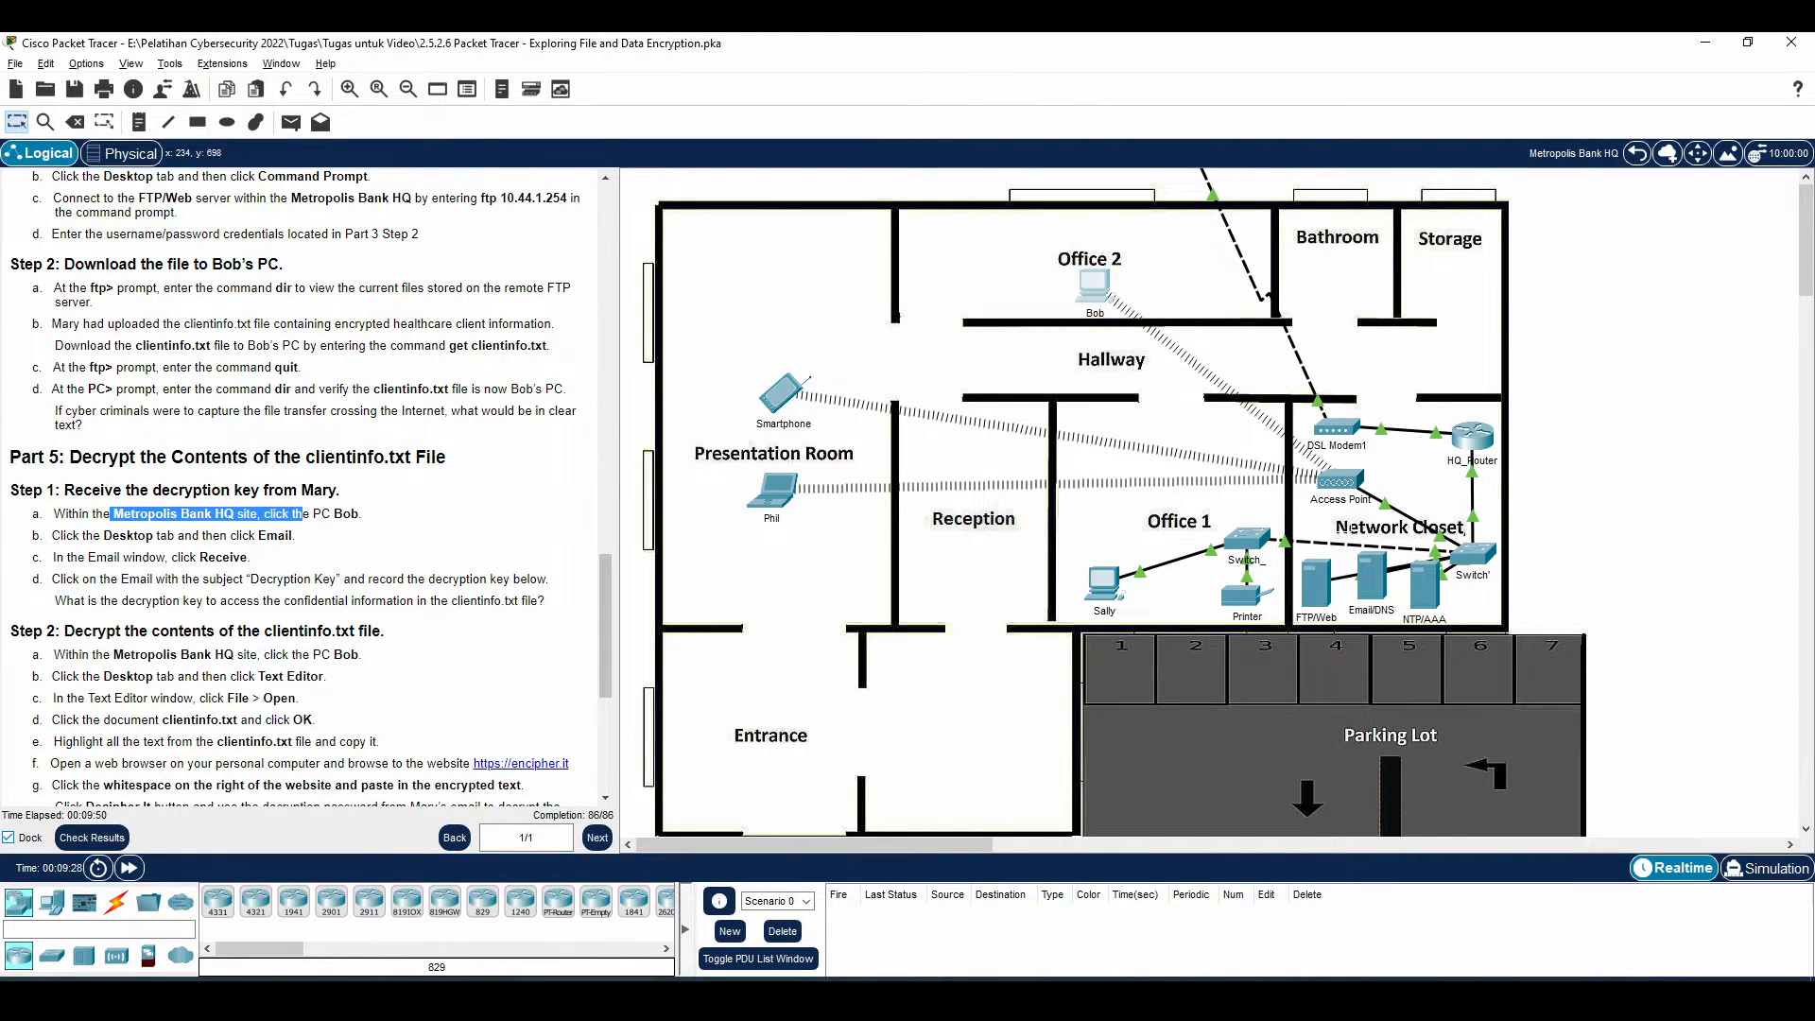
left_click(482, 998)
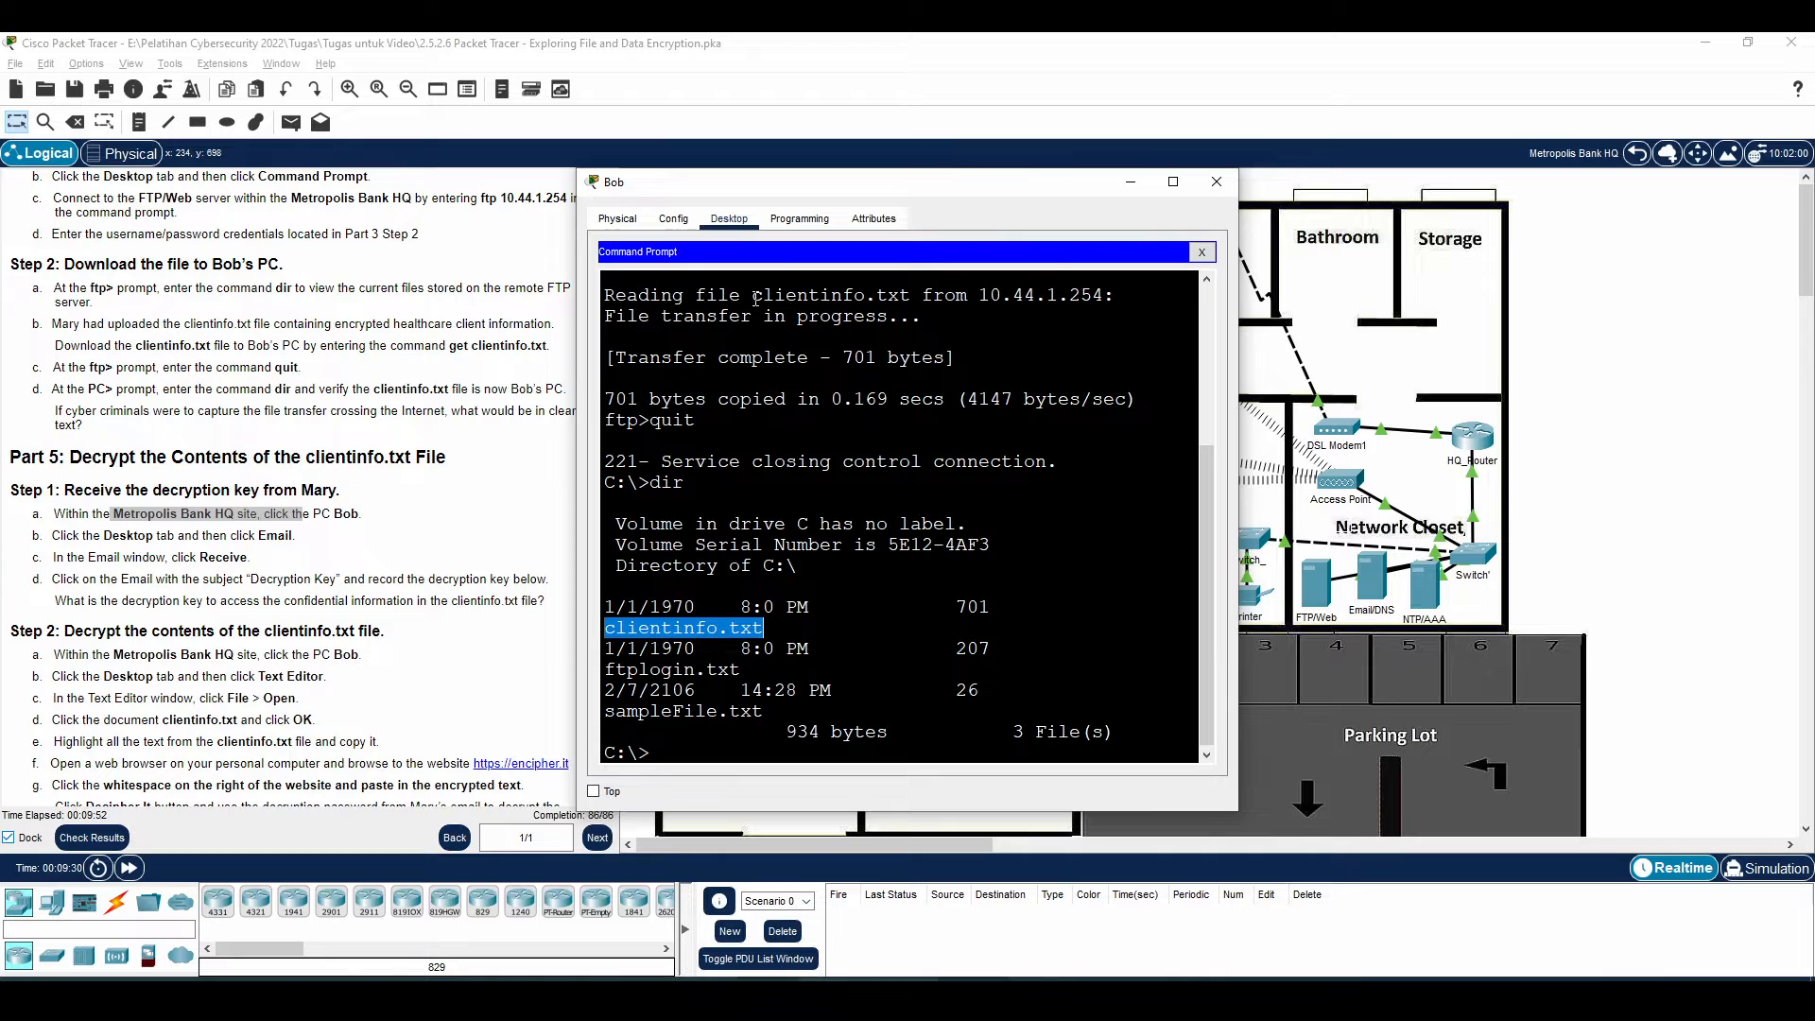
Close Command Prompt, receive mail in the PC's Email client and read the 'Decryption Key' message's key
left_click(1202, 251)
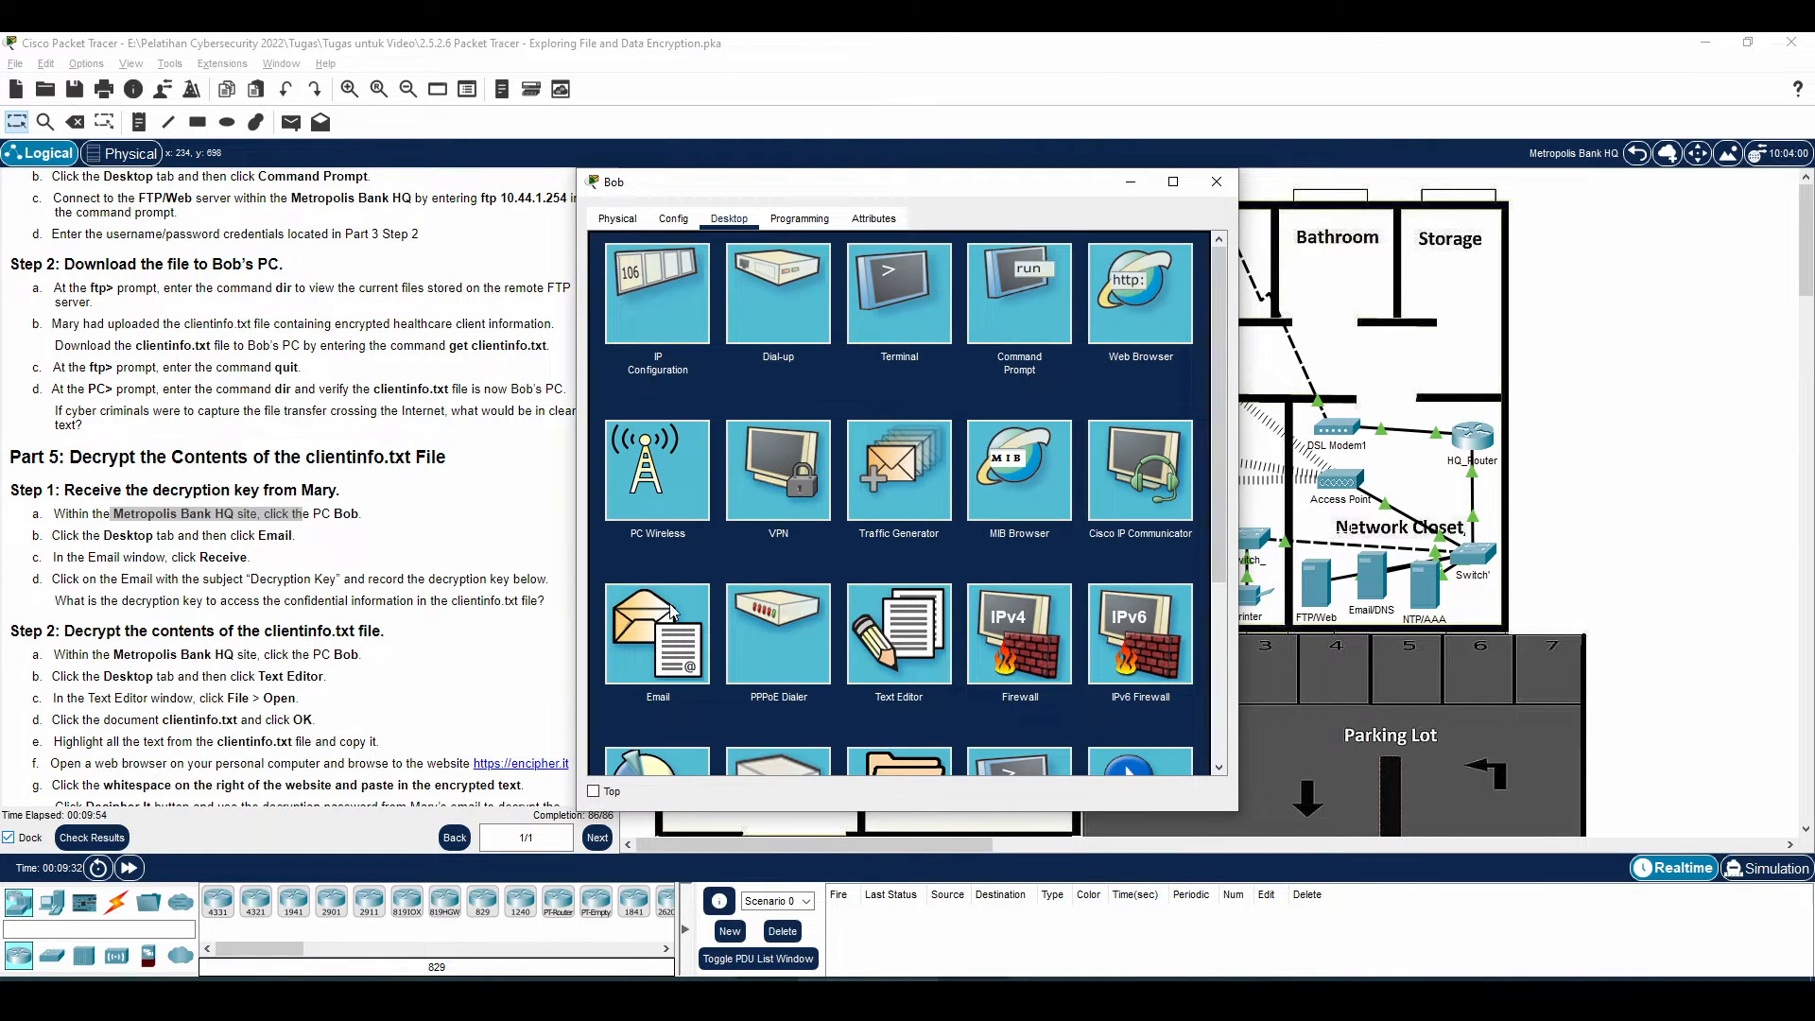
left_click(646, 652)
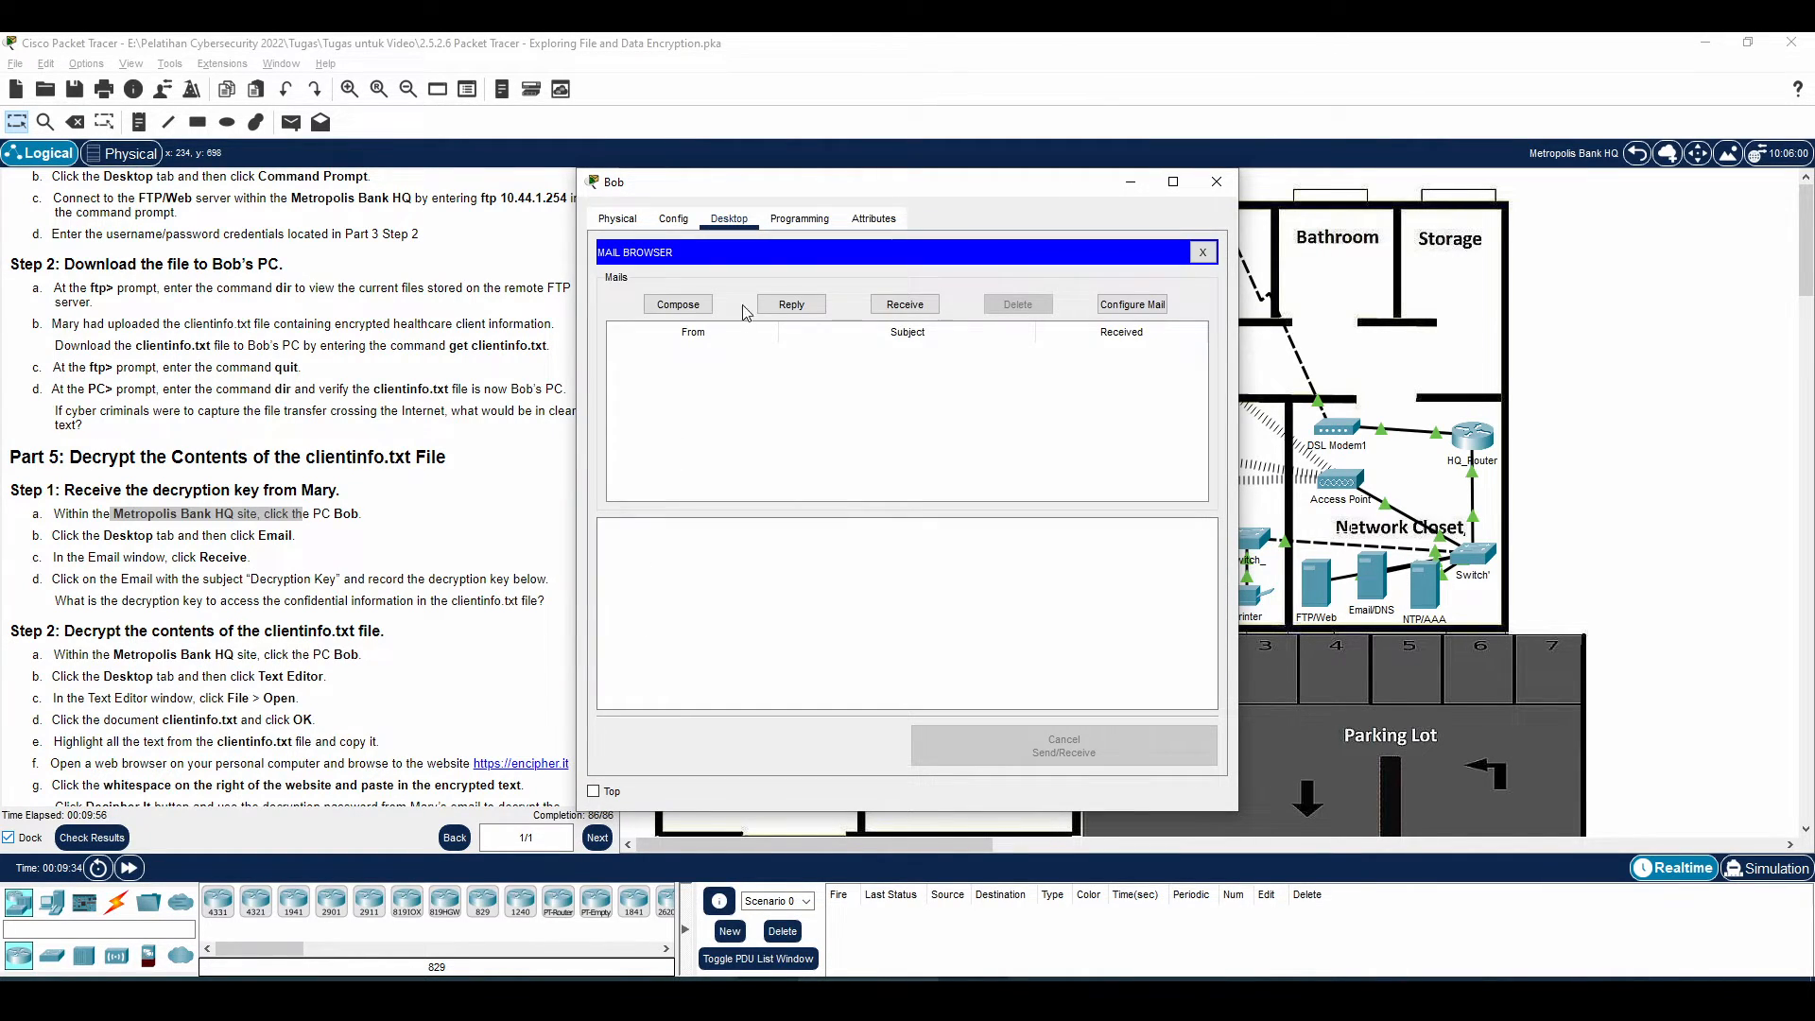
left_click(906, 305)
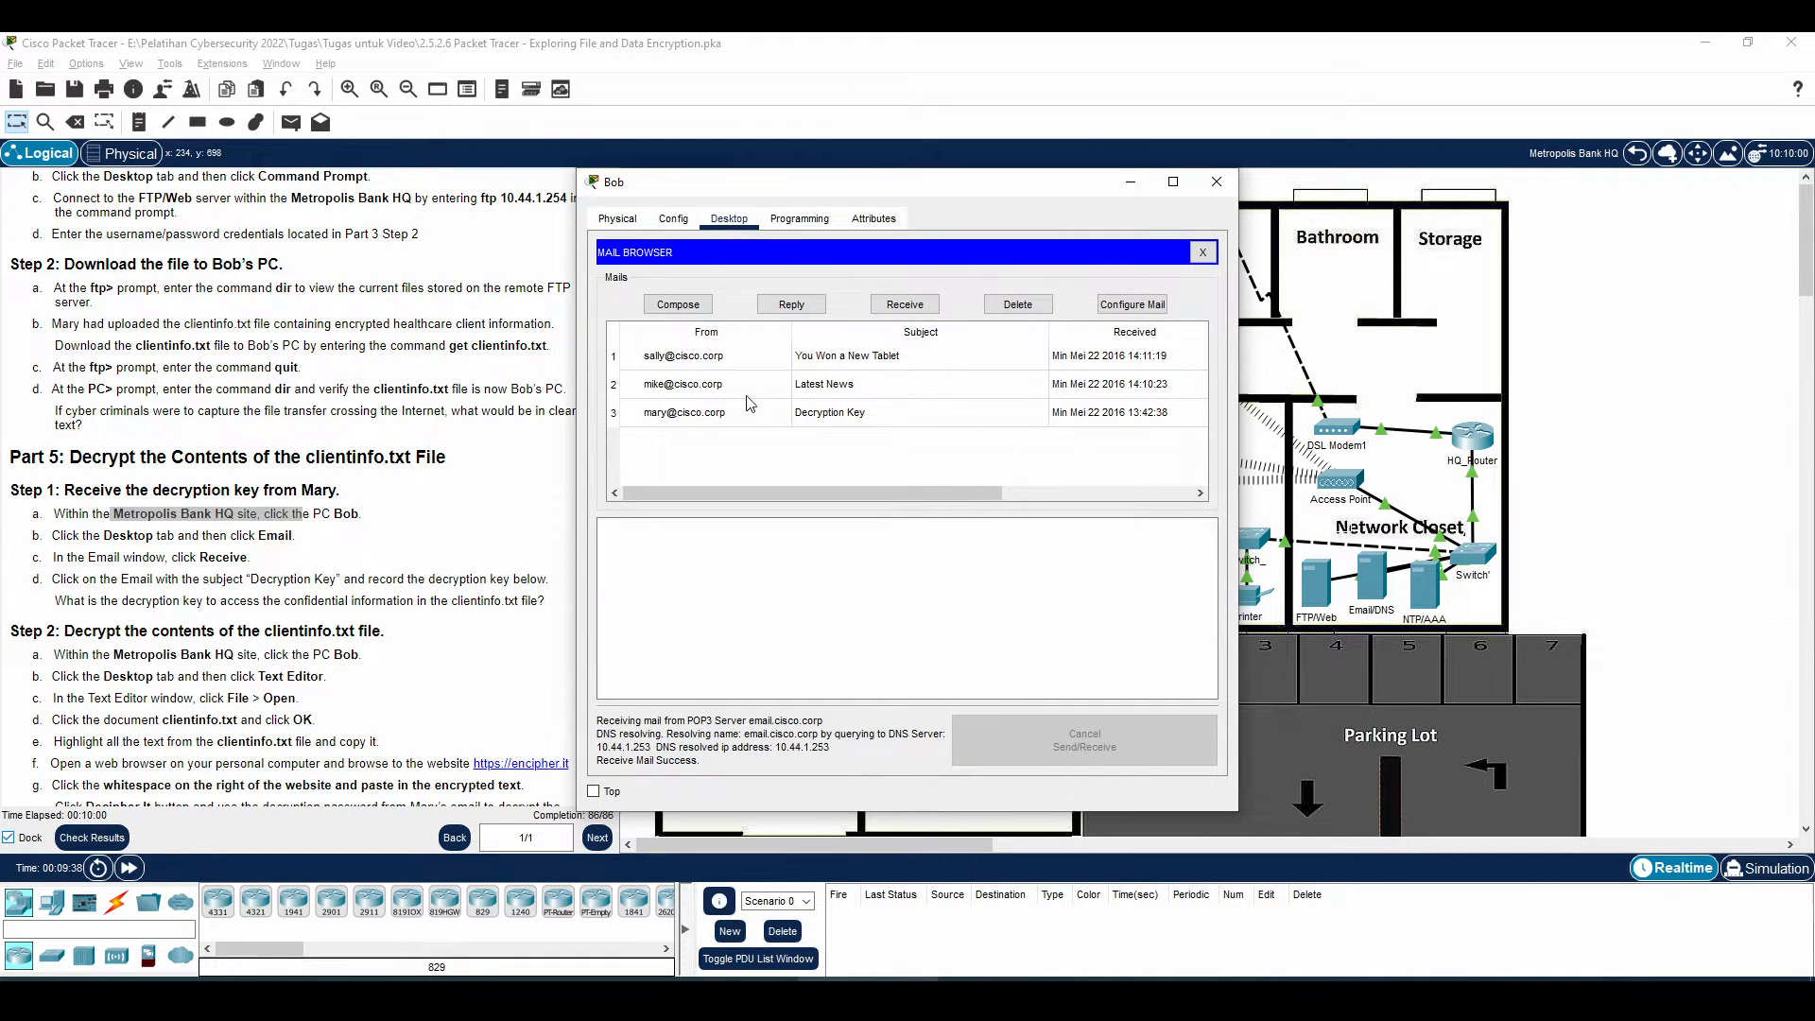
left_click(721, 414)
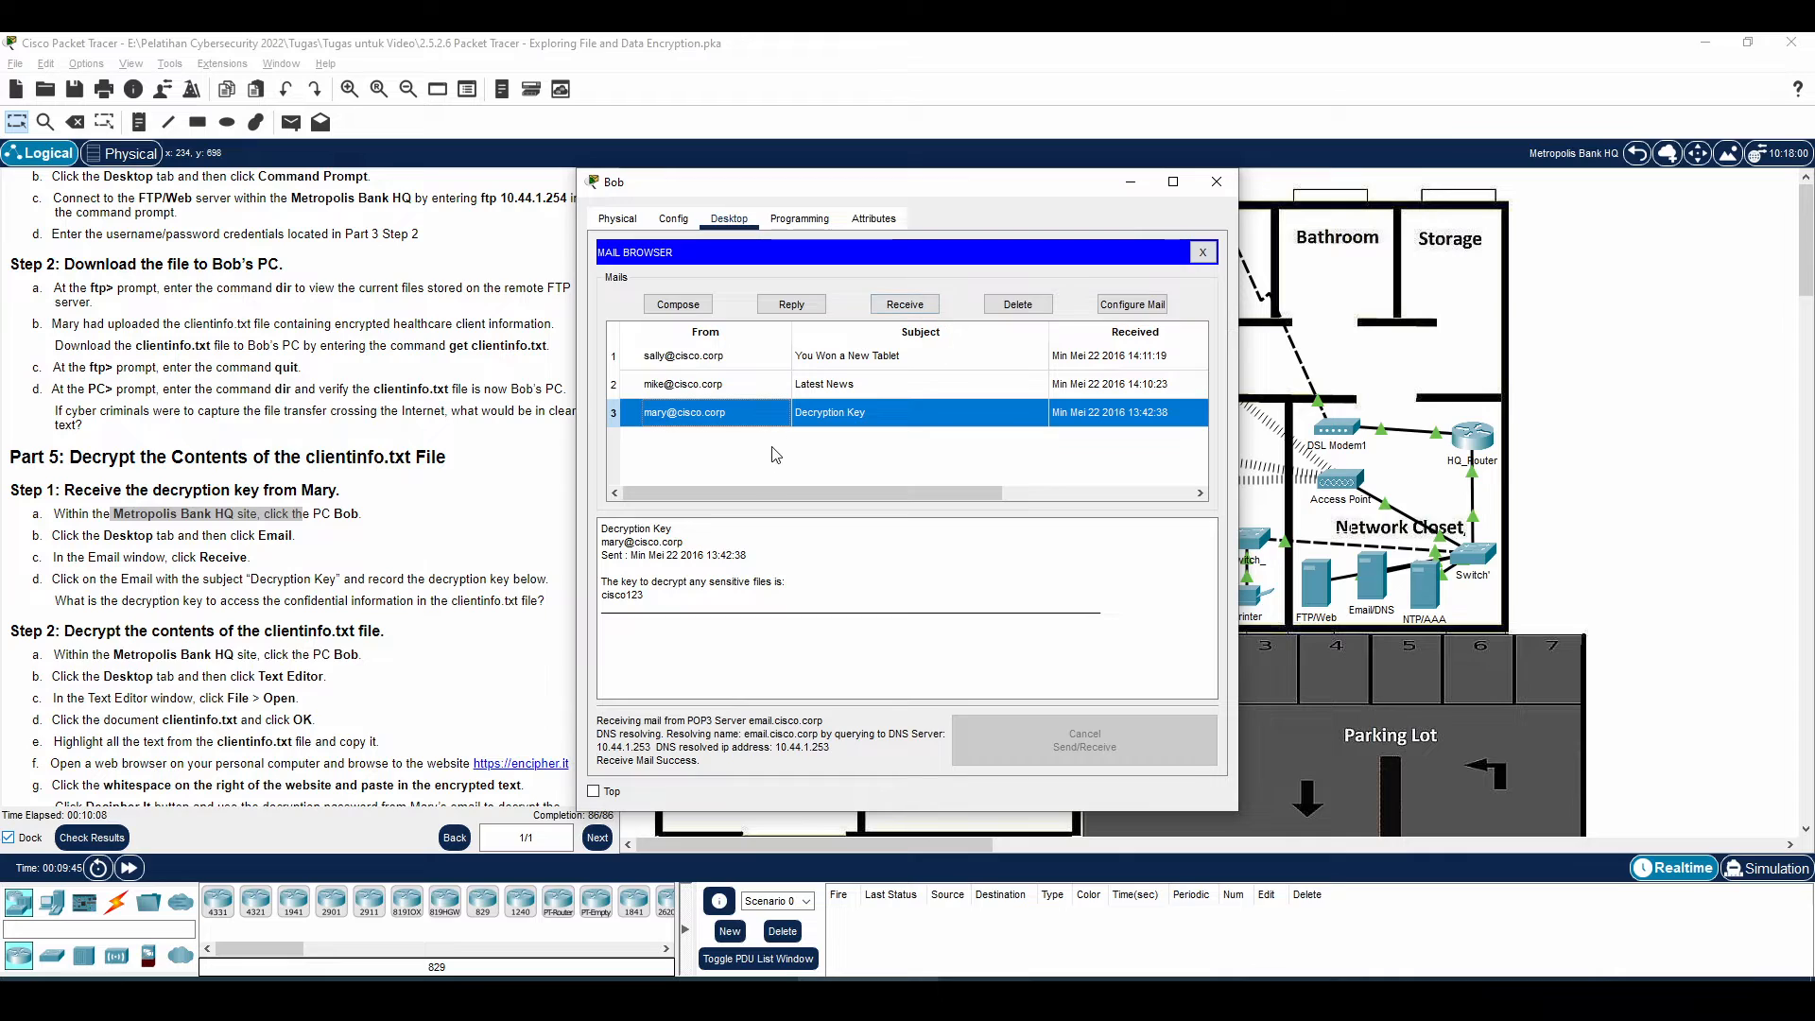
left_click_drag(620, 584, 665, 587)
left_click(662, 594)
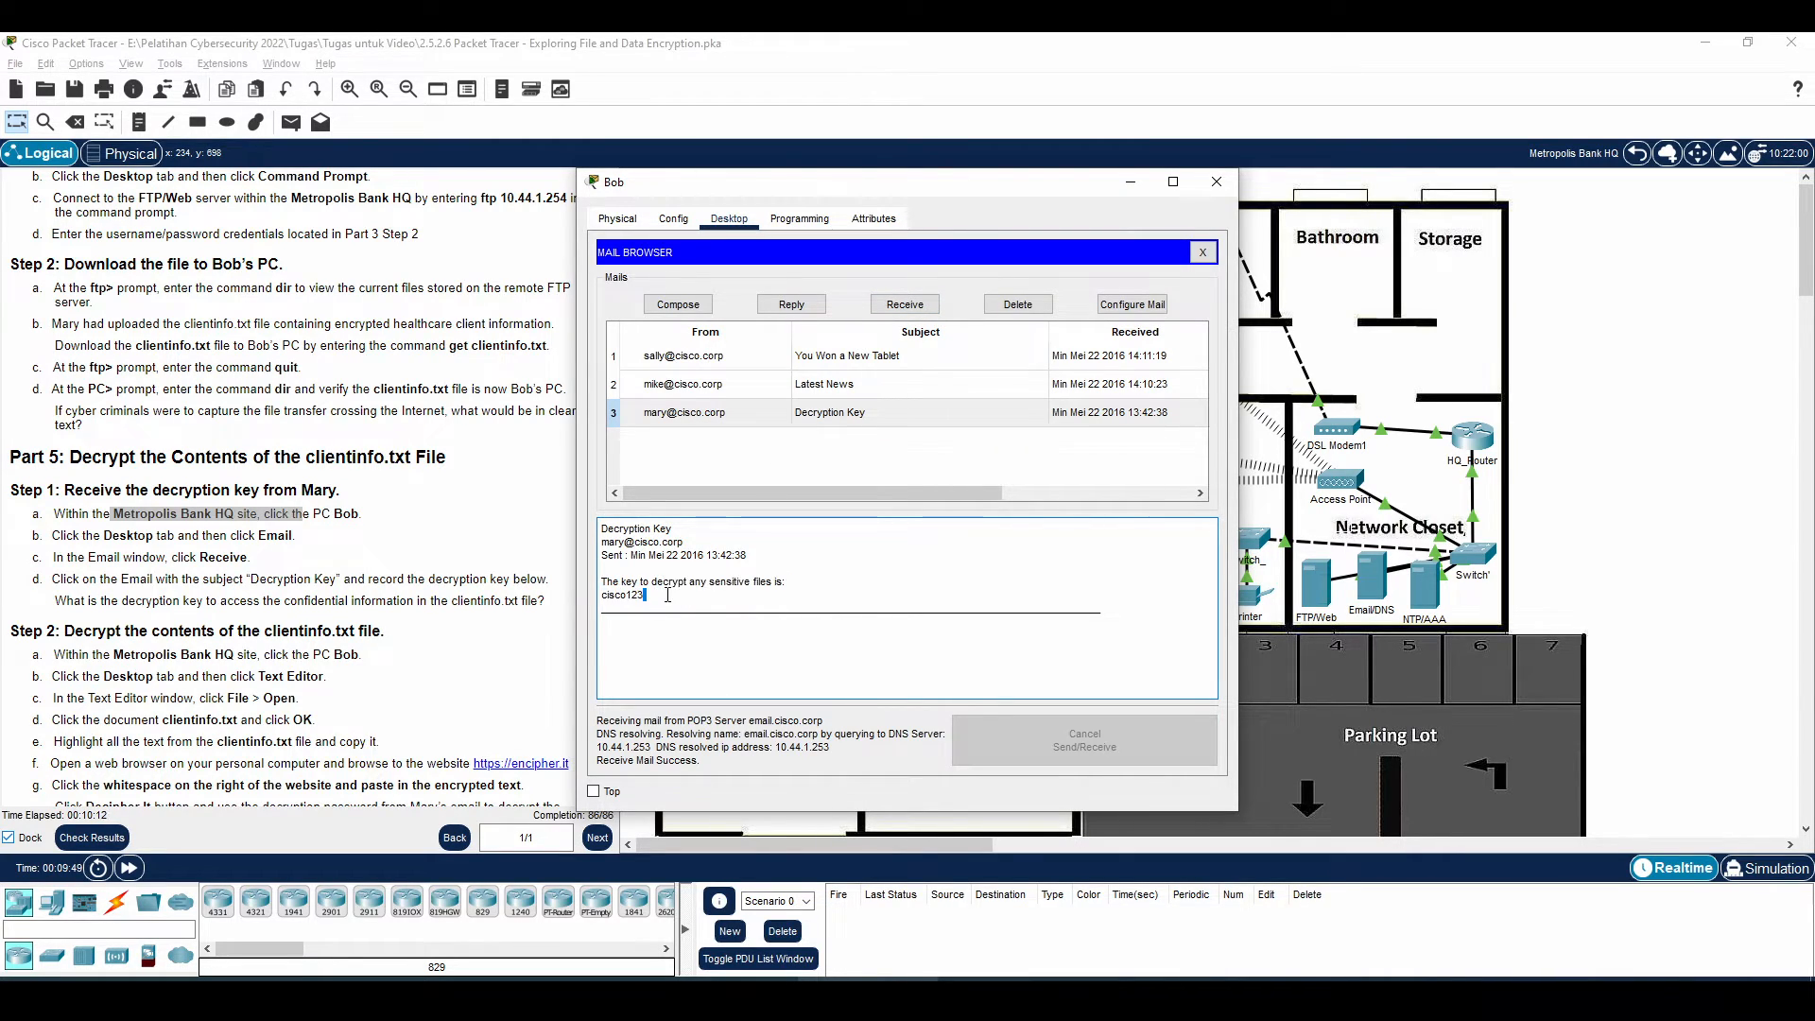
left_click(154, 603)
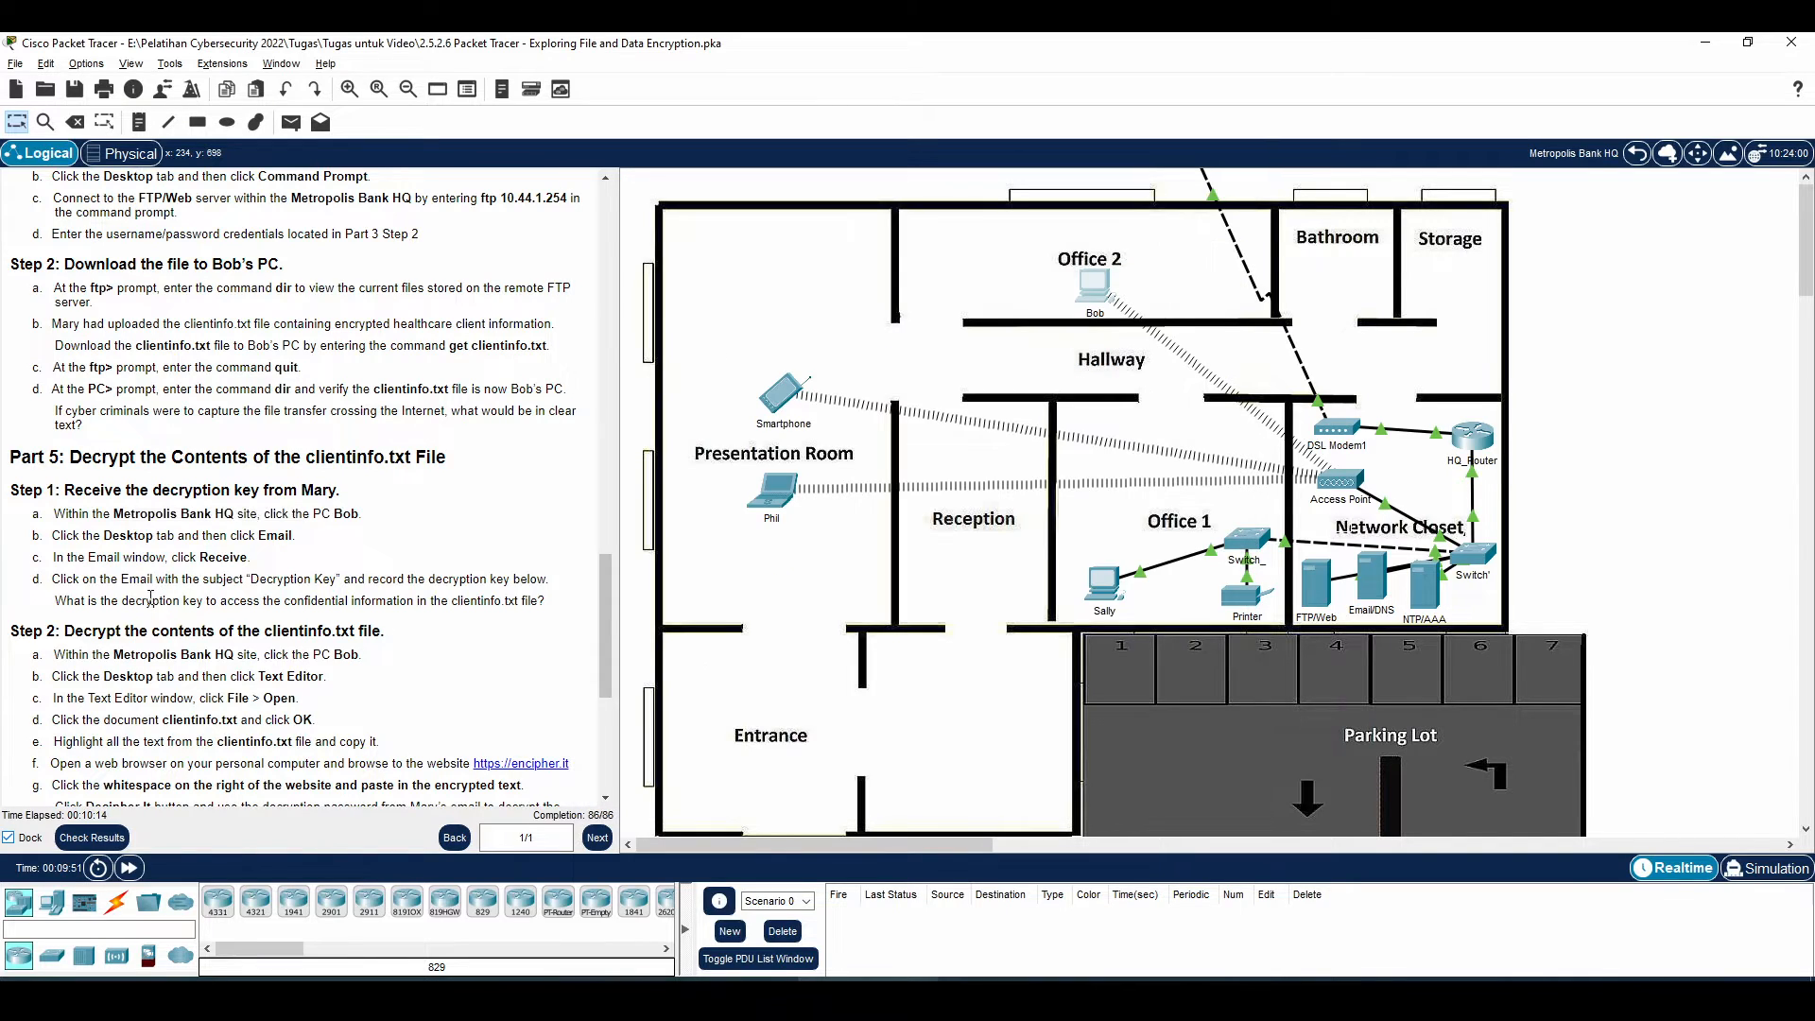
scroll(123, 624, "down", 1)
Close the mail client and open clientinfo.txt in the PC's Text Editor
left_click_drag(91, 602, 361, 600)
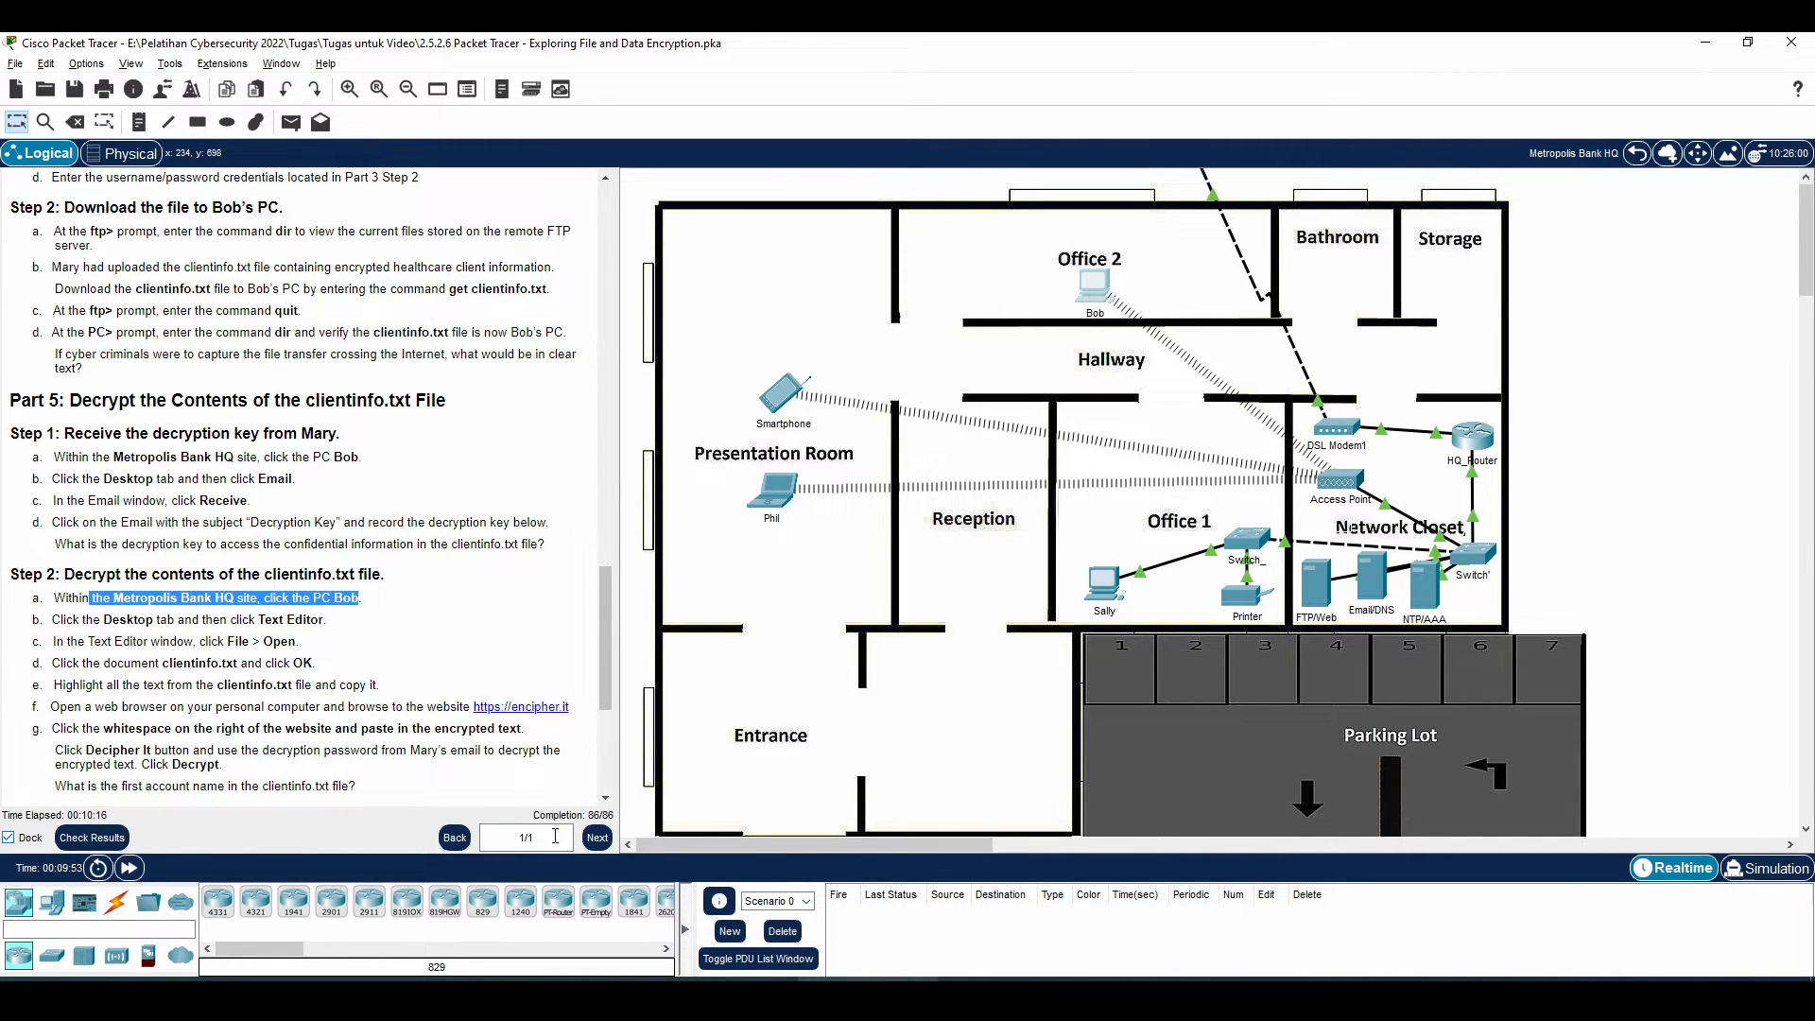
key("alt+Tab")
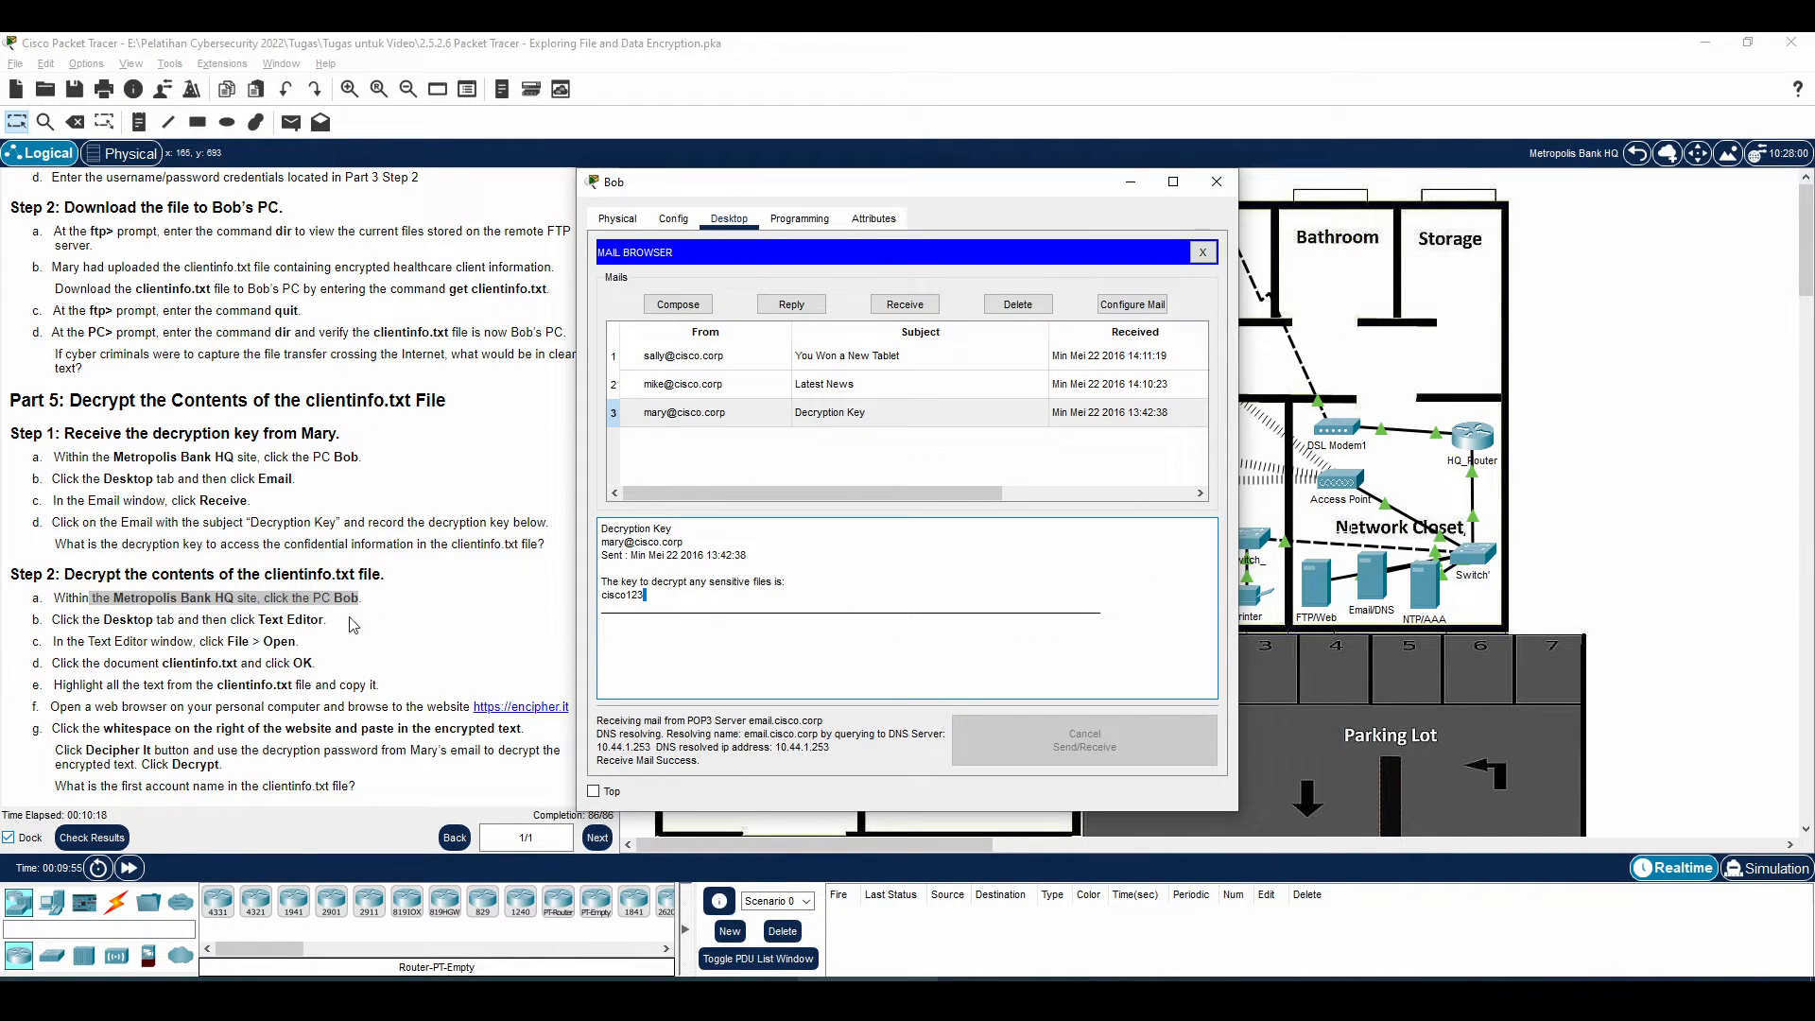
left_click(1201, 258)
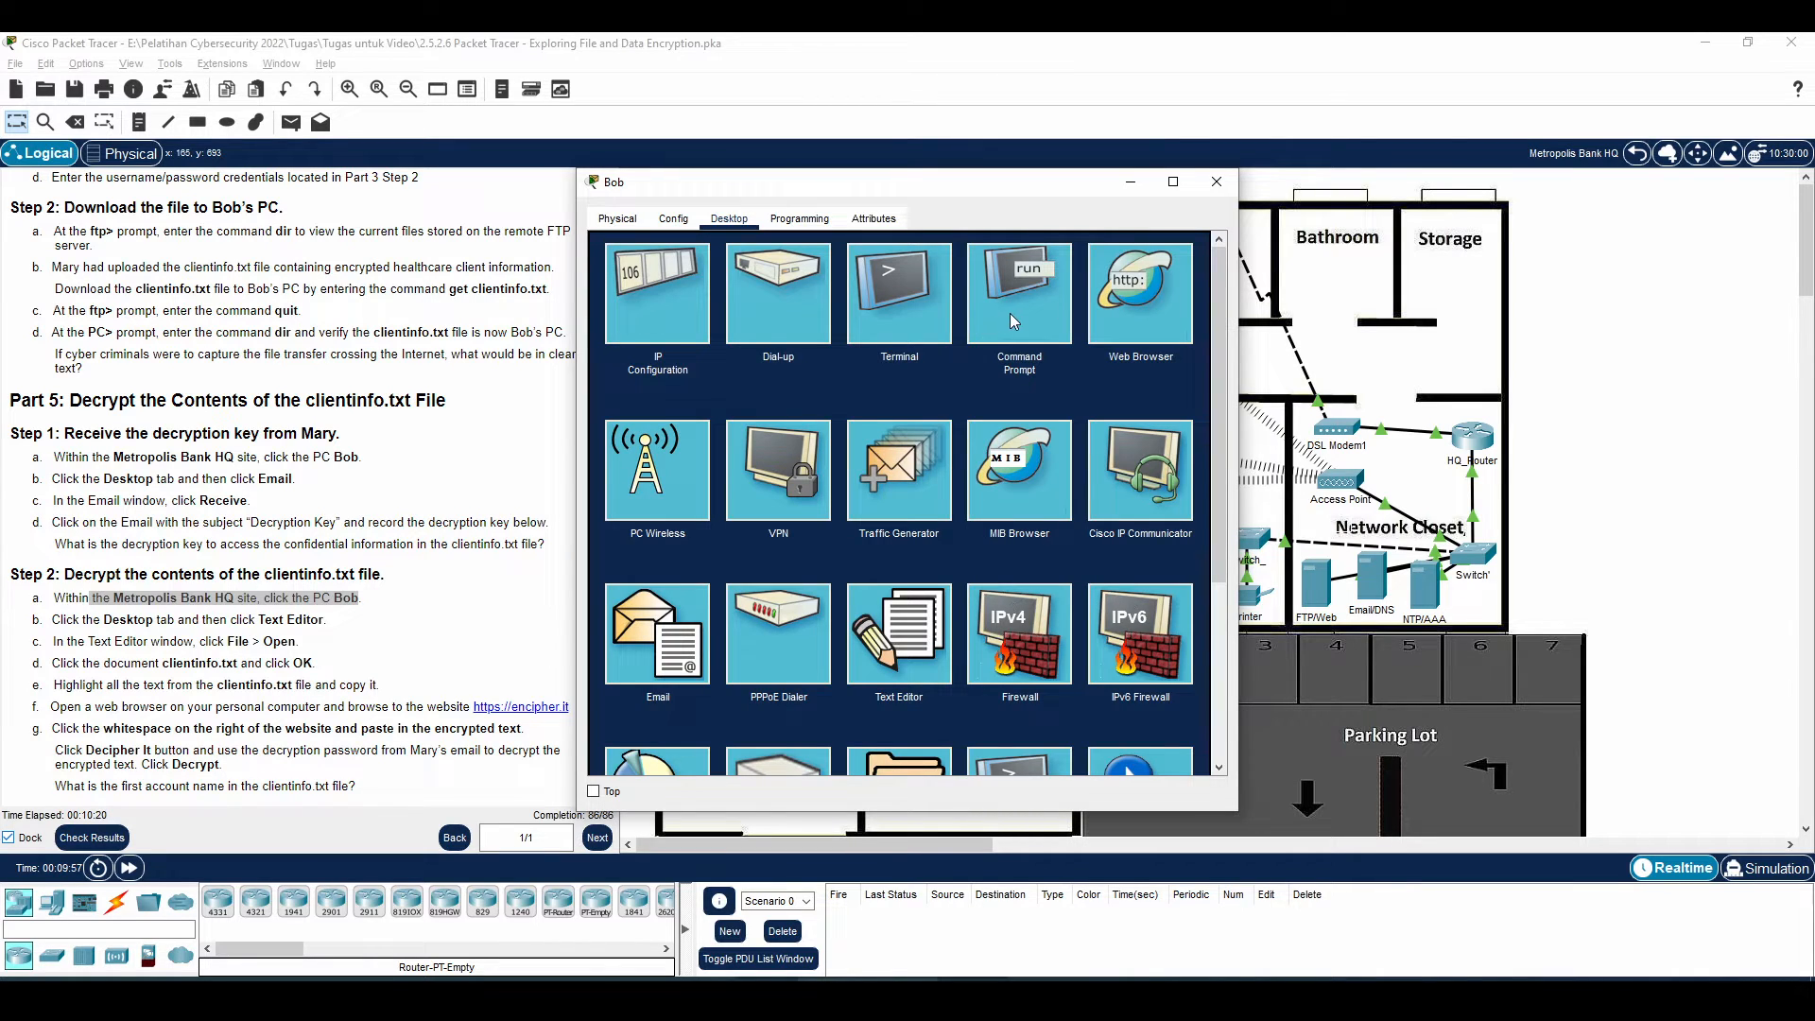
left_click(885, 659)
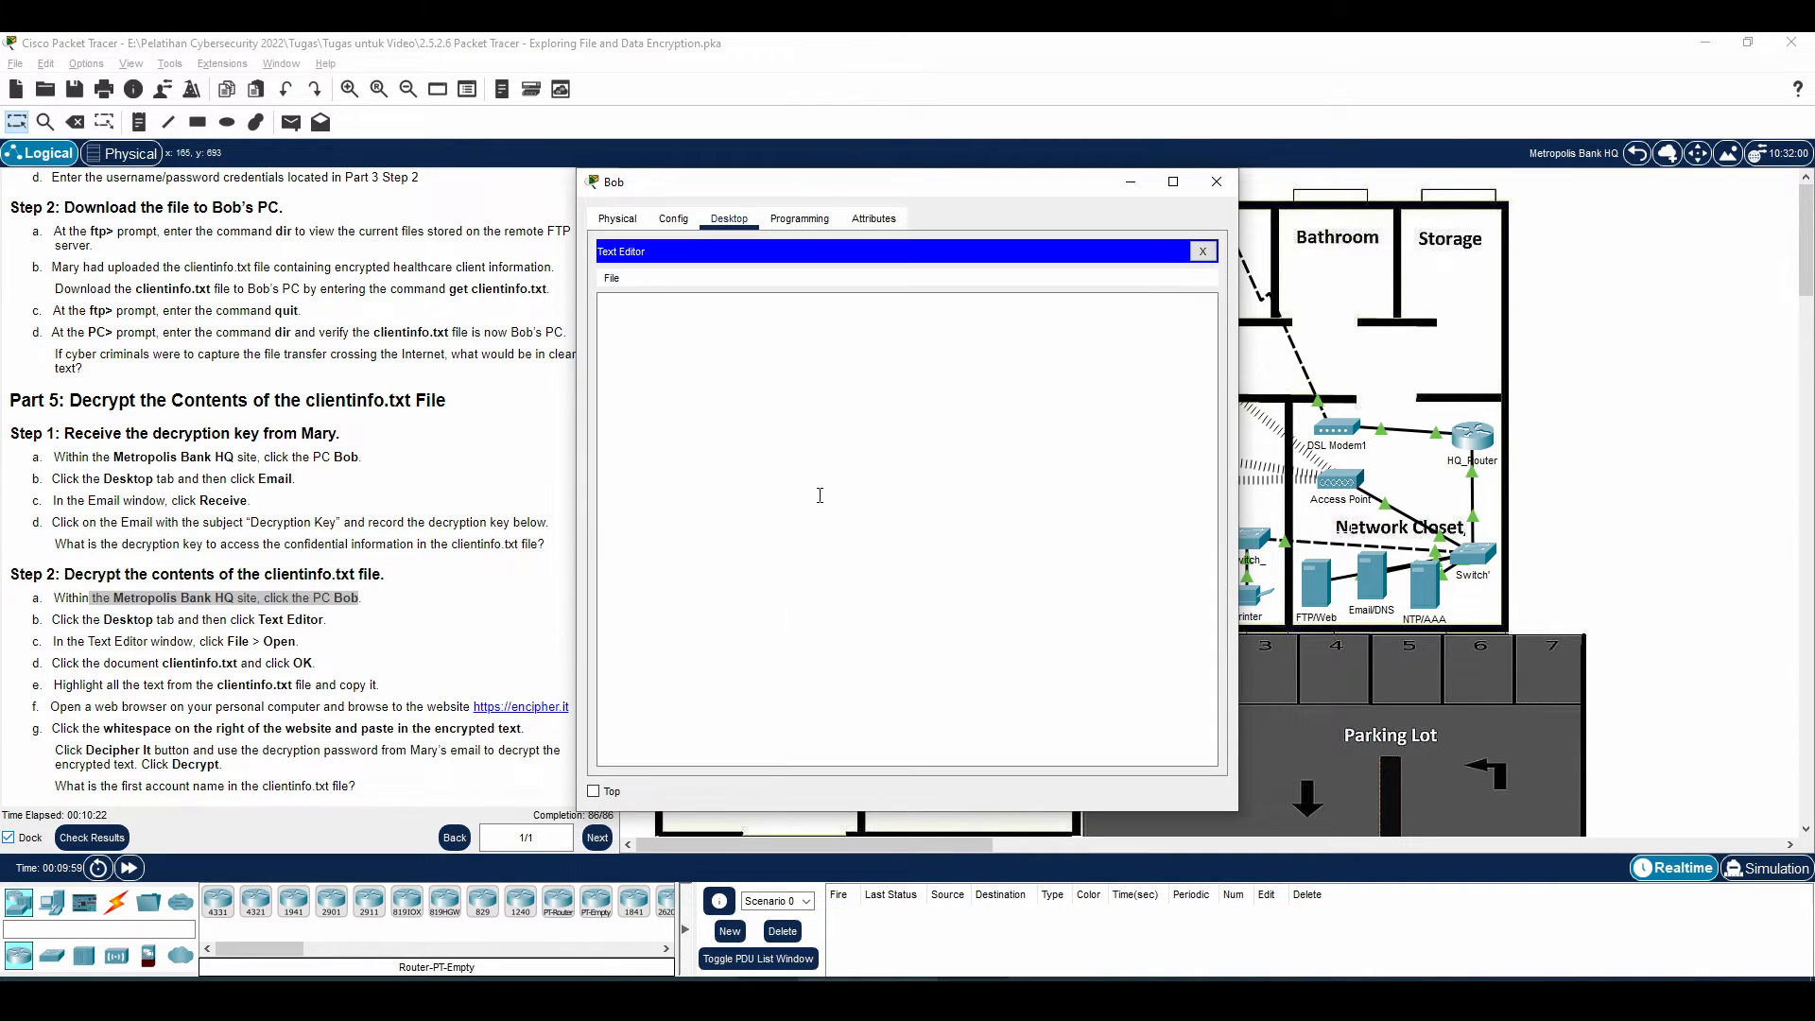
left_click(611, 278)
left_click(625, 319)
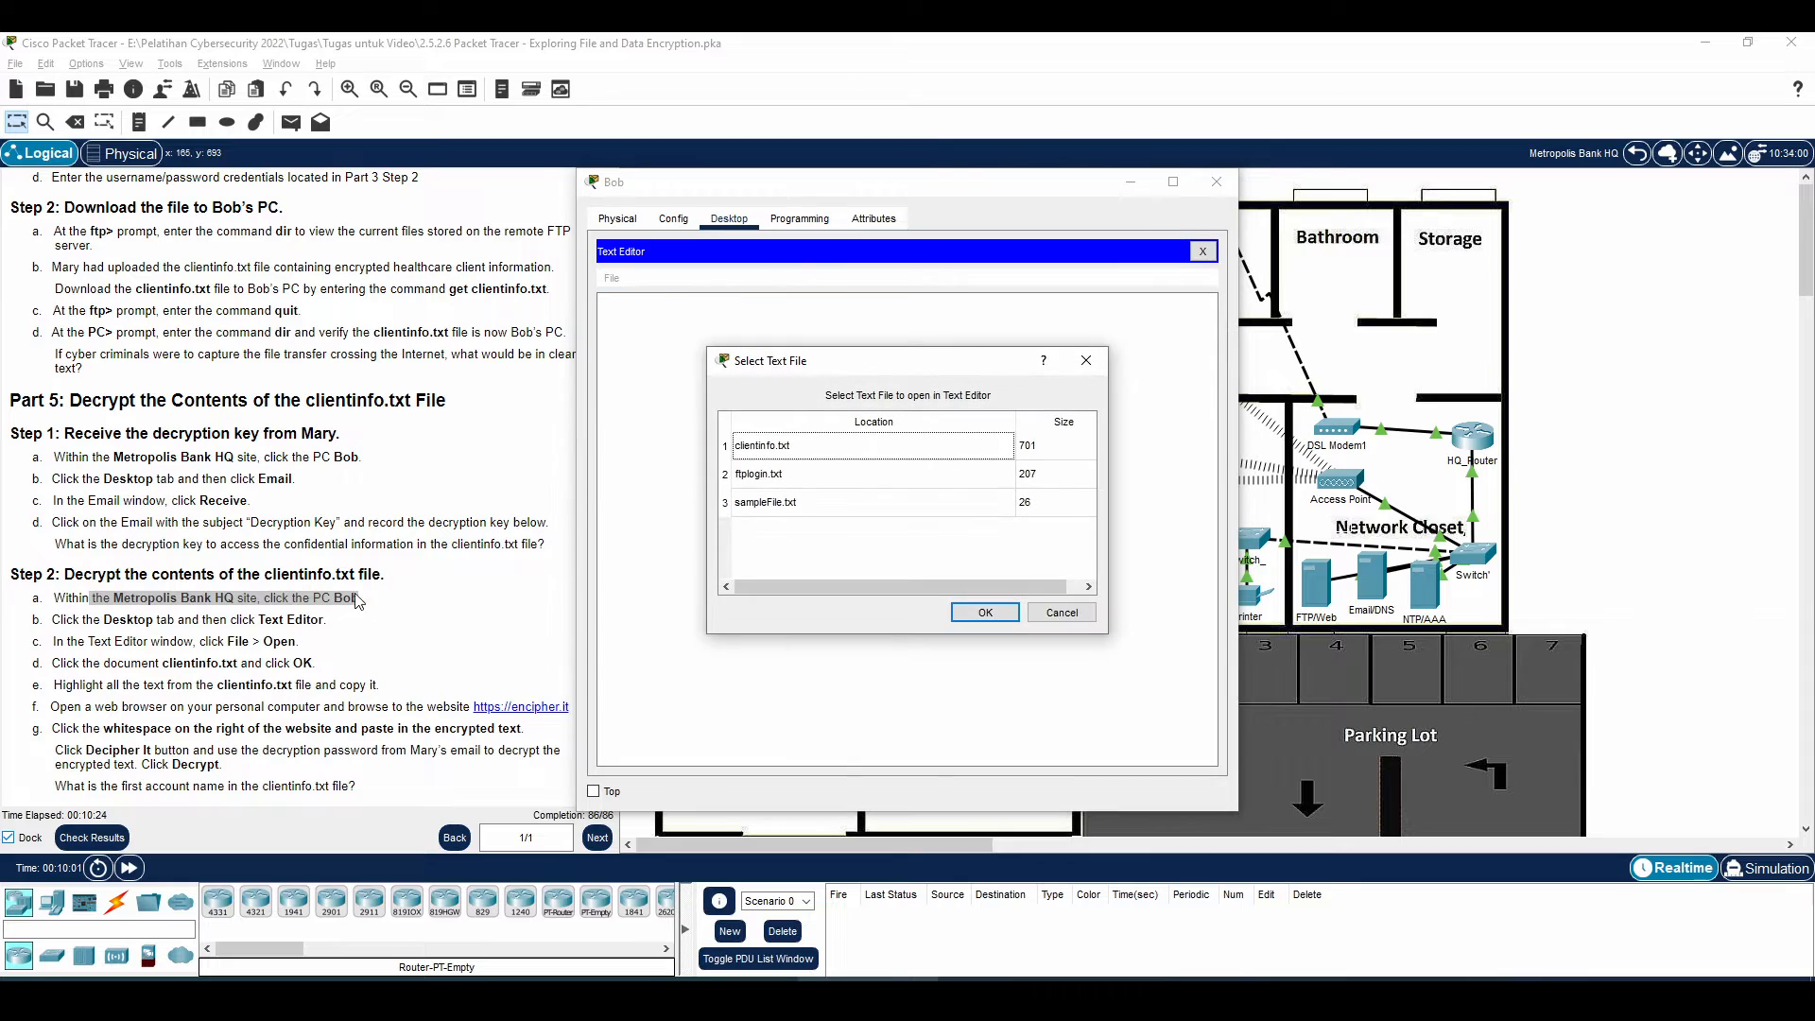
left_click(840, 452)
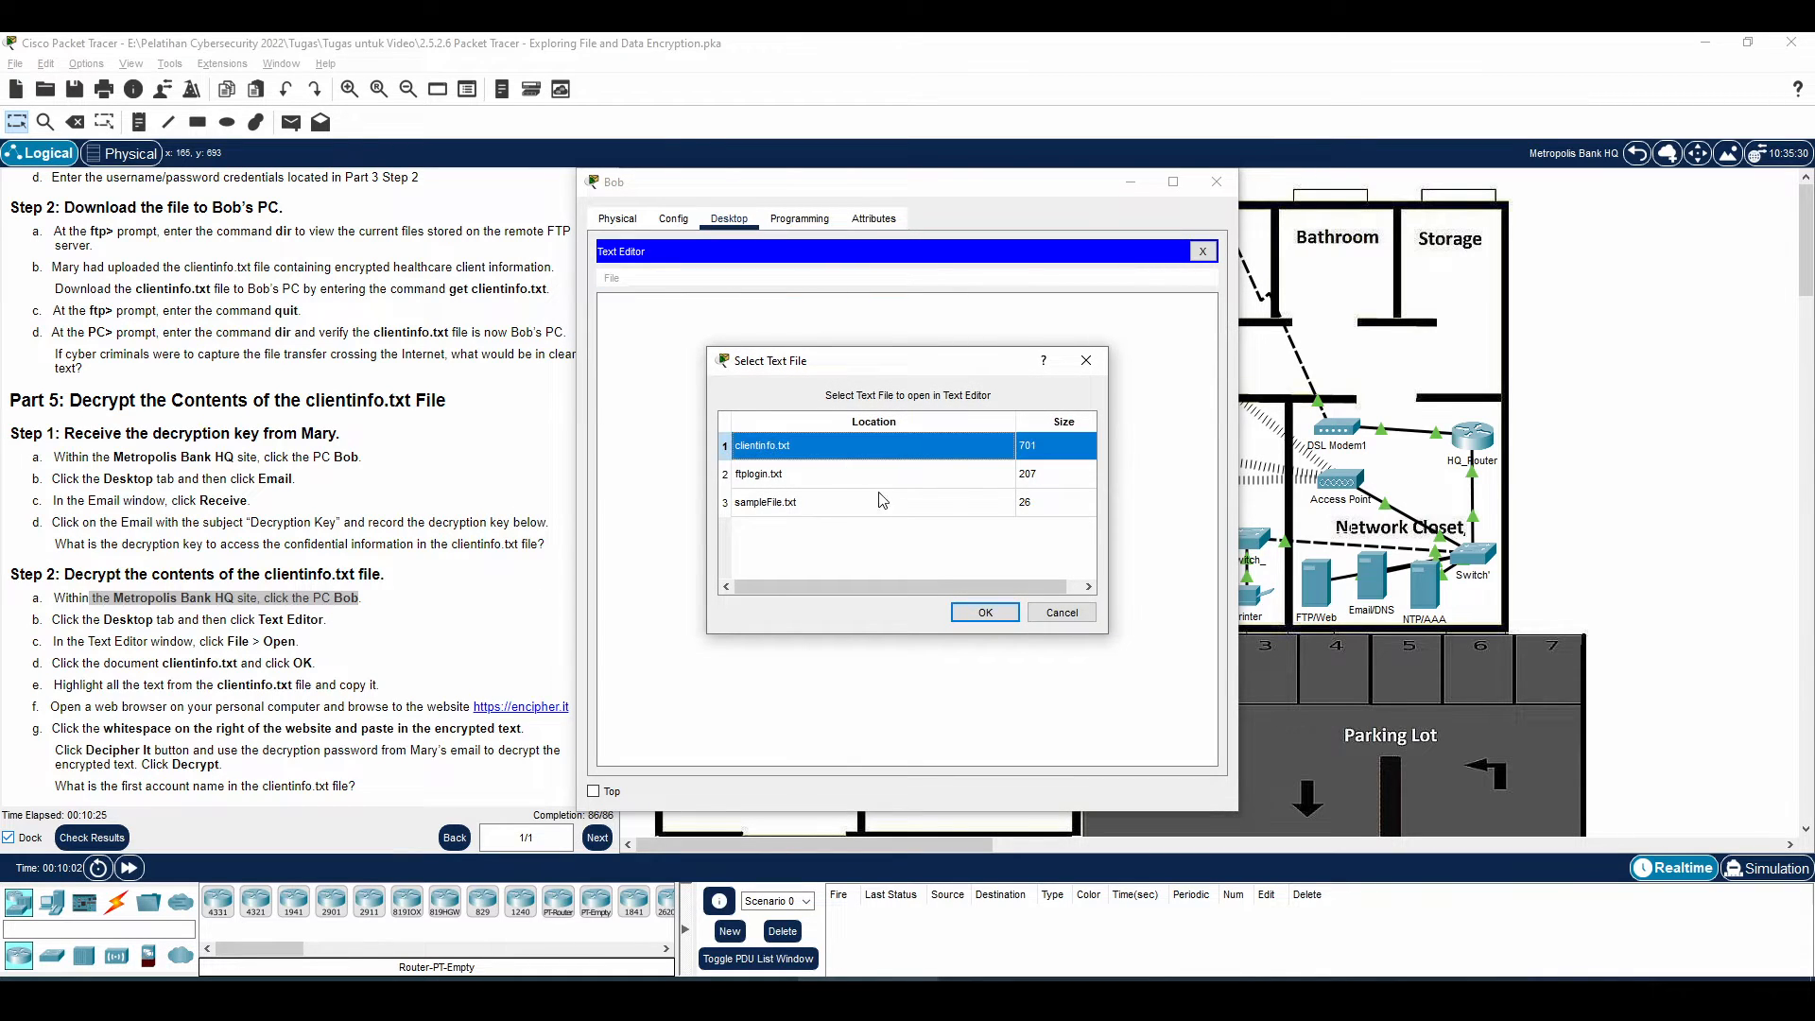
left_click(985, 612)
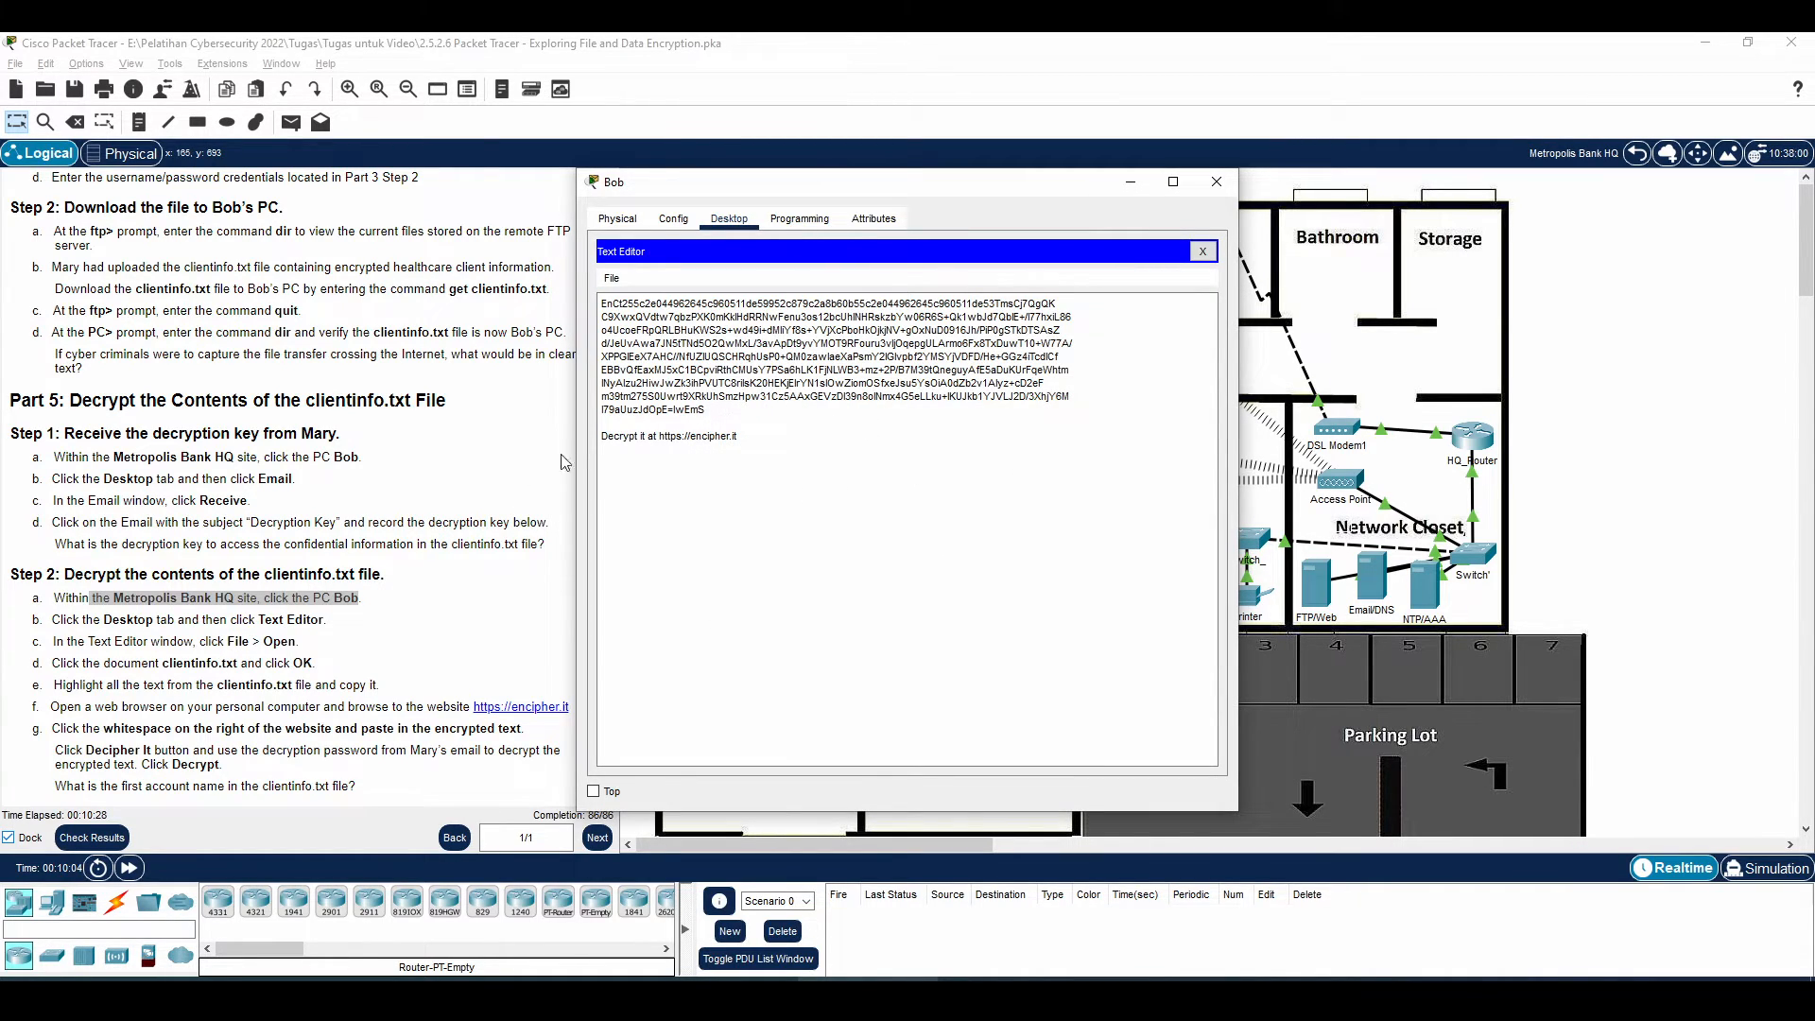
Select and copy all of clientinfo.txt's encrypted text
scroll(327, 624, "down", 1)
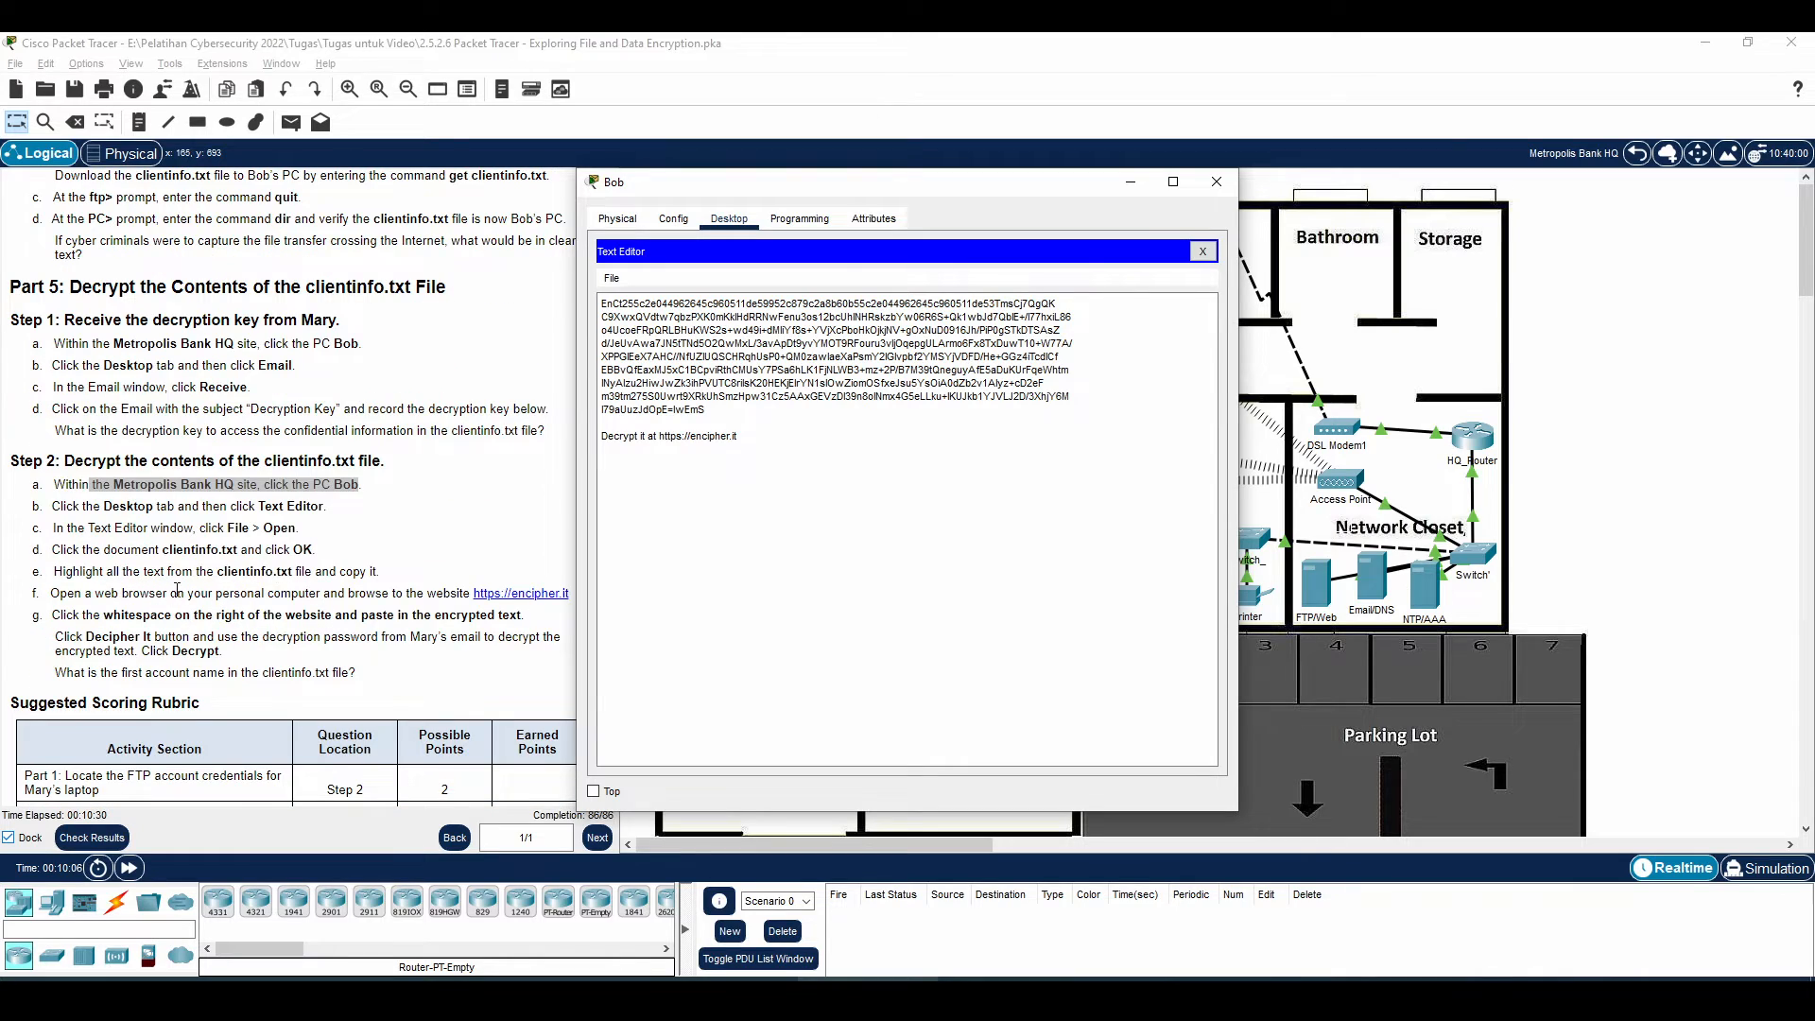
left_click_drag(709, 412, 598, 301)
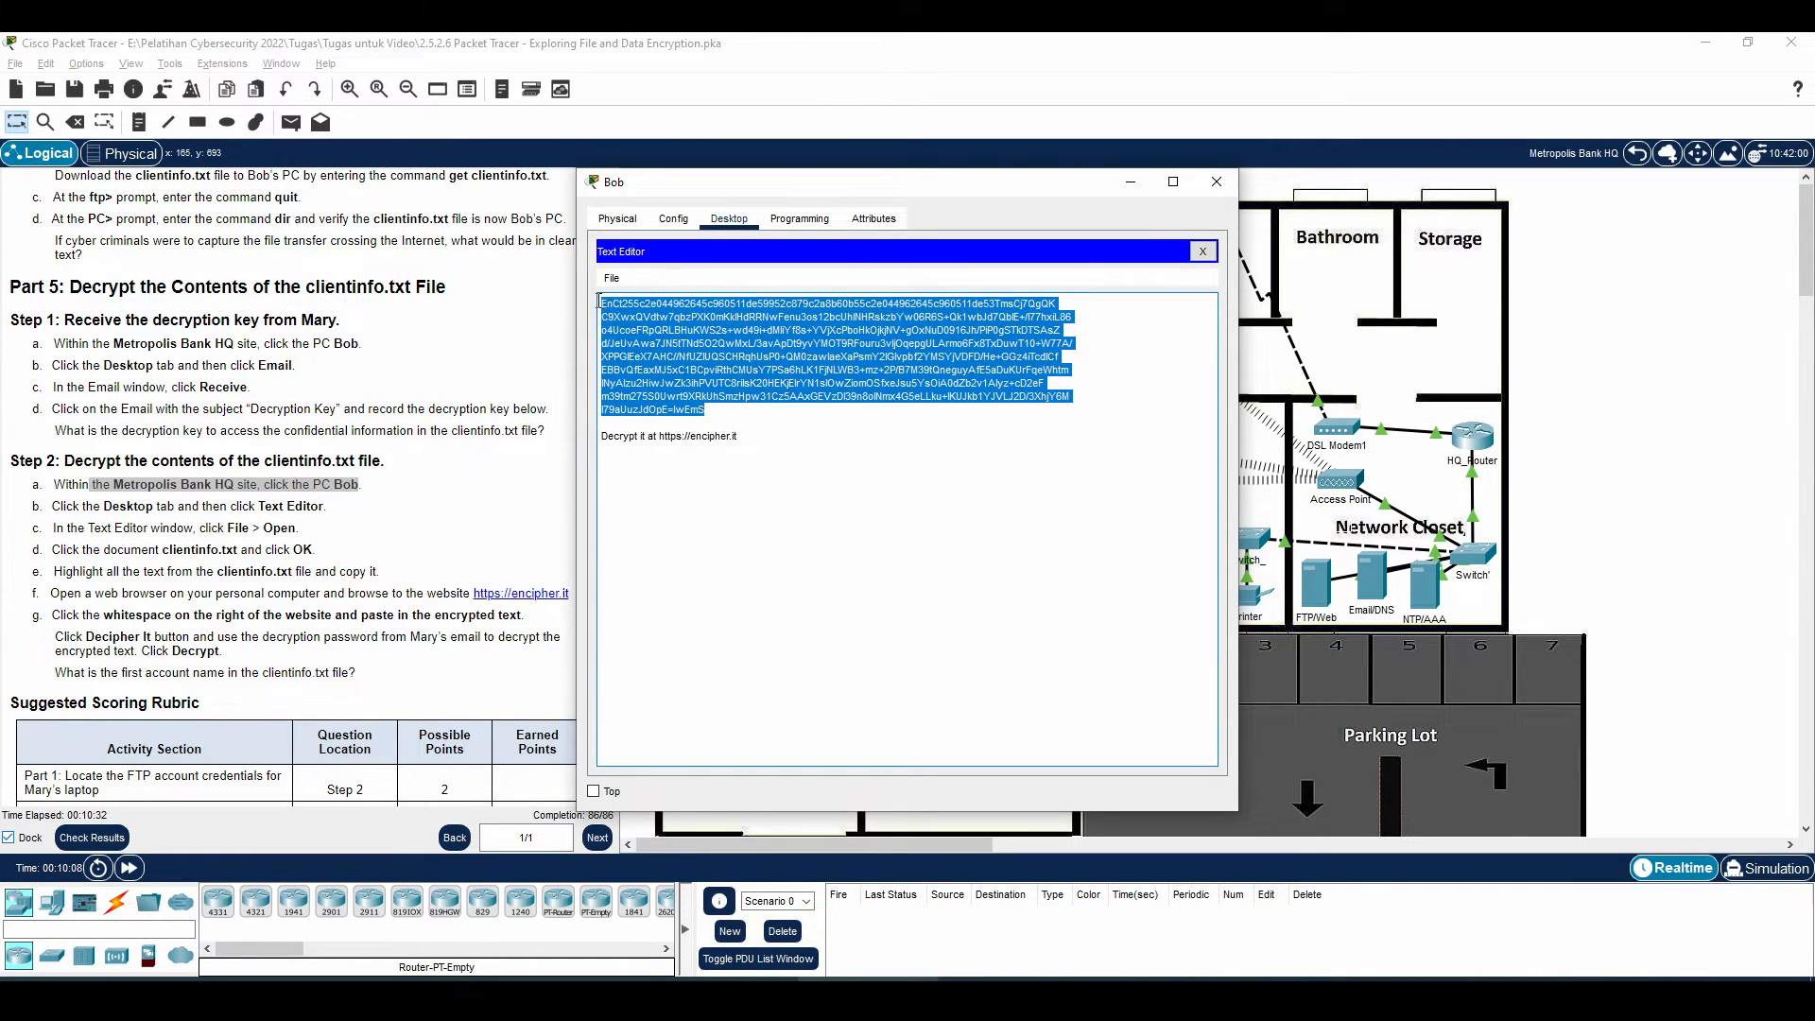
right_click(643, 320)
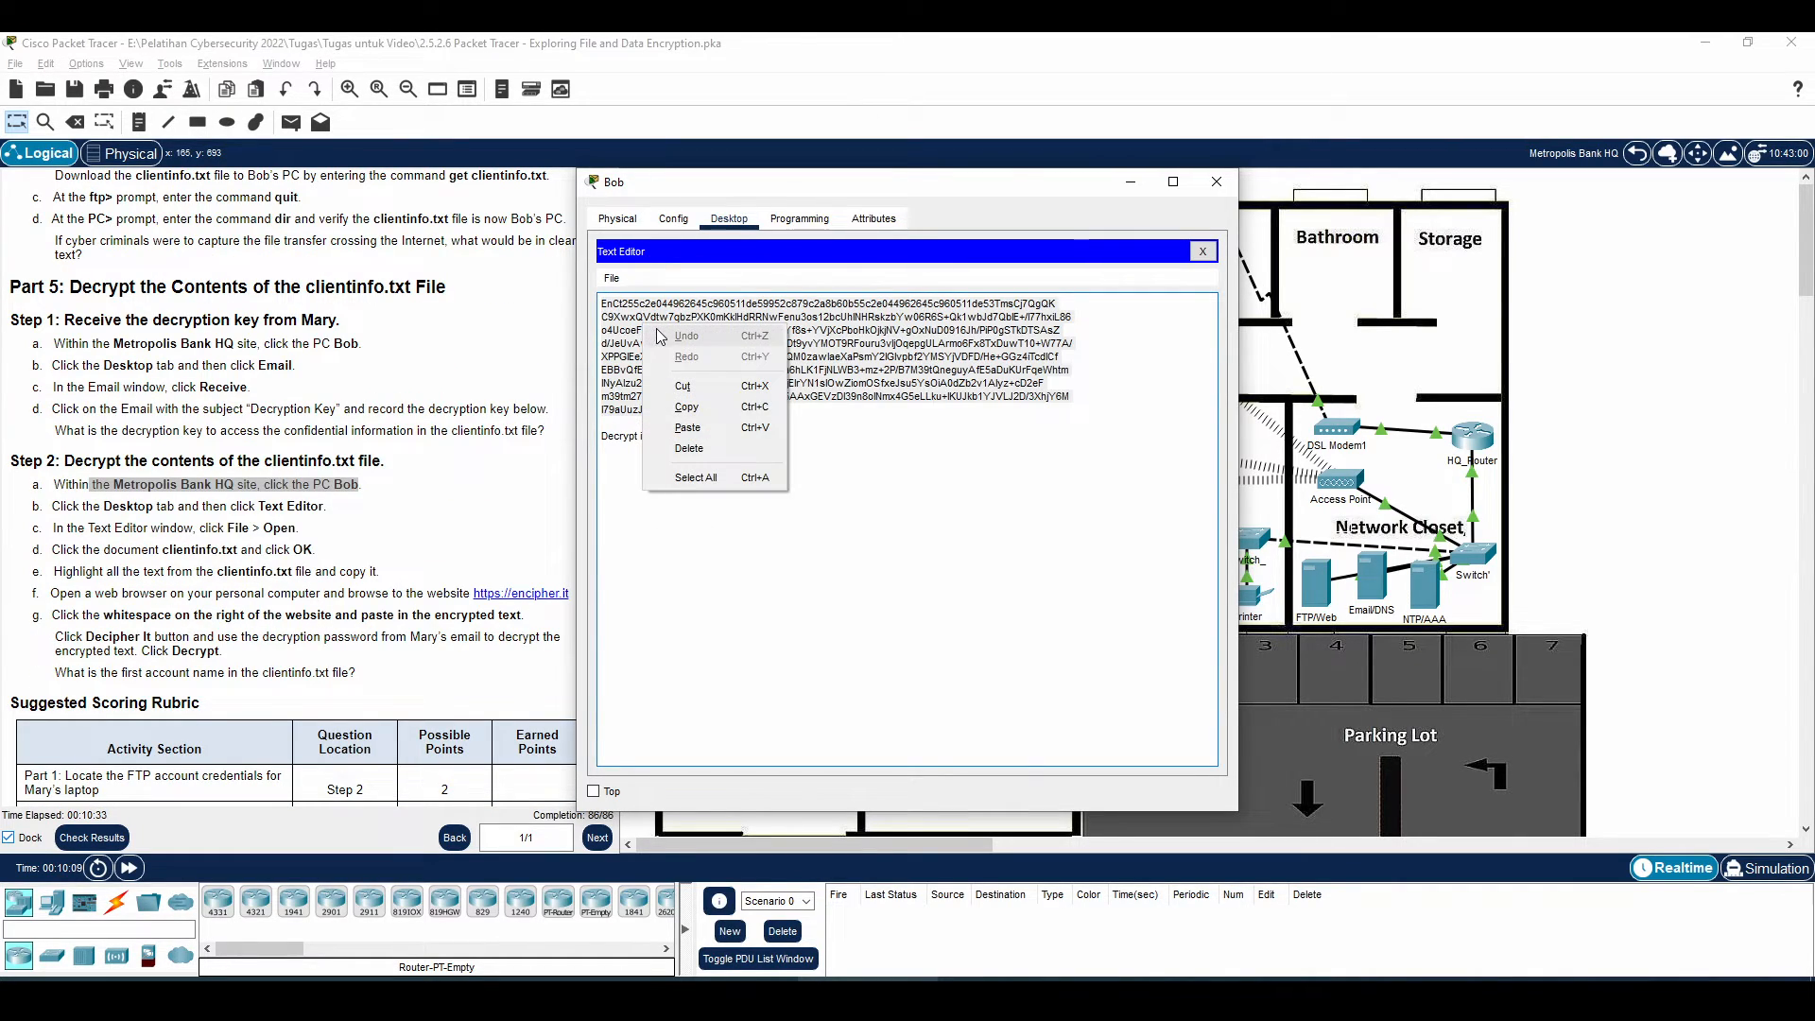
left_click(709, 410)
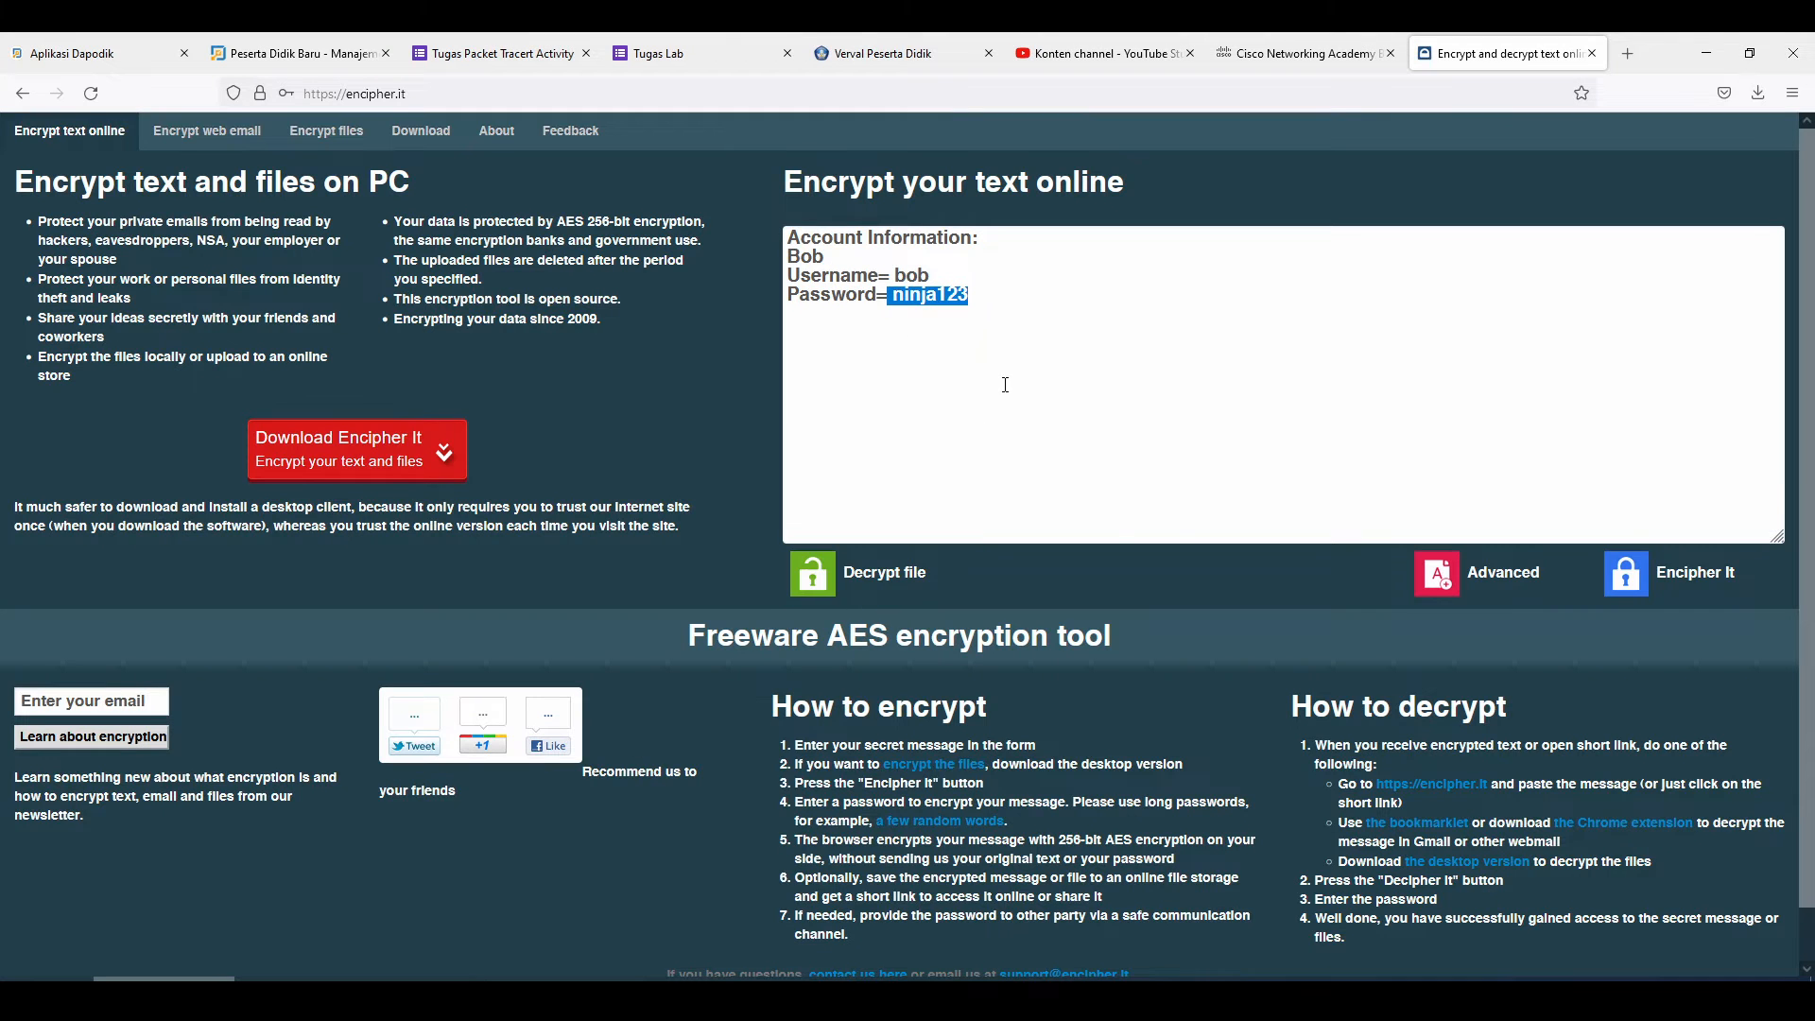
Paste the clientinfo.txt ciphertext into encipher.it and decrypt it with the emailed key into the Name|Zip Code|Credit Card list
left_click_drag(970, 296, 735, 209)
key("ctrl+v")
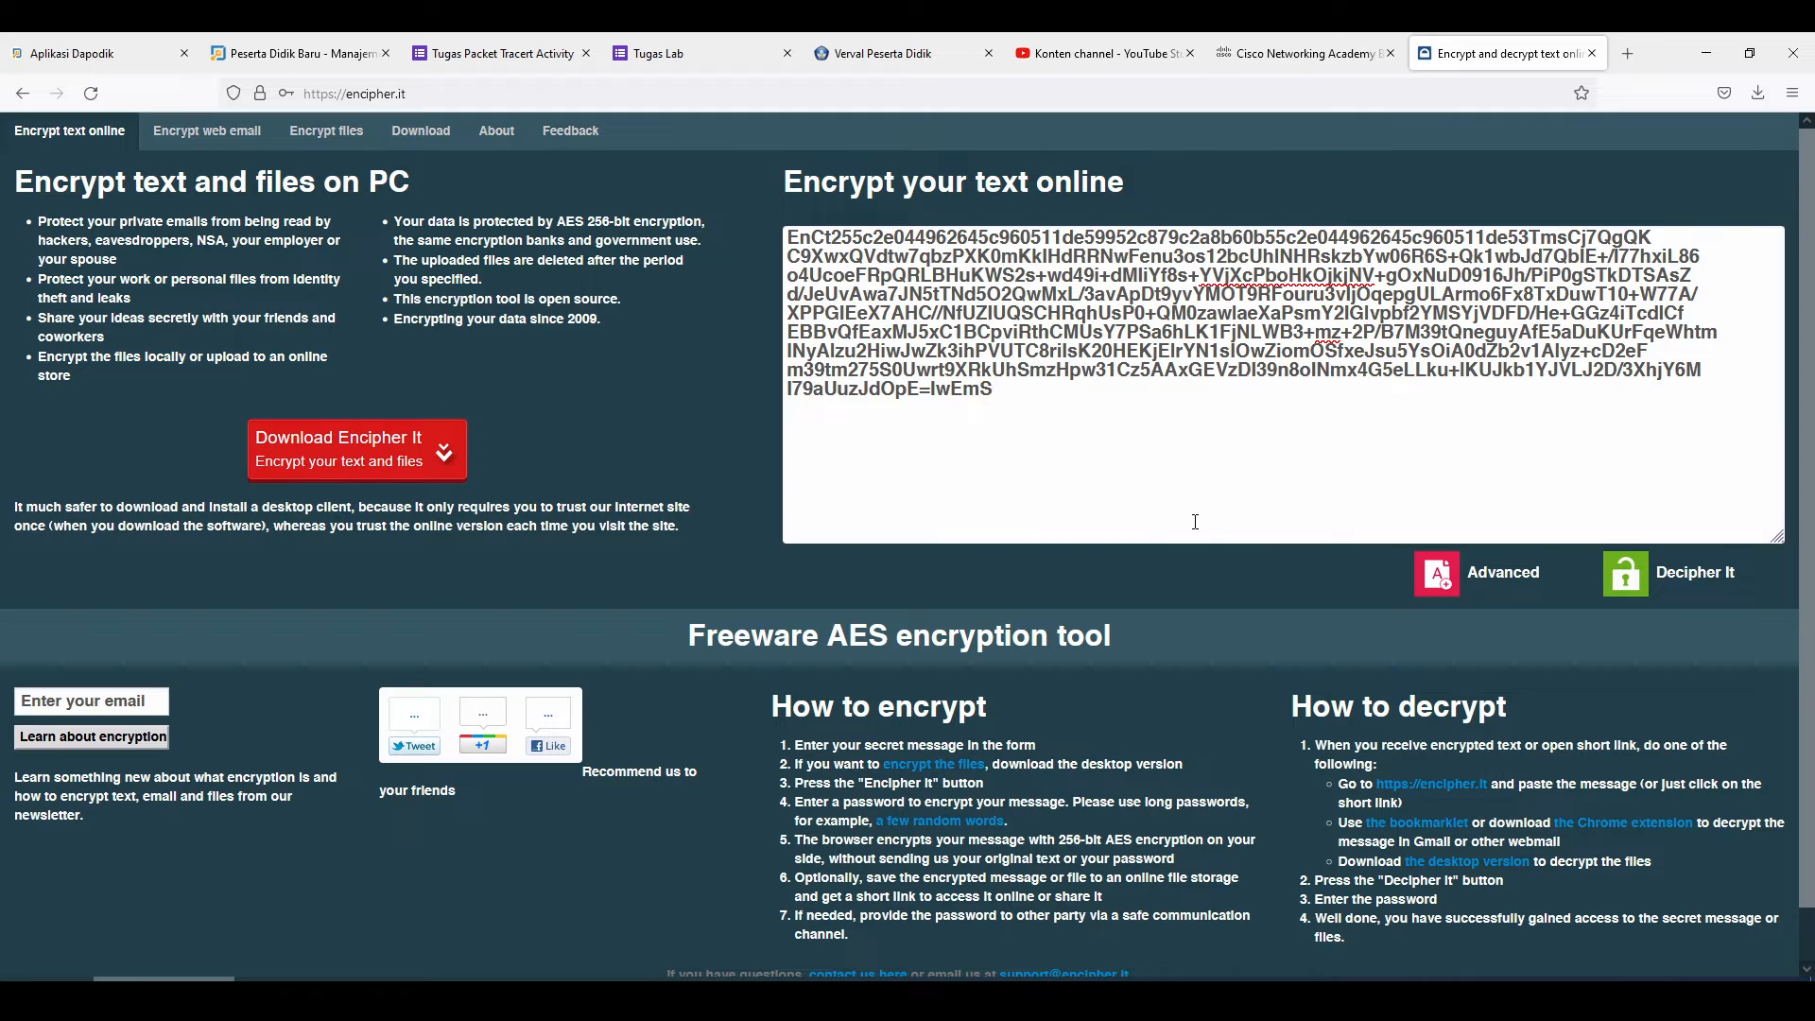
left_click(1700, 579)
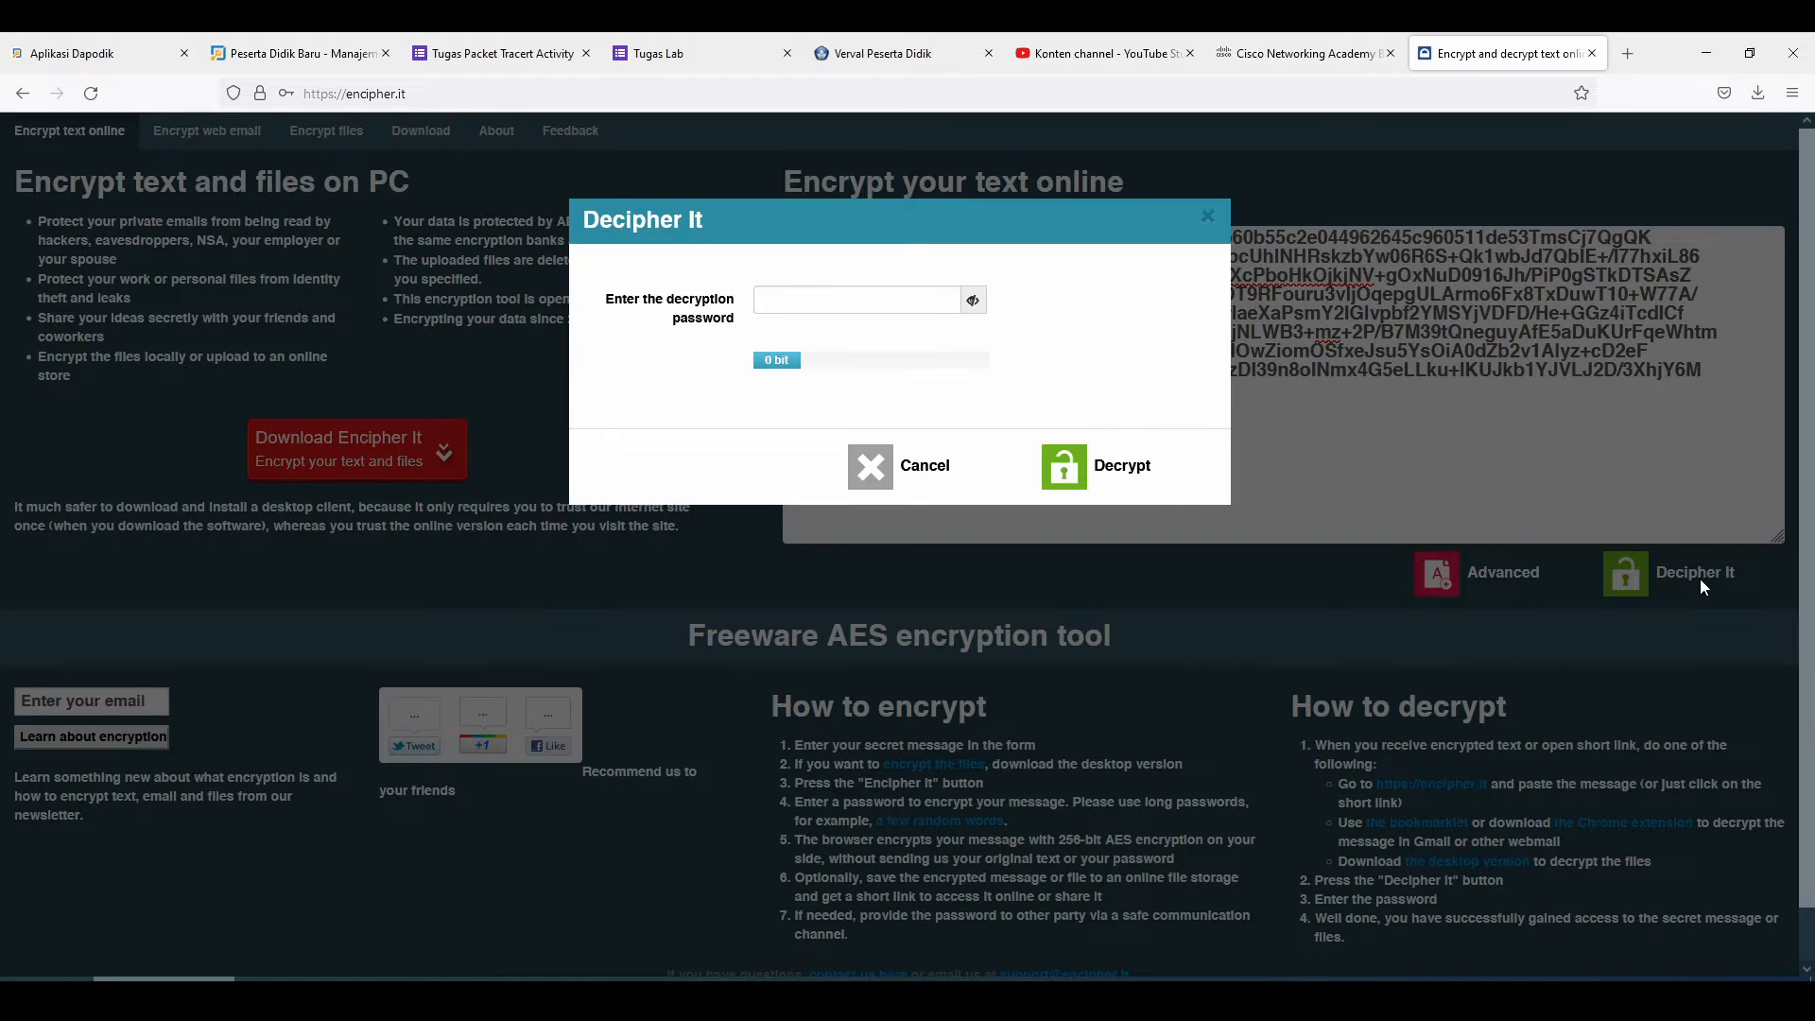
left_click(875, 304)
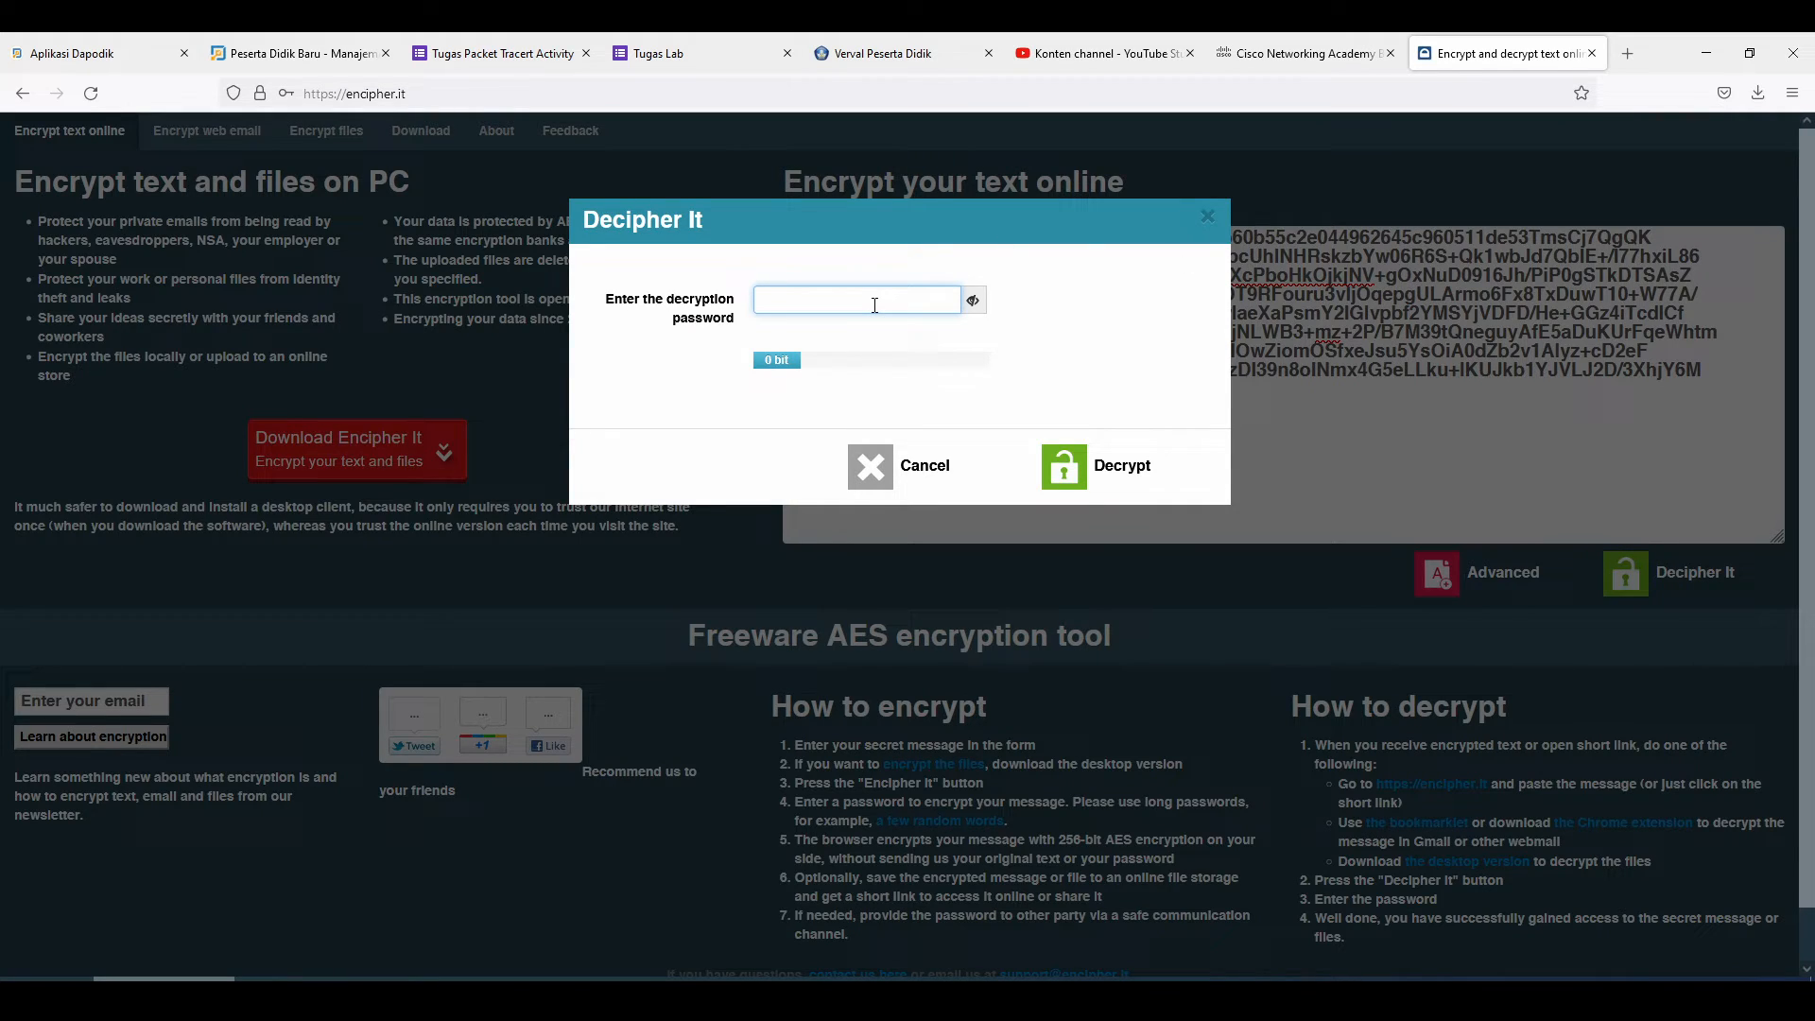
type("•••••")
left_click(1111, 470)
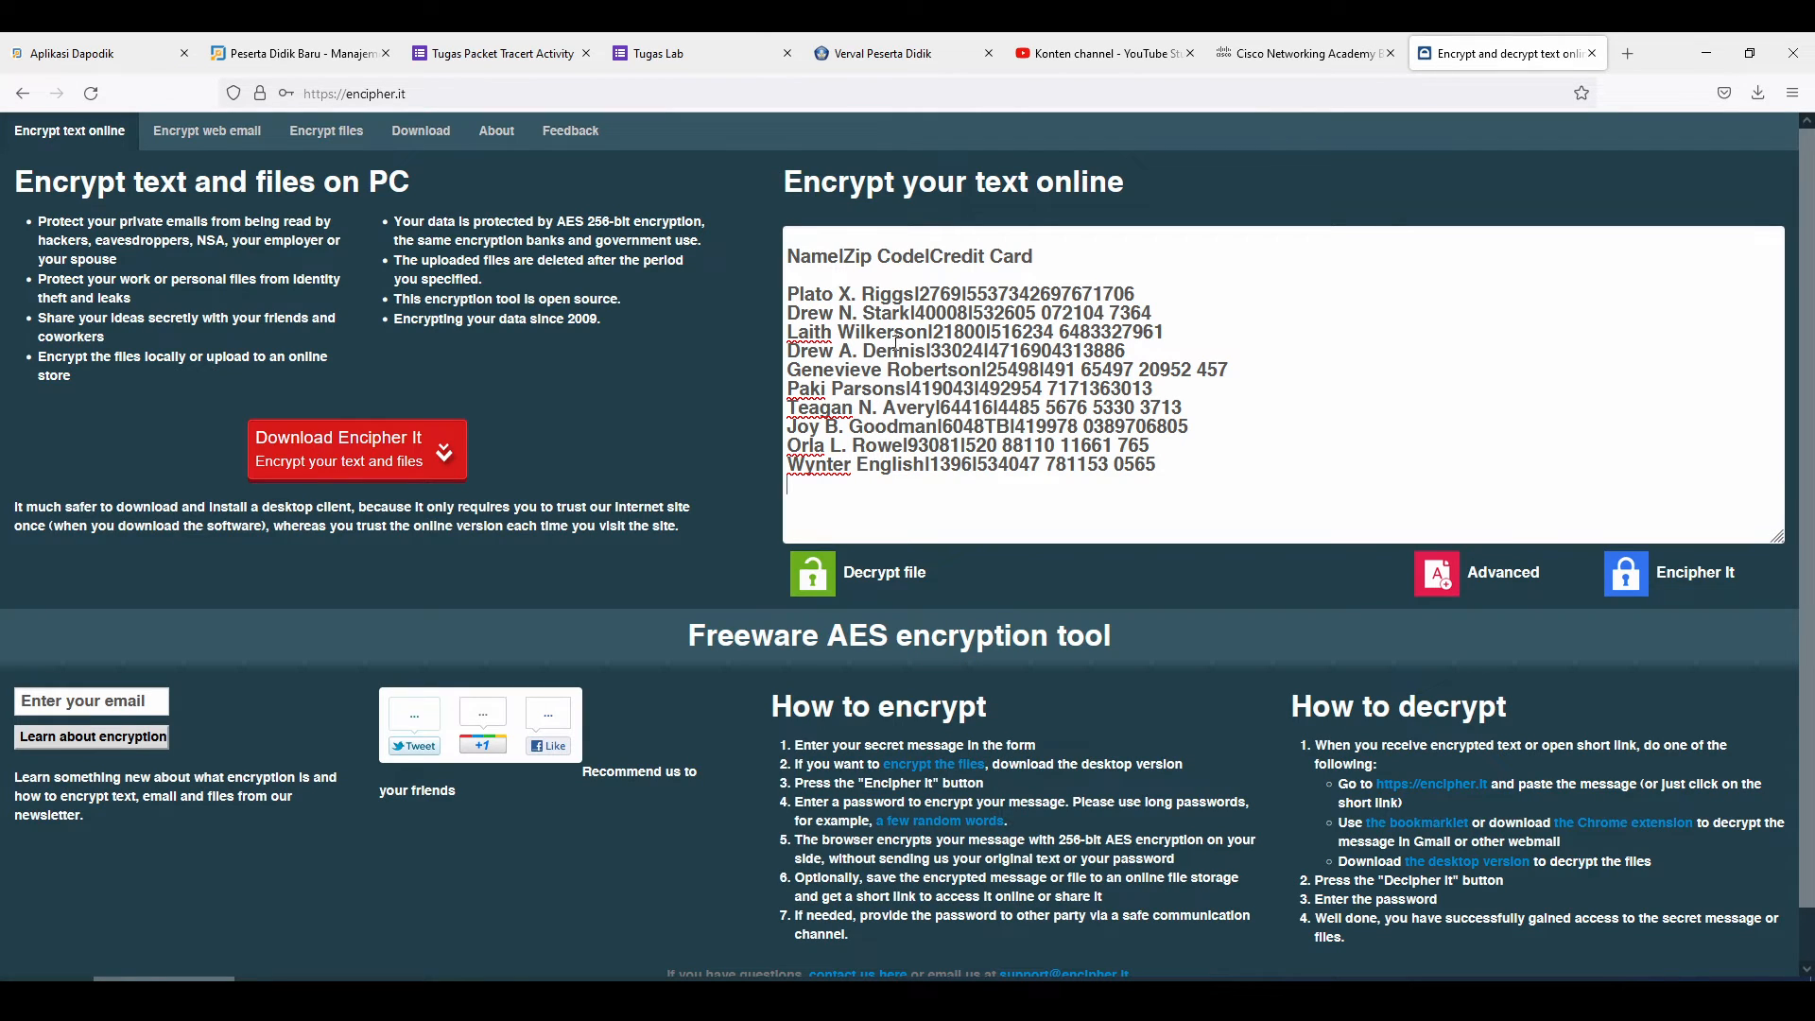
left_click_drag(792, 257, 1185, 466)
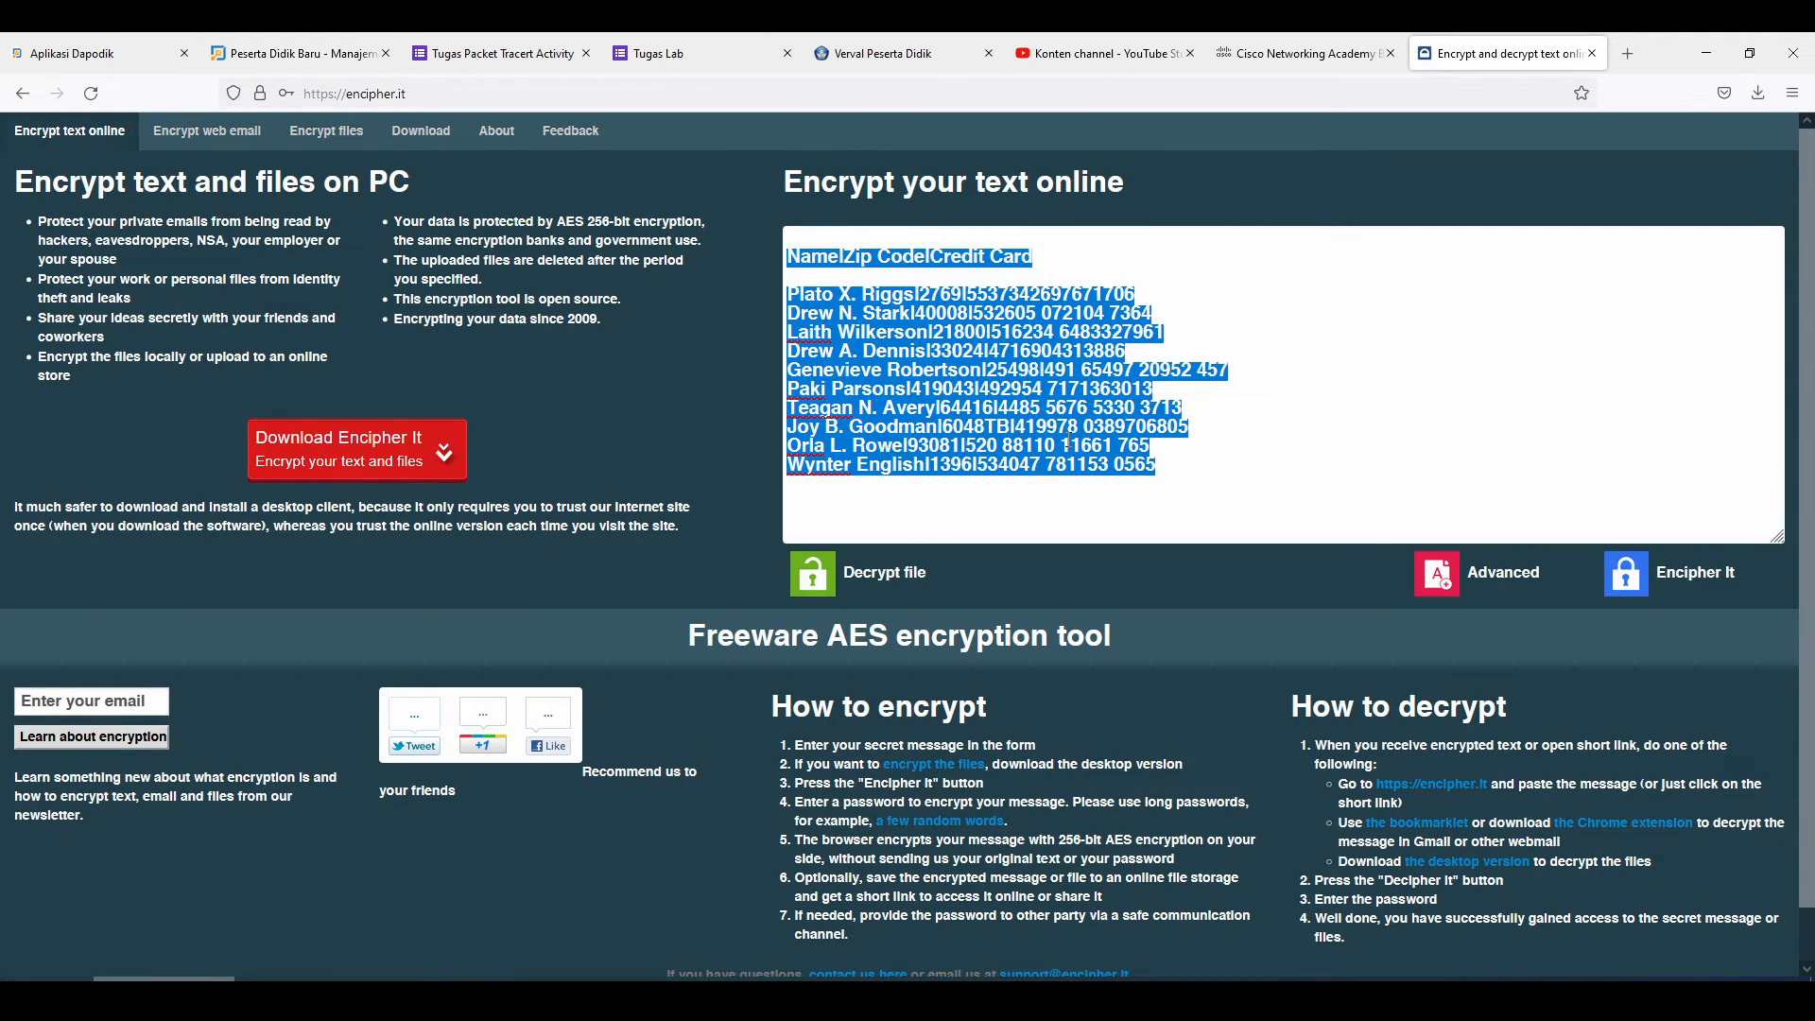
left_click(1051, 400)
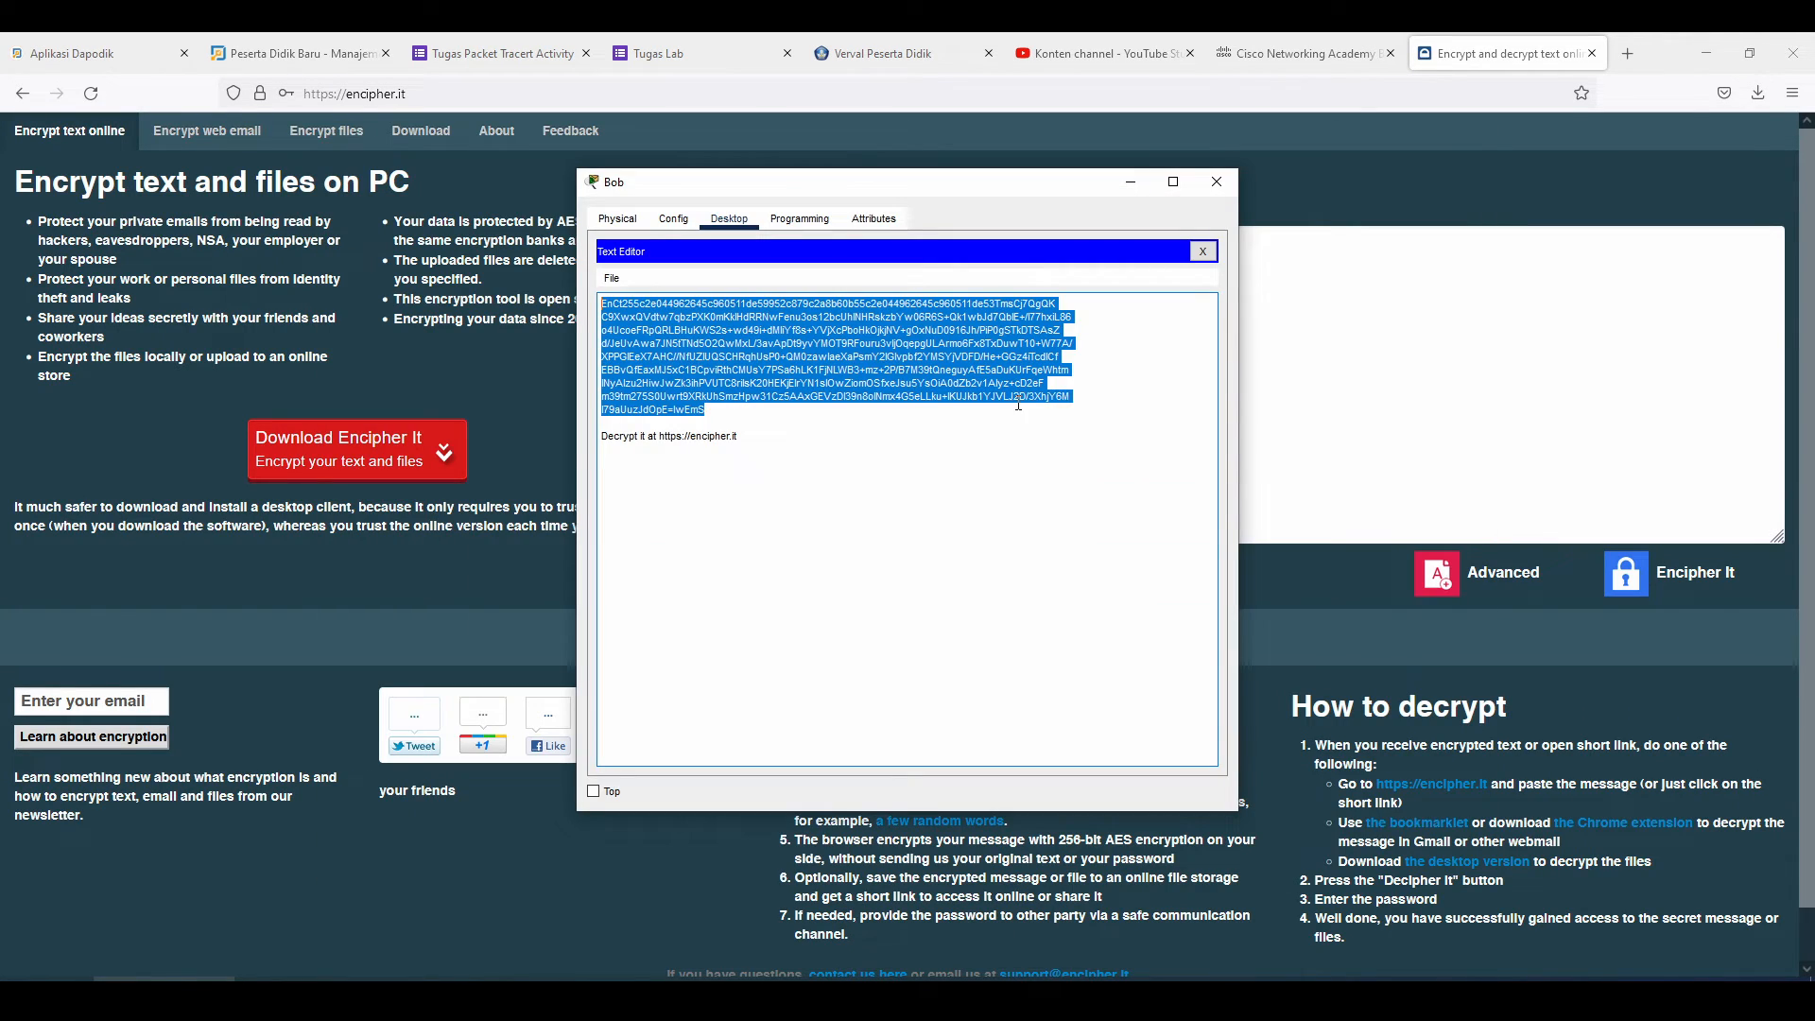
left_click(961, 446)
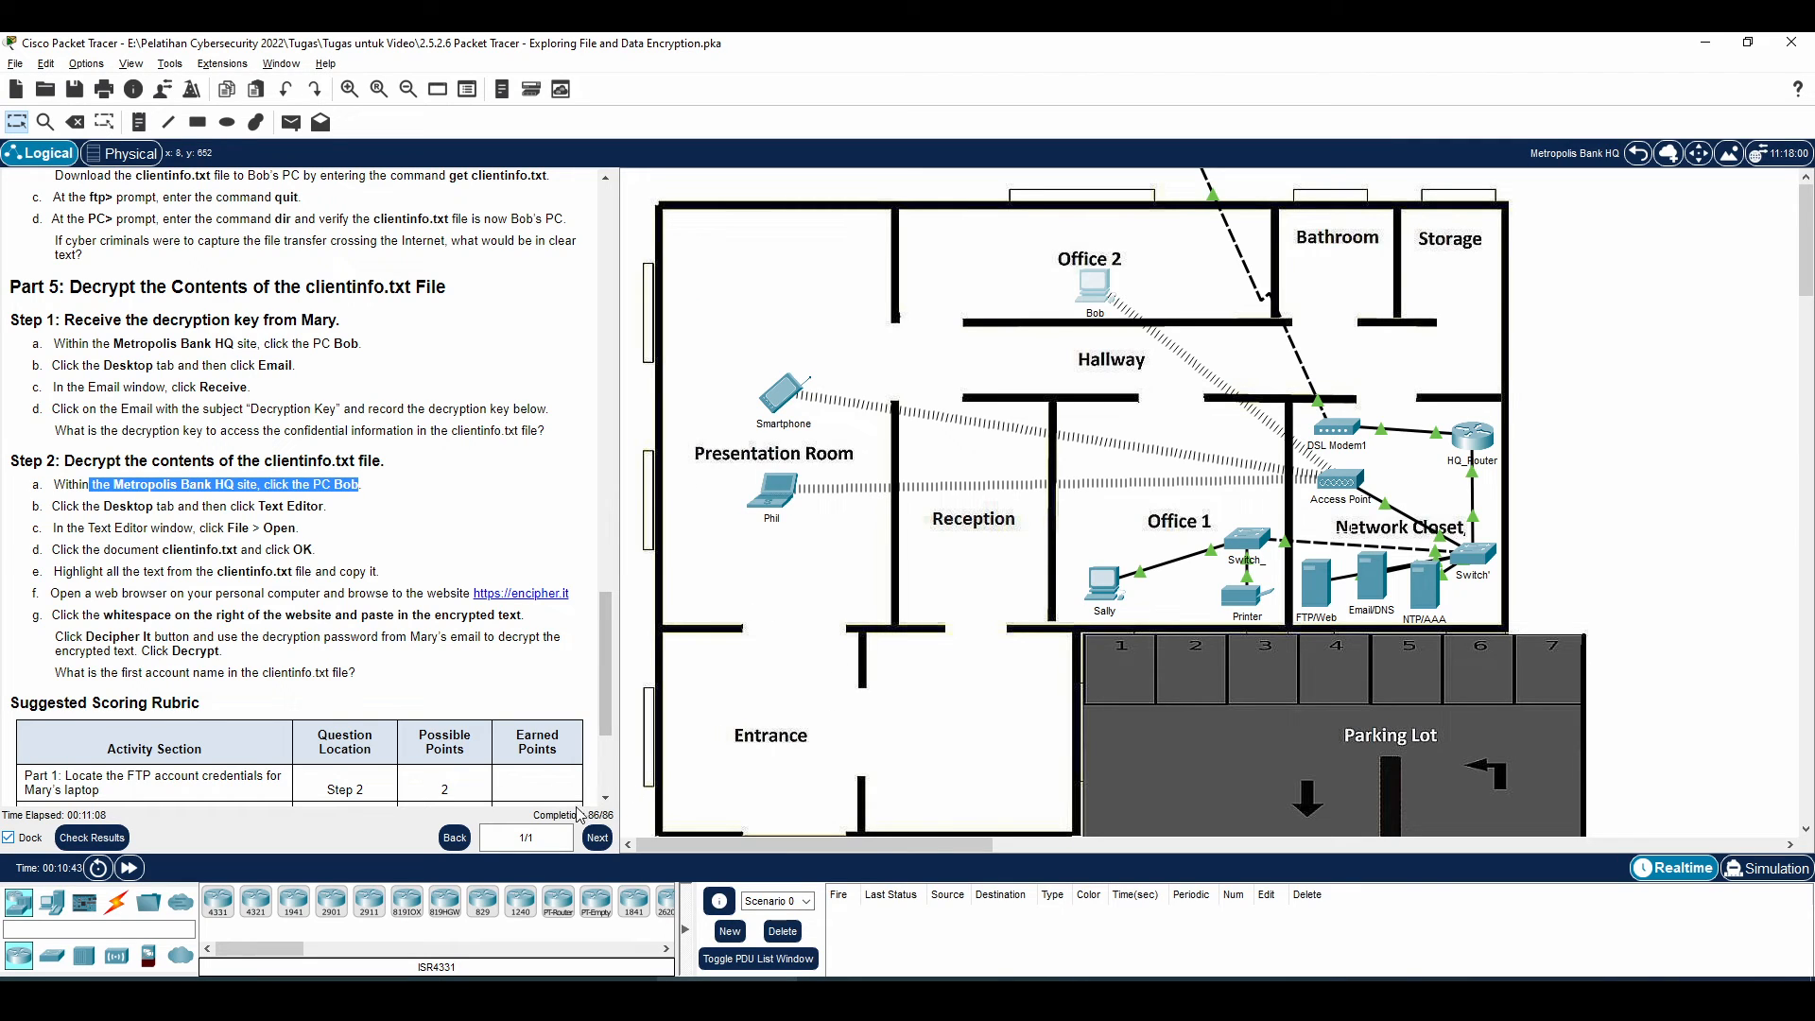
scroll(352, 559, "down", 4)
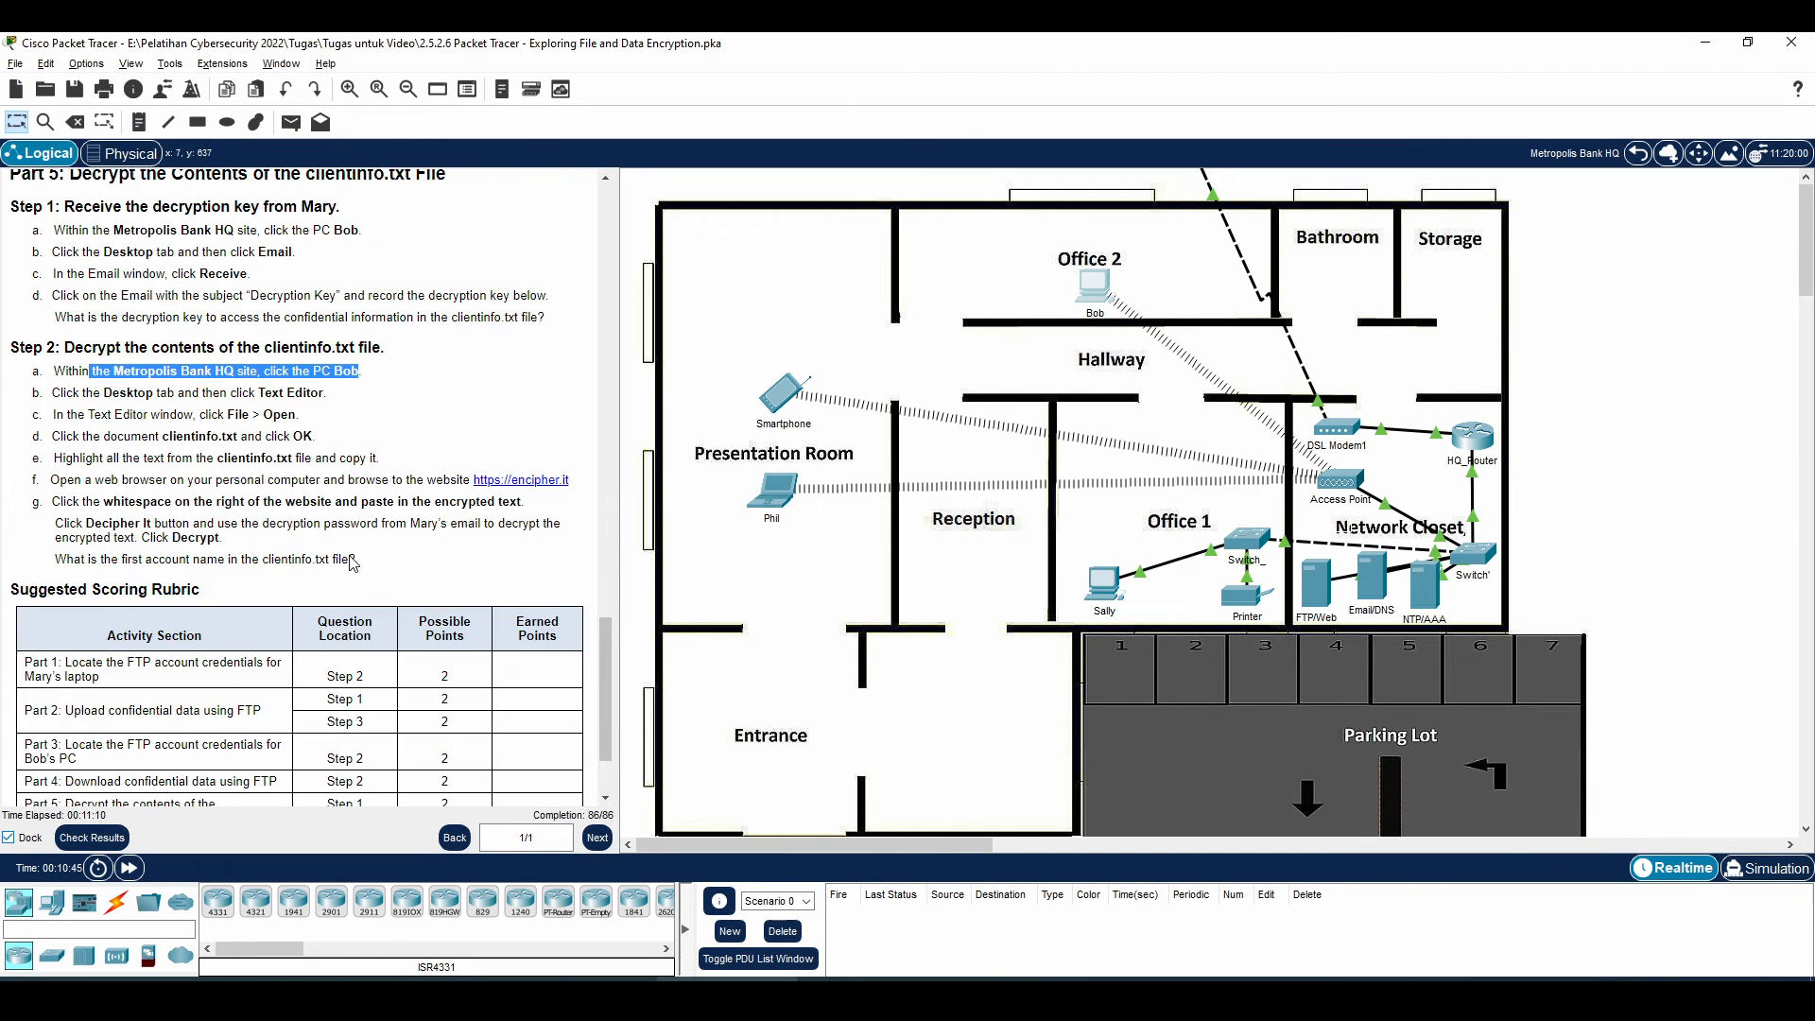
left_click(318, 423)
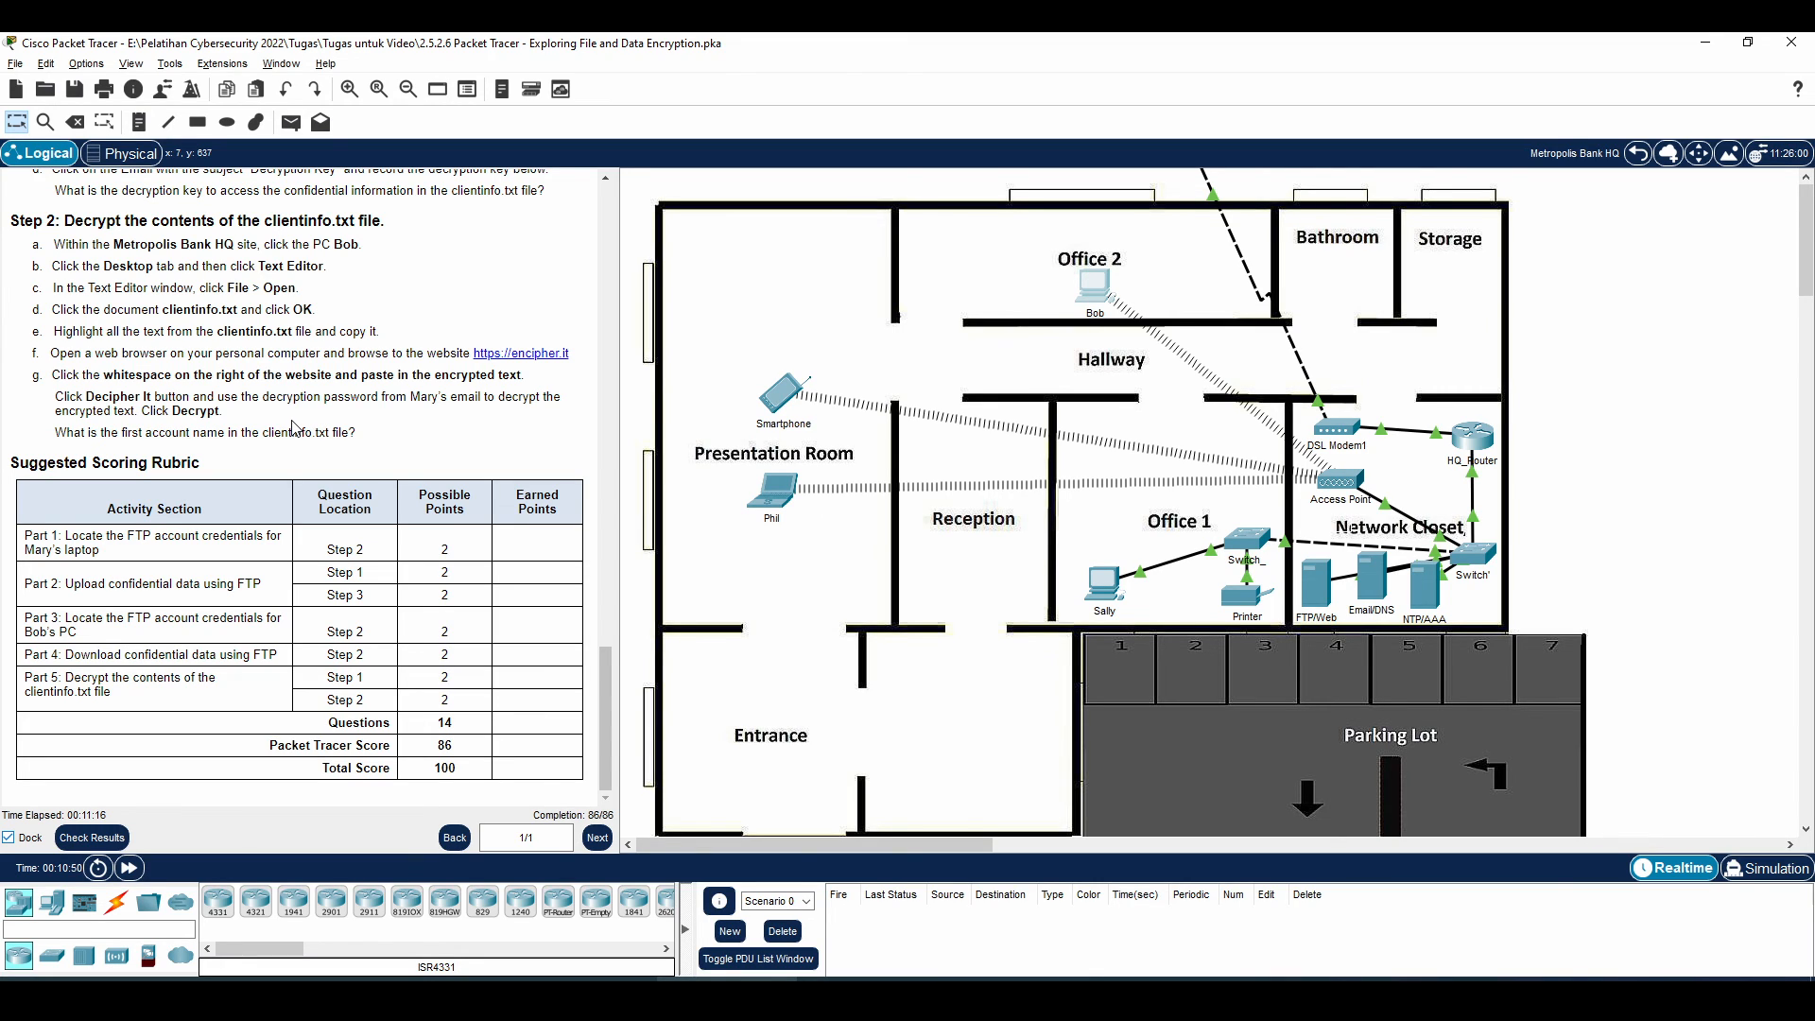
scroll(321, 454, "up", 1)
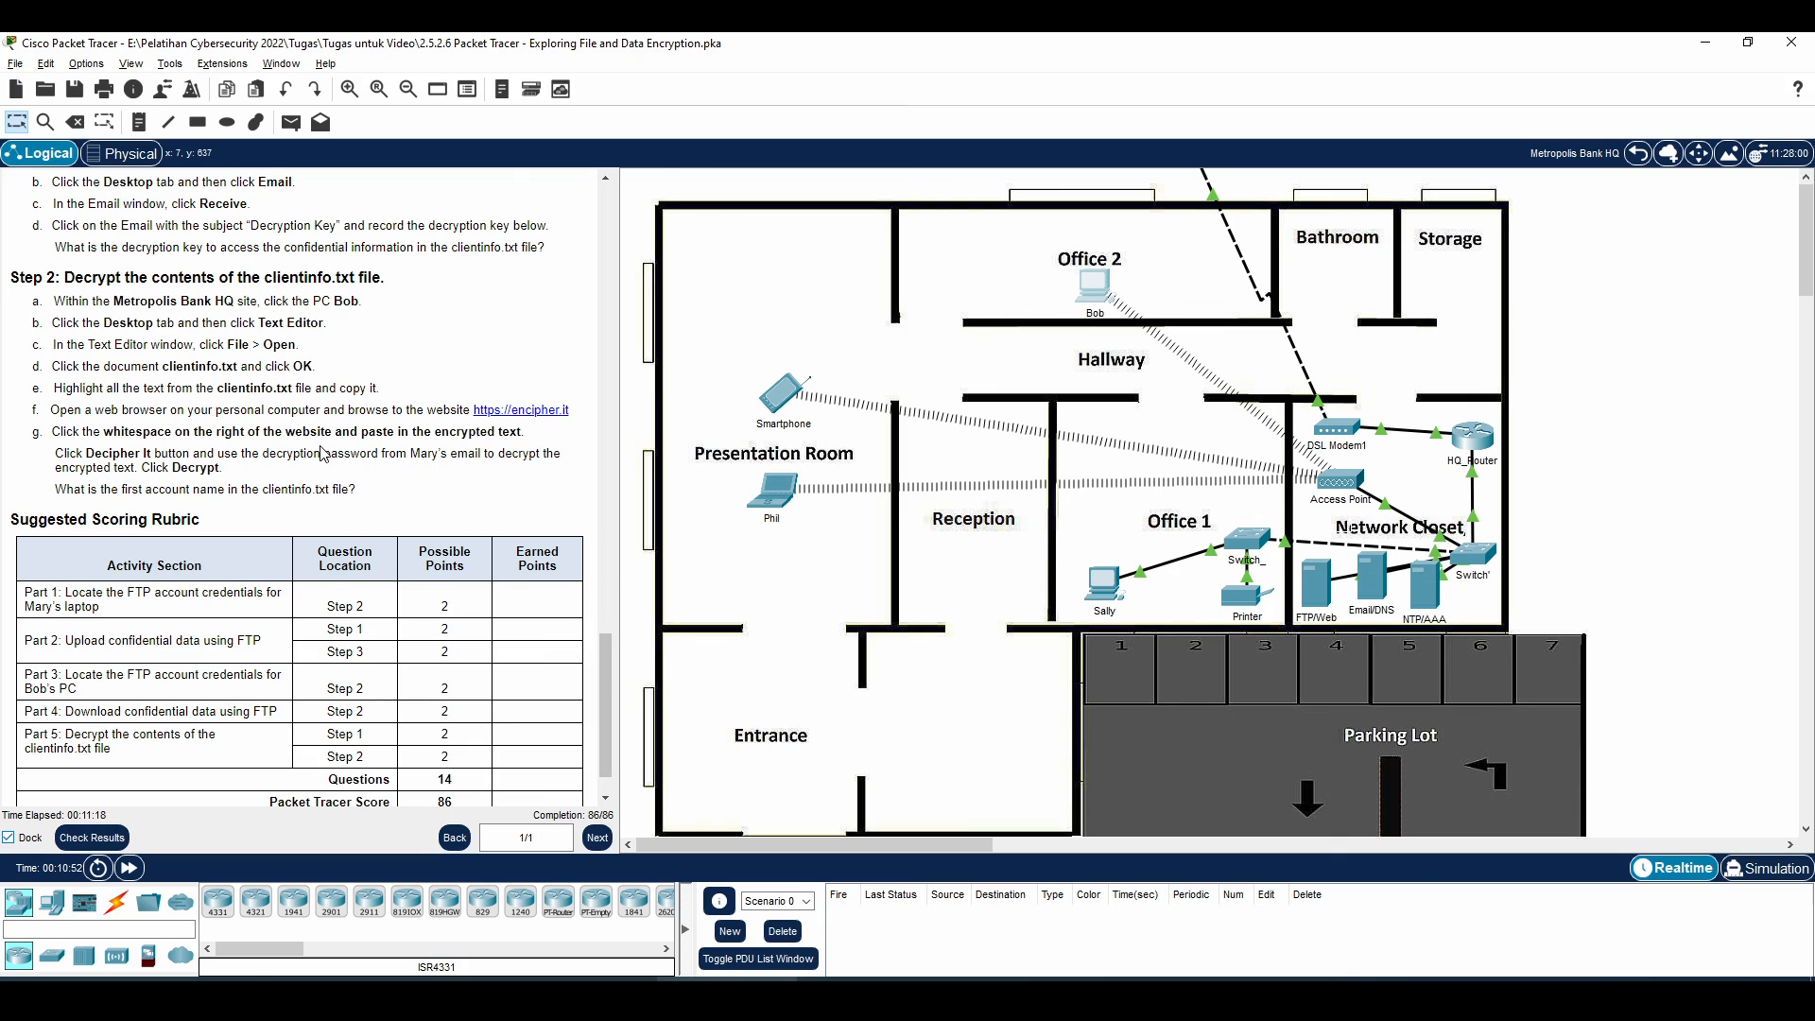